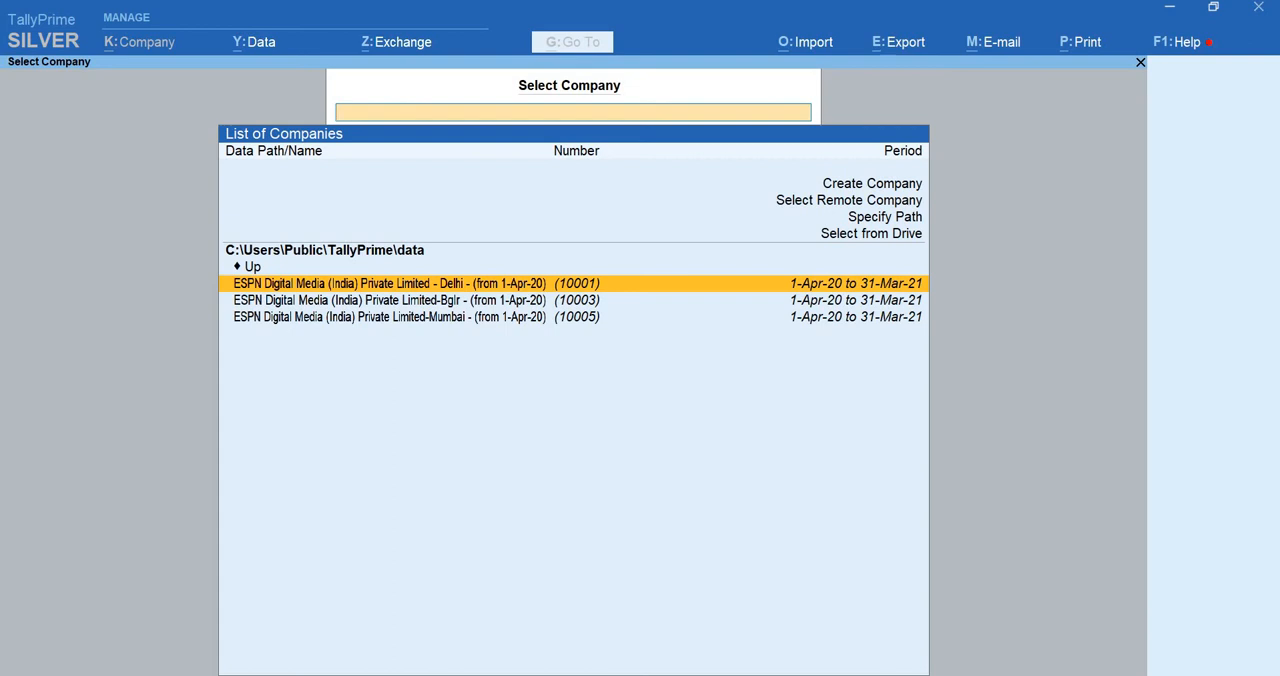
# Start creating a new company named Cost Centres, keeping the same mailing name and leaving the address blank
pyautogui.press('Up')
pyautogui.press('Up')
pyautogui.press('Up')
pyautogui.press('Up')
pyautogui.press('Up')
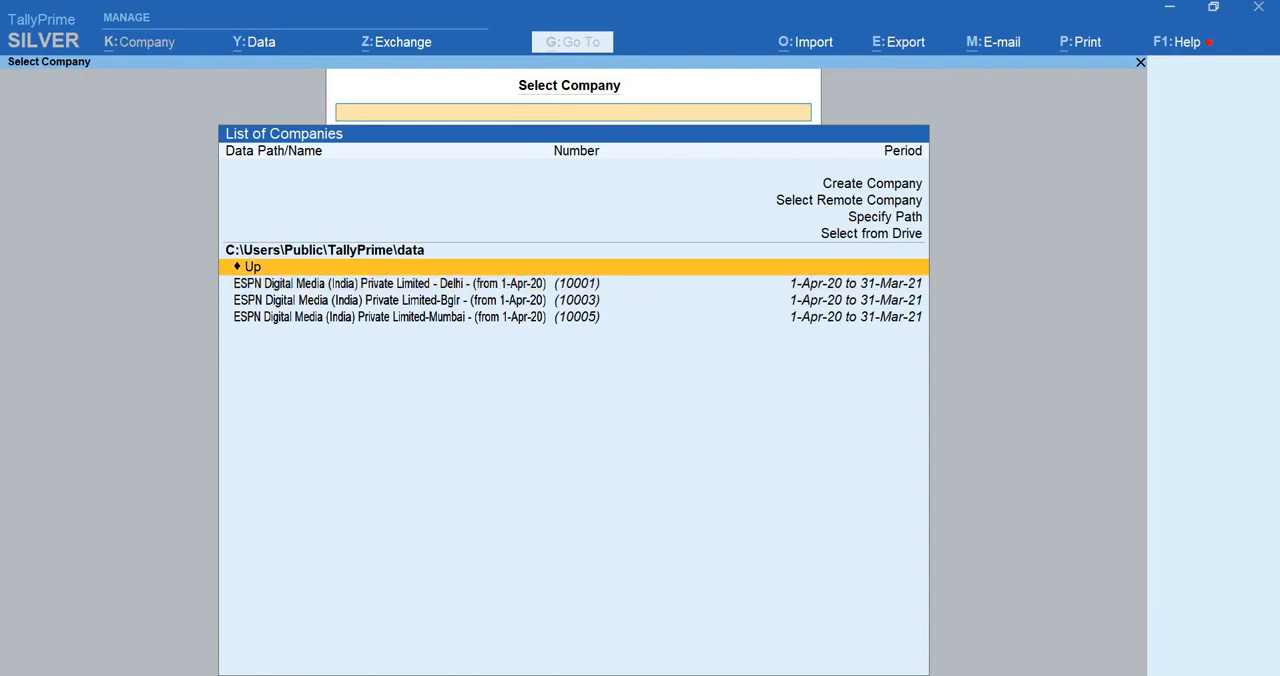
pyautogui.press('Return')
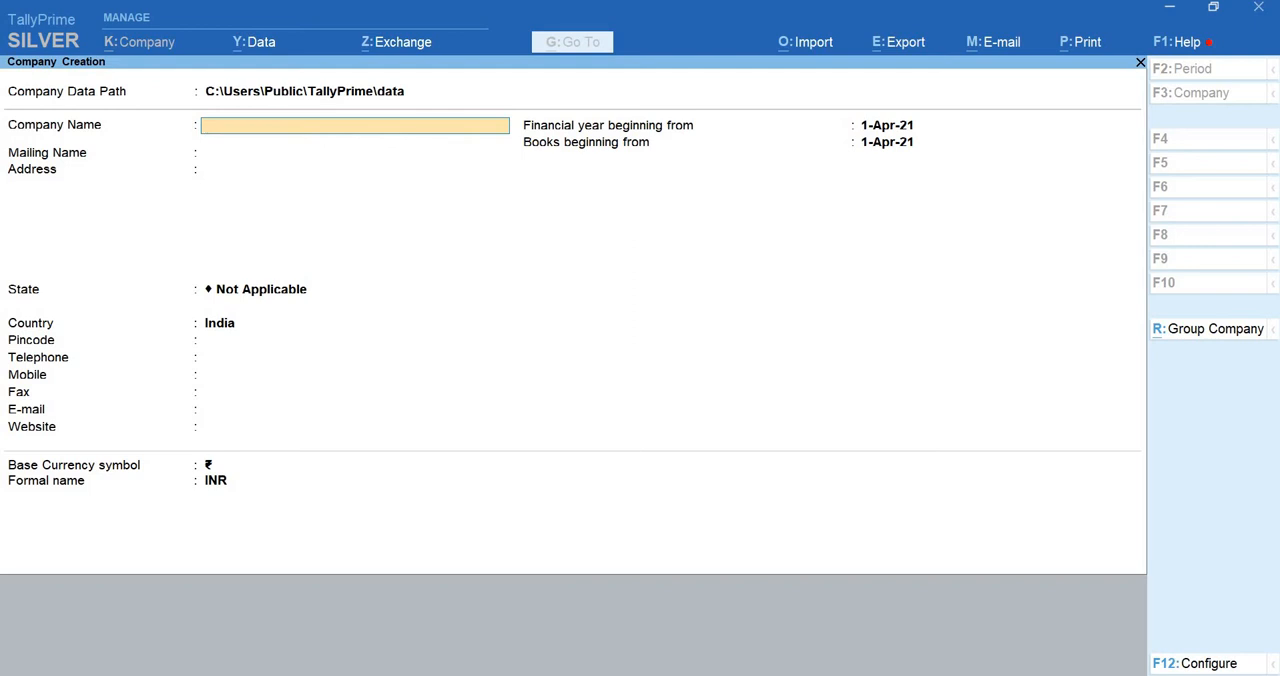
pyautogui.write('Cost Centres')
pyautogui.press('Return')
pyautogui.press('Return')
# Set the new company's state to Karnataka, leave the contact details blank and save the company
pyautogui.press('Return')
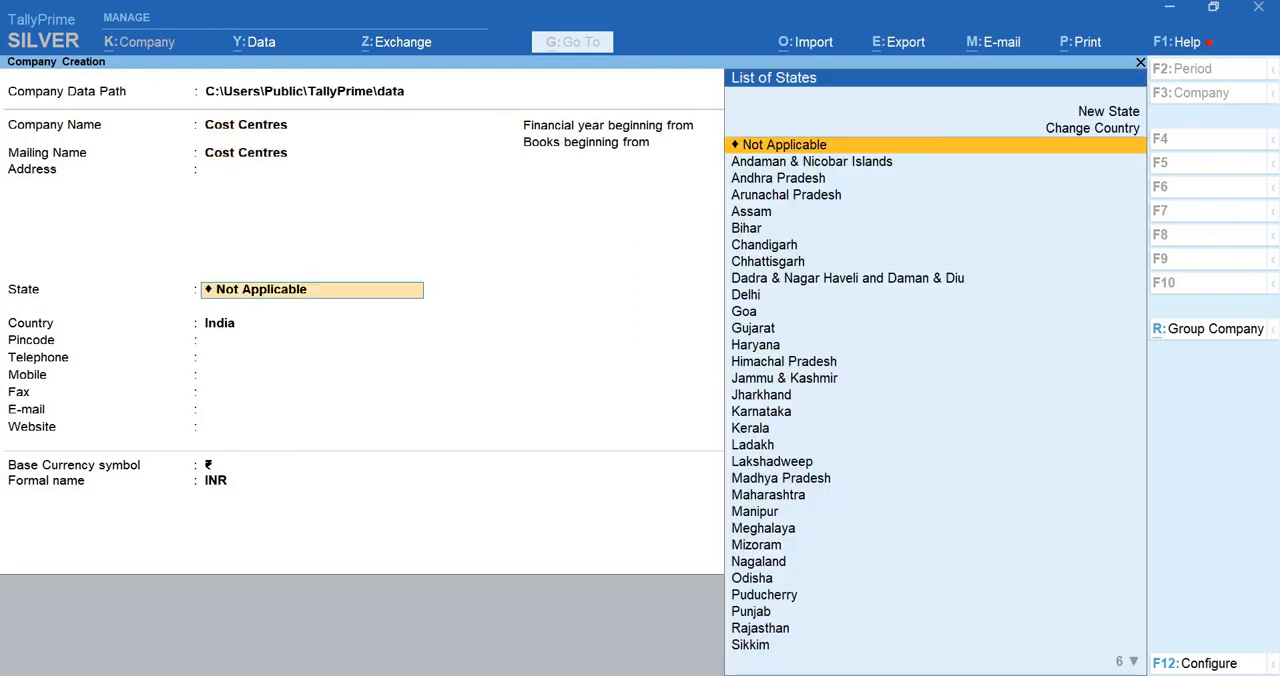
pyautogui.write('Ka')
pyautogui.press('Return')
pyautogui.press('Return')
pyautogui.press('Return')
pyautogui.press('Return')
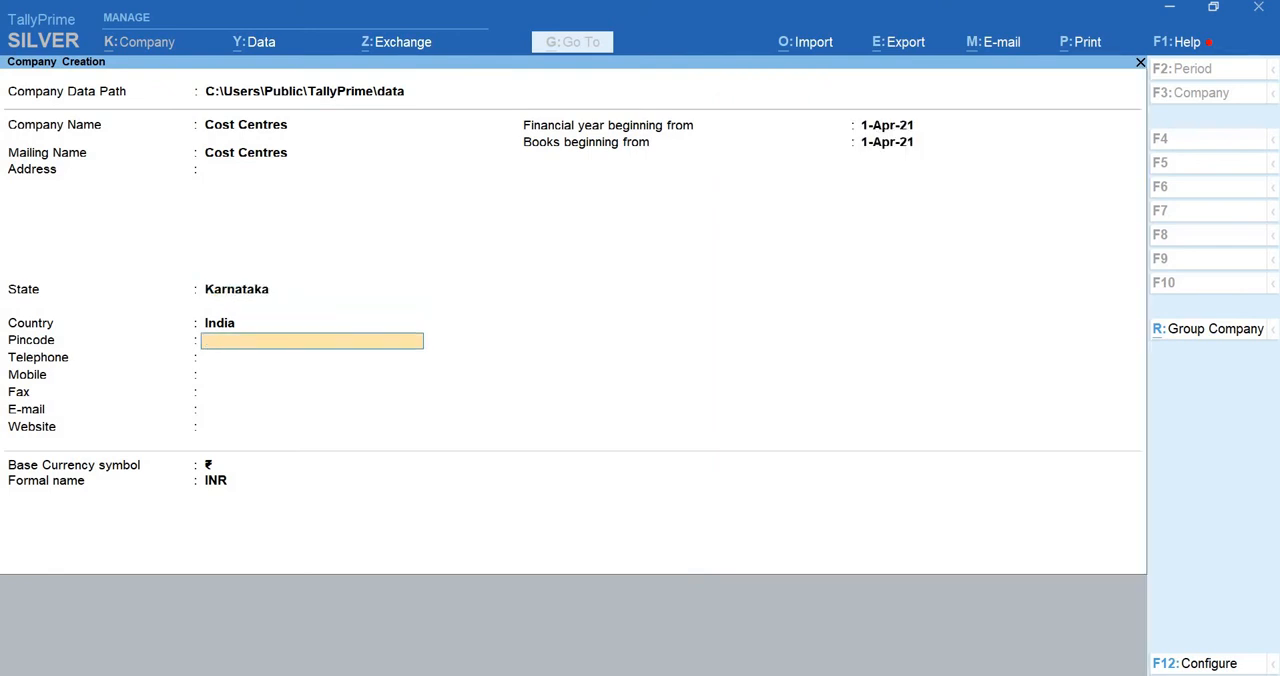
pyautogui.press('Return')
pyautogui.press('Return')
pyautogui.press('Return')
pyautogui.press('Return')
pyautogui.press('Return')
pyautogui.press('Return')
pyautogui.press('Return')
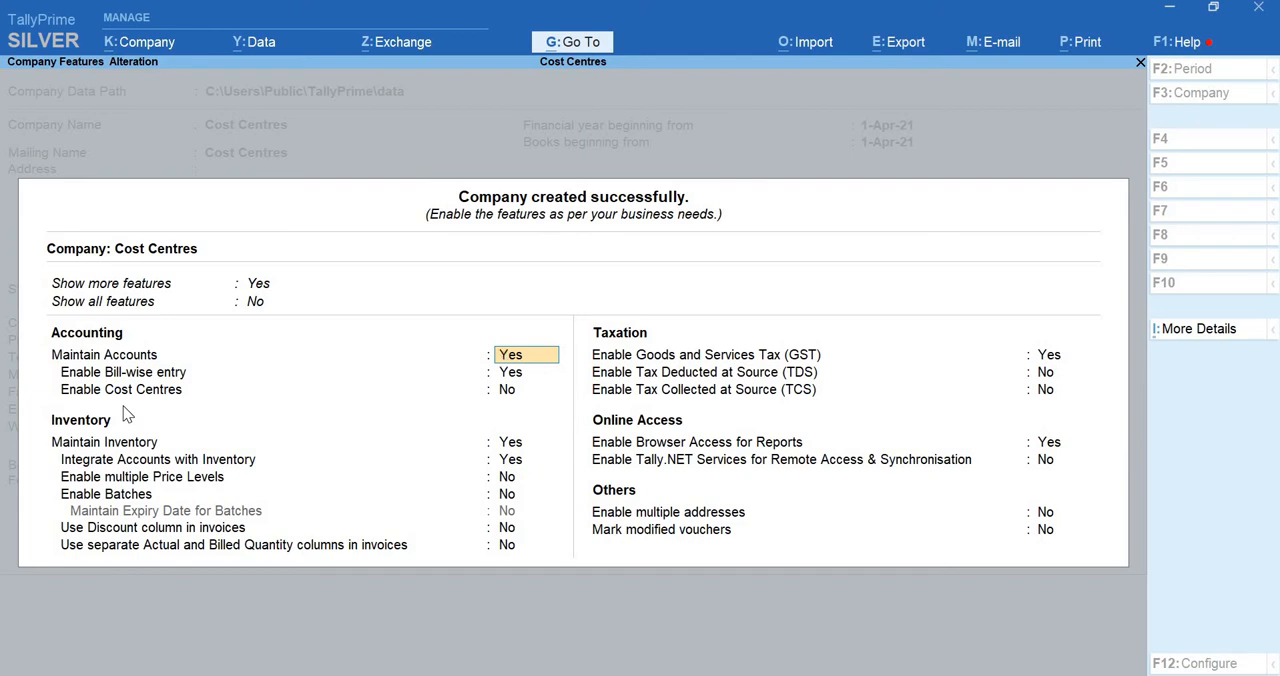
# Enable cost centres in the accounting features of the Cost Centres company
pyautogui.press('Return')
pyautogui.press('Return')
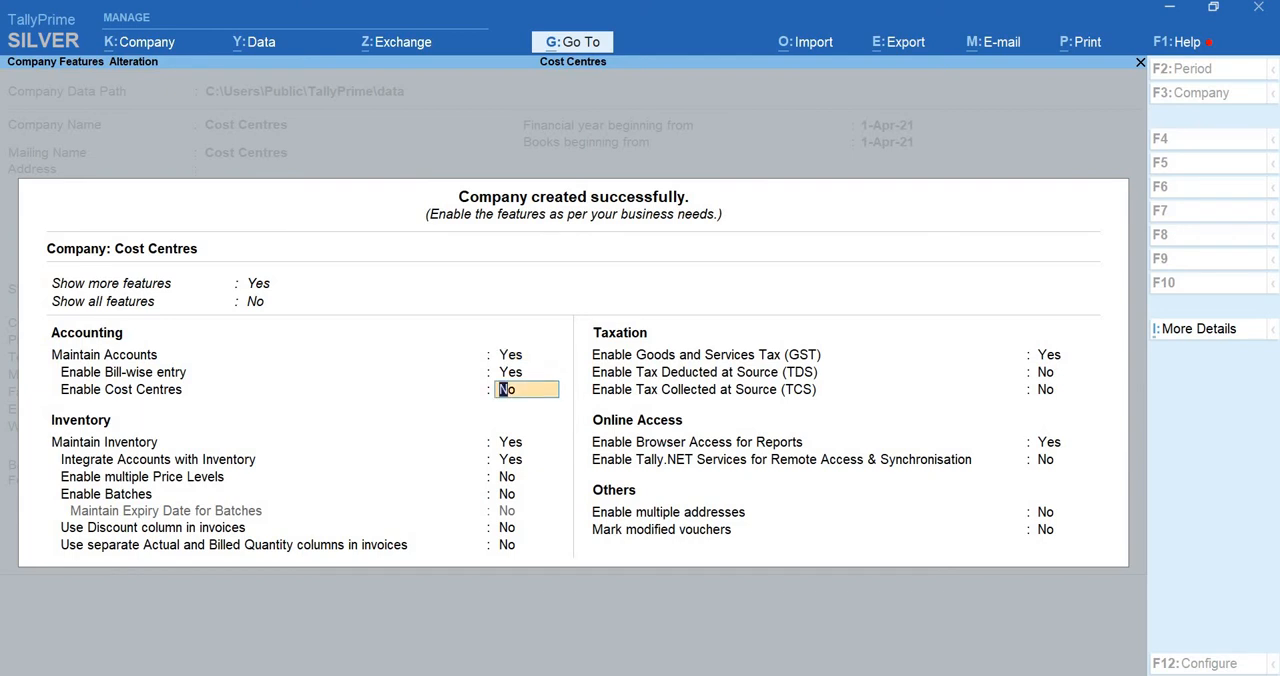
pyautogui.write('y')
pyautogui.press('Return')
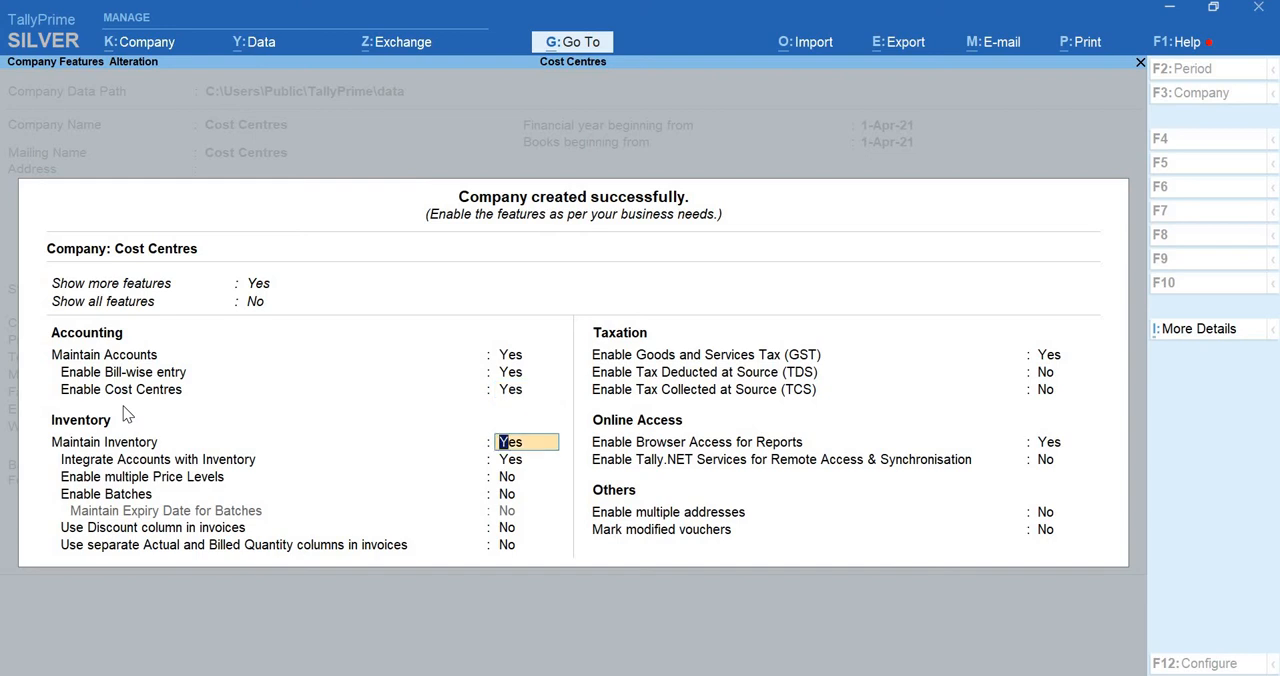
# Disable Goods and Services Tax (GST) for the company and accept the feature settings
pyautogui.press('Return')
pyautogui.press('Return')
pyautogui.press('Return')
pyautogui.press('Return')
pyautogui.press('Return')
pyautogui.press('Return')
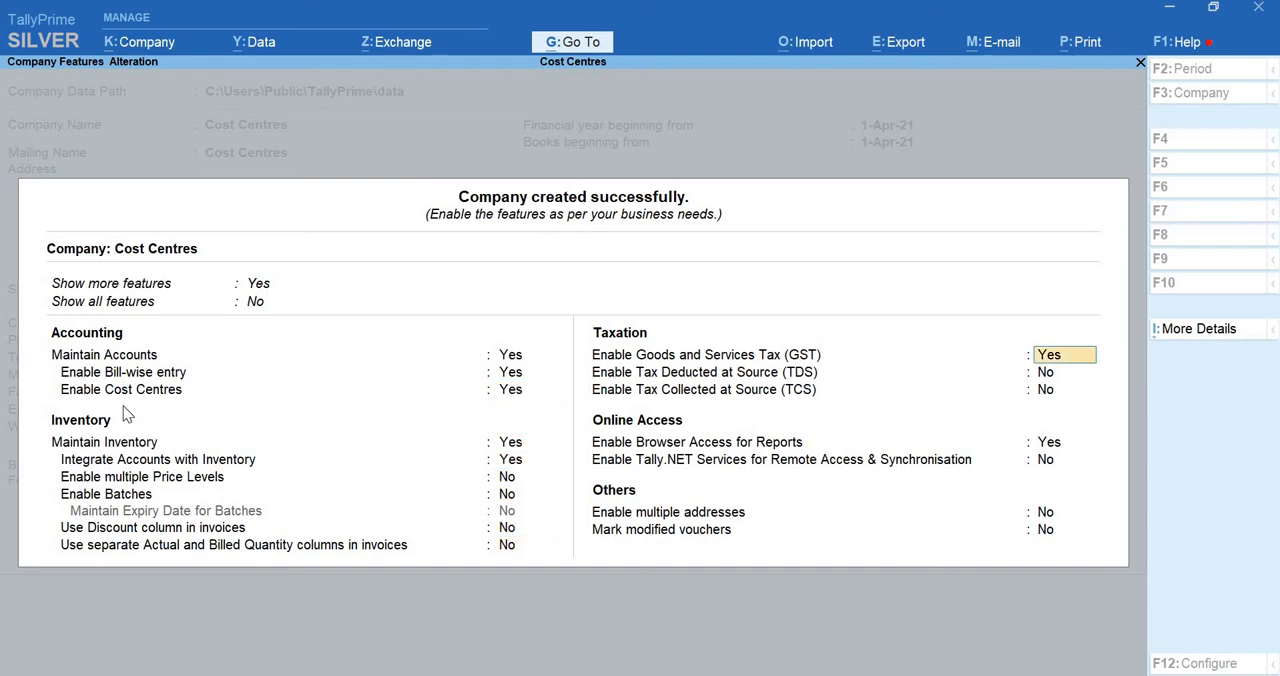
pyautogui.write('n')
pyautogui.press('Return')
pyautogui.press('Return')
pyautogui.press('Return')
pyautogui.press('Return')
pyautogui.press('Return')
pyautogui.press('Return')
pyautogui.press('Return')
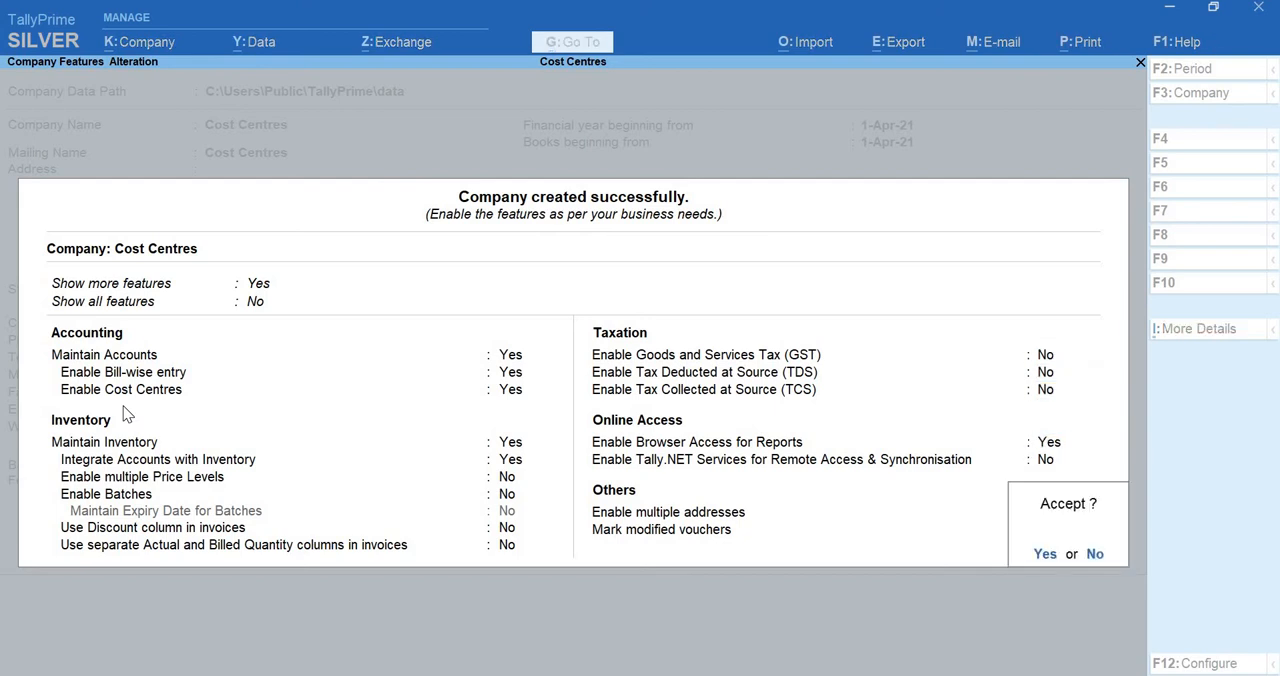
pyautogui.press('Return')
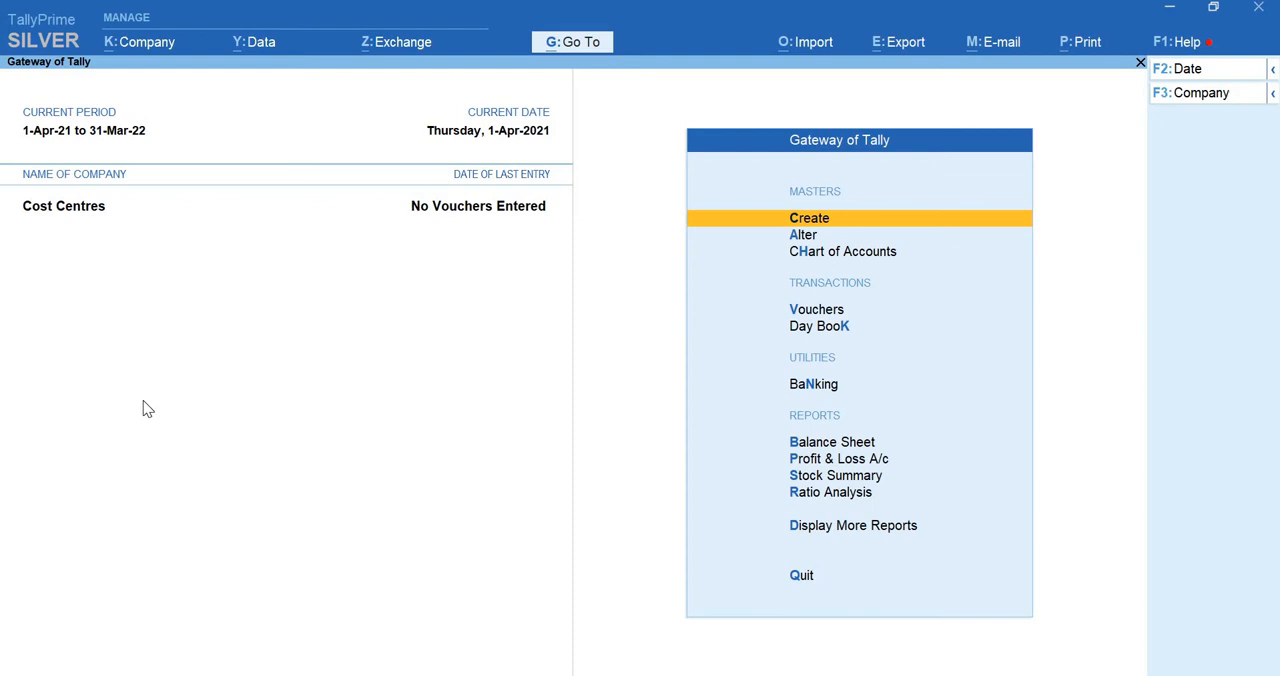
# Start a new ledger named Computer and place it under the Fixed Assets group
pyautogui.press('Return')
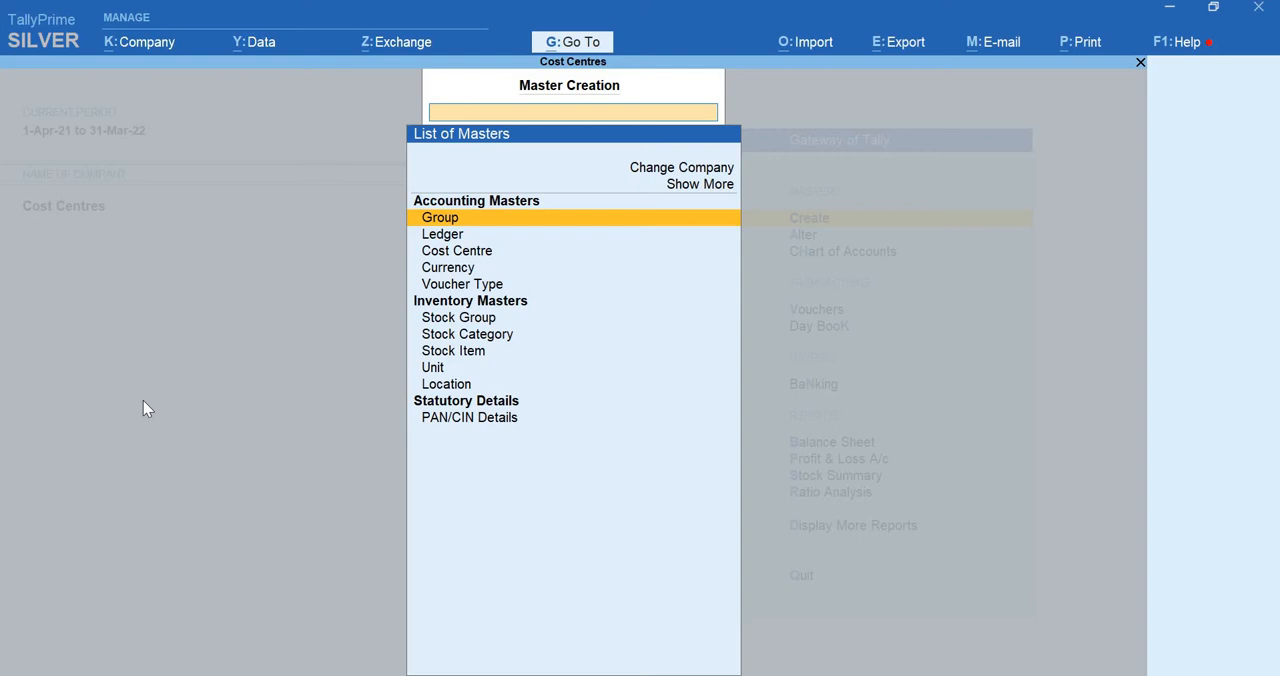
pyautogui.press('Down')
pyautogui.press('Return')
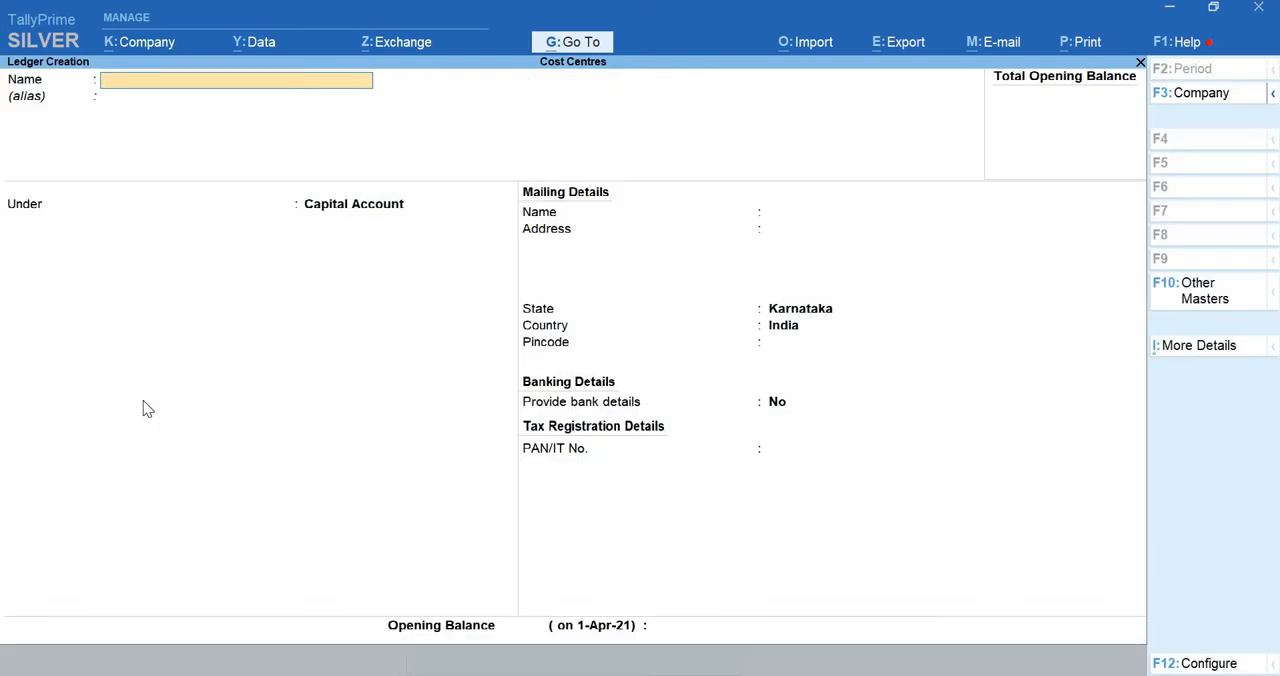
pyautogui.write('Comute')
pyautogui.press('BackSpace')
pyautogui.press('BackSpace')
pyautogui.press('BackSpace')
pyautogui.write('puter')
pyautogui.press('Return')
pyautogui.write('Fix')
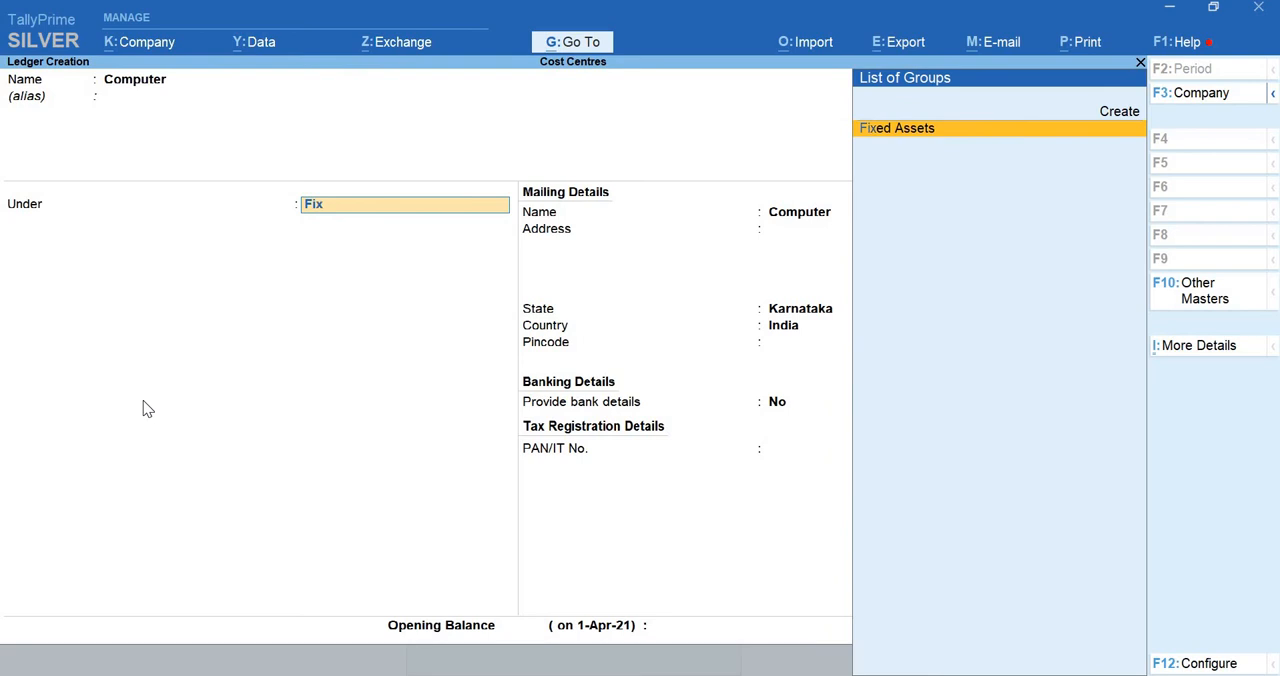
pyautogui.press('Return')
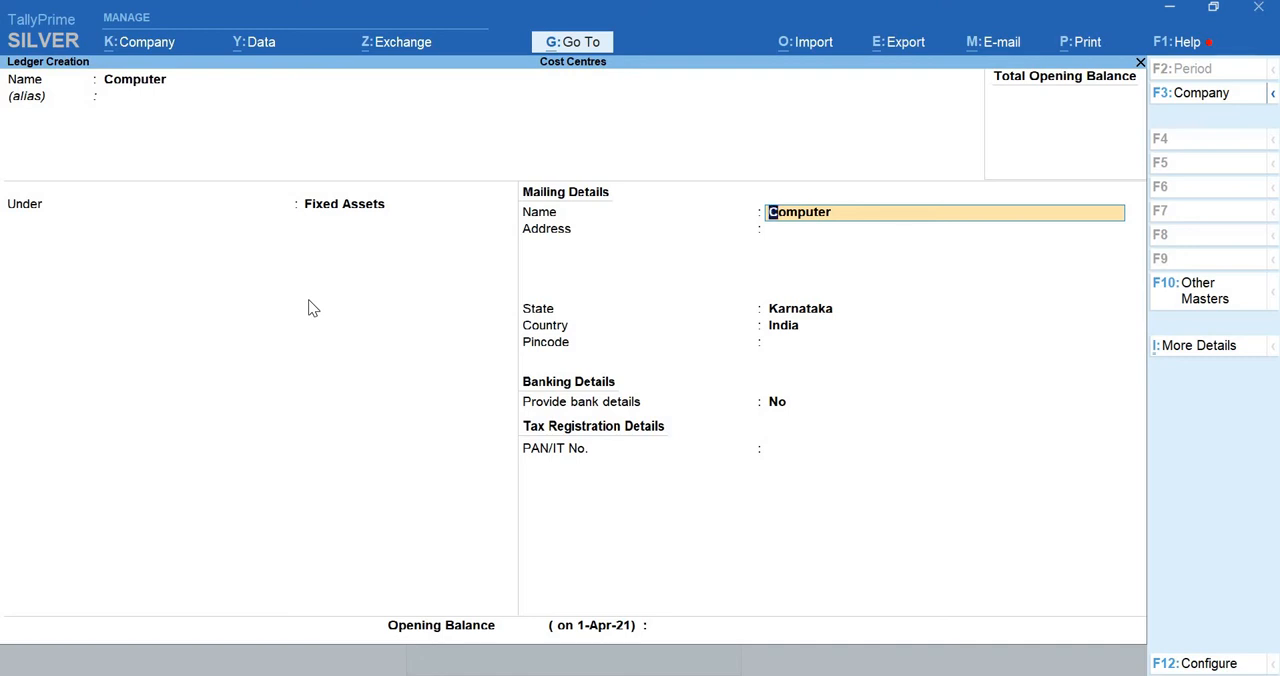
# Make cost centres applicable to the Computer ledger through its additional details and save the ledger
pyautogui.press('ctrl')
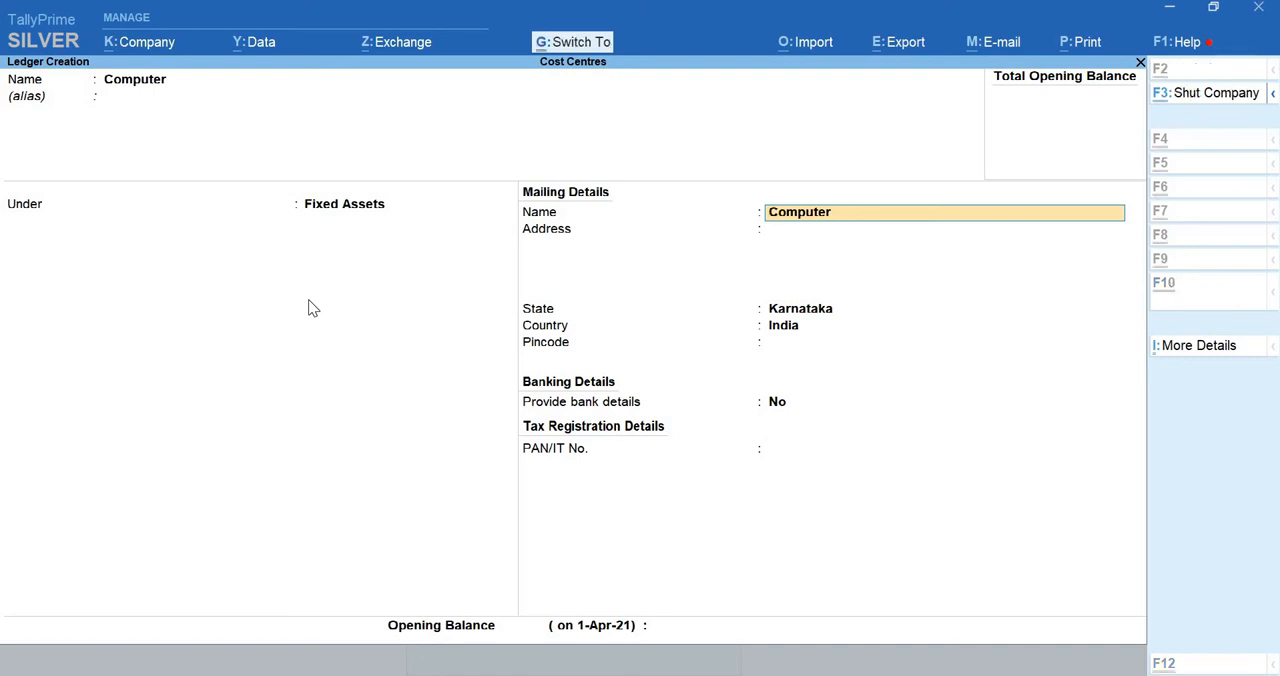
pyautogui.hotkey('ctrl', 'i')
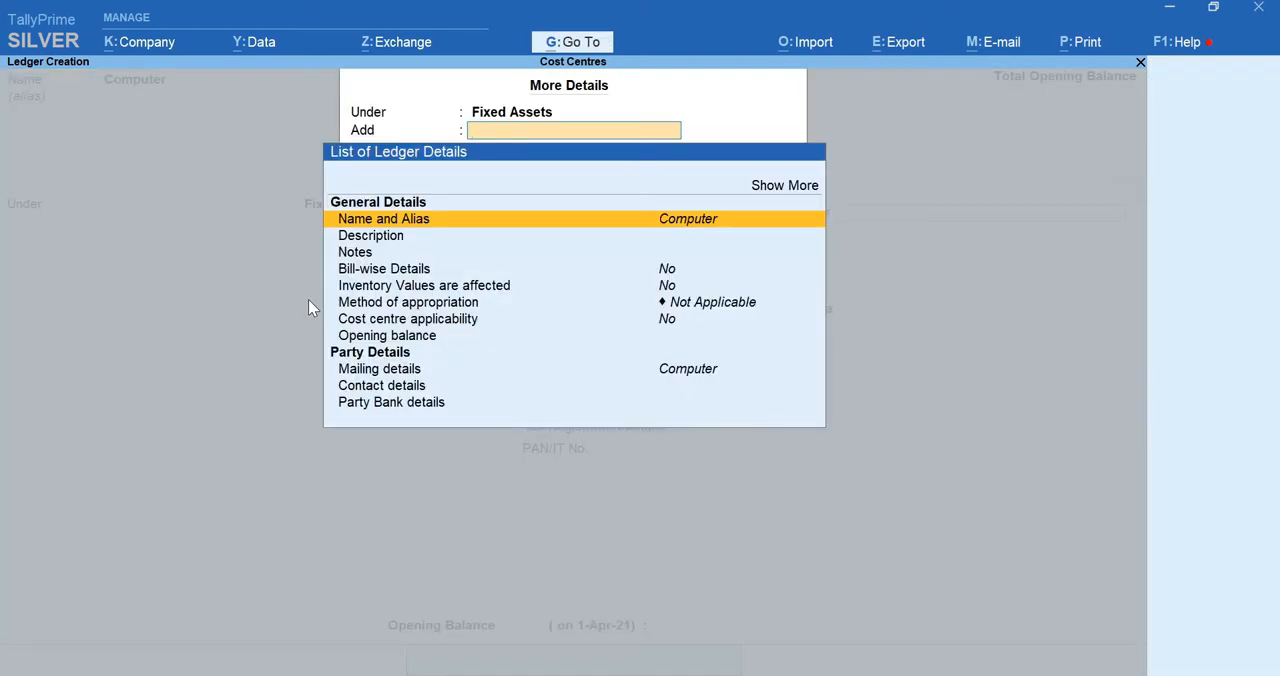
pyautogui.press('Down')
pyautogui.press('Down')
pyautogui.press('Down')
pyautogui.press('Down')
pyautogui.press('Down')
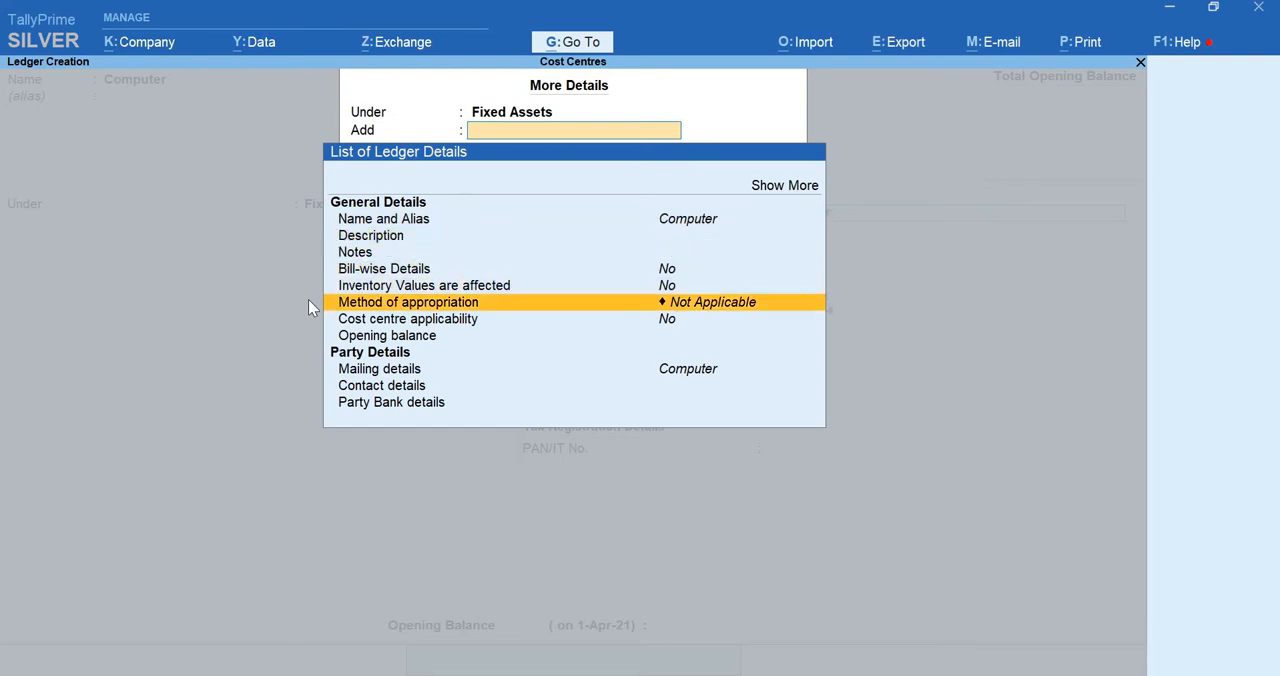
pyautogui.press('Down')
pyautogui.press('Return')
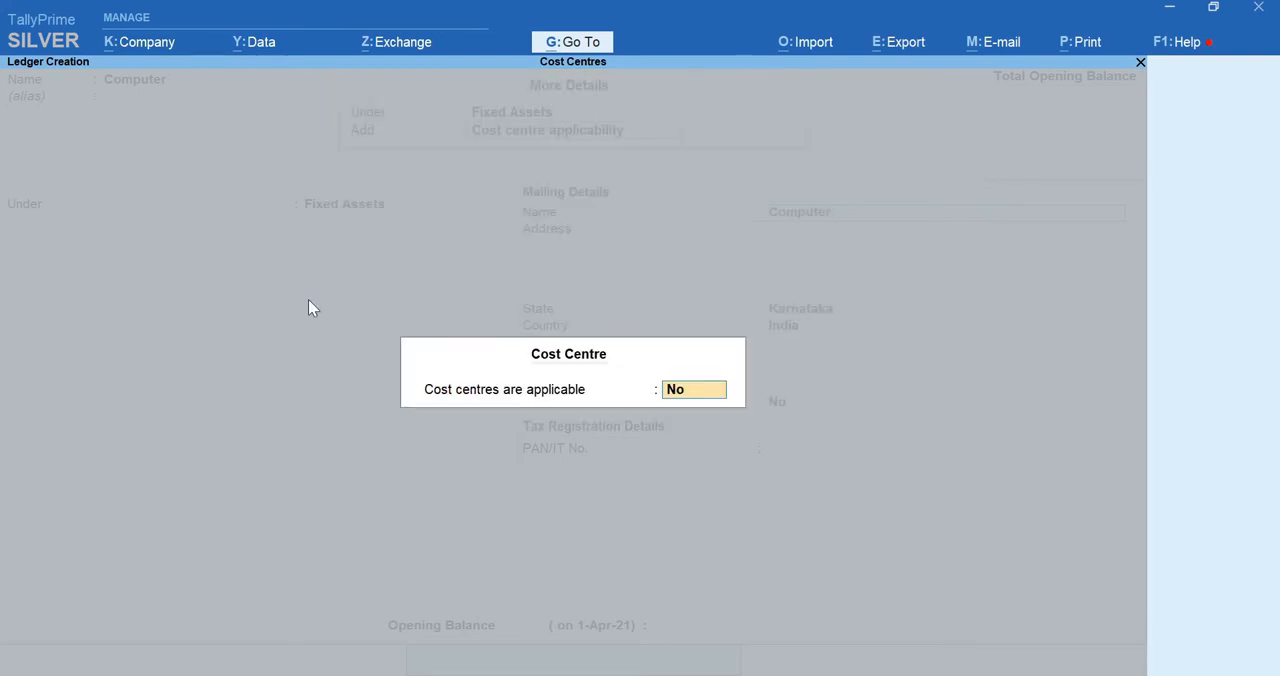
pyautogui.write('y')
pyautogui.press('Return')
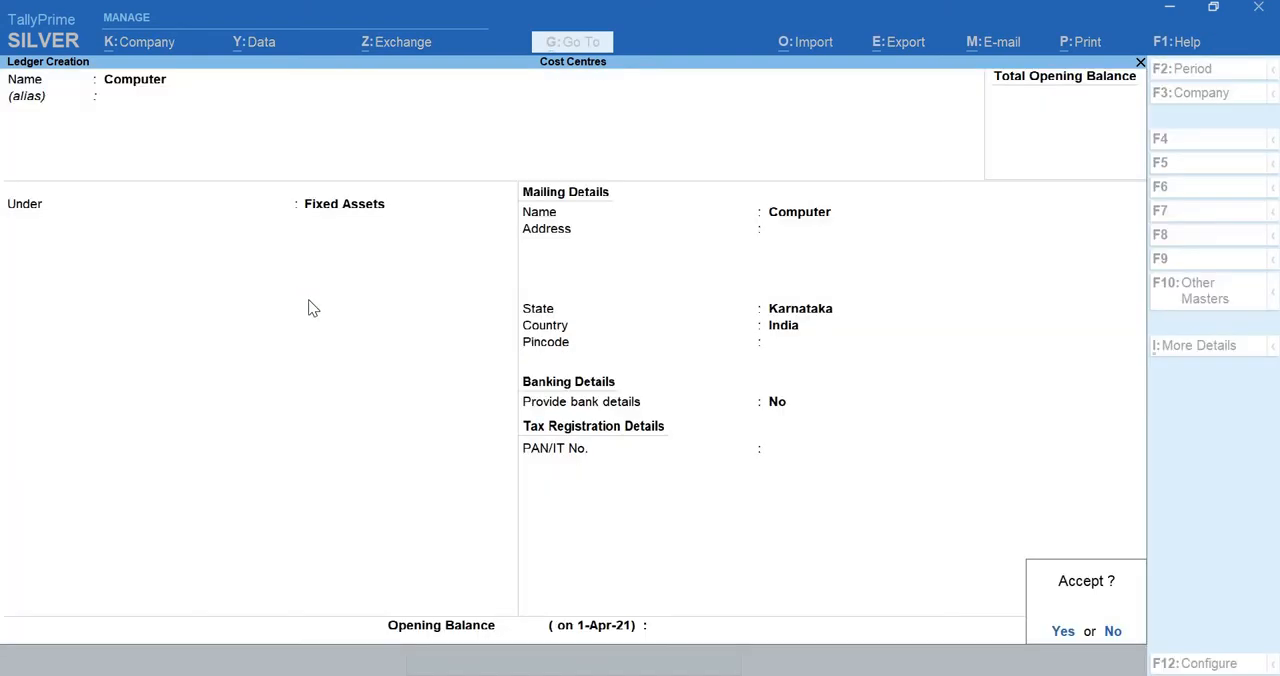
pyautogui.press('Return')
# Start another ledger named Funitures under the Fixed Assets group
pyautogui.write('Funi')
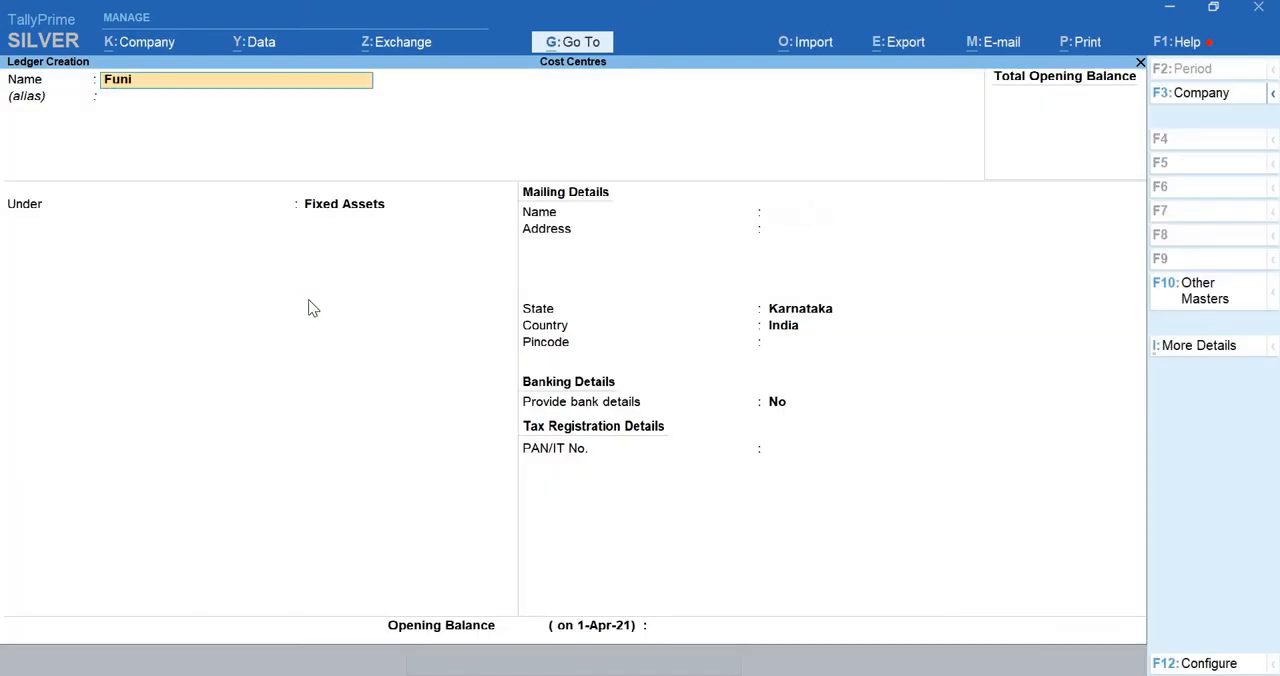
pyautogui.write('tures')
pyautogui.press('Return')
pyautogui.press('Return')
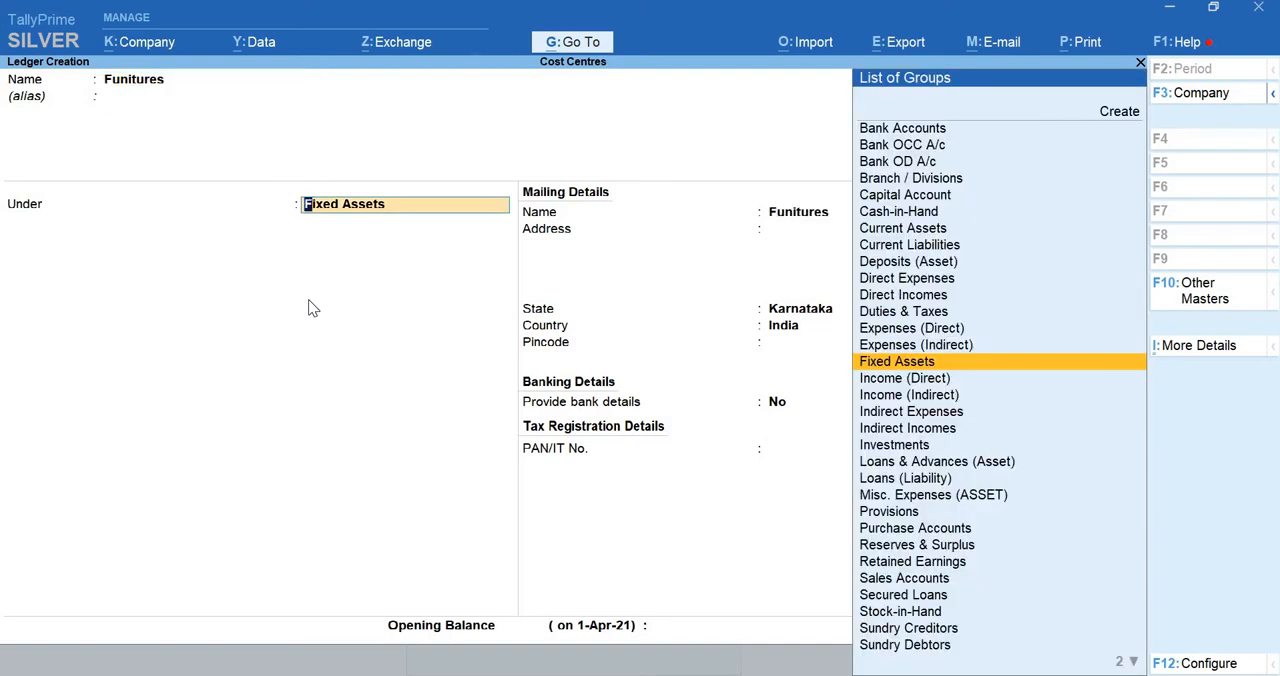
pyautogui.press('Return')
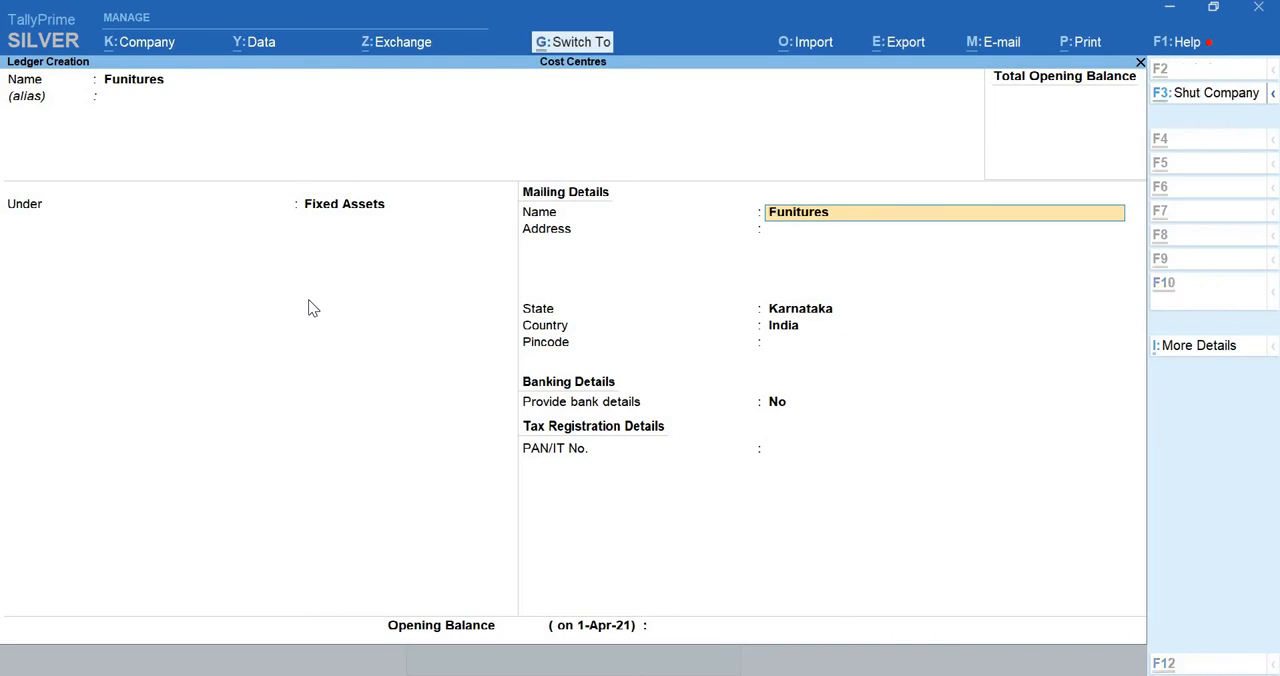
# Check that cost centre applicability is Yes for the Funitures ledger, leave its other details unchanged and save it
pyautogui.hotkey('ctrl', 'i')
pyautogui.press('Down')
pyautogui.press('Down')
pyautogui.press('Down')
pyautogui.press('Down')
pyautogui.press('Down')
pyautogui.press('Down')
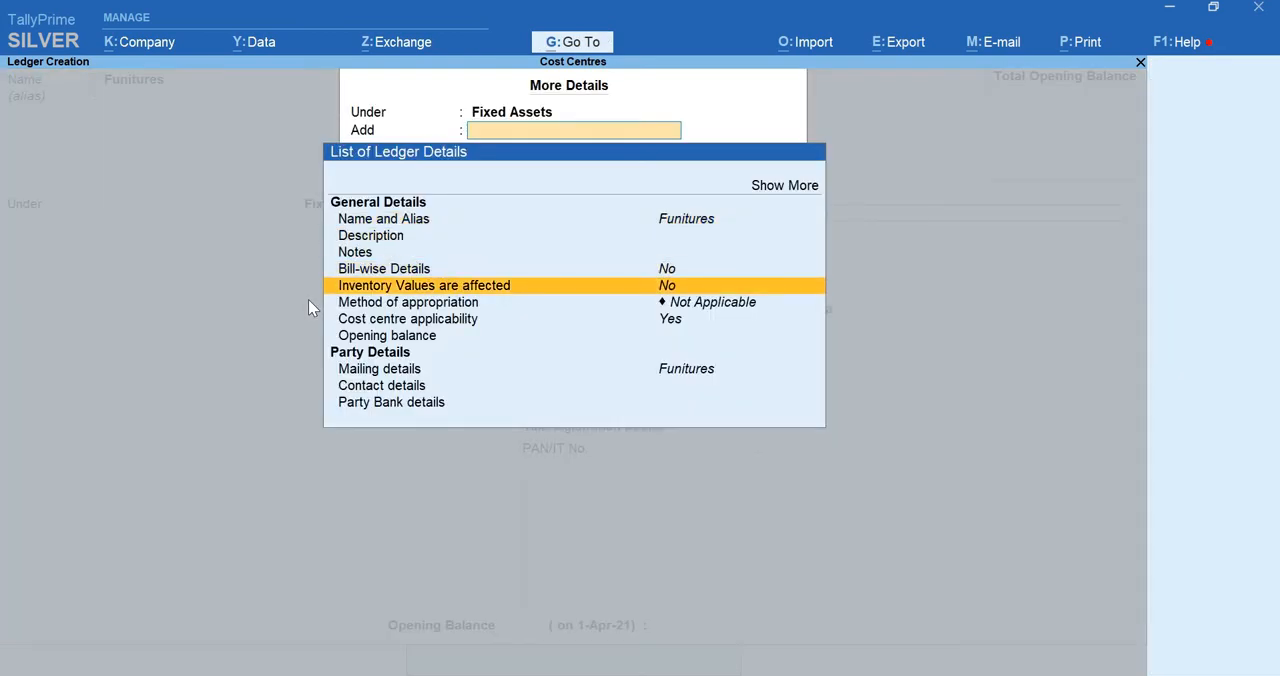
pyautogui.press('Return')
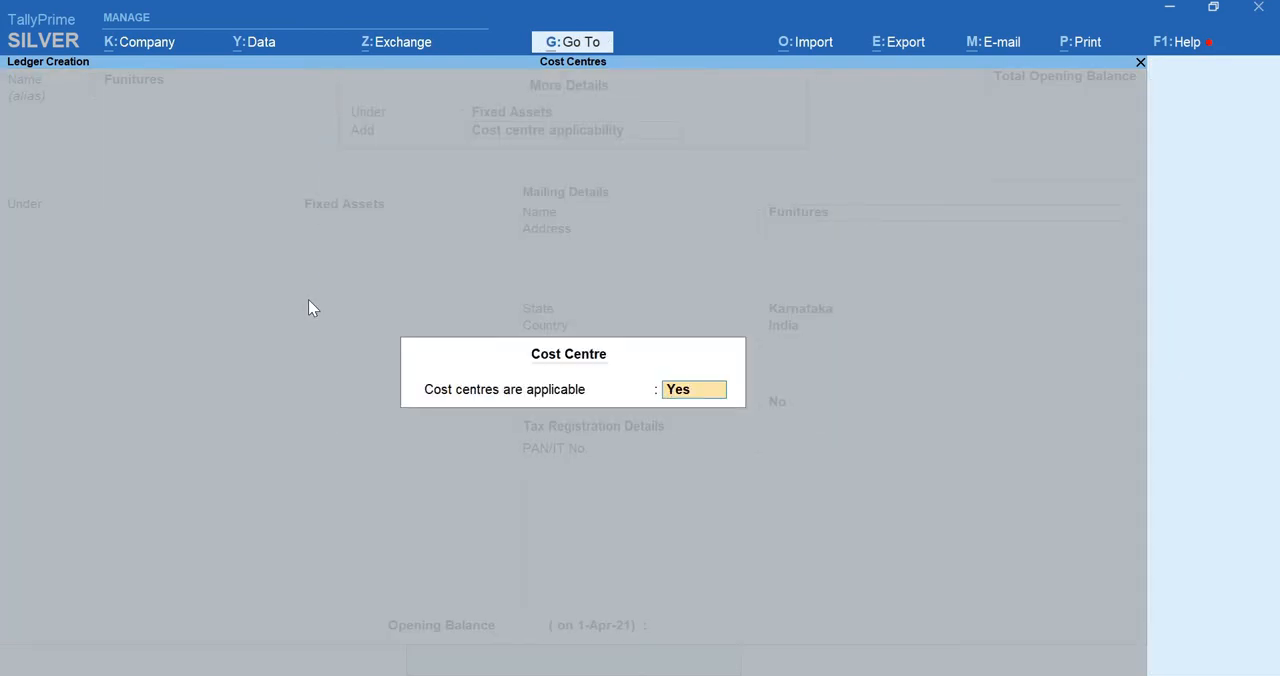
pyautogui.press('Return')
pyautogui.press('Return')
pyautogui.press('Return')
pyautogui.press('Return')
pyautogui.press('Return')
pyautogui.press('Return')
pyautogui.press('Return')
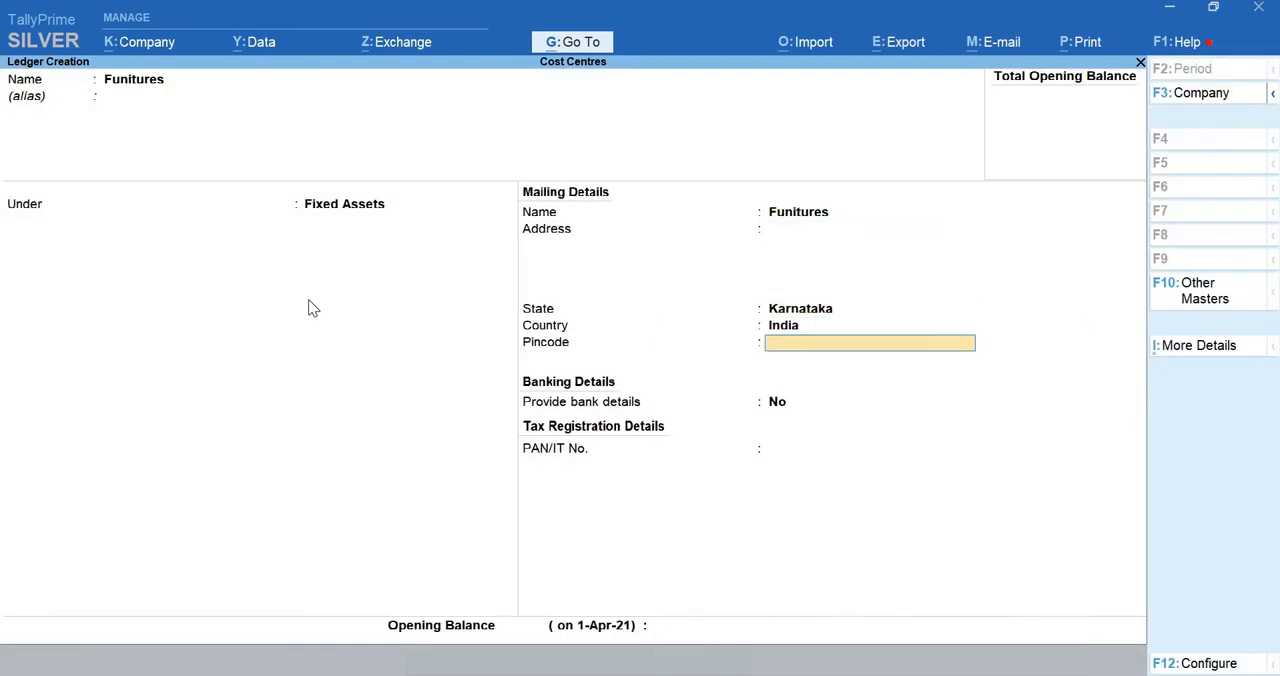
pyautogui.press('Return')
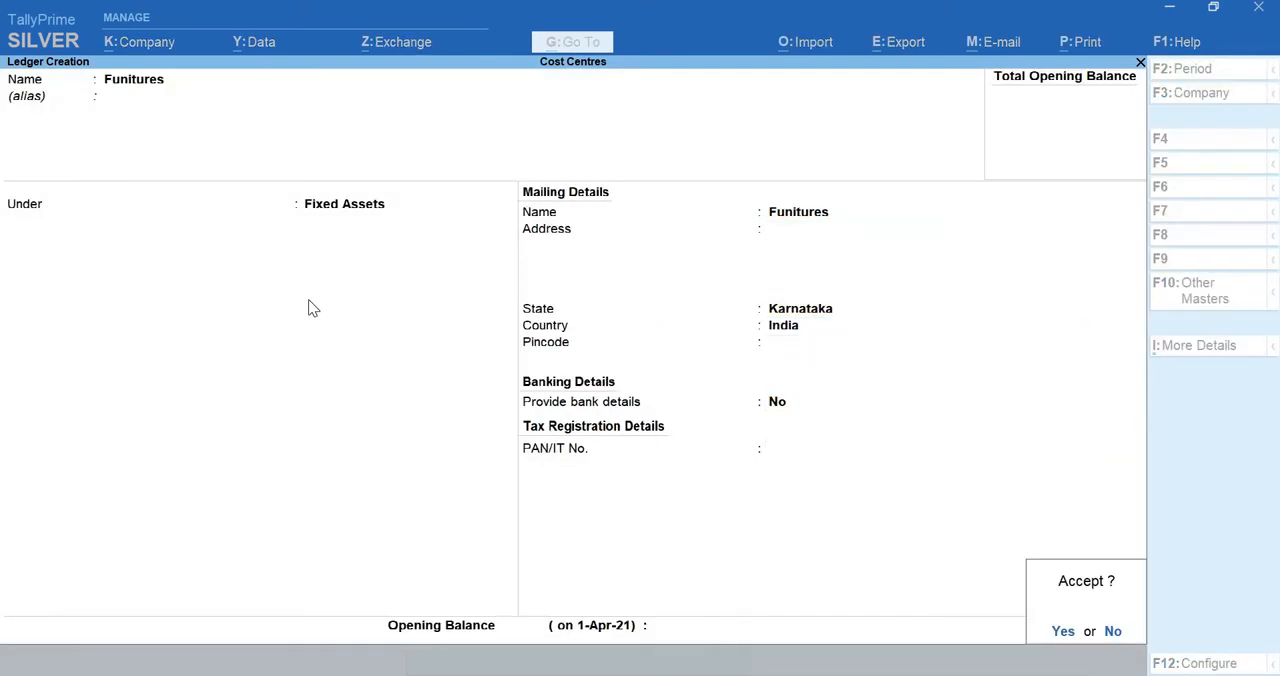
pyautogui.press('Return')
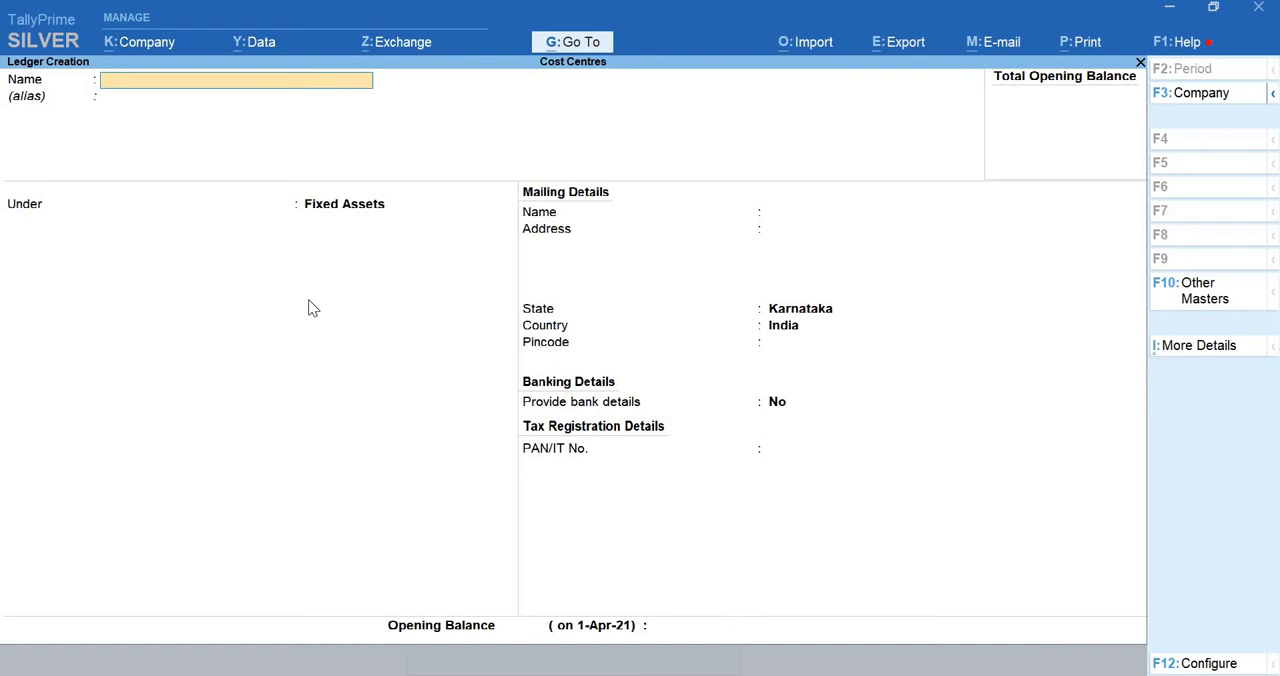
# Create a ledger with the first capital holder's name under Capital Account, with no opening balance
pyautogui.write('Hareesh')
pyautogui.press('Return')
pyautogui.press('Return')
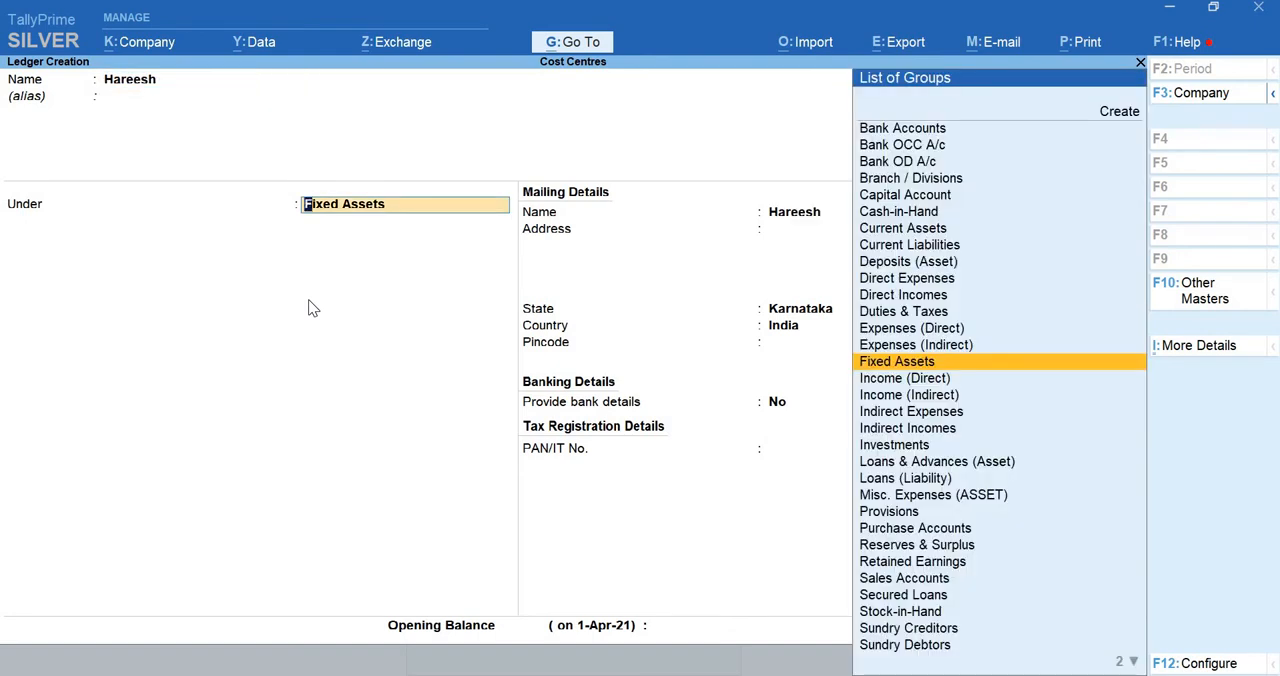
pyautogui.write('Capi')
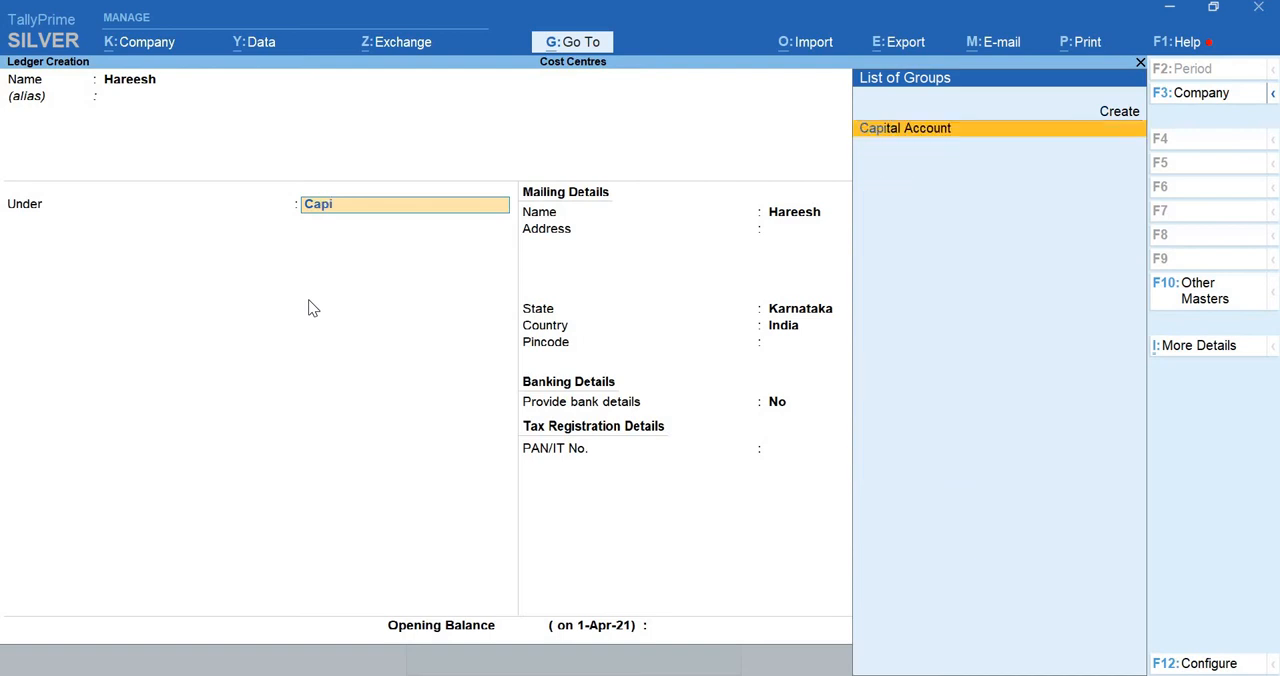
pyautogui.press('Return')
pyautogui.press('Return')
pyautogui.press('Return')
pyautogui.press('Return')
pyautogui.press('Return')
pyautogui.press('Return')
pyautogui.press('Return')
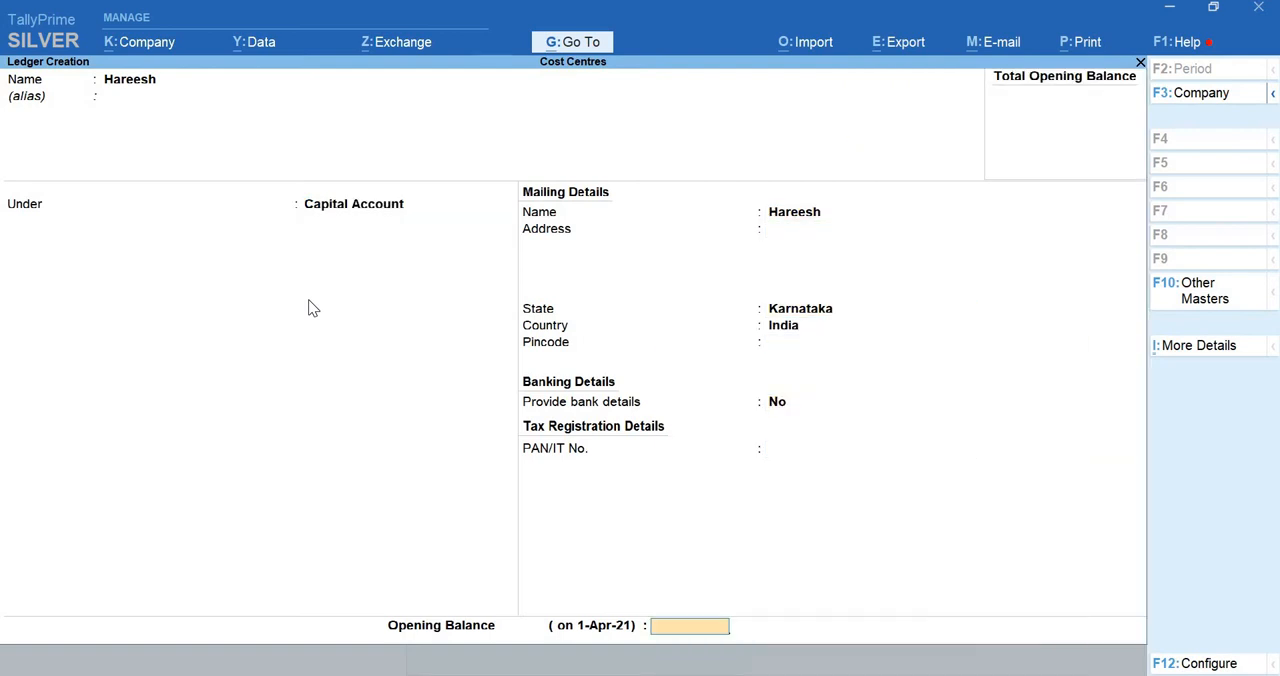
pyautogui.press('Return')
pyautogui.press('Return')
# Create a ledger with the second capital holder's name under Capital Account, keeping the default details
pyautogui.write('Raghav')
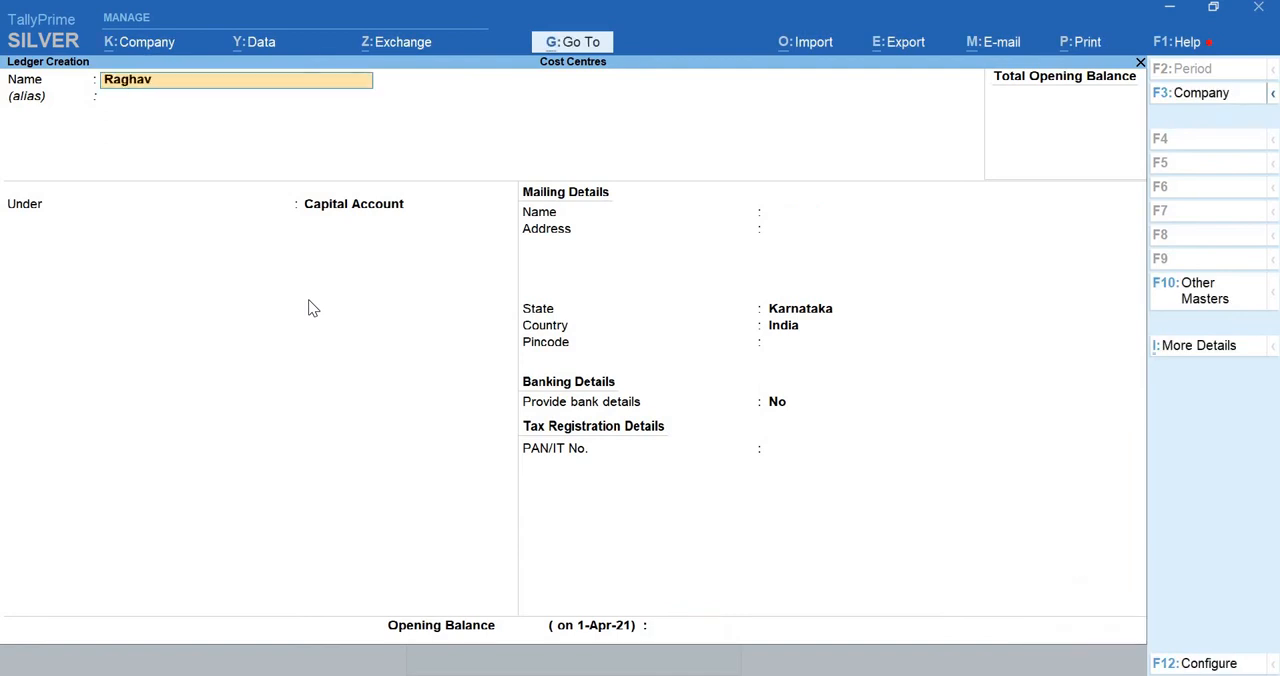
pyautogui.press('Return')
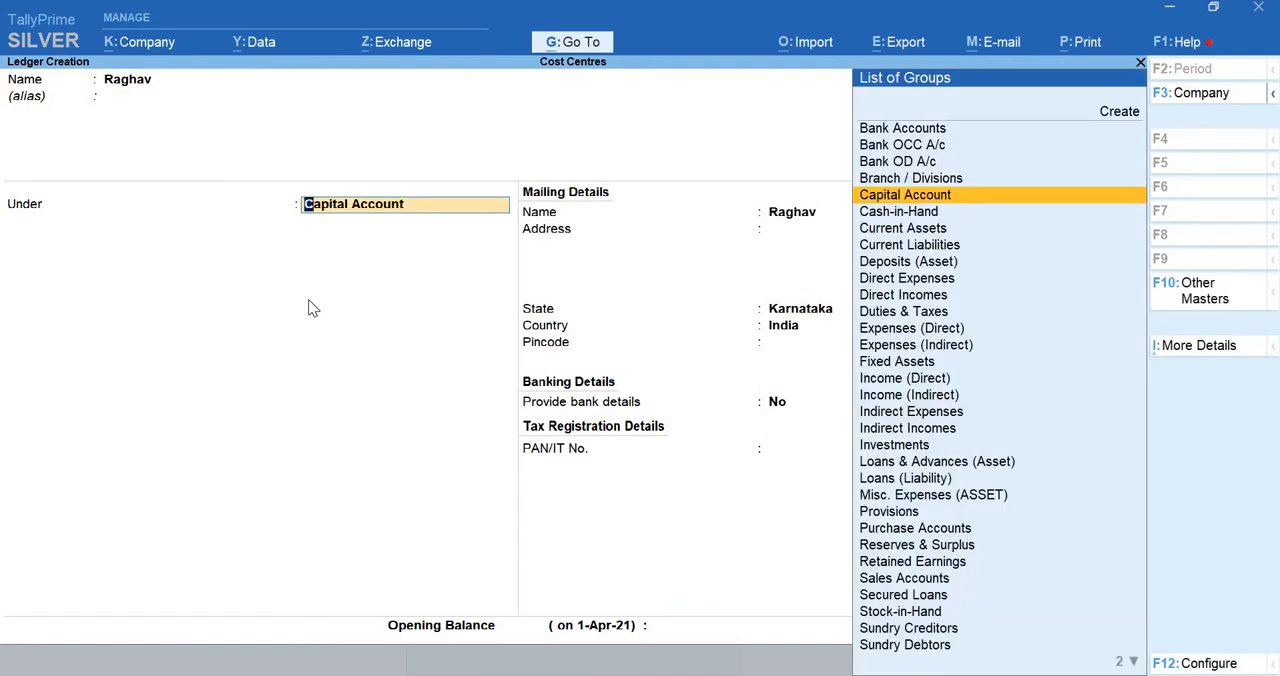
pyautogui.press('Return')
pyautogui.press('Return')
pyautogui.press('Return')
pyautogui.press('Return')
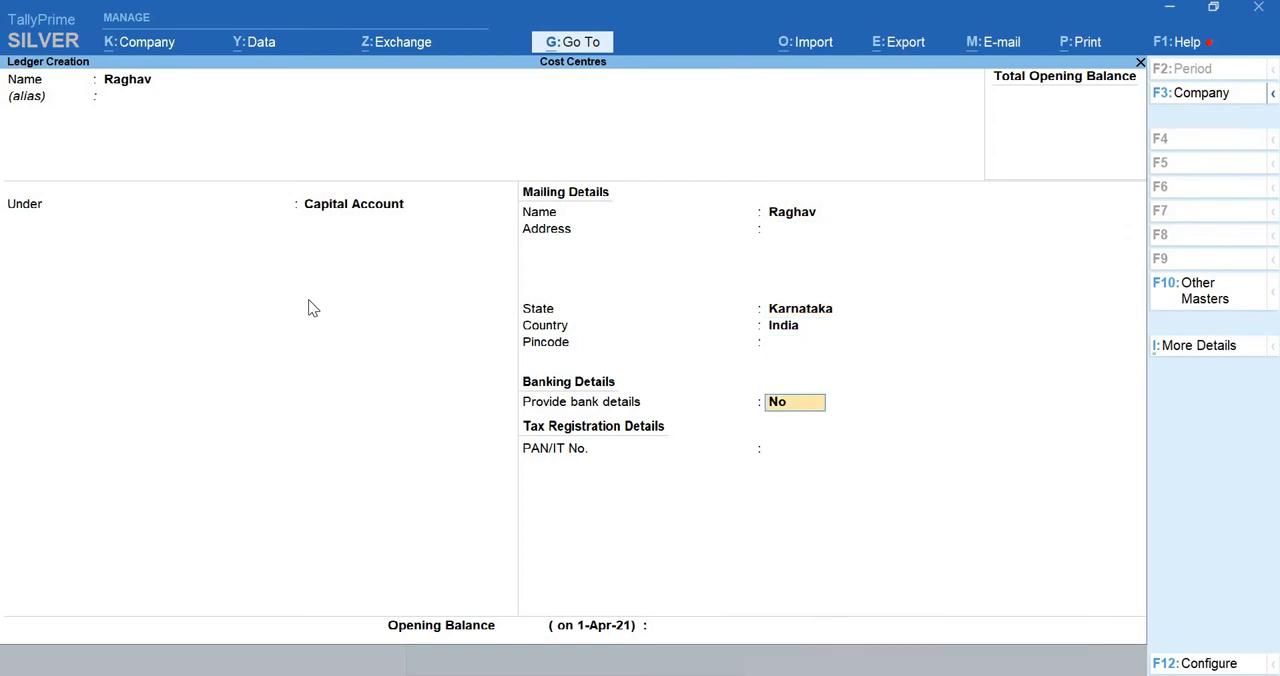
pyautogui.press('Return')
pyautogui.press('Return')
pyautogui.press('Return')
pyautogui.press('Return')
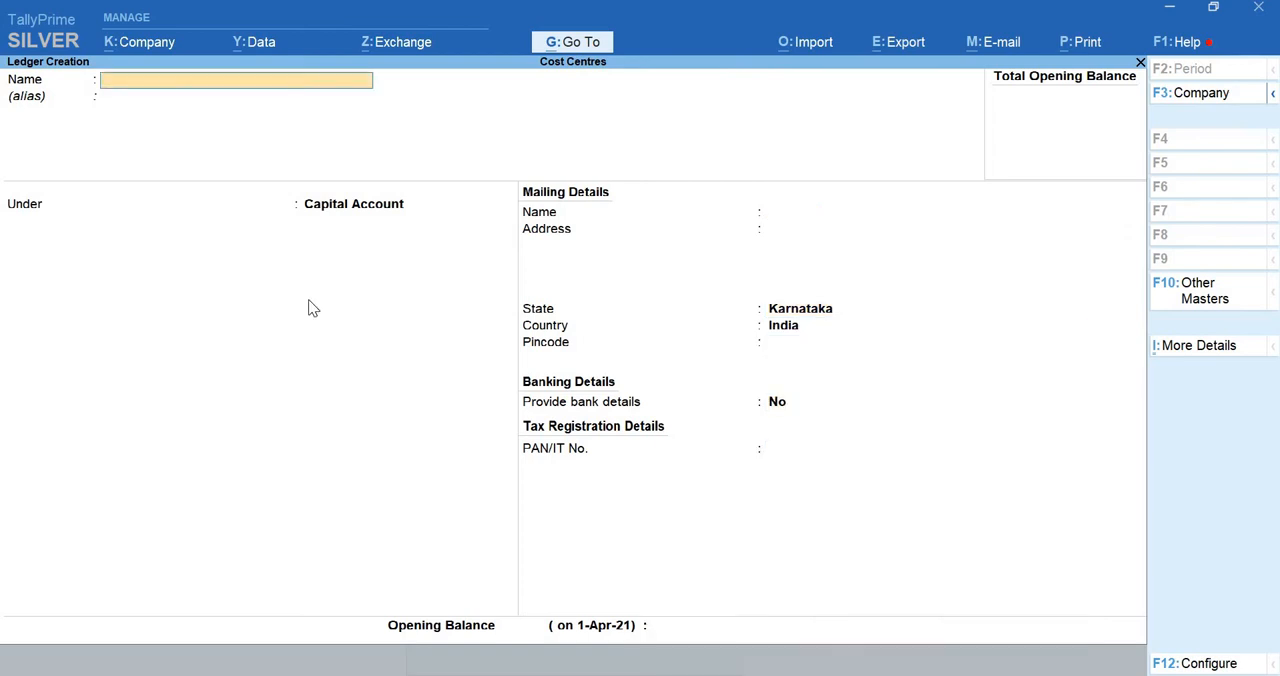
# Start a new ledger named Production Machine and place it under the Fixed Assets group
pyautogui.write('Production Machine')
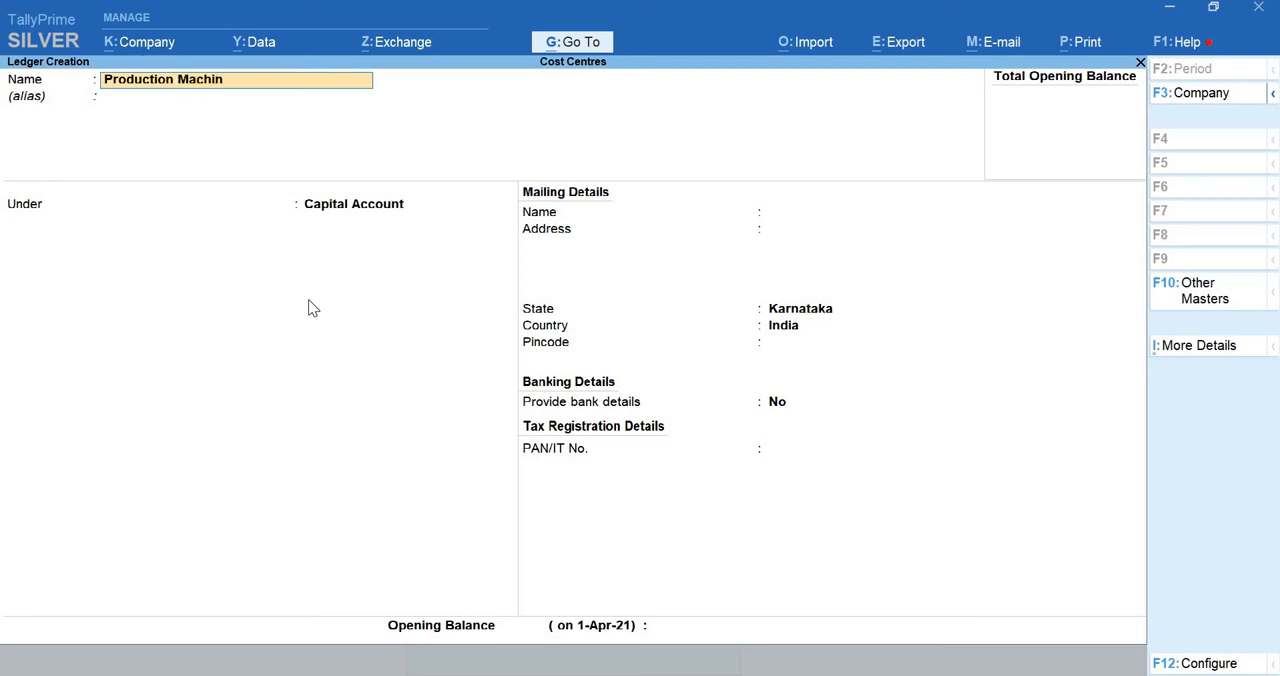
pyautogui.press('Return')
pyautogui.press('Return')
pyautogui.write('f')
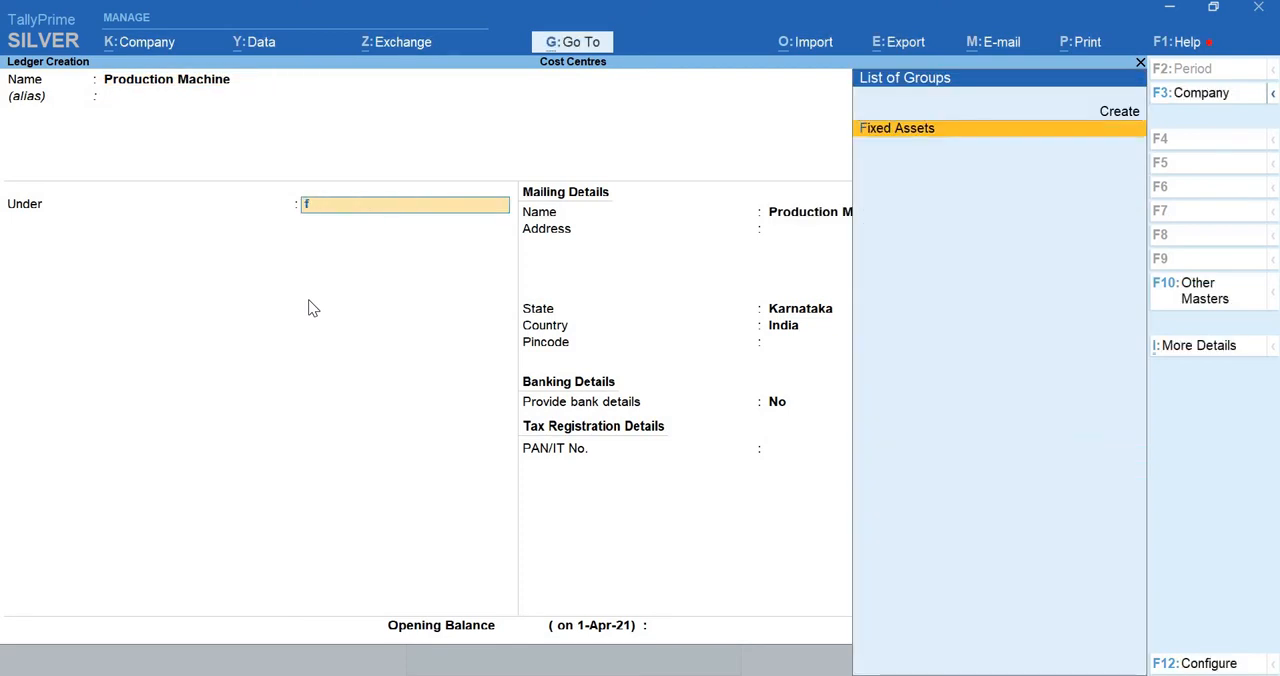
pyautogui.press('Return')
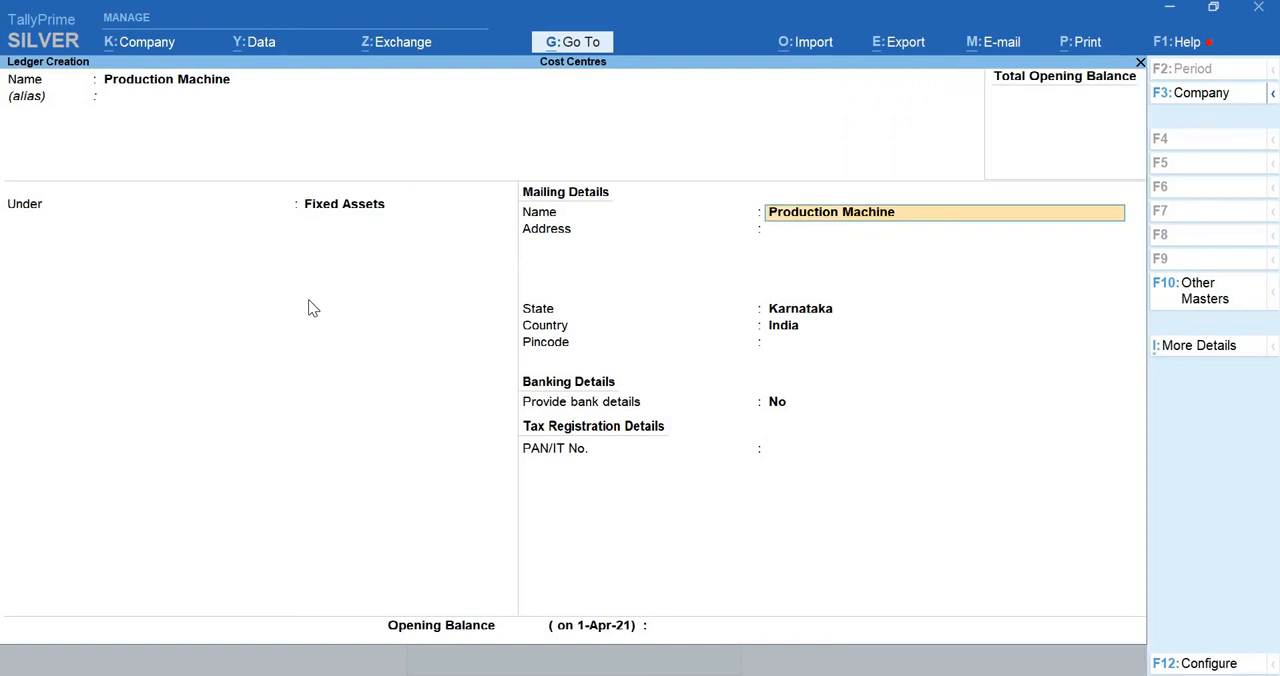
# Check that cost centre applicability is Yes for the Production Machine ledger, keep its other details at their defaults and save it
pyautogui.hotkey('ctrl', 'i')
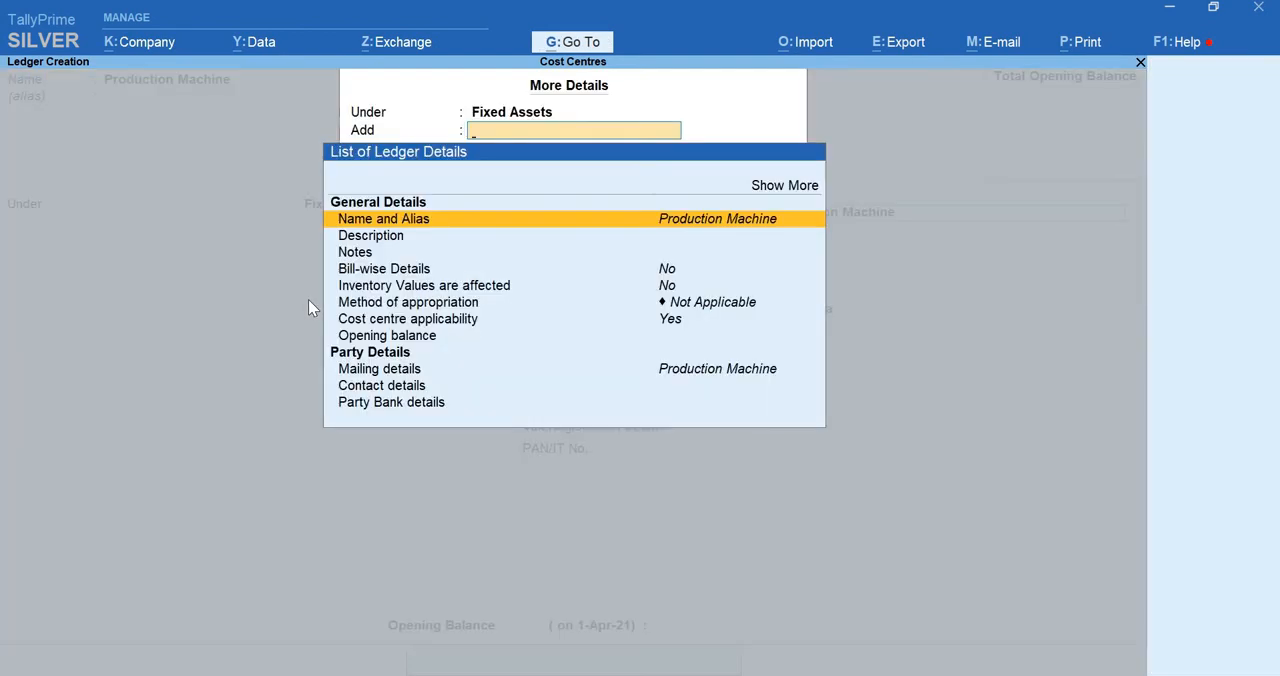
pyautogui.press('Down')
pyautogui.press('Down')
pyautogui.press('Down')
pyautogui.press('Down')
pyautogui.press('Down')
pyautogui.press('Down')
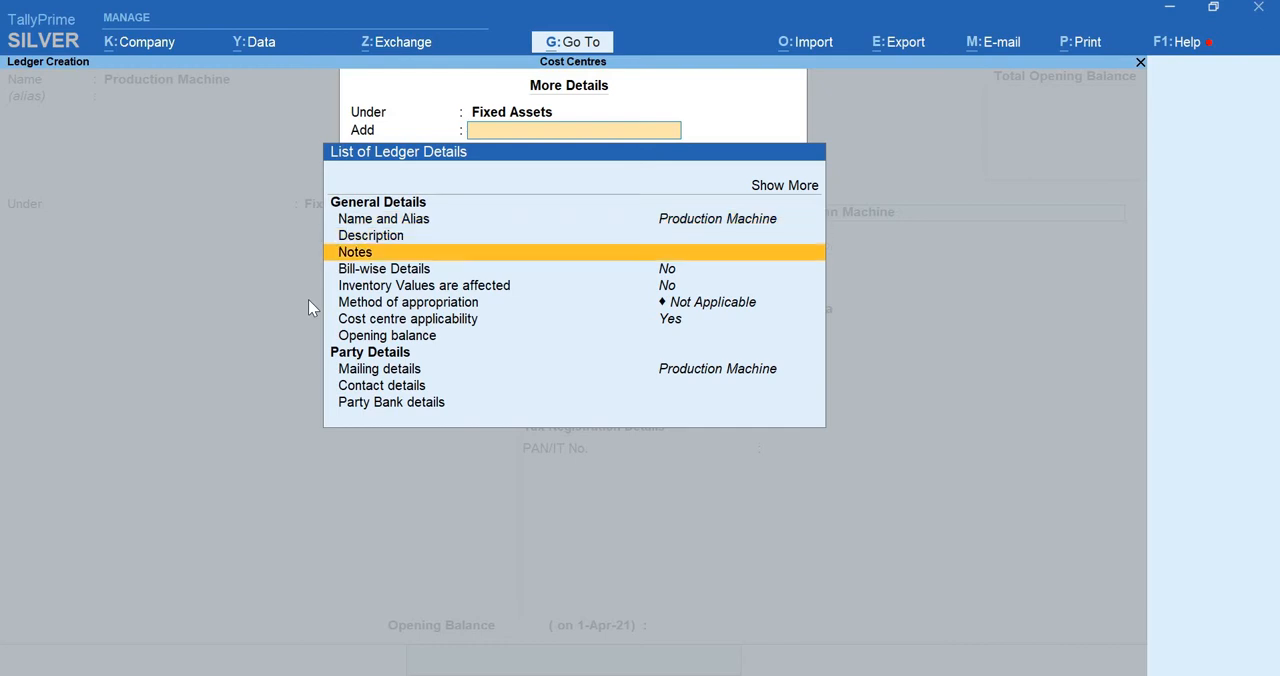
pyautogui.press('Return')
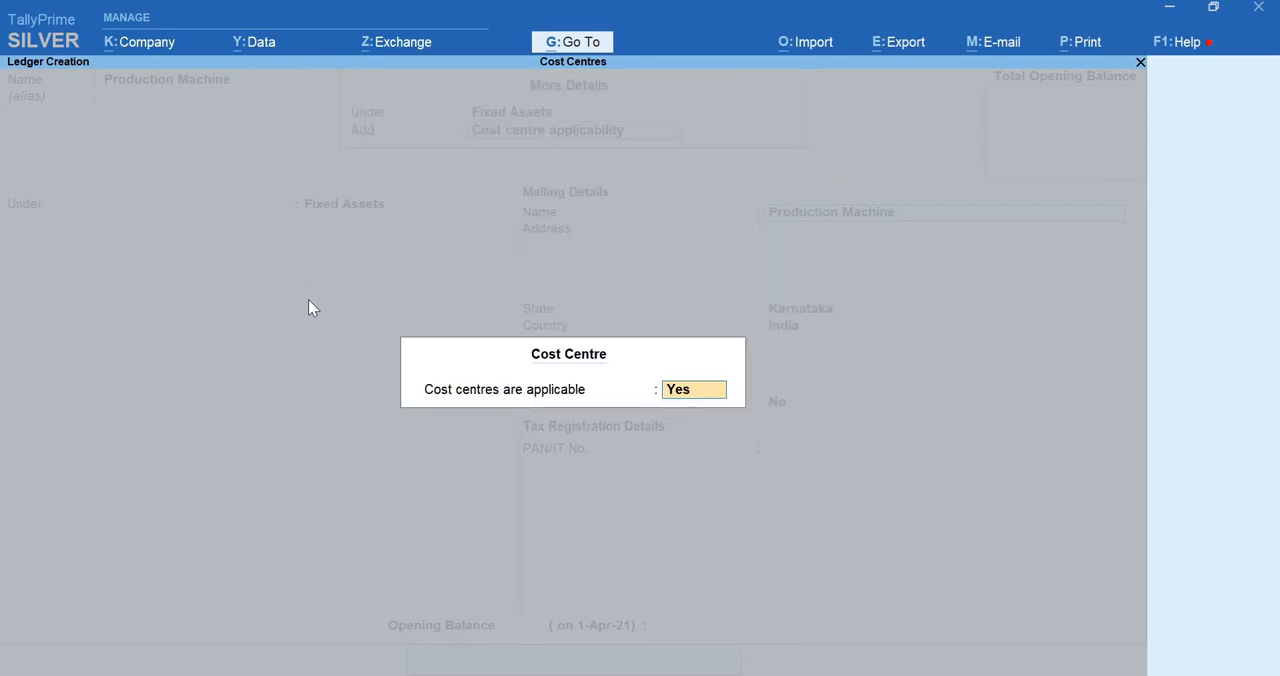
pyautogui.press('Return')
pyautogui.press('Return')
pyautogui.press('Return')
pyautogui.press('Return')
pyautogui.press('Return')
pyautogui.press('Return')
pyautogui.press('Return')
pyautogui.press('Return')
pyautogui.press('Return')
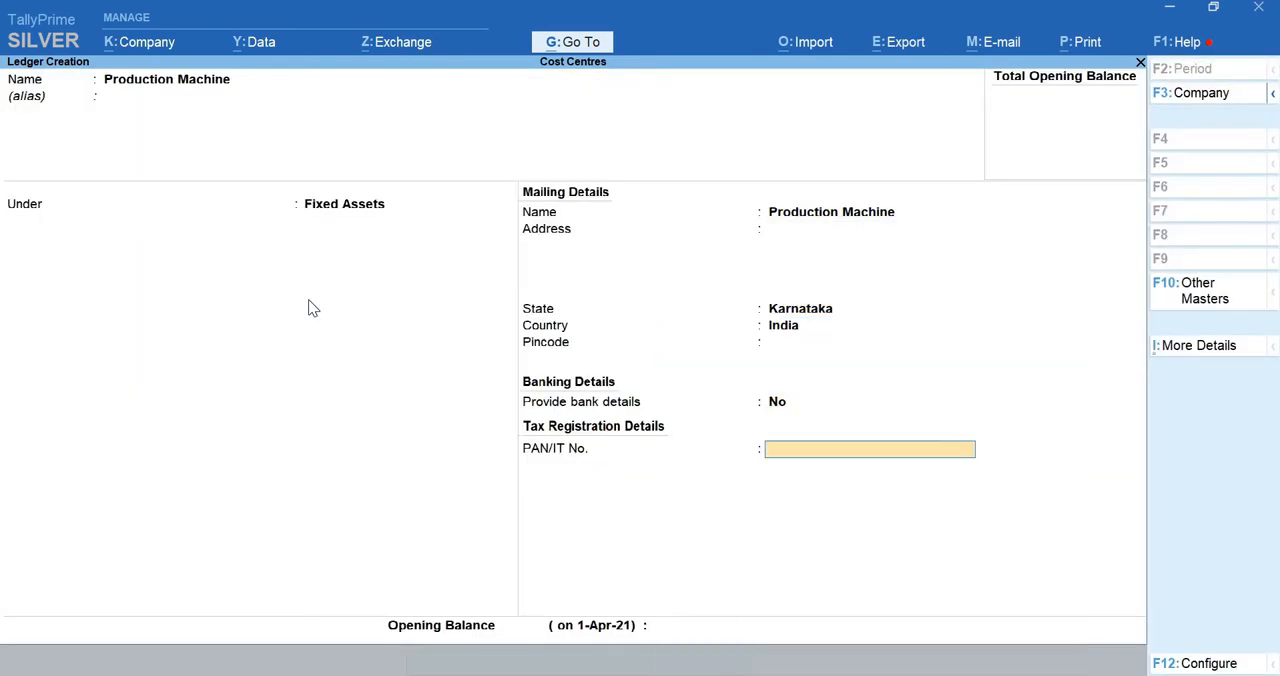
pyautogui.press('Return')
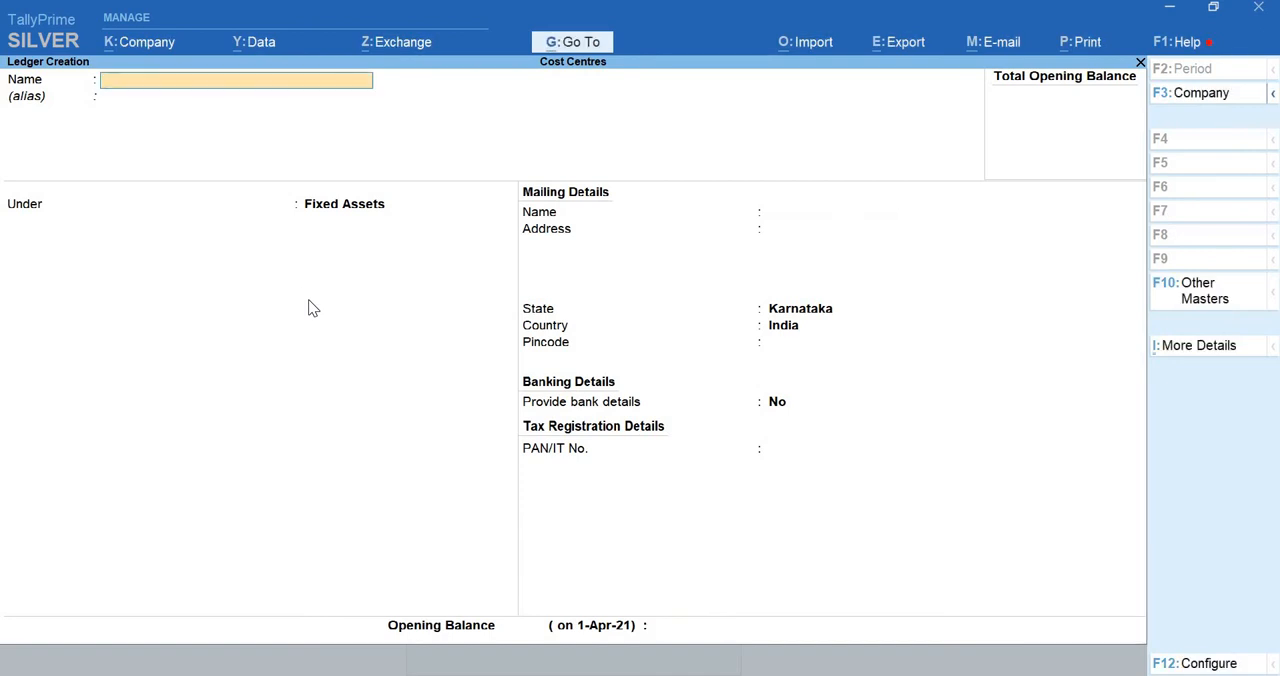
# Create a ledger named Sbi under Bank Accounts, keeping the default bank and mailing details
pyautogui.write('Sbi')
pyautogui.press('Return')
pyautogui.press('Return')
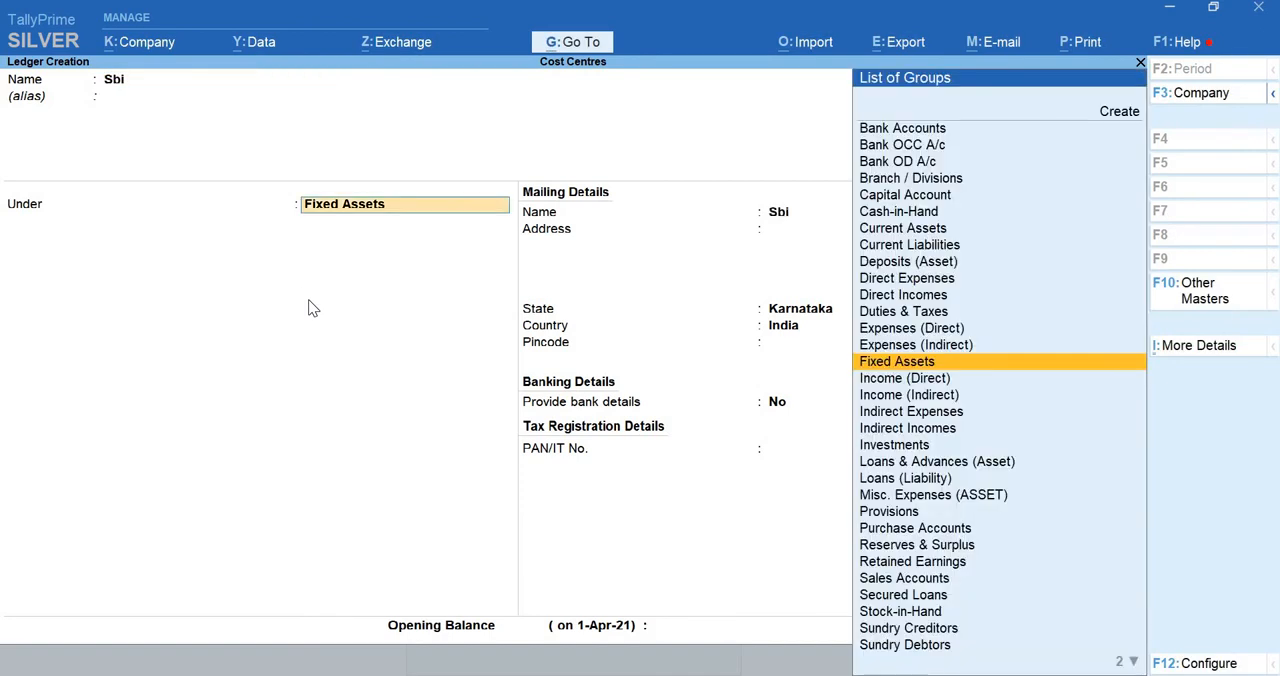
pyautogui.write('Ban')
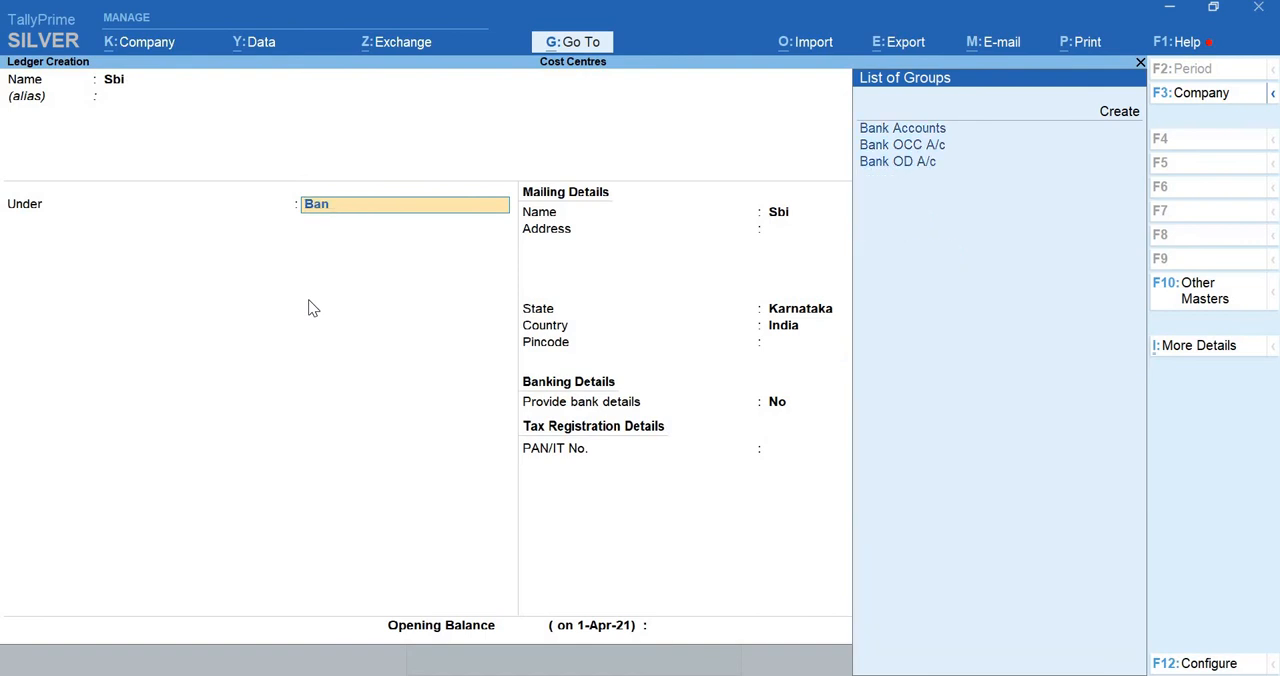
pyautogui.press('Return')
pyautogui.press('Return')
pyautogui.press('Return')
pyautogui.press('Return')
pyautogui.press('Return')
pyautogui.press('Return')
pyautogui.press('Return')
pyautogui.press('Return')
pyautogui.press('Return')
pyautogui.press('Return')
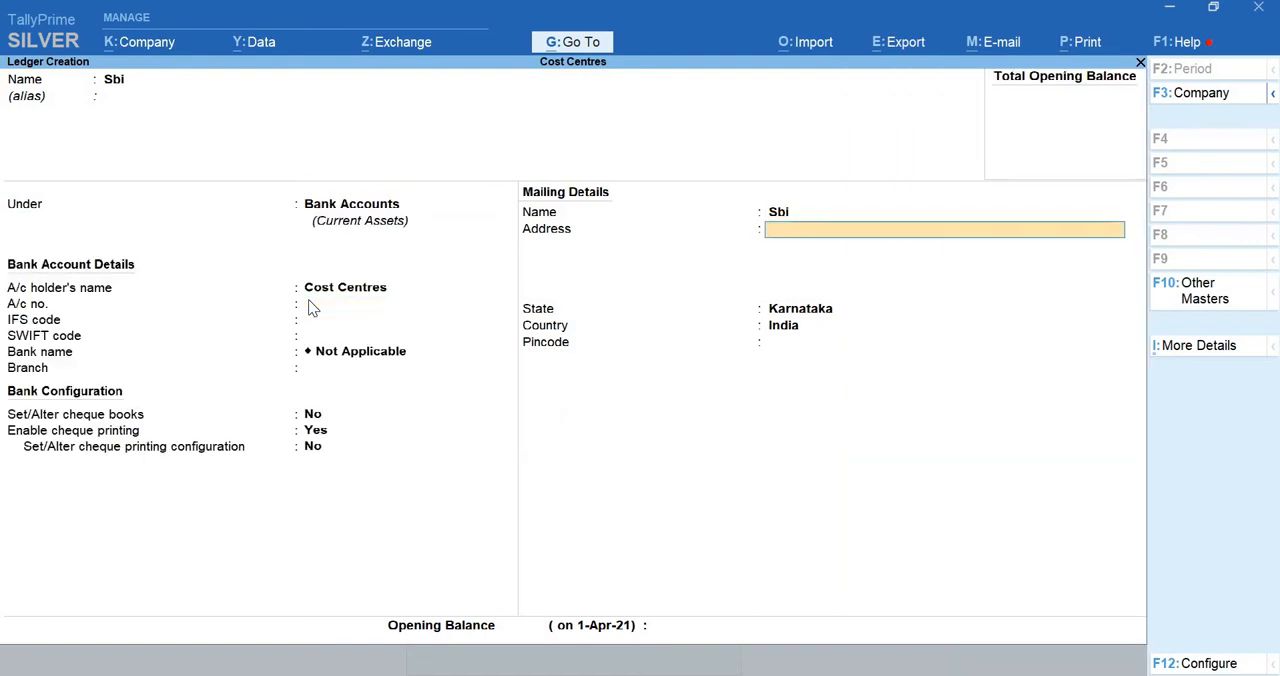
pyautogui.press('Return')
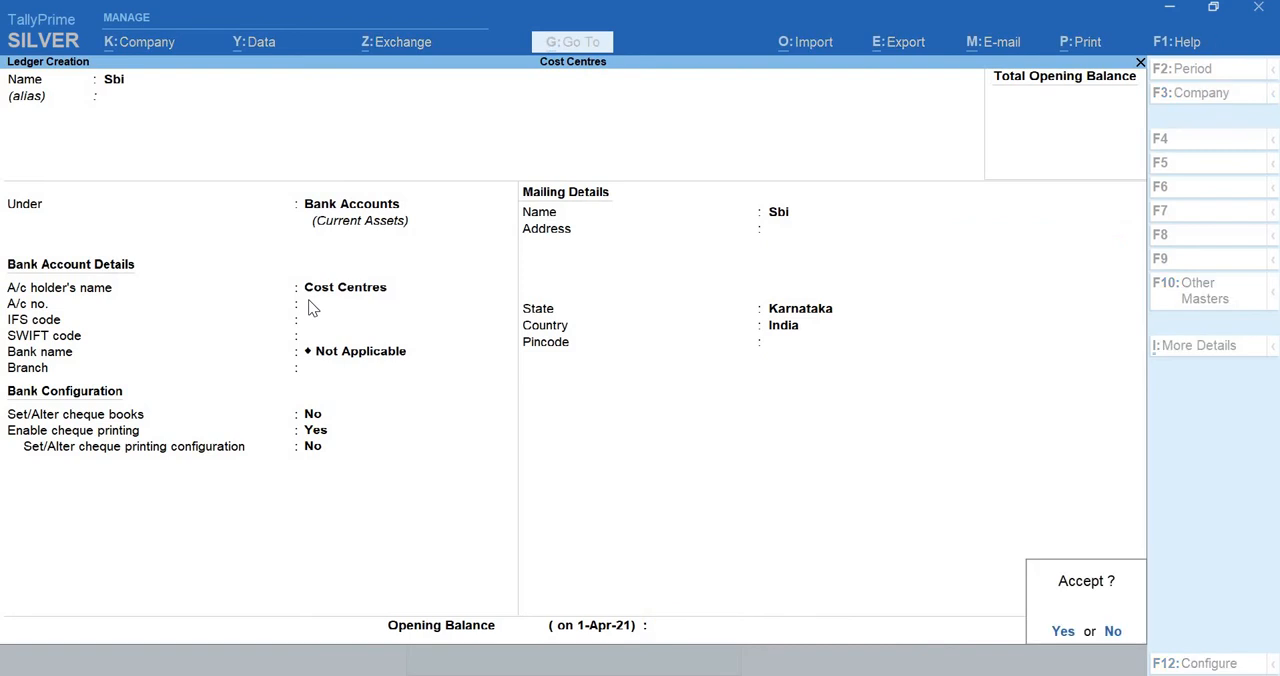
pyautogui.press('Return')
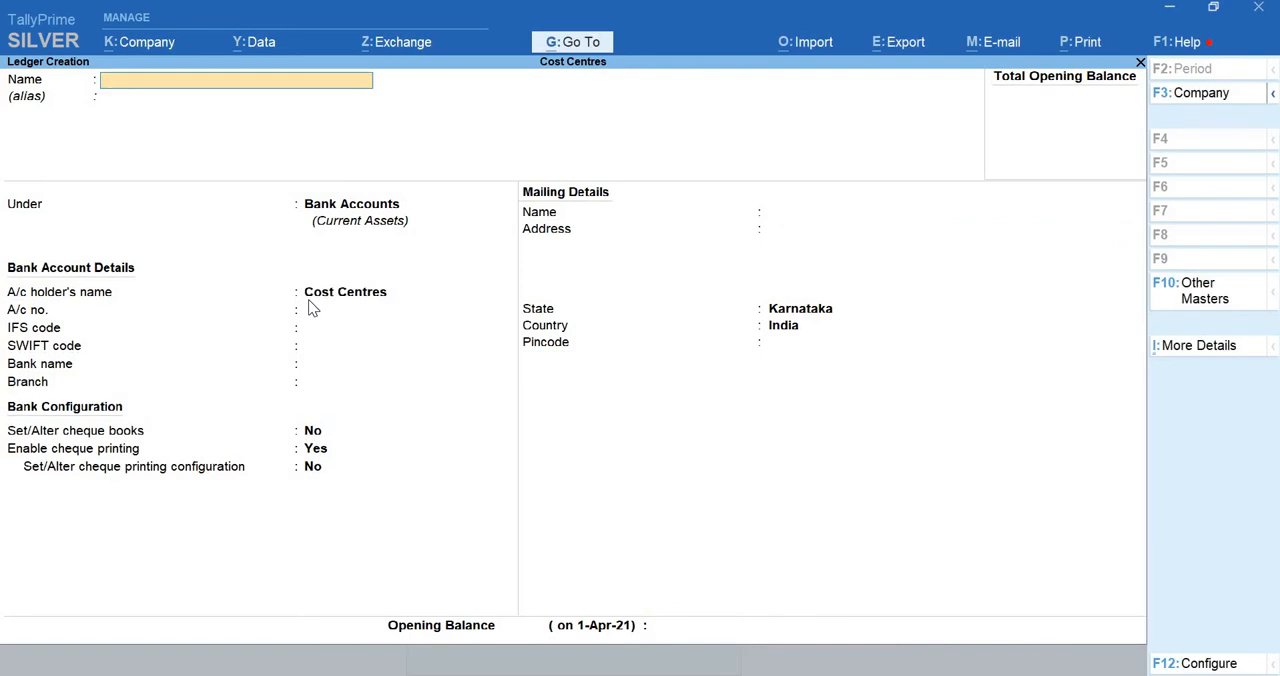
# Create a ledger named Comissions under the Indirect Incomes group with the default details
pyautogui.write('Comissions')
pyautogui.press('Return')
pyautogui.write('Indire')
pyautogui.press('Down')
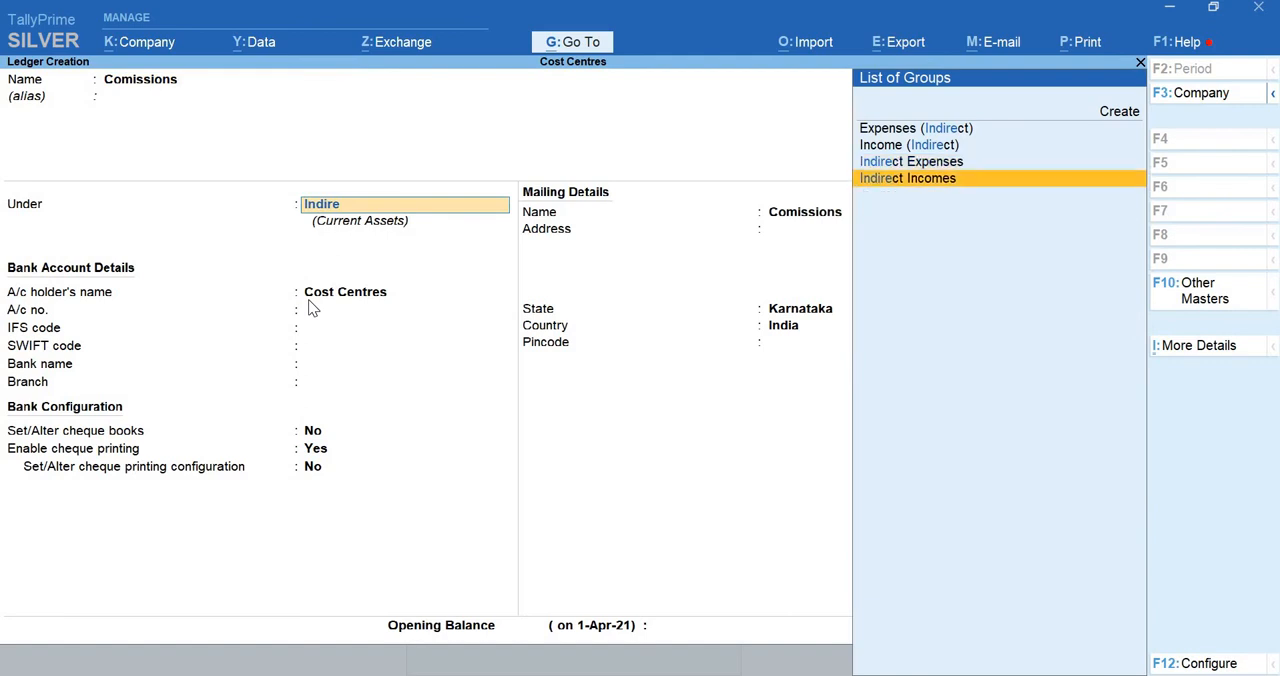
pyautogui.press('Return')
# Create a Comissions Payable ledger under Indirect Expenses with ledger type Not Applicable, and return to the Gateway of Tally
pyautogui.press('Return')
pyautogui.press('Return')
pyautogui.write('ble')
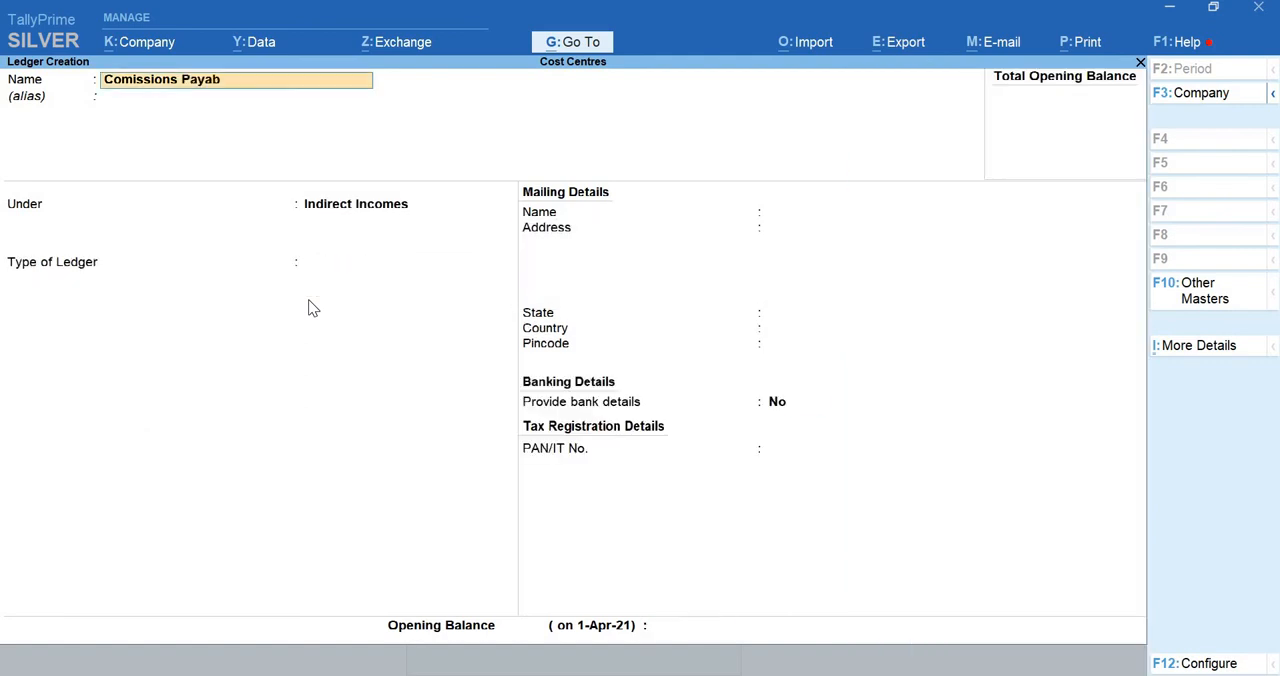
pyautogui.press('Return')
pyautogui.press('Return')
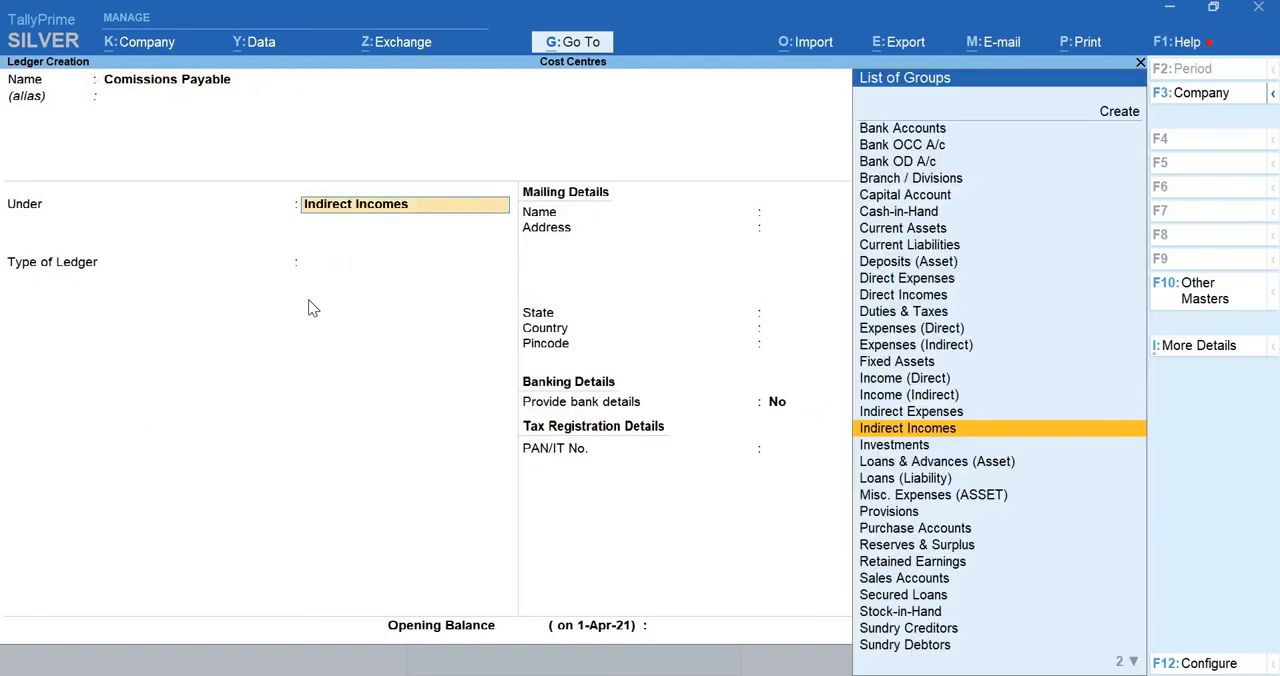
pyautogui.write('Ind')
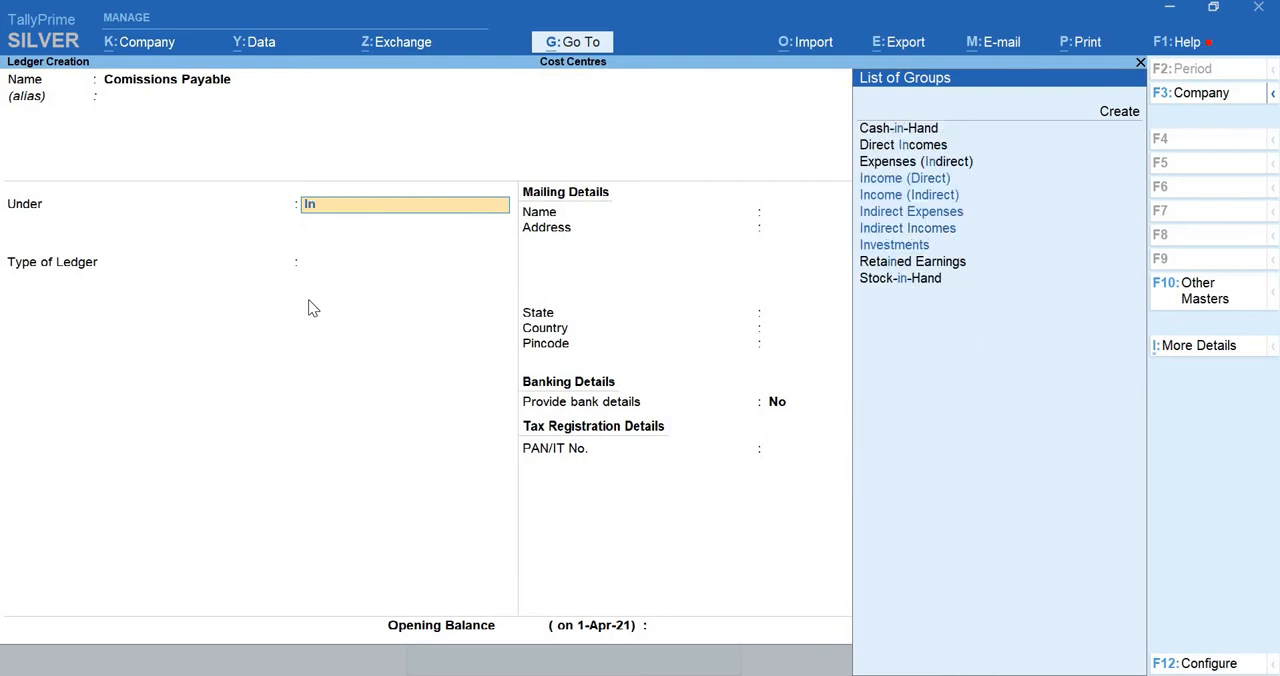
pyautogui.press('Return')
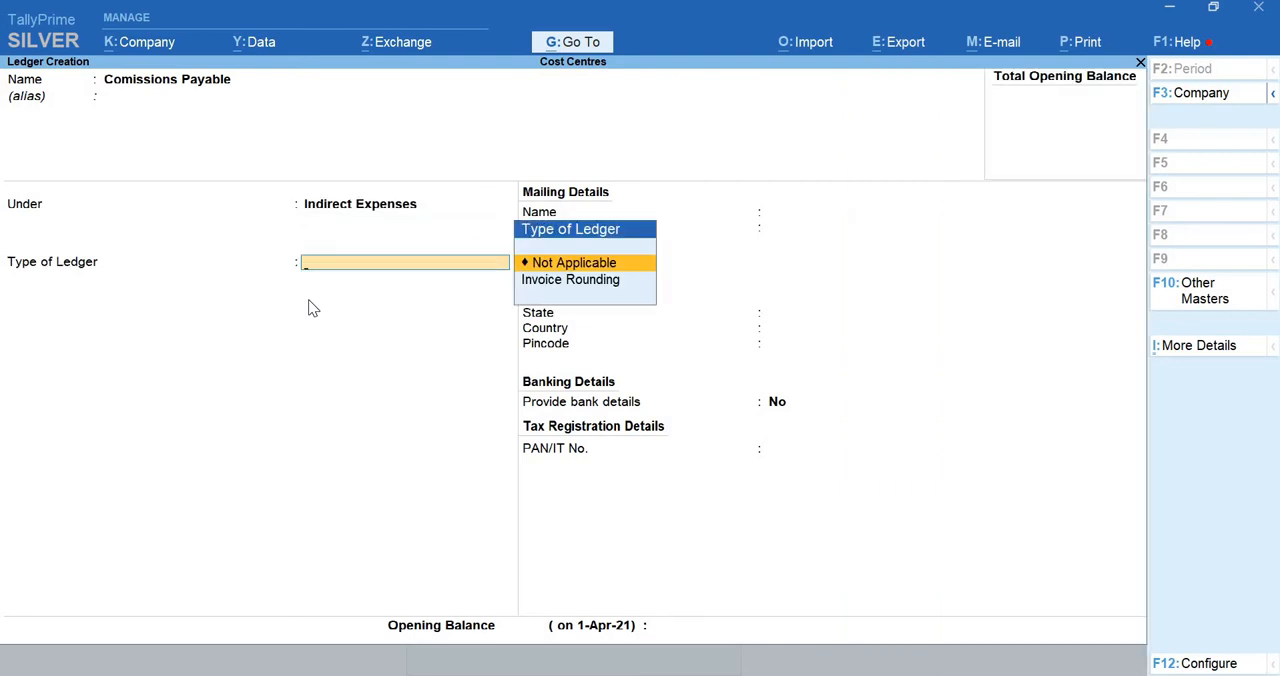
pyautogui.press('Return')
pyautogui.press('Return')
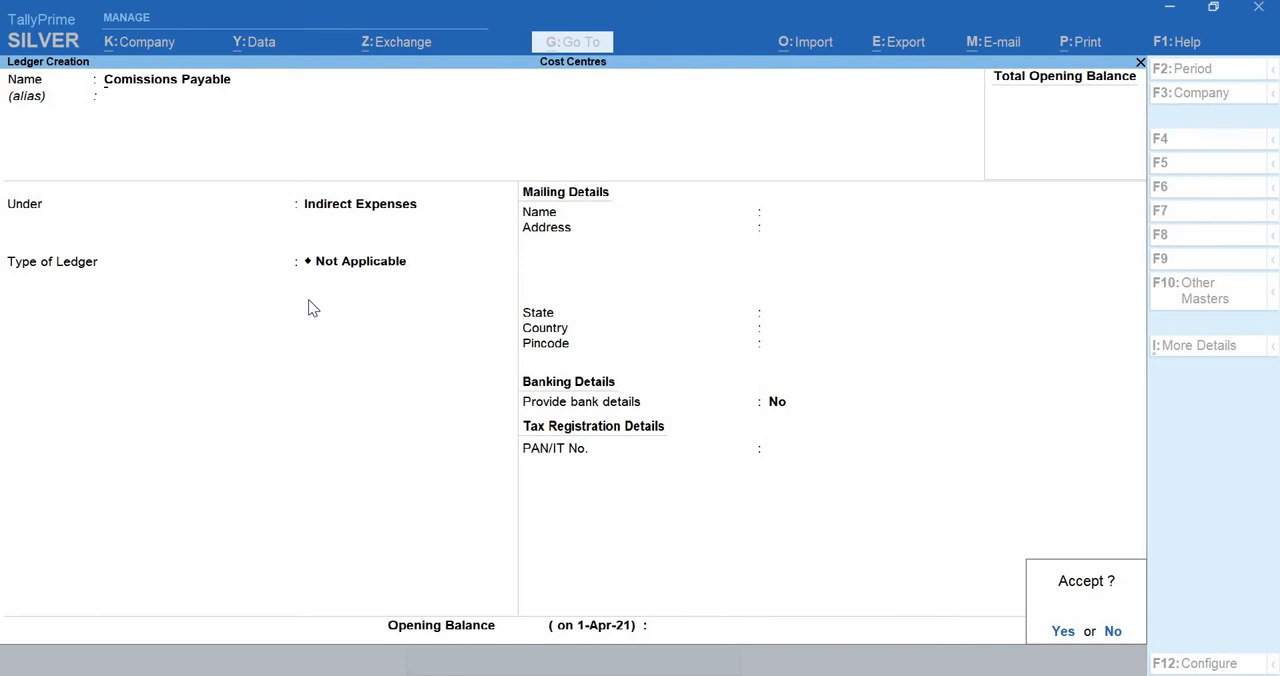
pyautogui.press('Return')
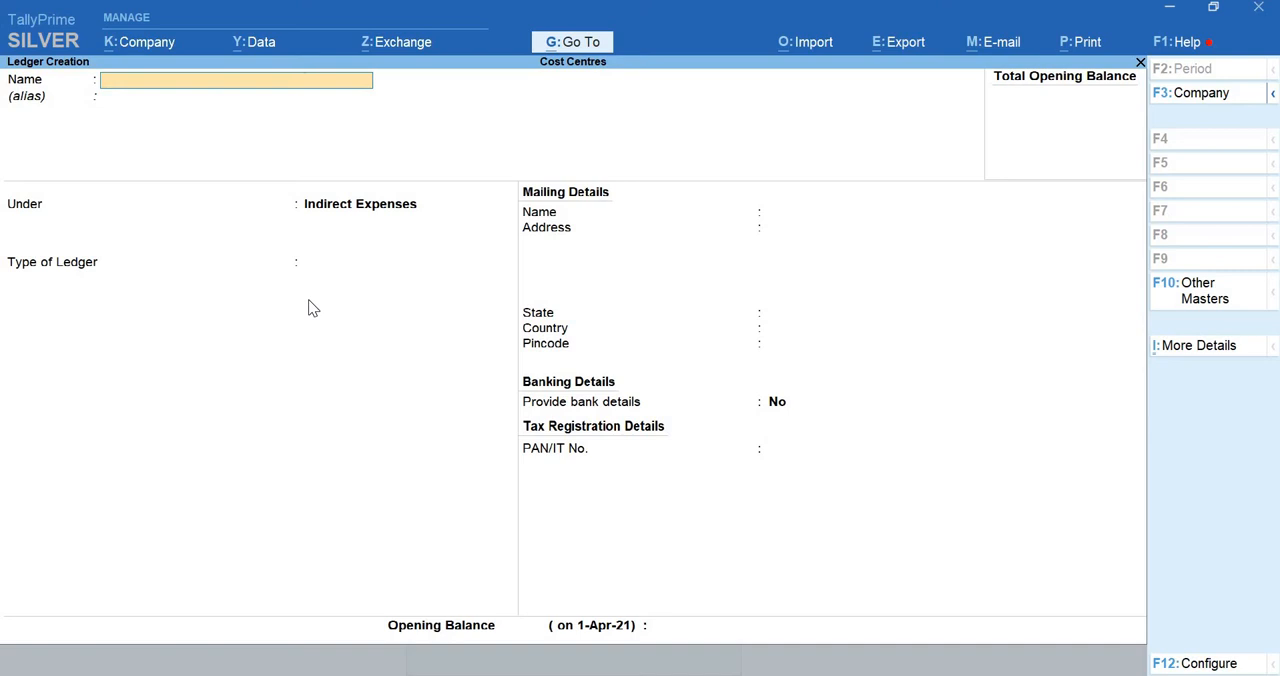
pyautogui.press('Escape')
pyautogui.press('Return')
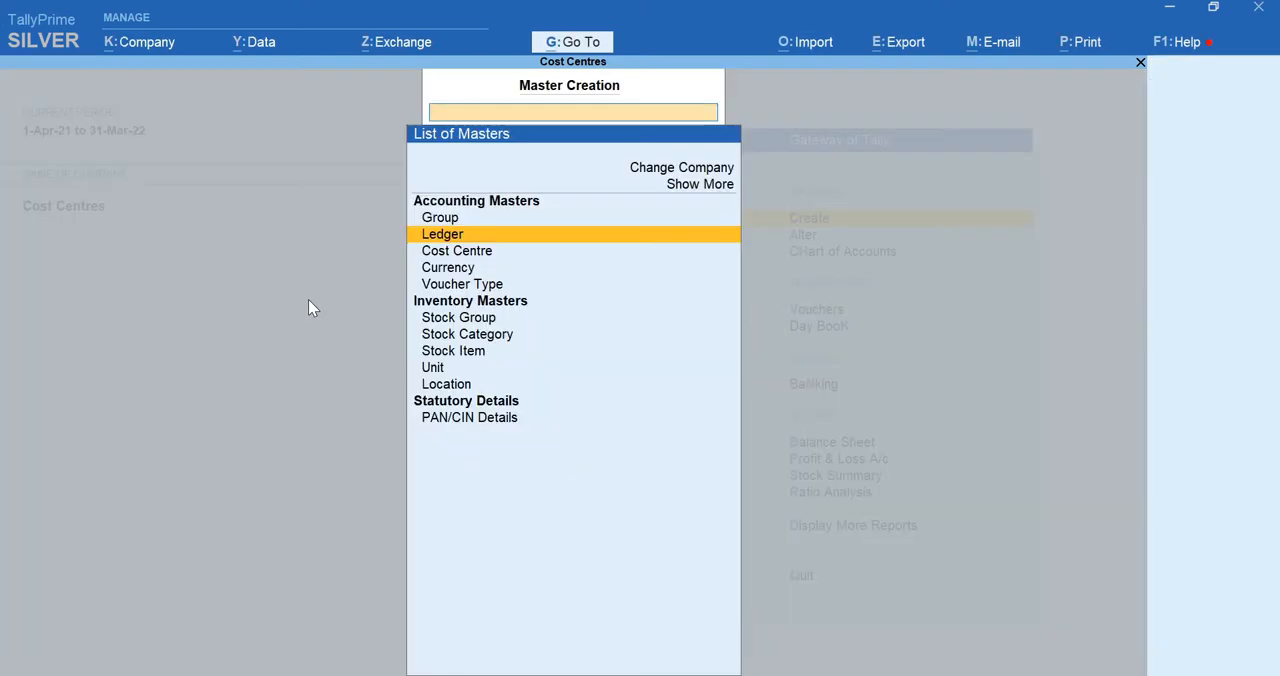
pyautogui.press('Escape')
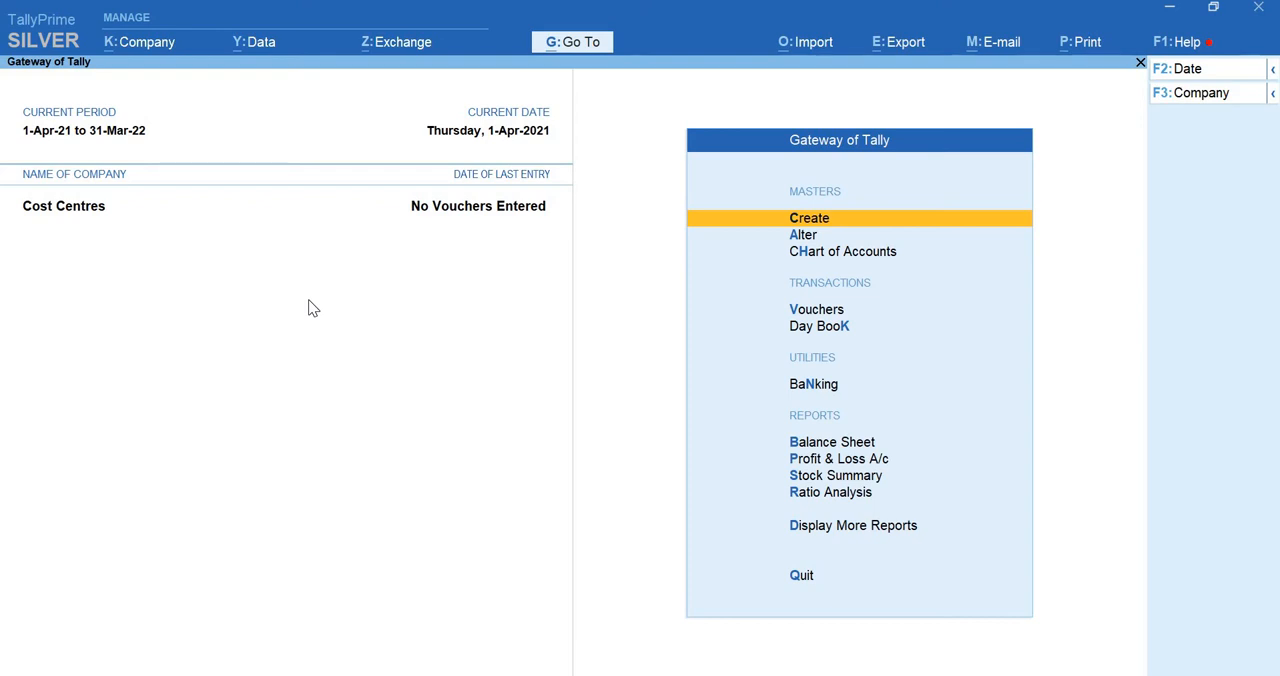
# Expand the list of masters to show more types and start creating a cost category
pyautogui.press('Return')
pyautogui.press('Down')
pyautogui.press('Down')
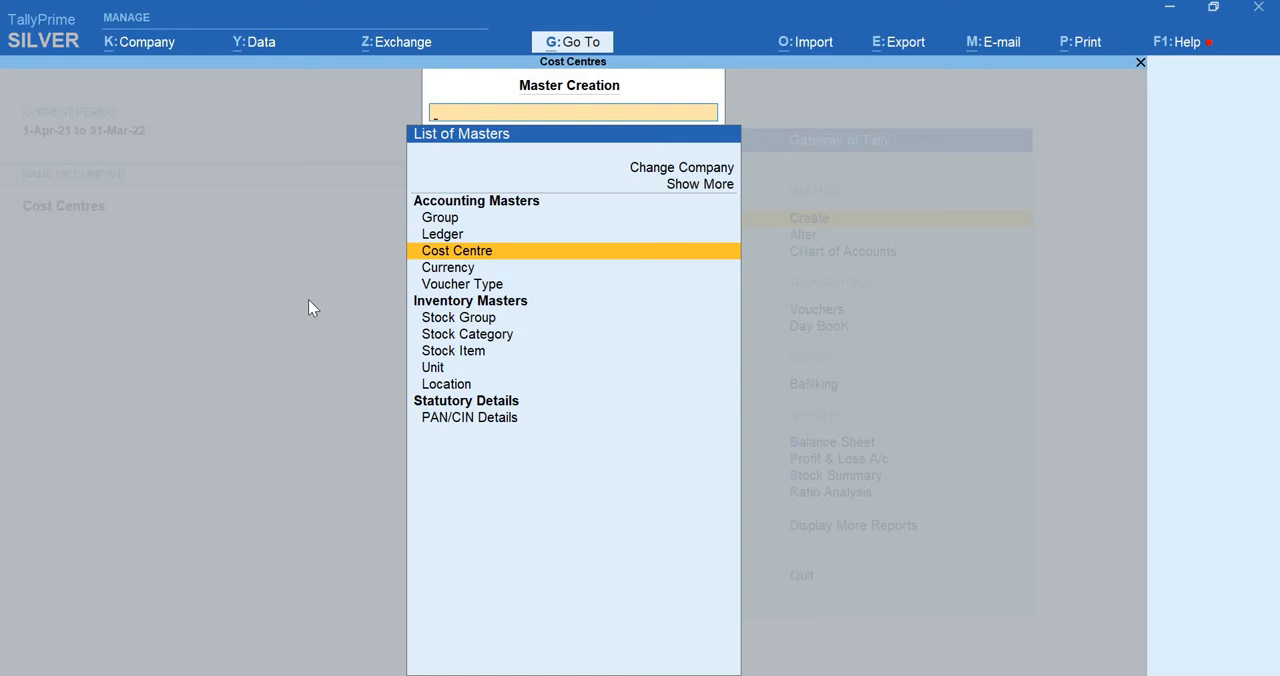
pyautogui.press('Up')
pyautogui.press('Up')
pyautogui.press('Up')
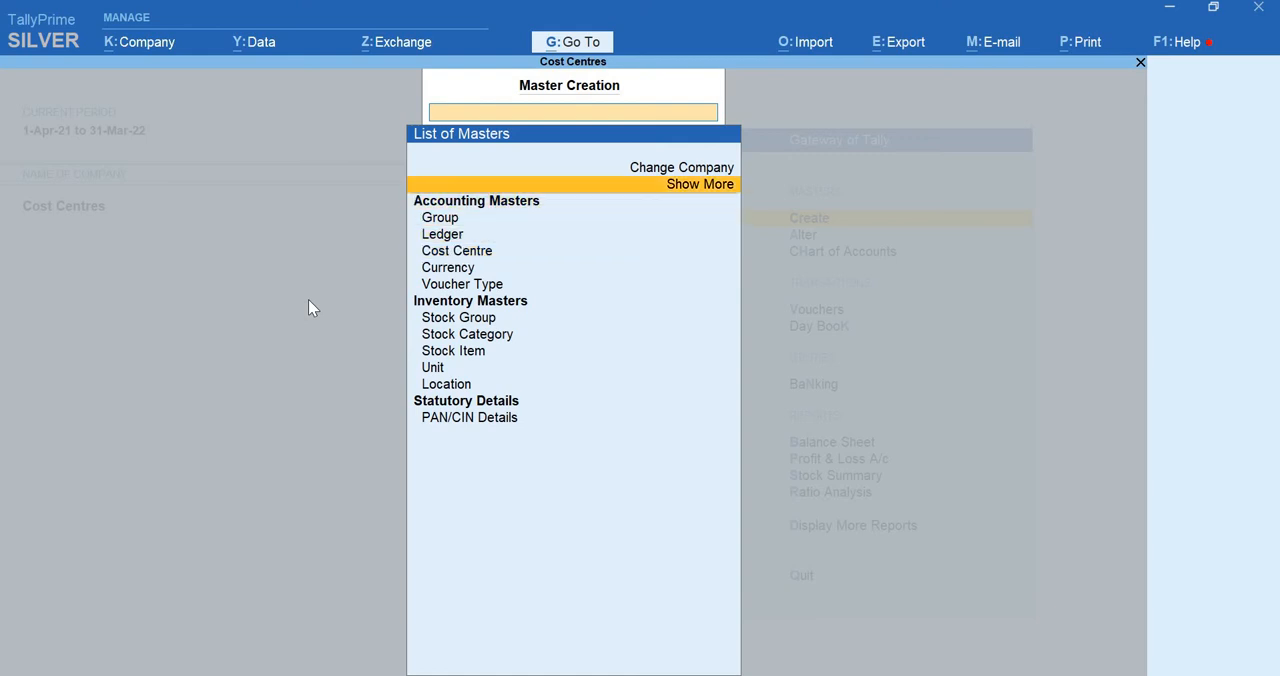
pyautogui.press('Return')
pyautogui.press('Down')
pyautogui.press('Down')
pyautogui.press('Down')
pyautogui.press('Down')
pyautogui.press('Down')
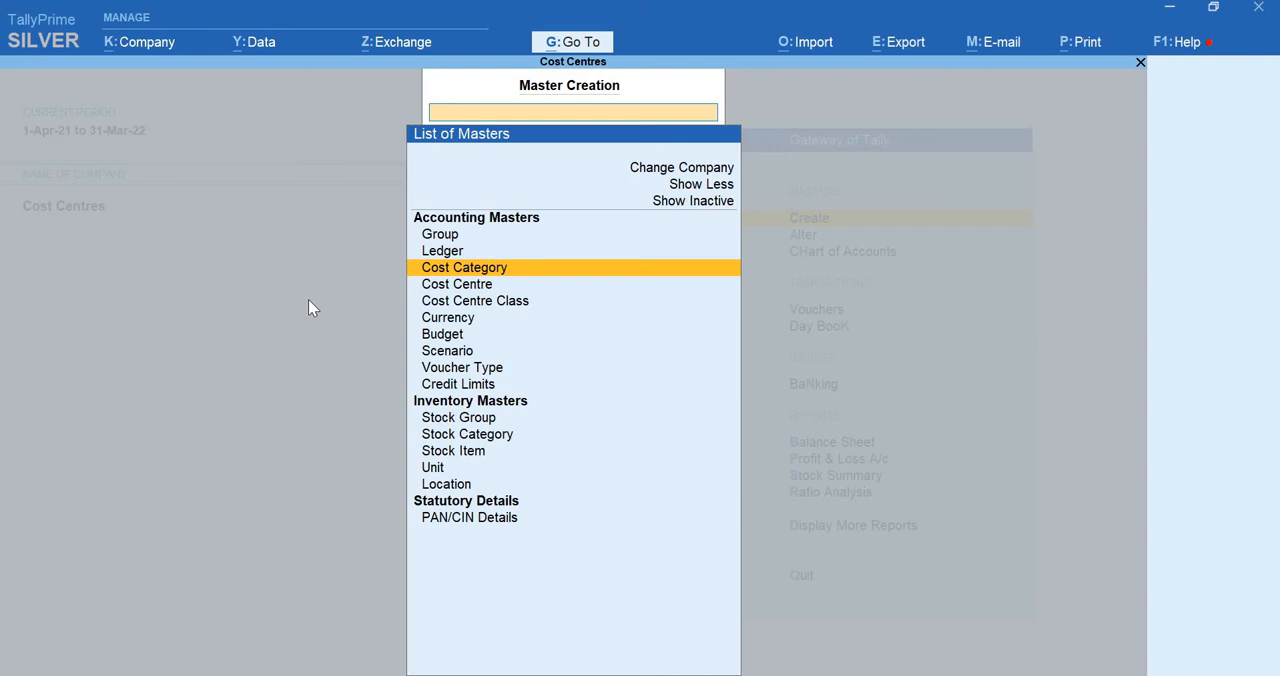
pyautogui.press('Down')
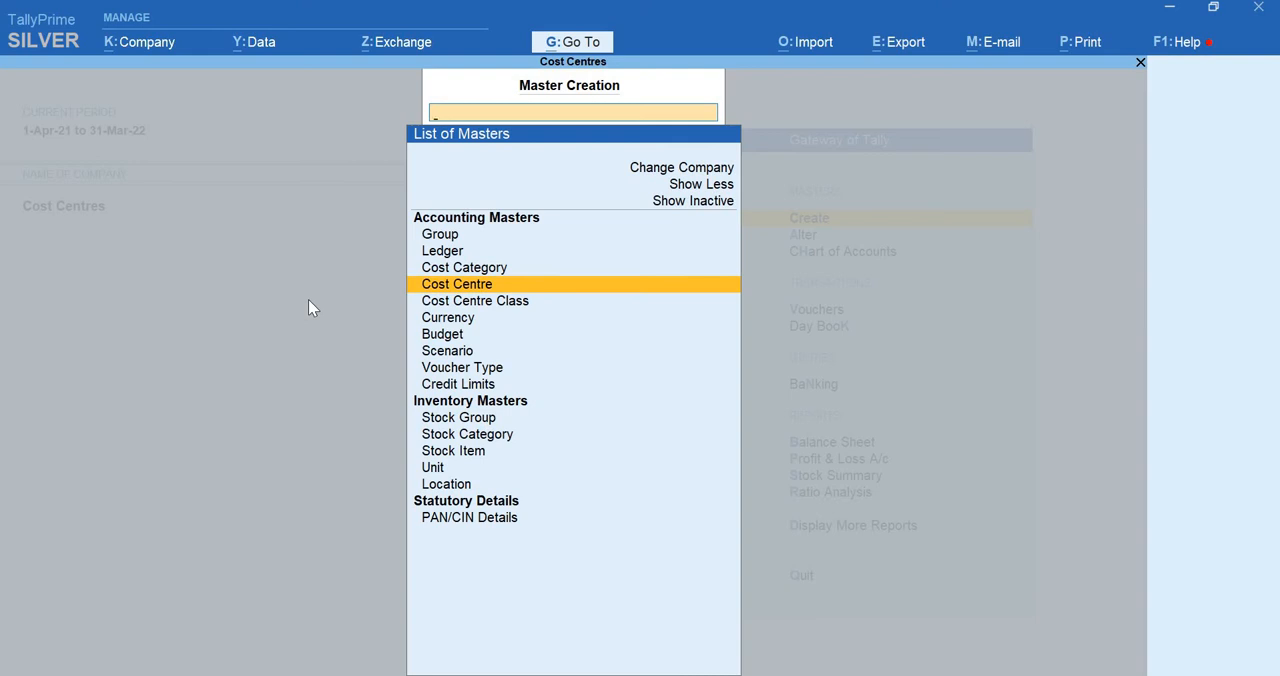
pyautogui.press('Up')
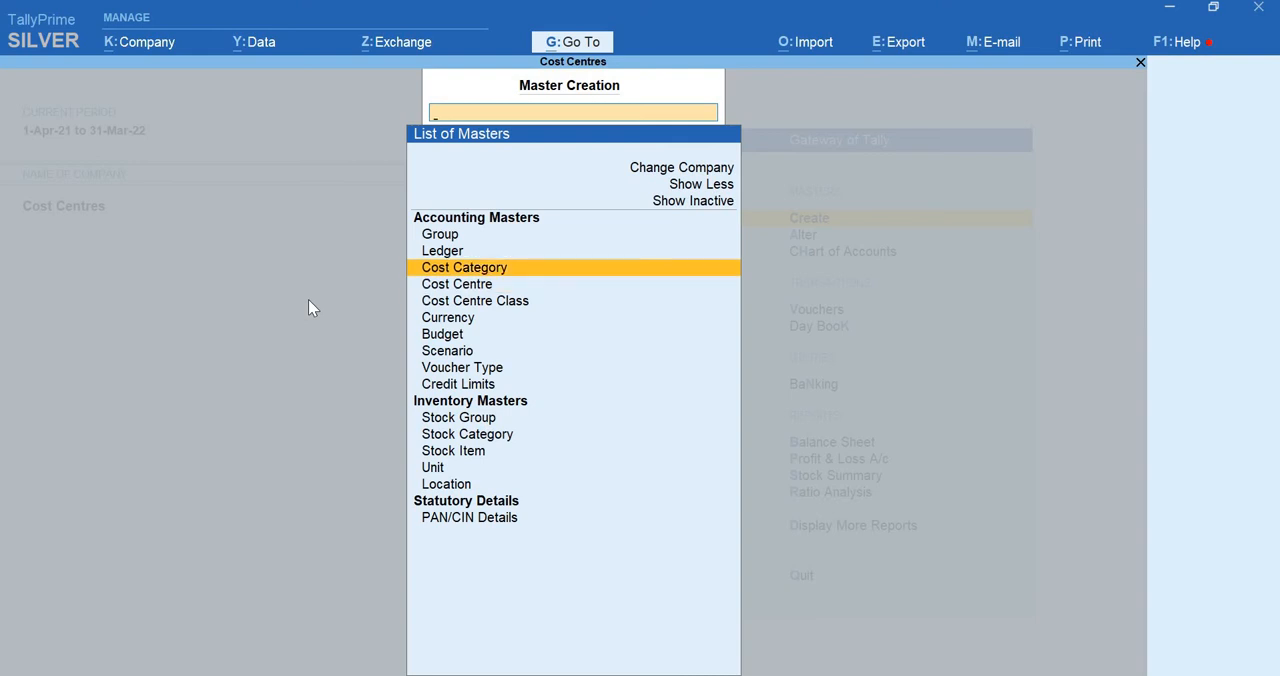
pyautogui.press('Return')
pyautogui.press('c')
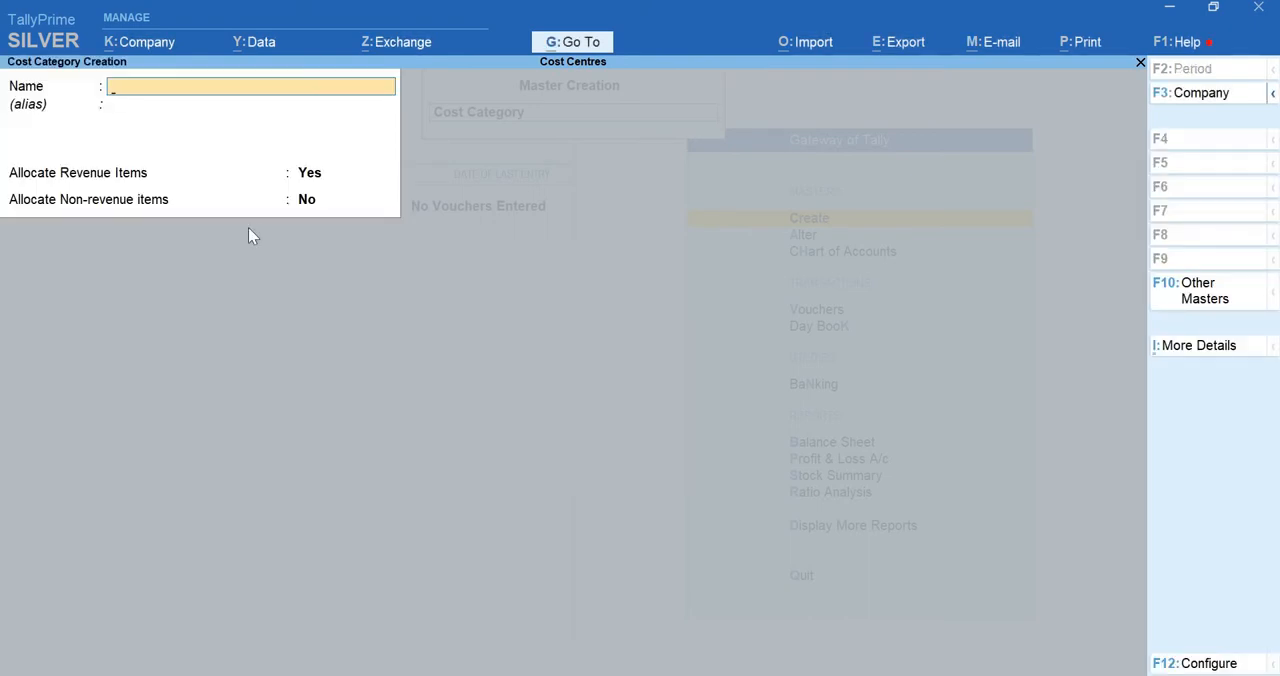
# Create a cost category named Furniture that allocates both revenue and non-revenue items
pyautogui.write('Furniture')
pyautogui.press('Return')
pyautogui.press('Return')
pyautogui.press('Return')
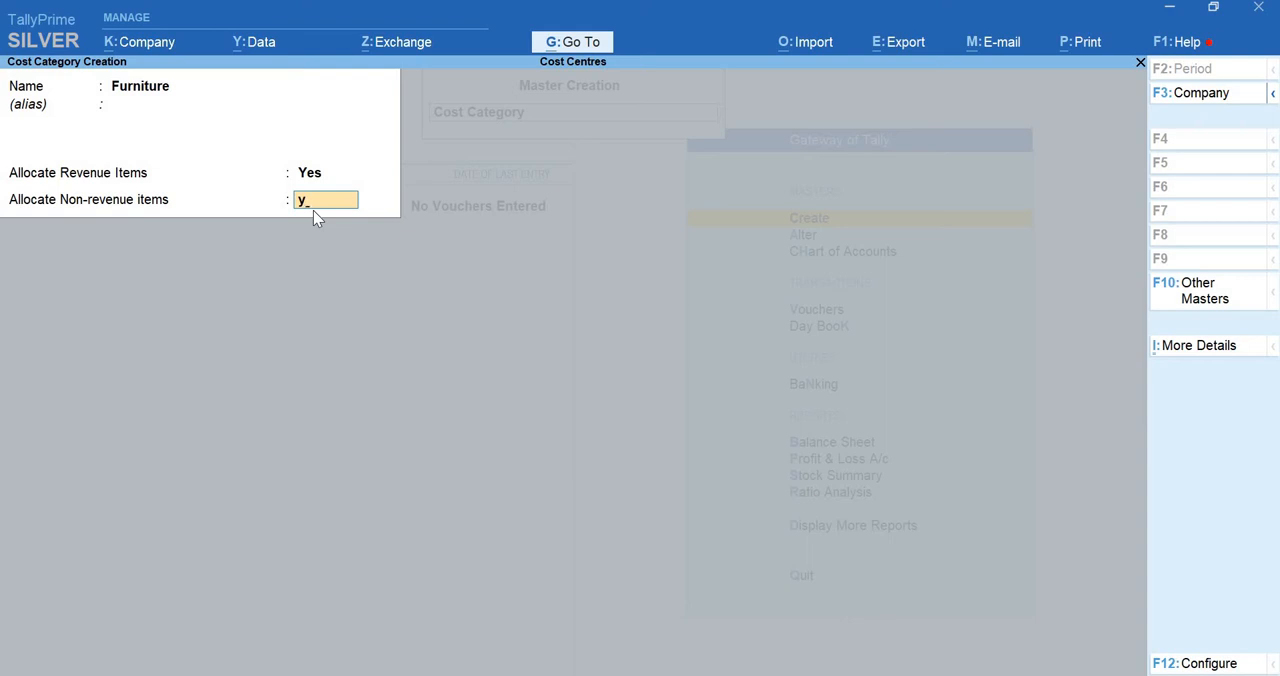
pyautogui.press('Return')
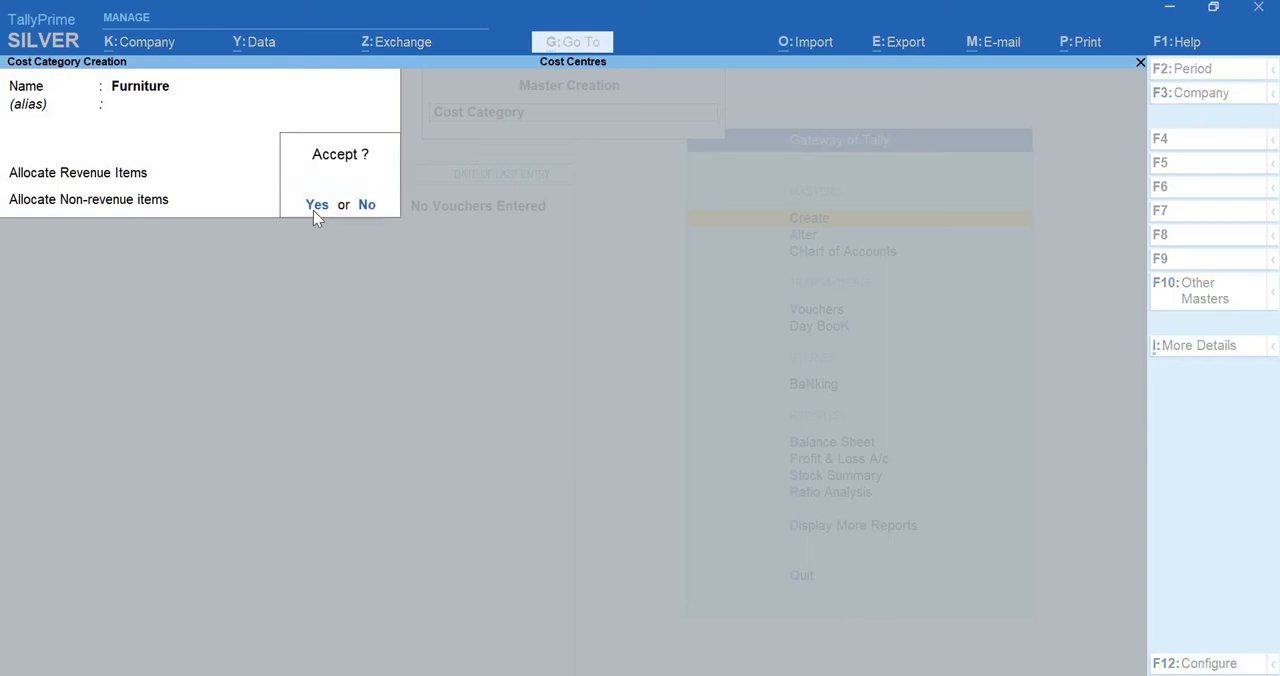
pyautogui.press('Return')
# Create a cost category named Machine with revenue and non-revenue item allocation both set to Yes
pyautogui.write('Machine')
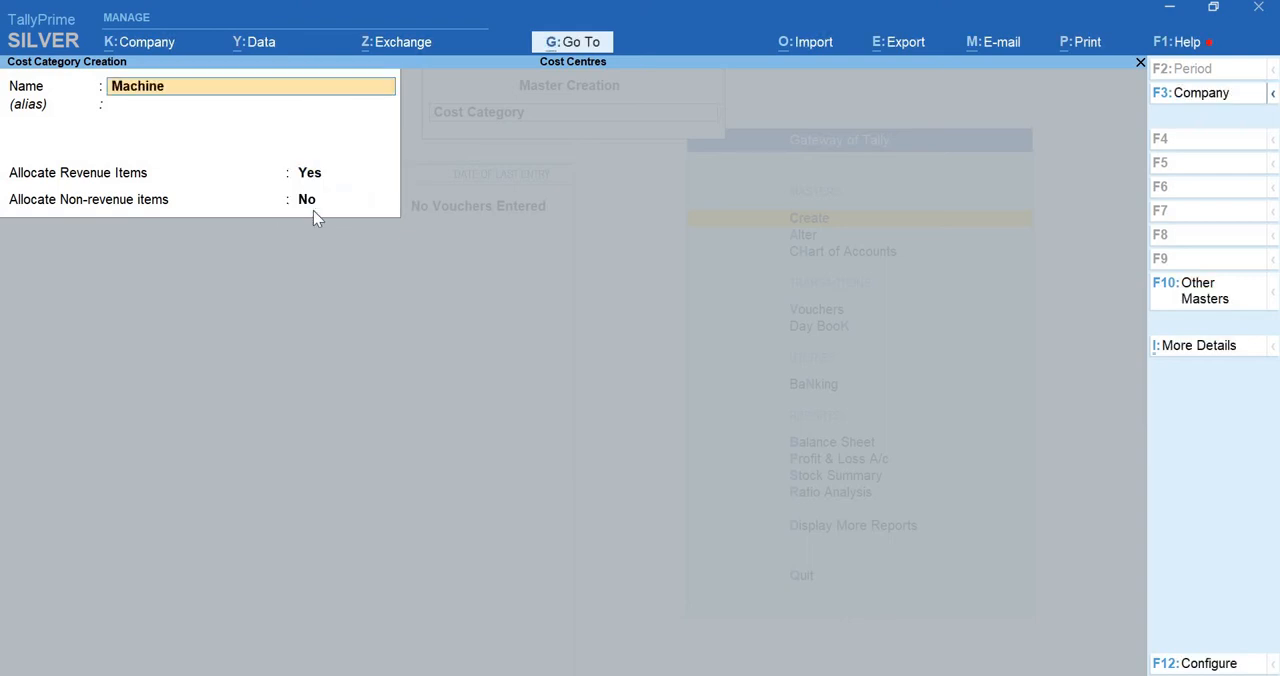
pyautogui.press('Return')
pyautogui.press('Return')
pyautogui.press('Return')
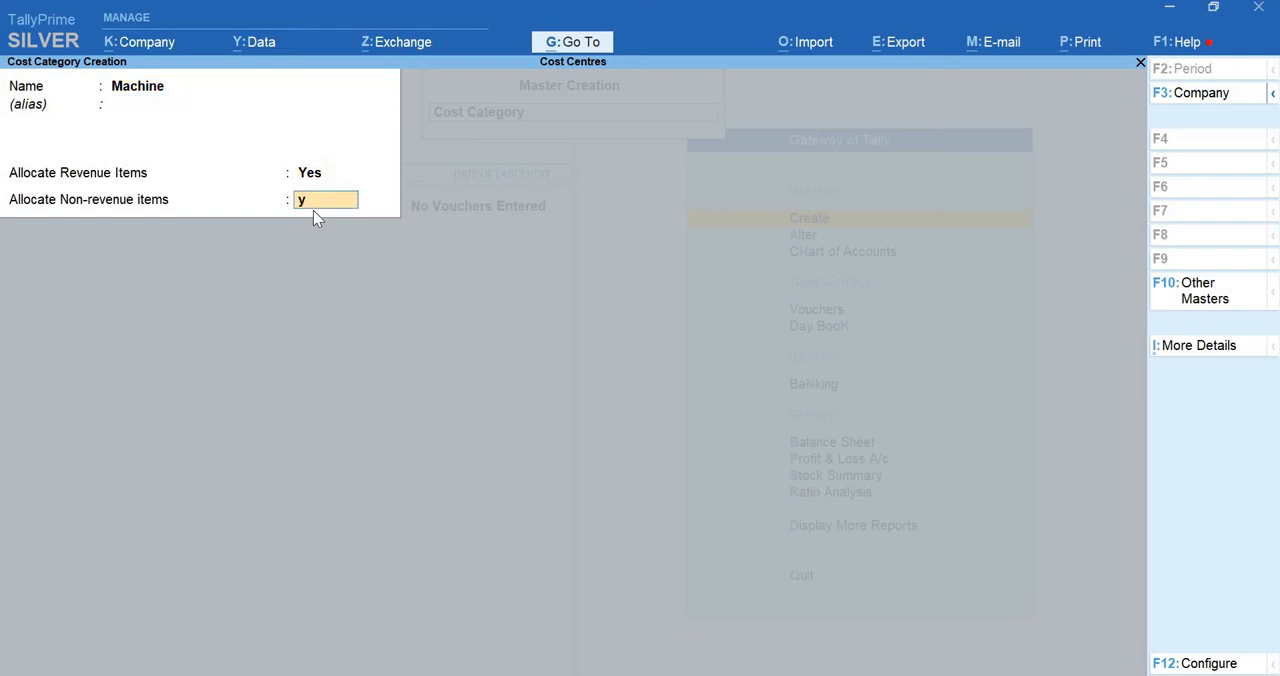
pyautogui.press('Return')
pyautogui.press('Return')
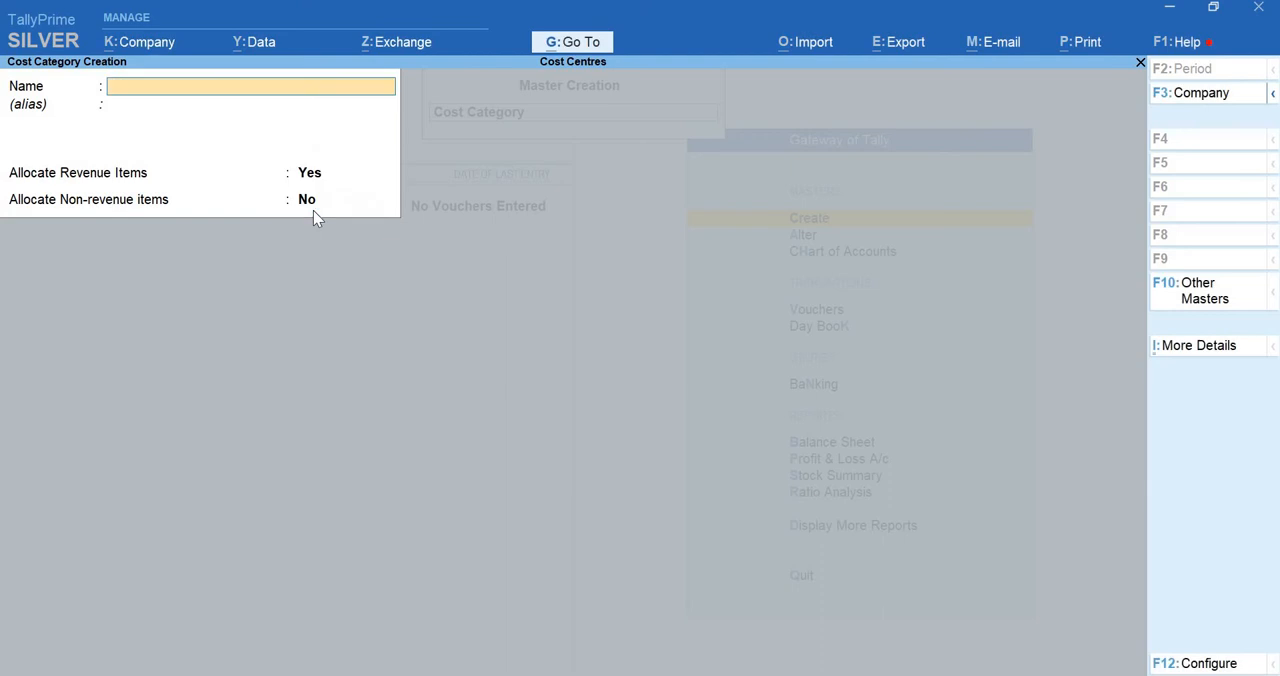
# Create a cost category named Production Machine with revenue and non-revenue item allocation set to Yes, and return to the Gateway of Tally
pyautogui.write('Production Machine')
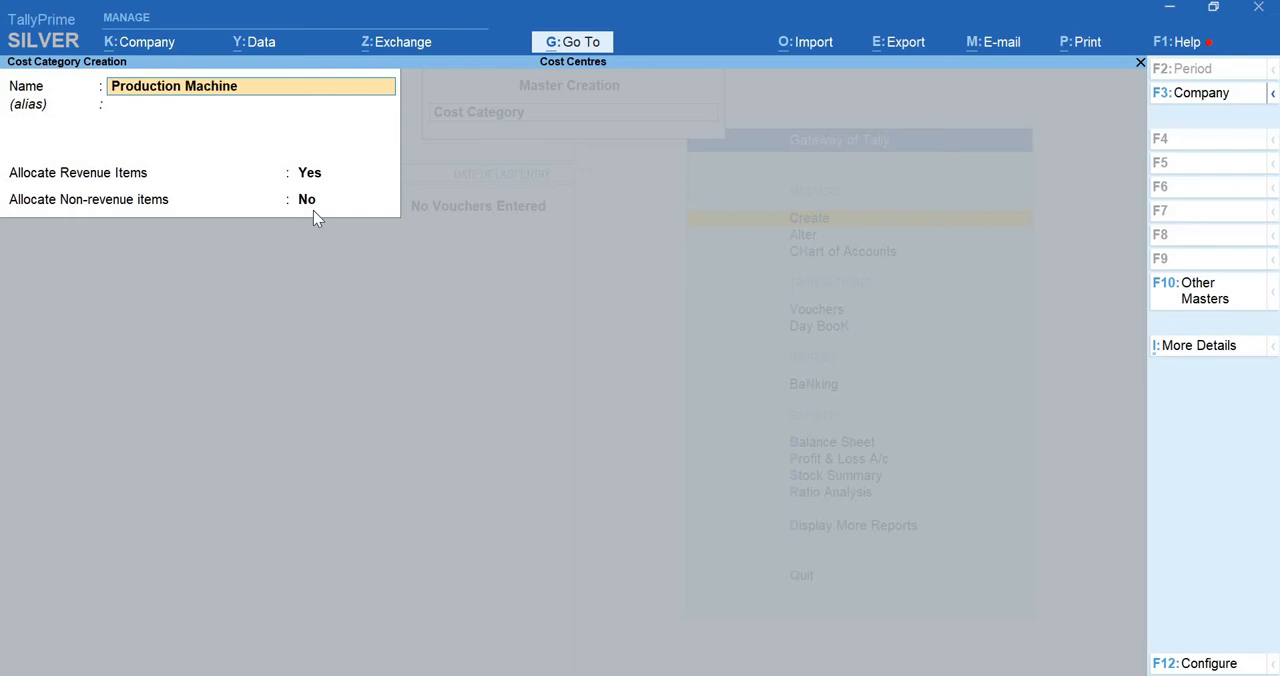
pyautogui.press('Return')
pyautogui.press('Return')
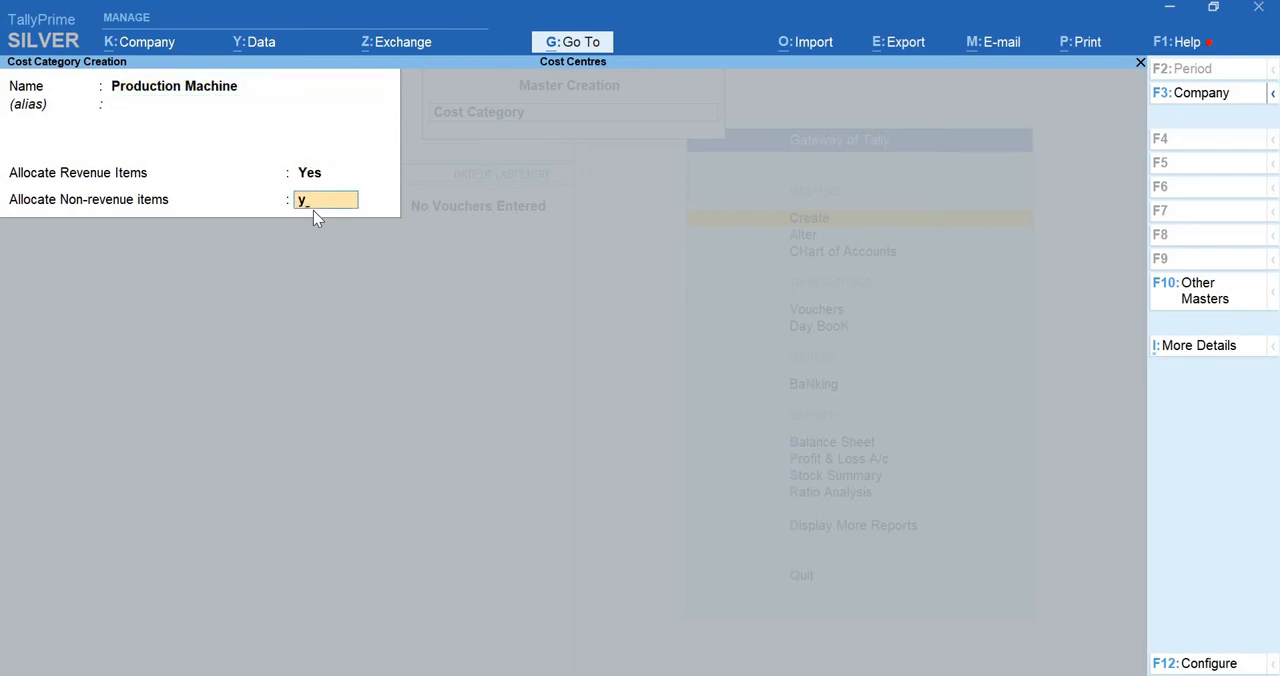
pyautogui.press('Return')
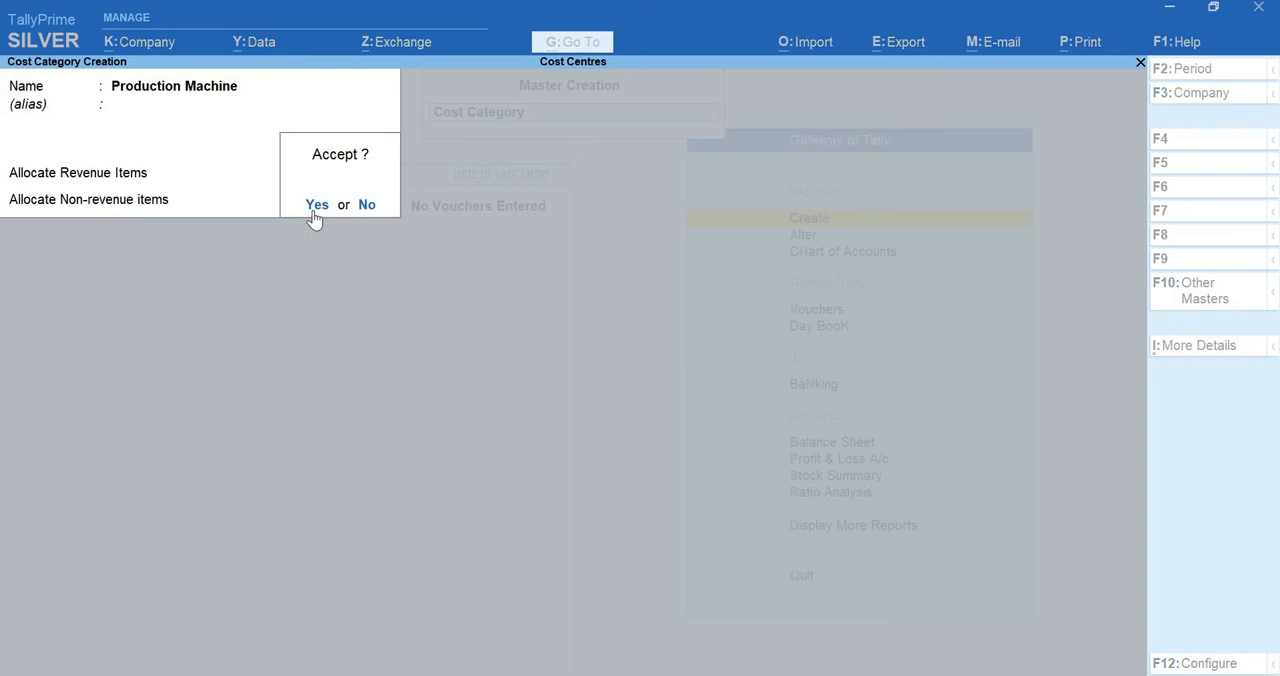
pyautogui.click(313, 210)
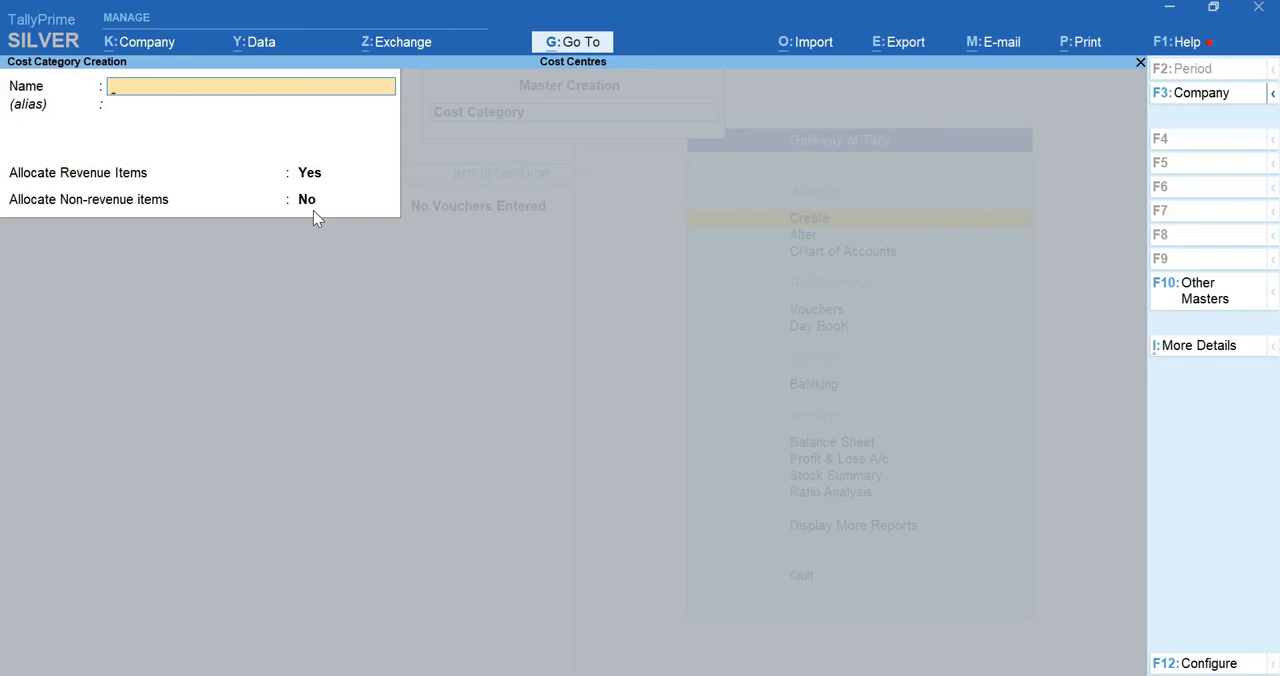
pyautogui.press('Escape')
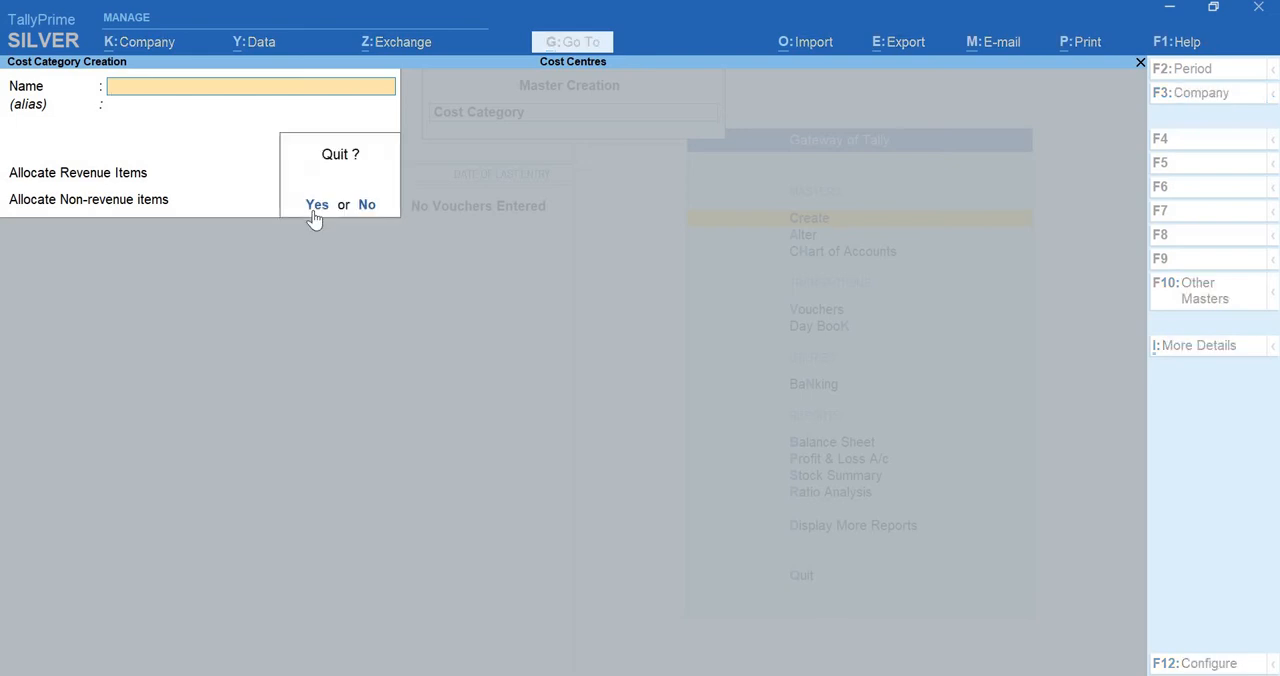
pyautogui.press('y')
pyautogui.press('Escape')
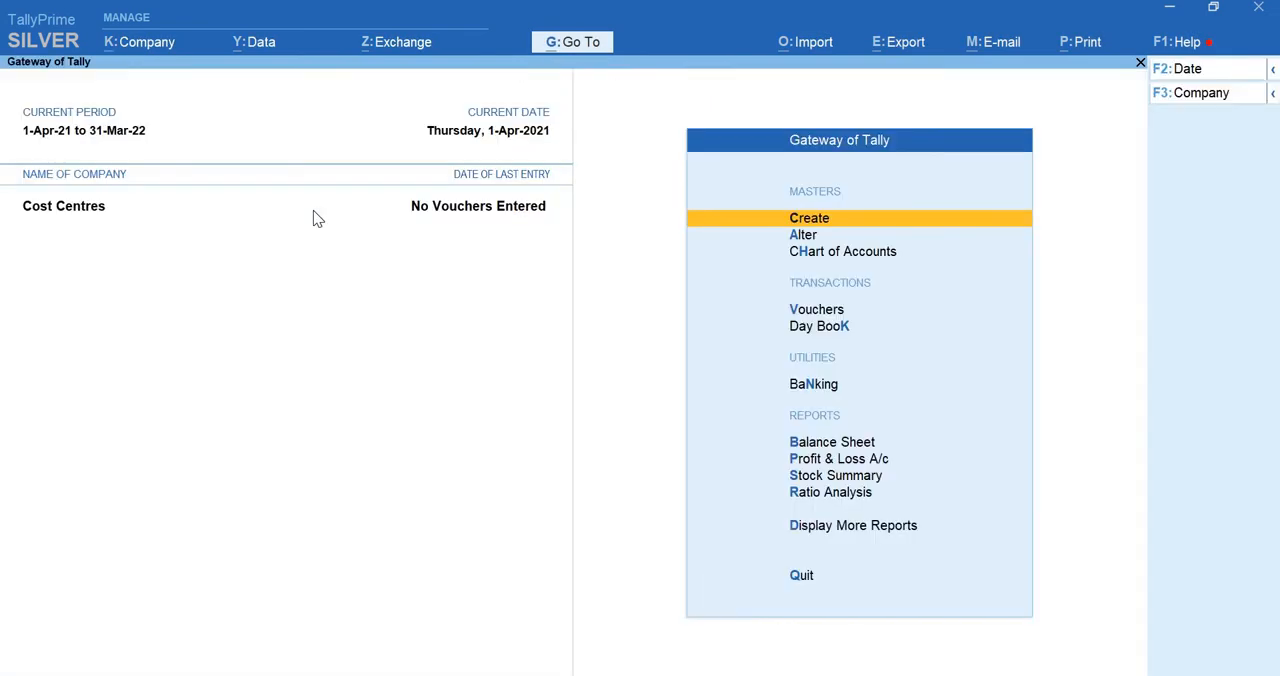
# Create a cost centre named Computer Chairs in the Furniture category, placed under Primary
pyautogui.press('Return')
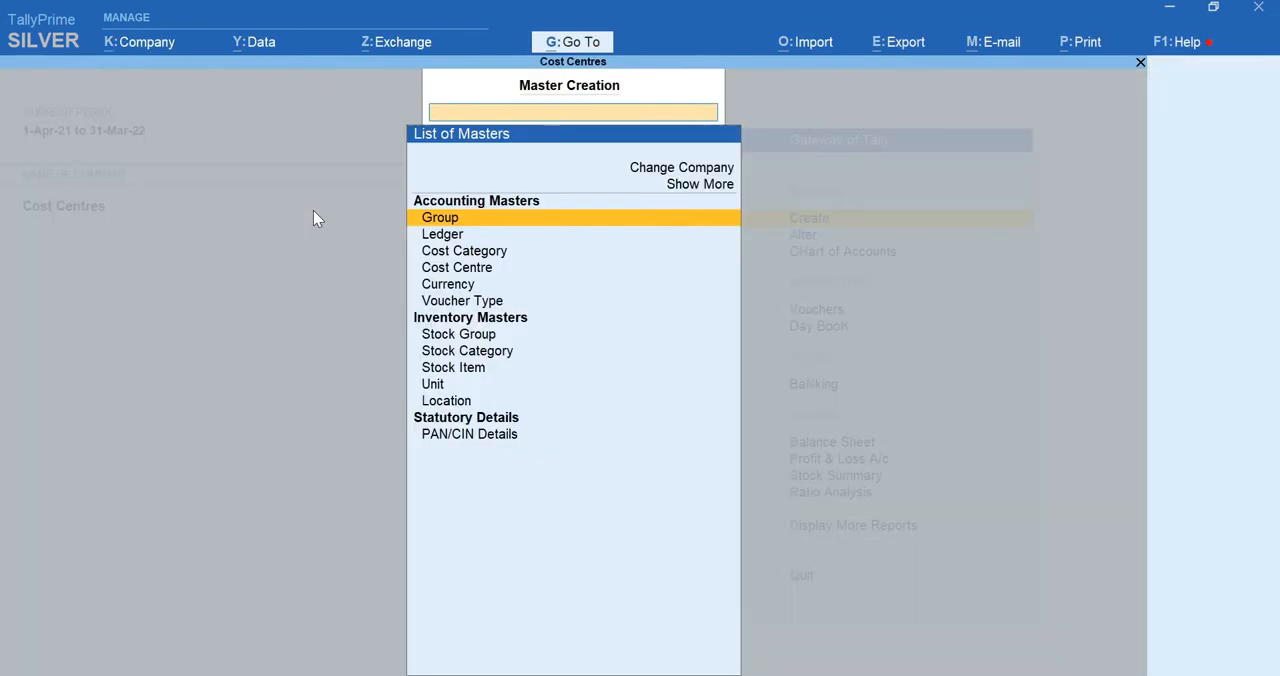
pyautogui.press('Down')
pyautogui.press('Down')
pyautogui.press('Down')
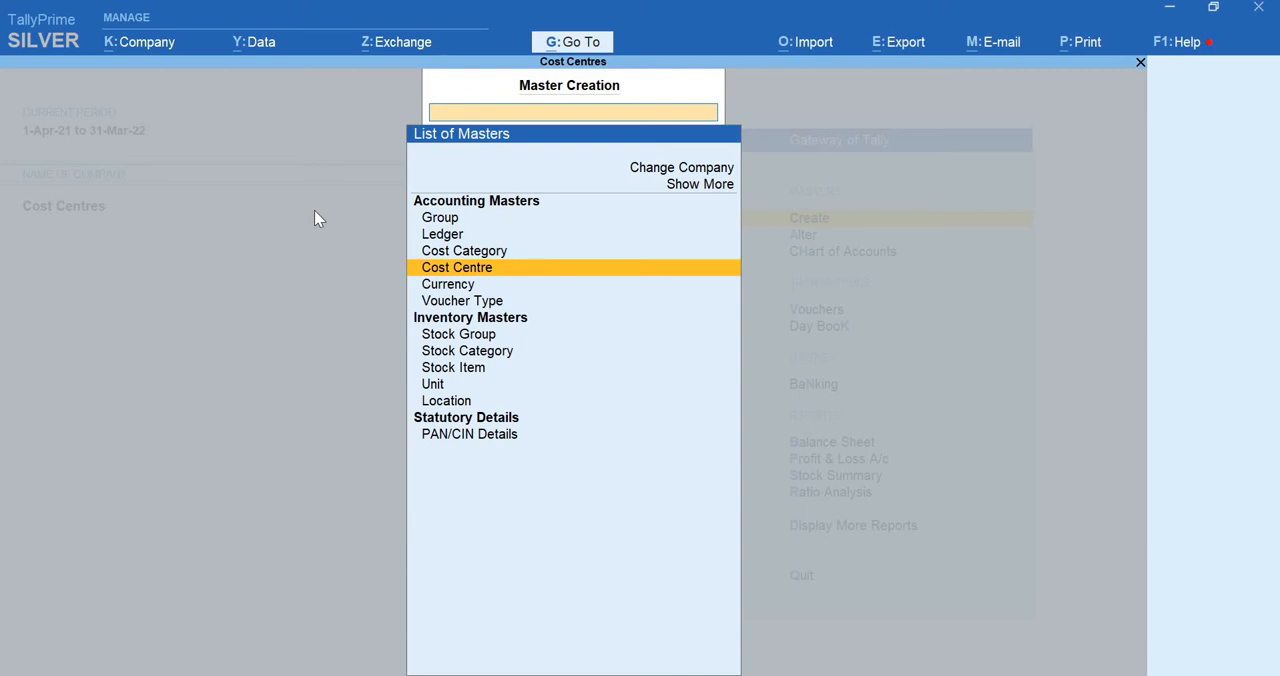
pyautogui.press('Return')
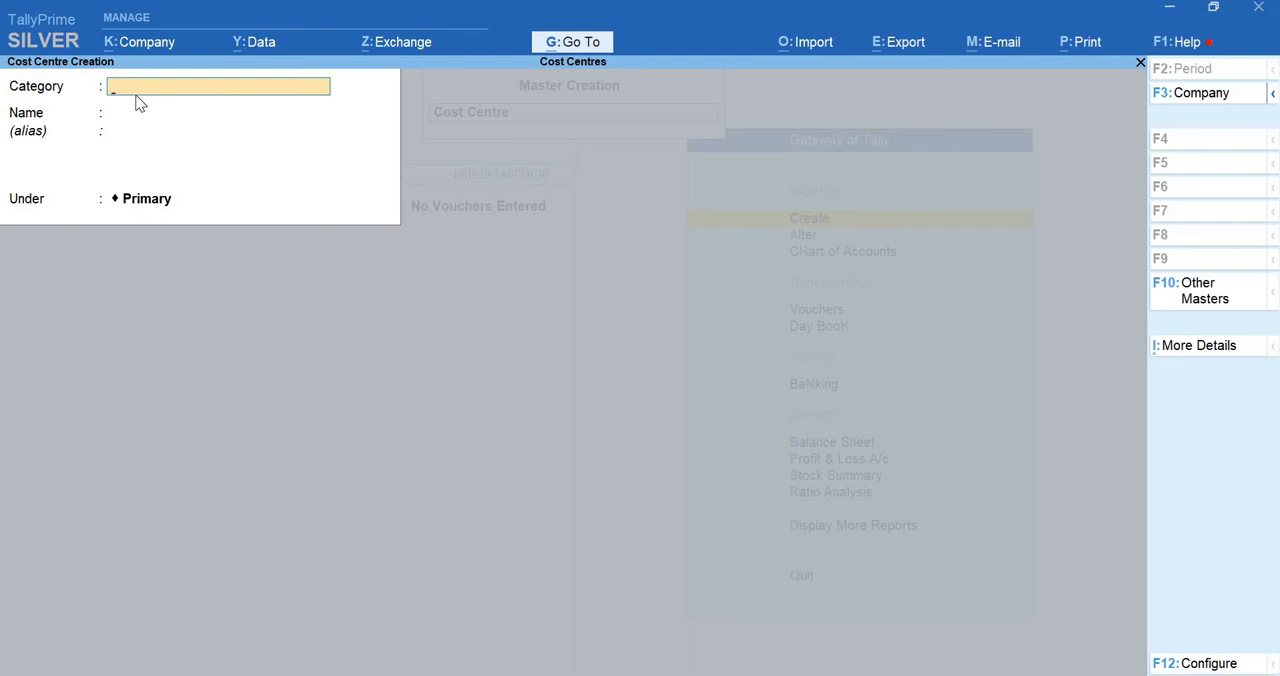
pyautogui.write('Fu')
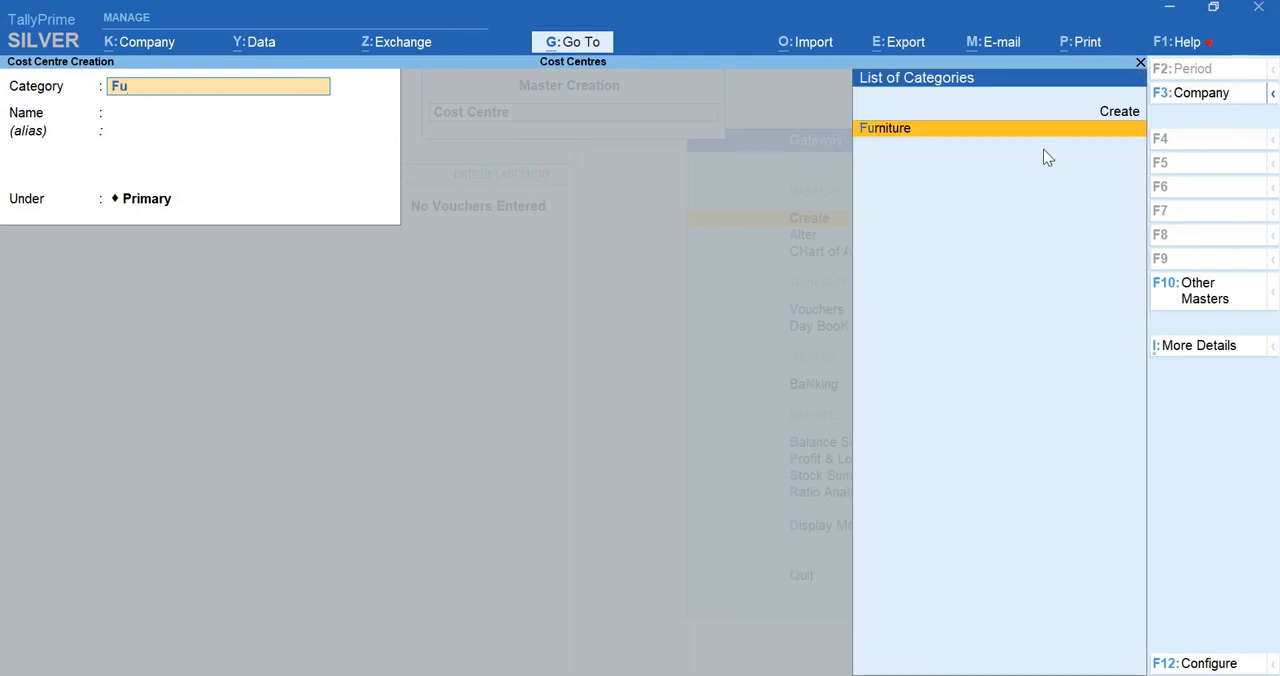
pyautogui.click(898, 138)
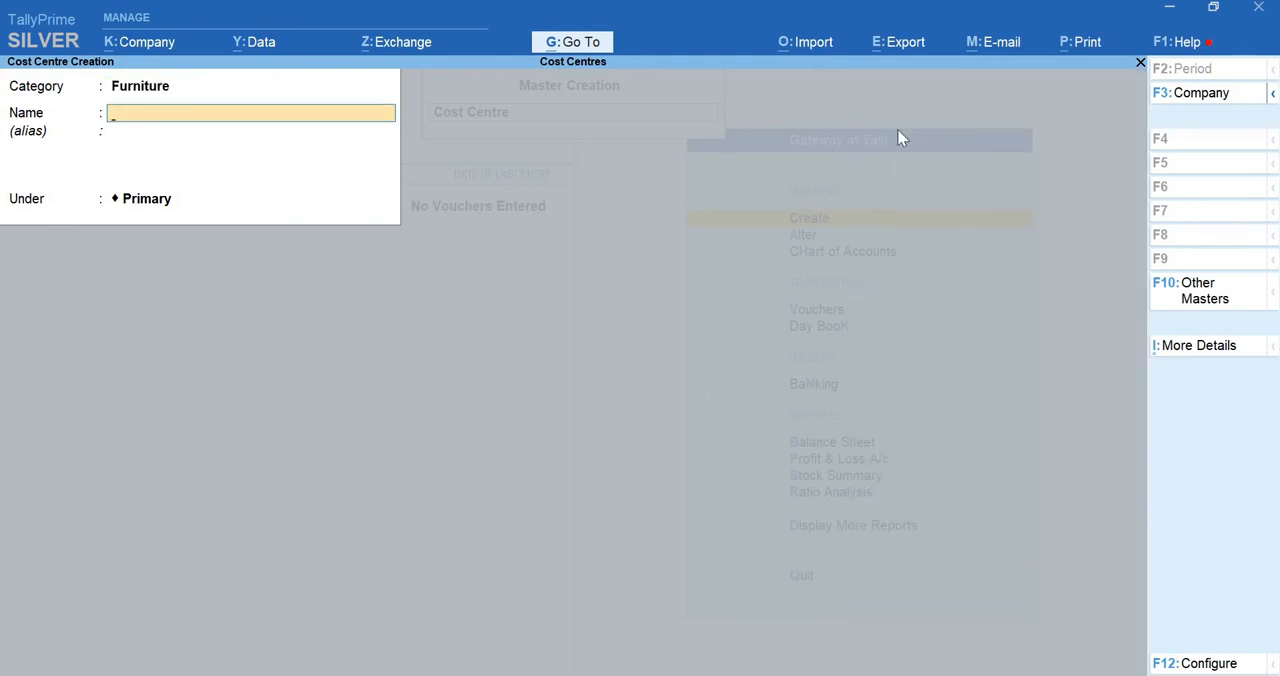
pyautogui.write('Computer Chairs')
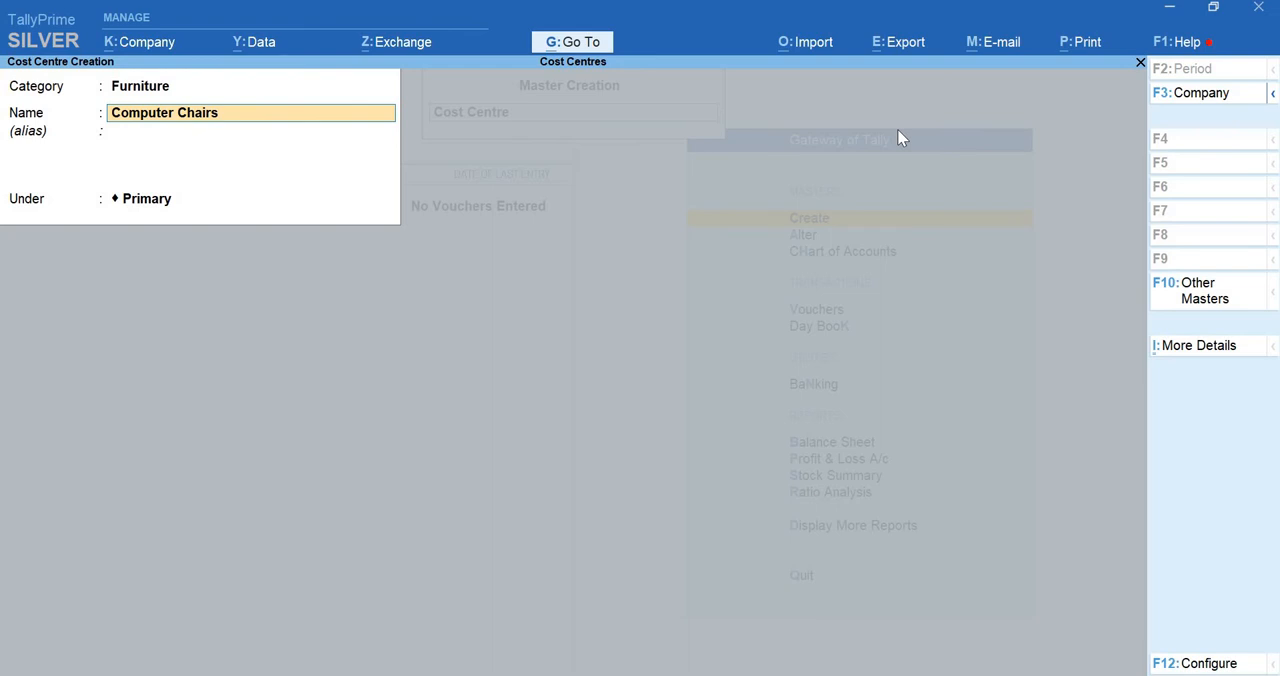
pyautogui.press('Return')
pyautogui.press('Return')
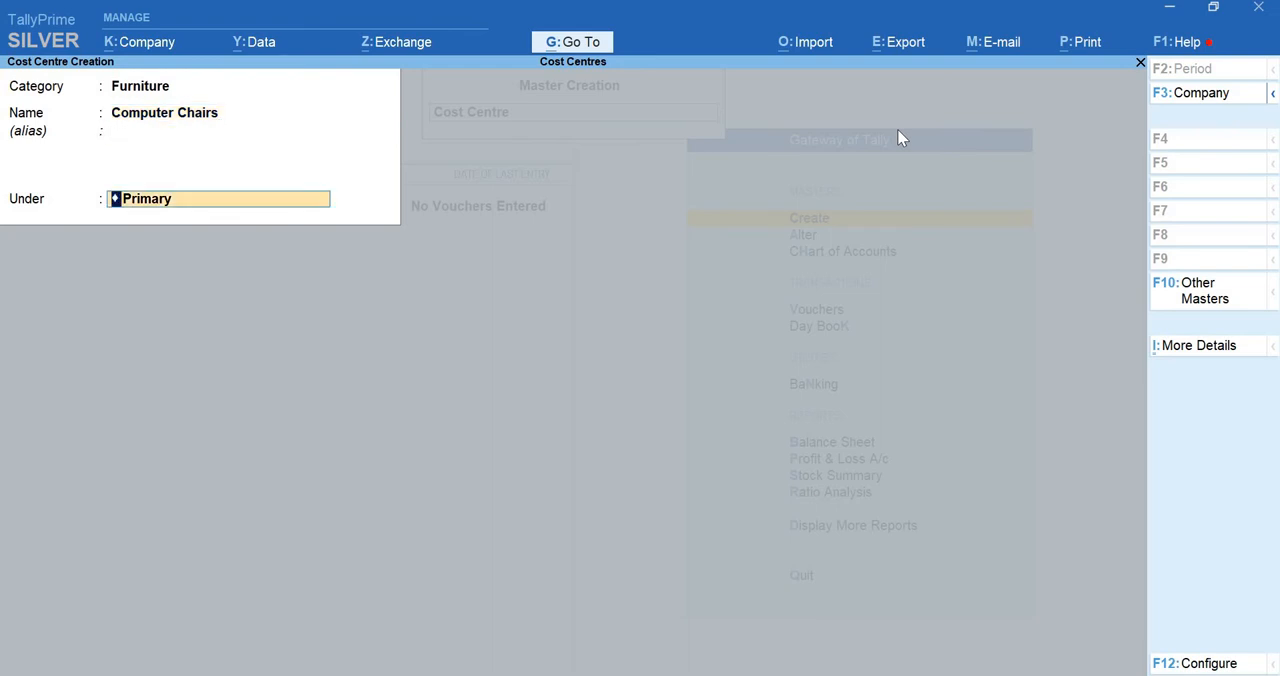
pyautogui.press('Return')
pyautogui.press('Return')
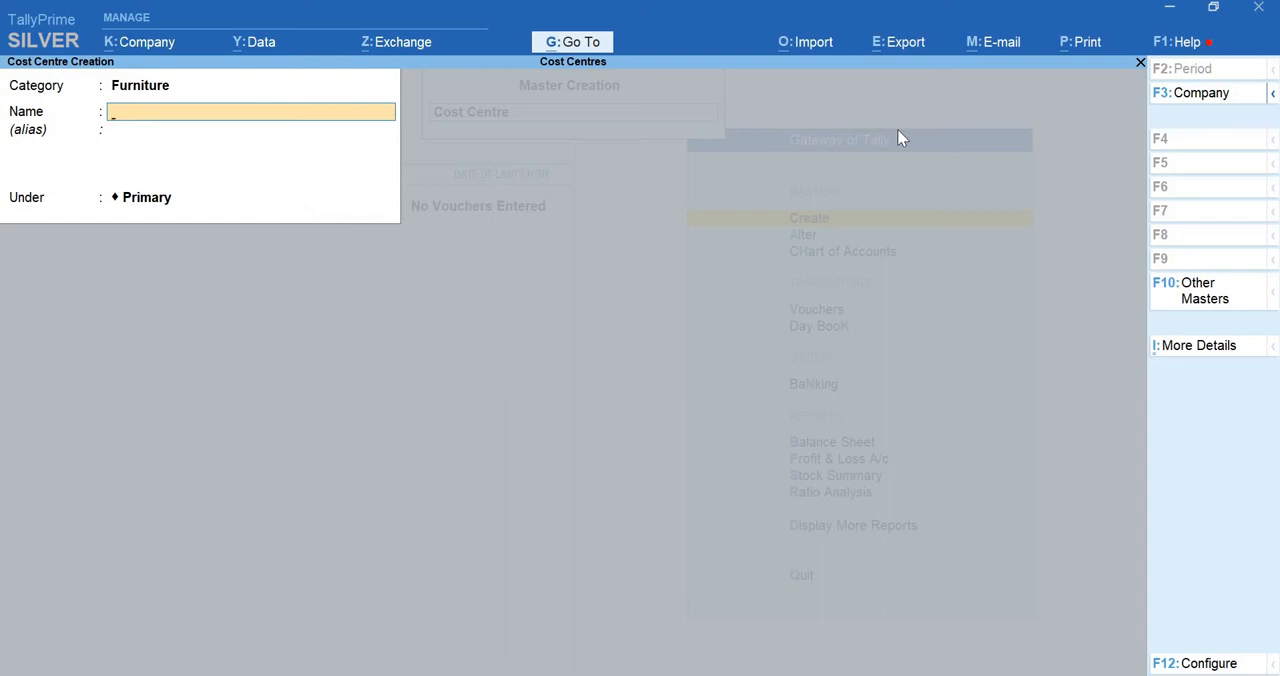
# Create a Furniture cost centre named Computers Tables, kept under Primary
pyautogui.write('Computers Tables')
pyautogui.press('Return')
pyautogui.press('Return')
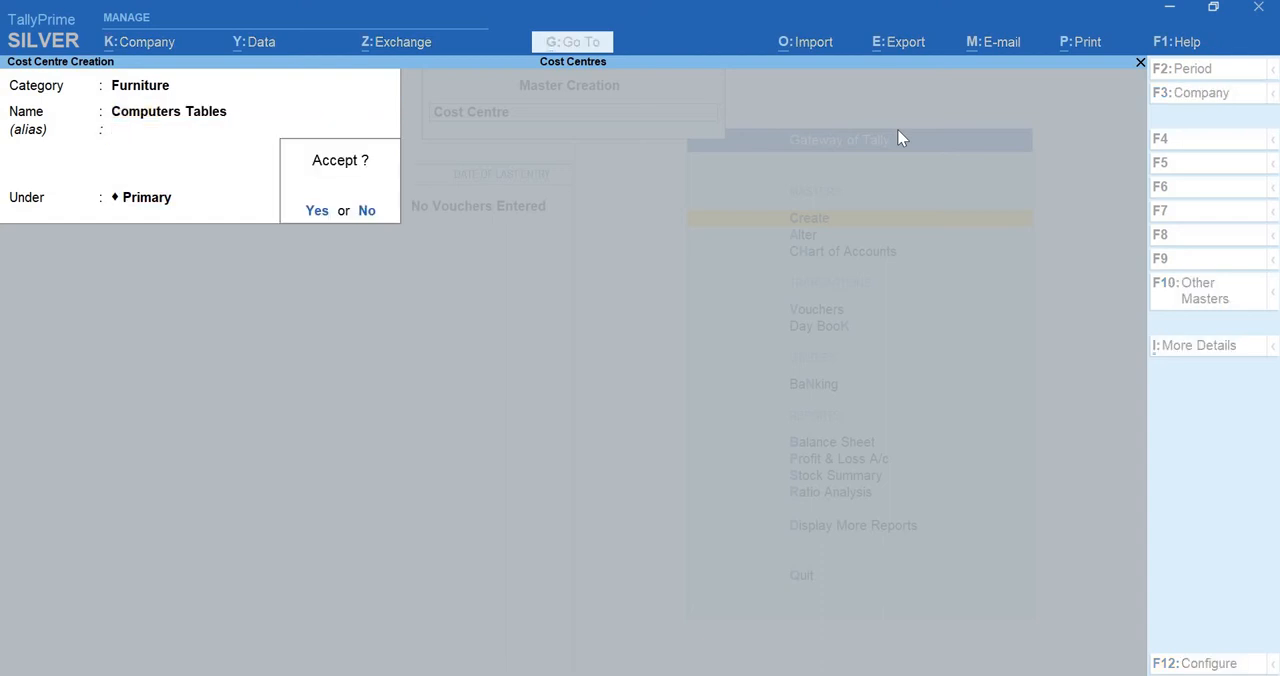
pyautogui.press('Return')
# Create a cost centre named Office Table in the Furniture category, kept under Primary
pyautogui.write('Off')
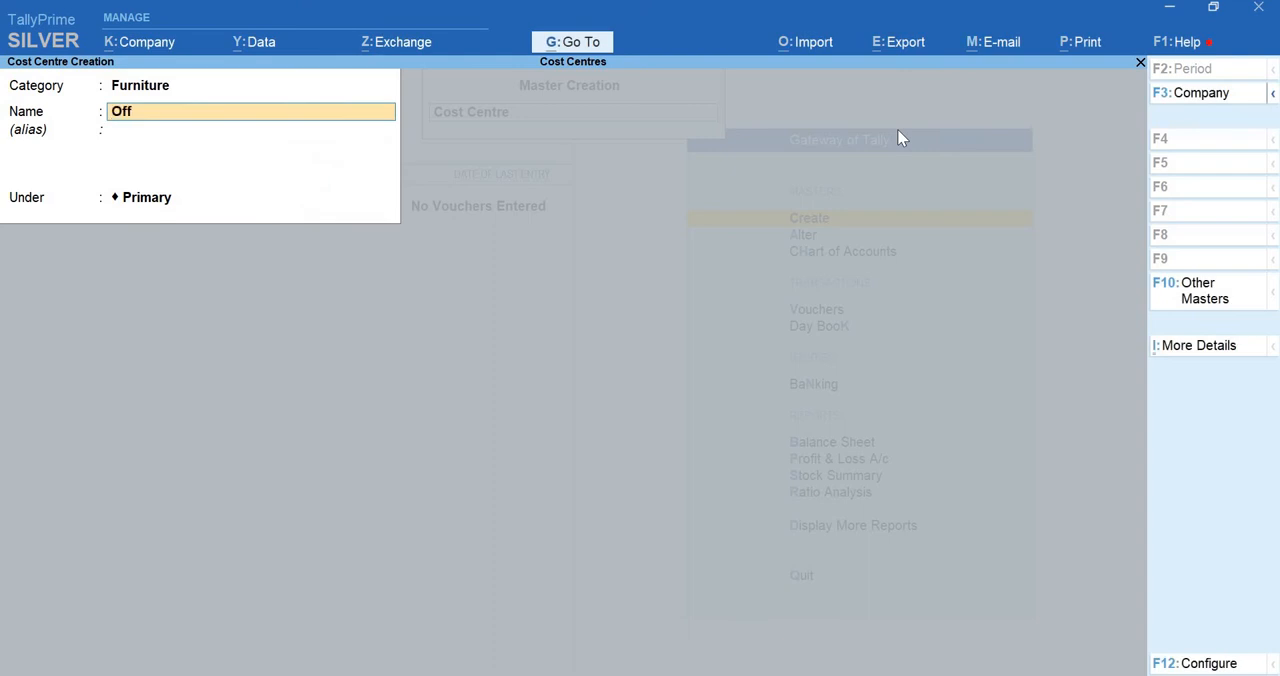
pyautogui.write('ice Chais')
pyautogui.press('BackSpace')
pyautogui.press('BackSpace')
pyautogui.press('BackSpace')
pyautogui.press('BackSpace')
pyautogui.press('BackSpace')
pyautogui.press('BackSpace')
pyautogui.press('BackSpace')
pyautogui.press('BackSpace')
pyautogui.press('BackSpace')
pyautogui.press('BackSpace')
pyautogui.press('BackSpace')
pyautogui.press('BackSpace')
pyautogui.write('Ofi')
pyautogui.write('fice Tab')
pyautogui.write('le')
pyautogui.press('Return')
pyautogui.press('Return')
pyautogui.press('Return')
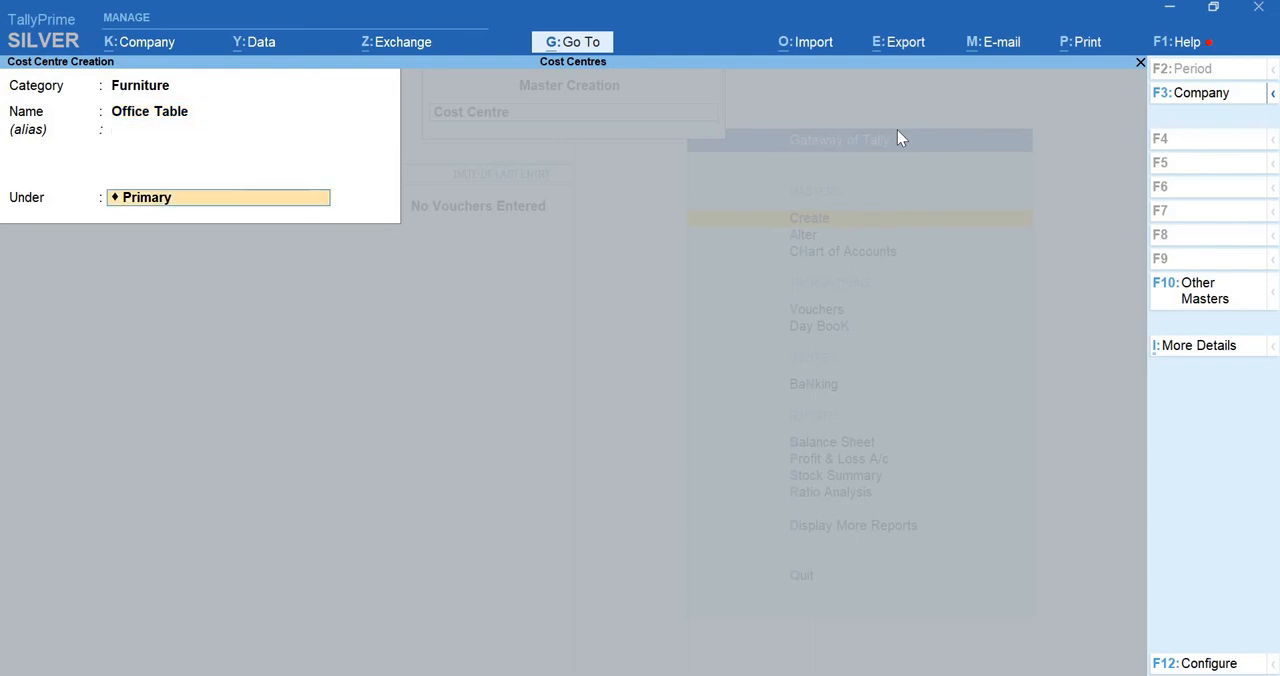
pyautogui.press('Return')
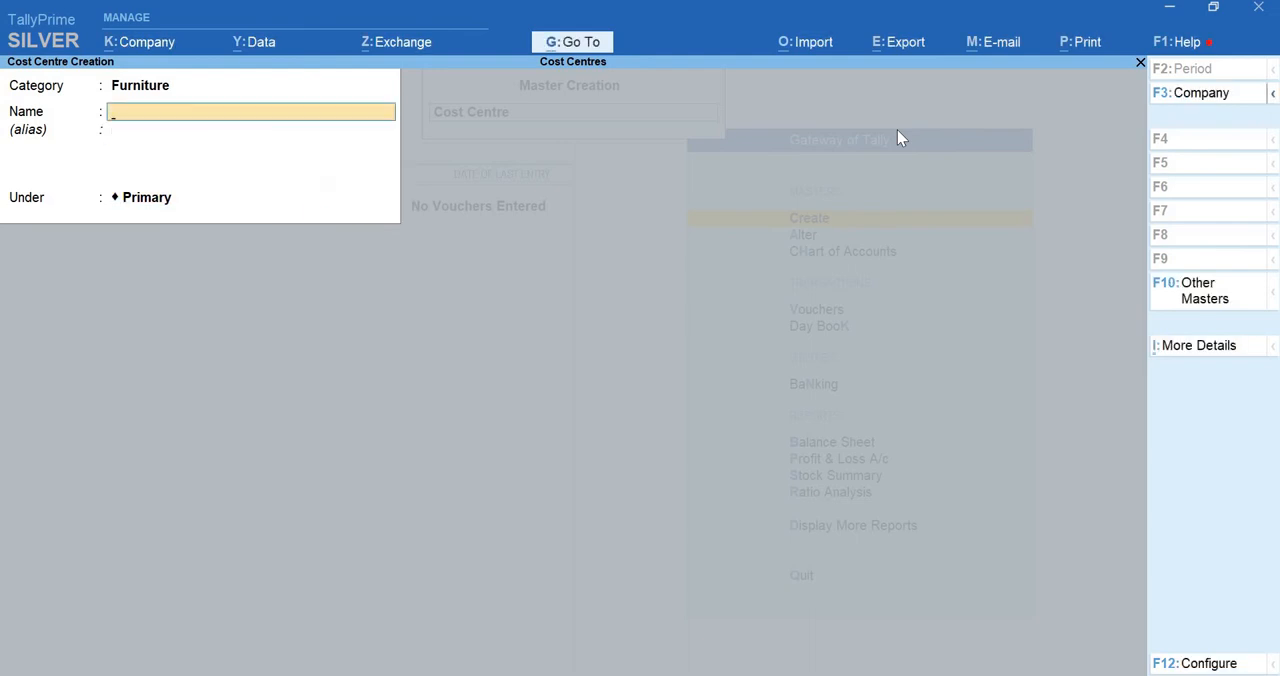
# Change the category to Machine and create a cost centre named Computer 2ghz under Primary
pyautogui.press('BackSpace')
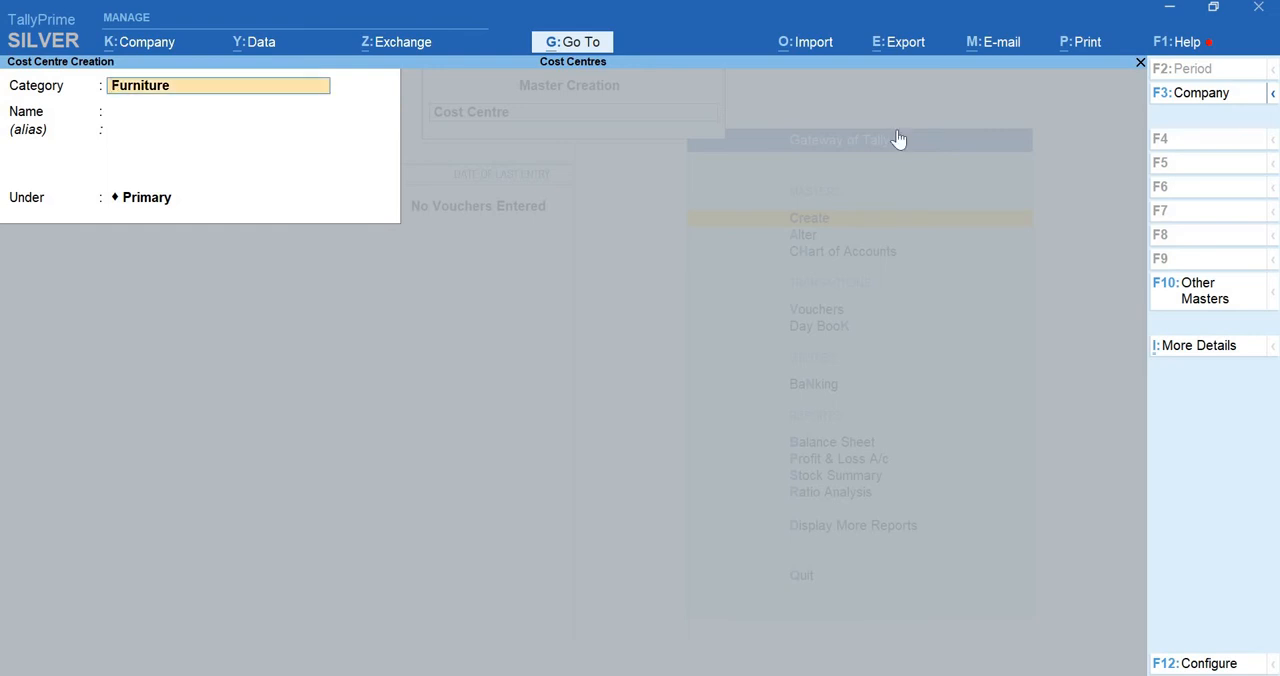
pyautogui.write('Mach')
pyautogui.press('Return')
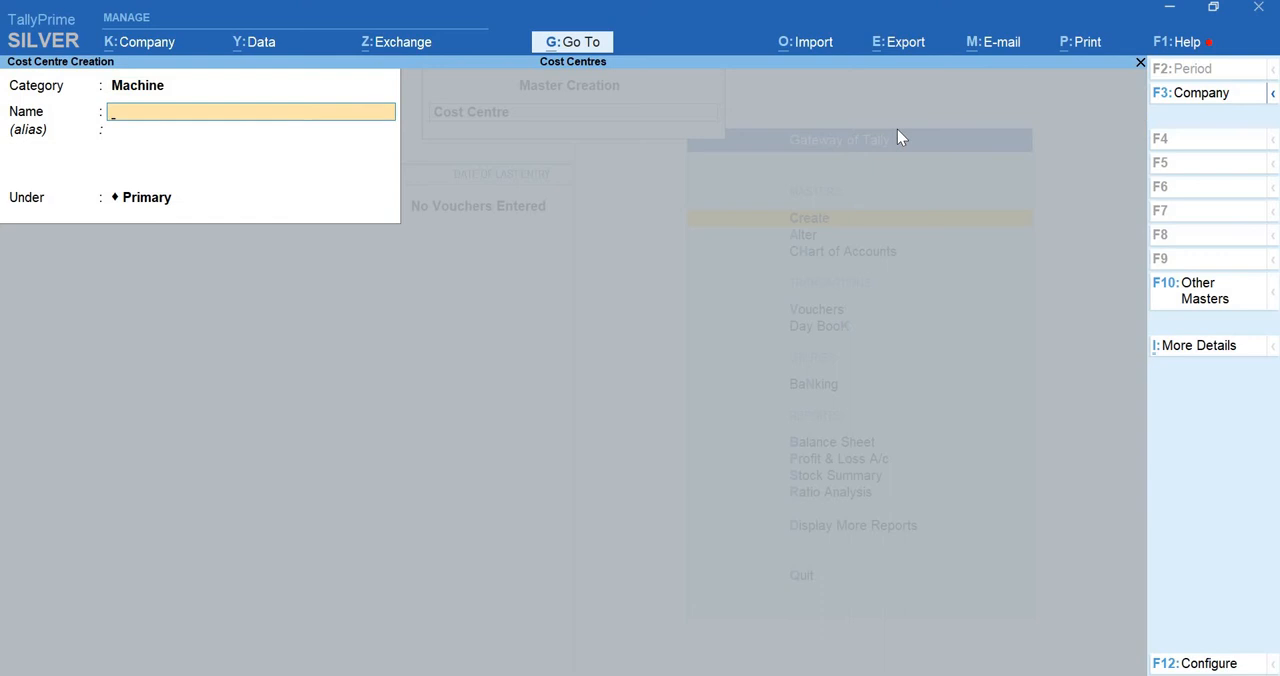
pyautogui.write('Computer 2ghz')
pyautogui.press('Return')
pyautogui.press('Return')
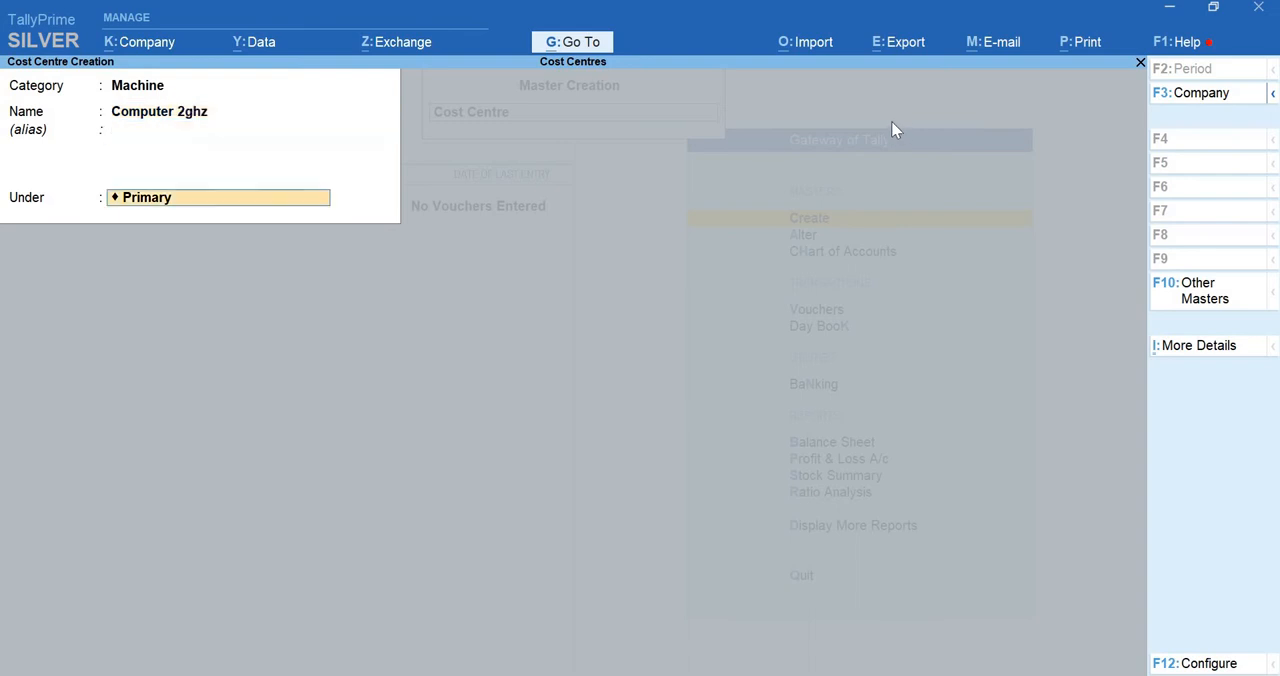
pyautogui.press('Return')
pyautogui.press('Return')
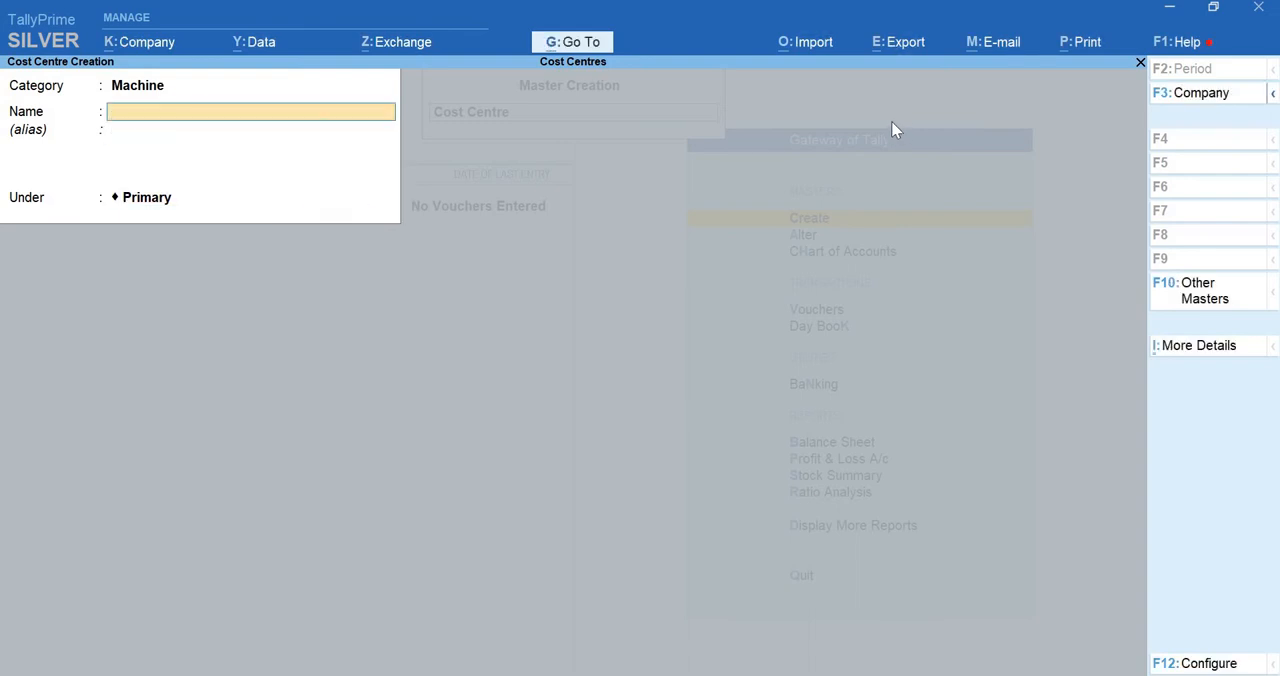
# Create a second Machine cost centre named Computer 3ghz, kept under Primary
pyautogui.write('Computer 3ghz')
pyautogui.press('Return')
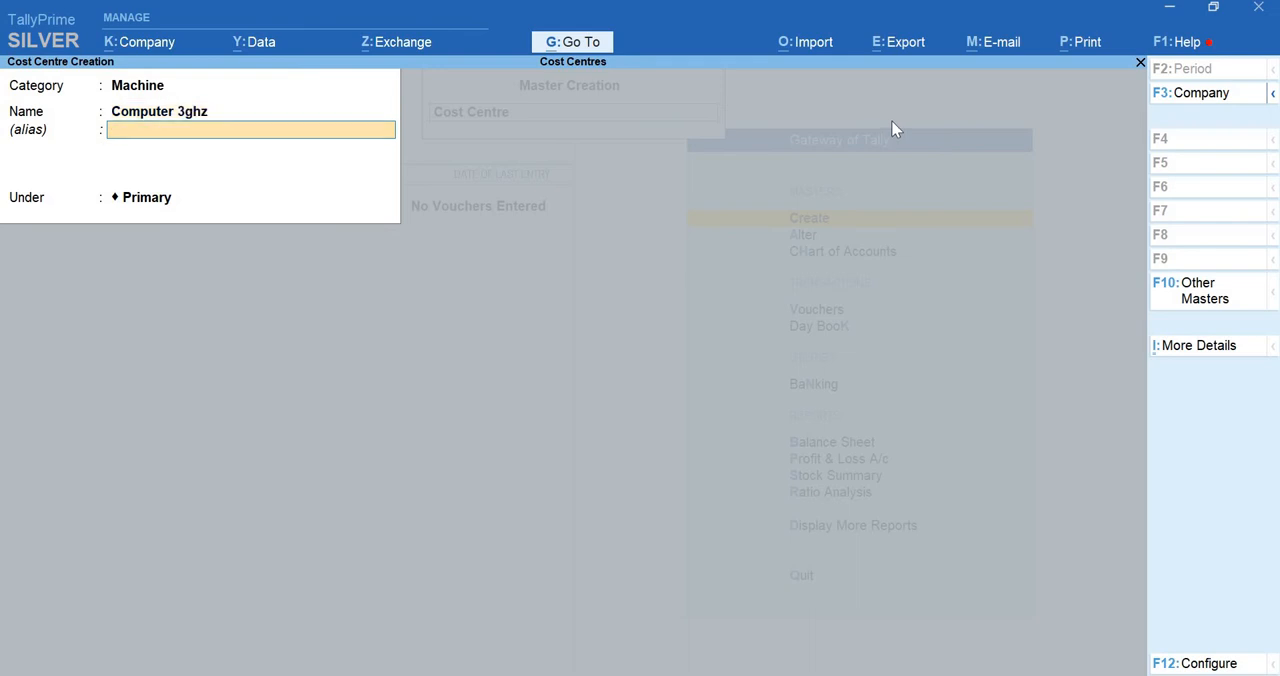
pyautogui.press('Return')
pyautogui.press('Return')
pyautogui.press('Return')
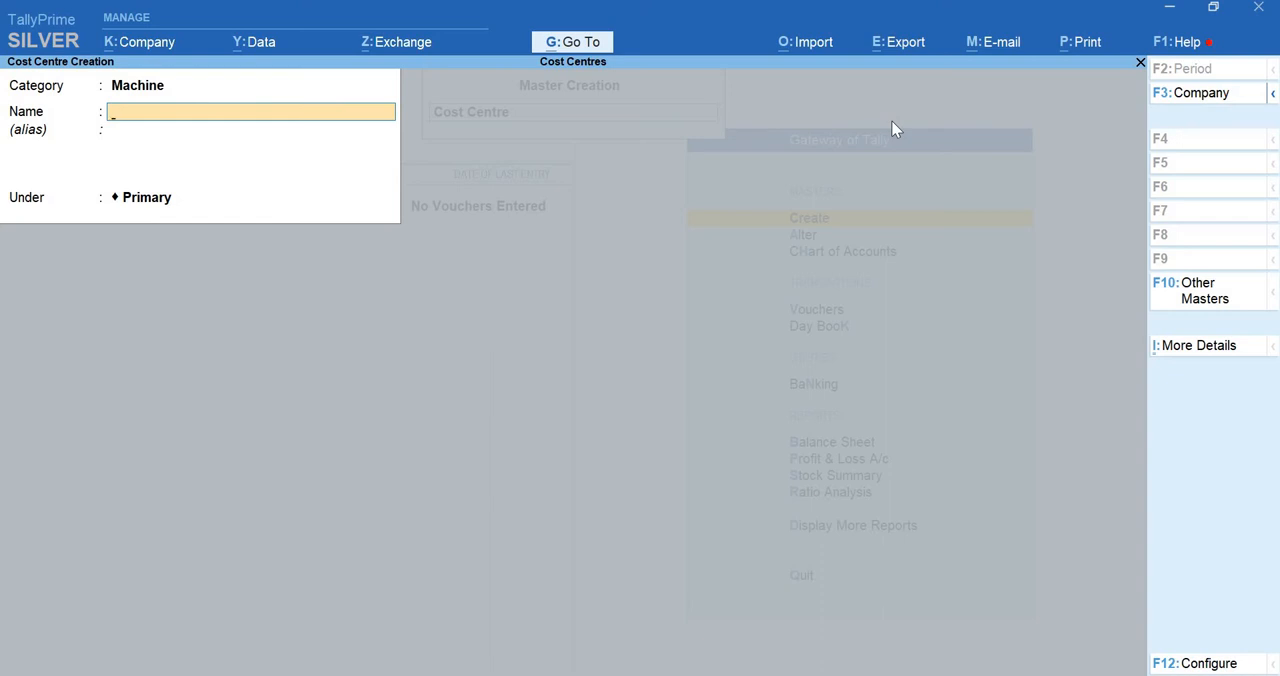
# Change the category to Production Machine and create a cost centre named Winding Machine under Primary
pyautogui.press('BackSpace')
pyautogui.write('Pro')
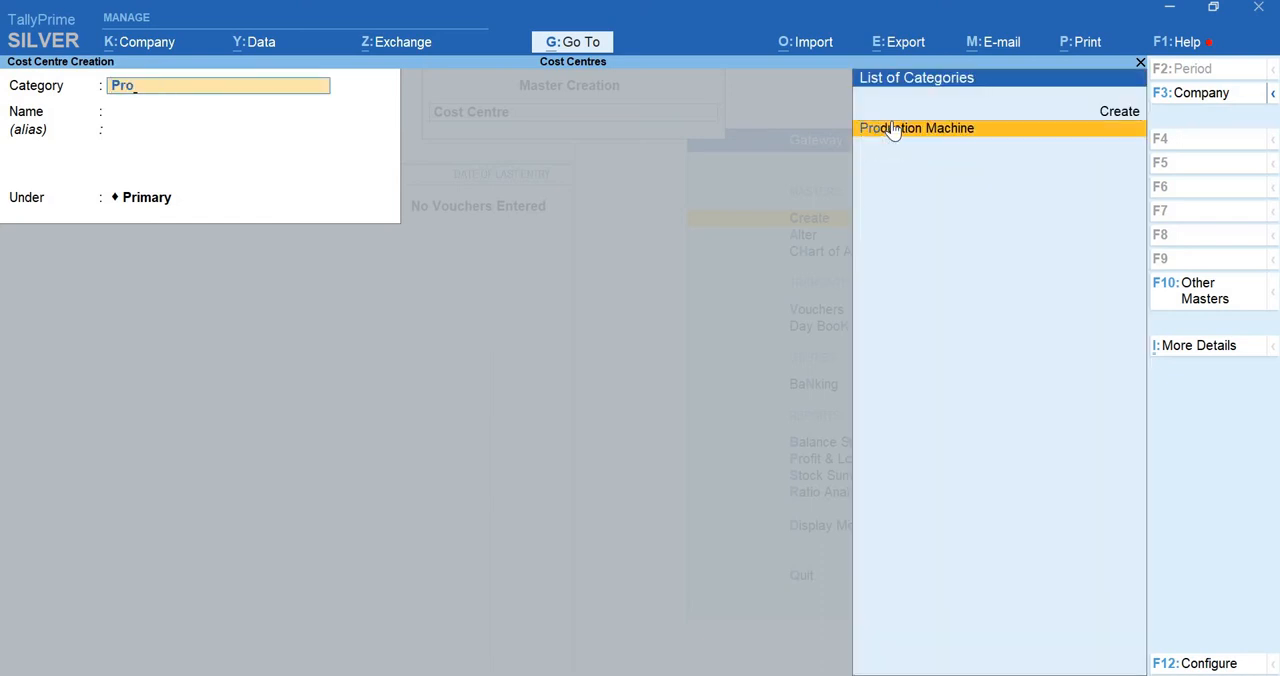
pyautogui.click(894, 128)
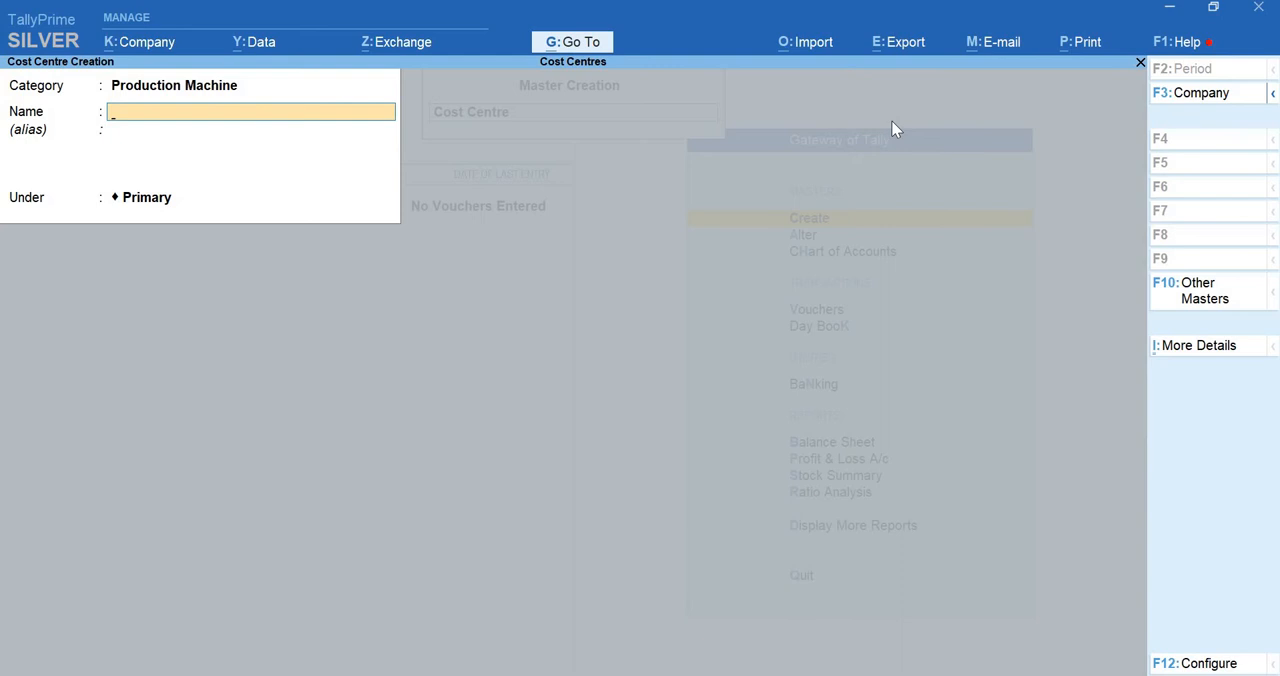
pyautogui.write('Winding Machine')
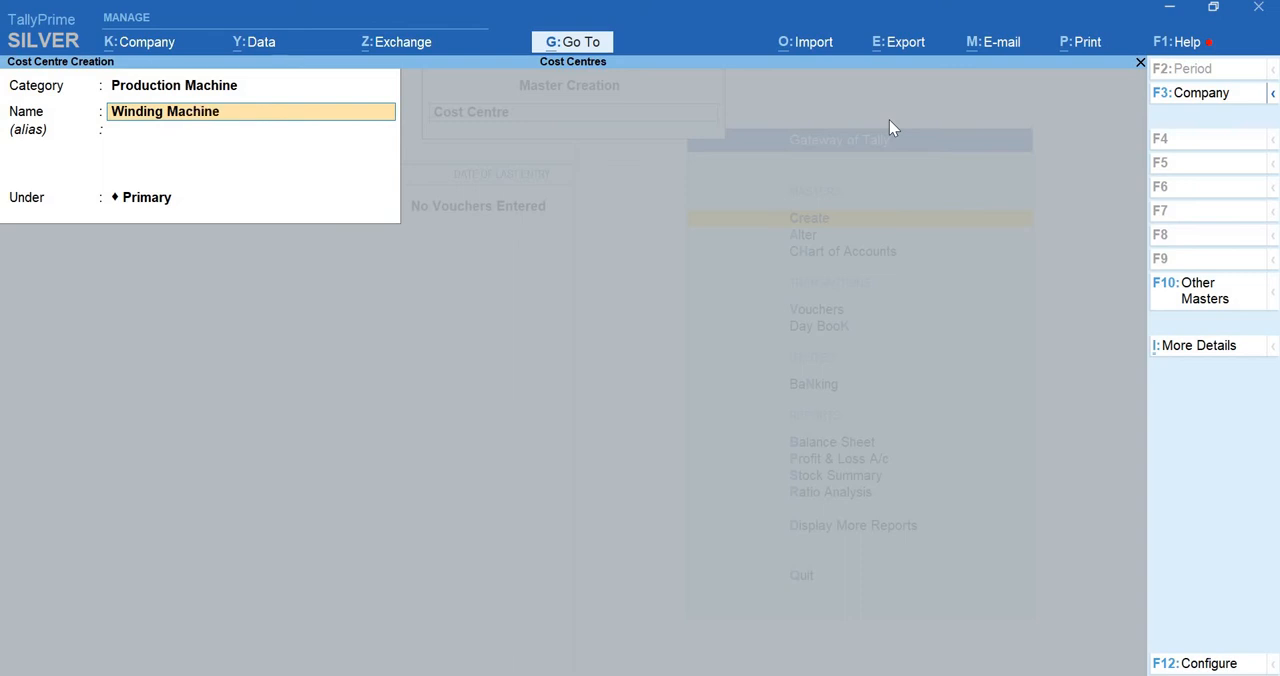
pyautogui.press('Return')
pyautogui.press('Return')
pyautogui.press('Return')
# Create a Production Machine cost centre named Packing Machine under Primary, and return to the Gateway of Tally
pyautogui.press('Return')
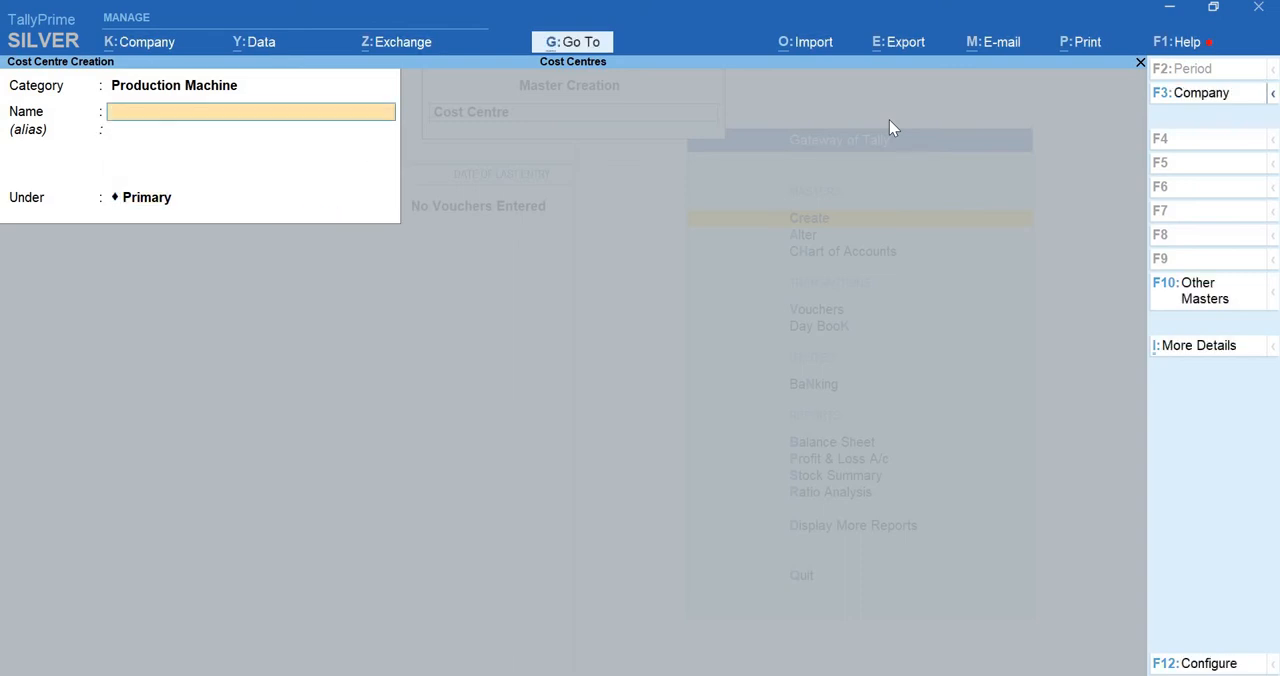
pyautogui.write('Packing Machine')
pyautogui.press('Return')
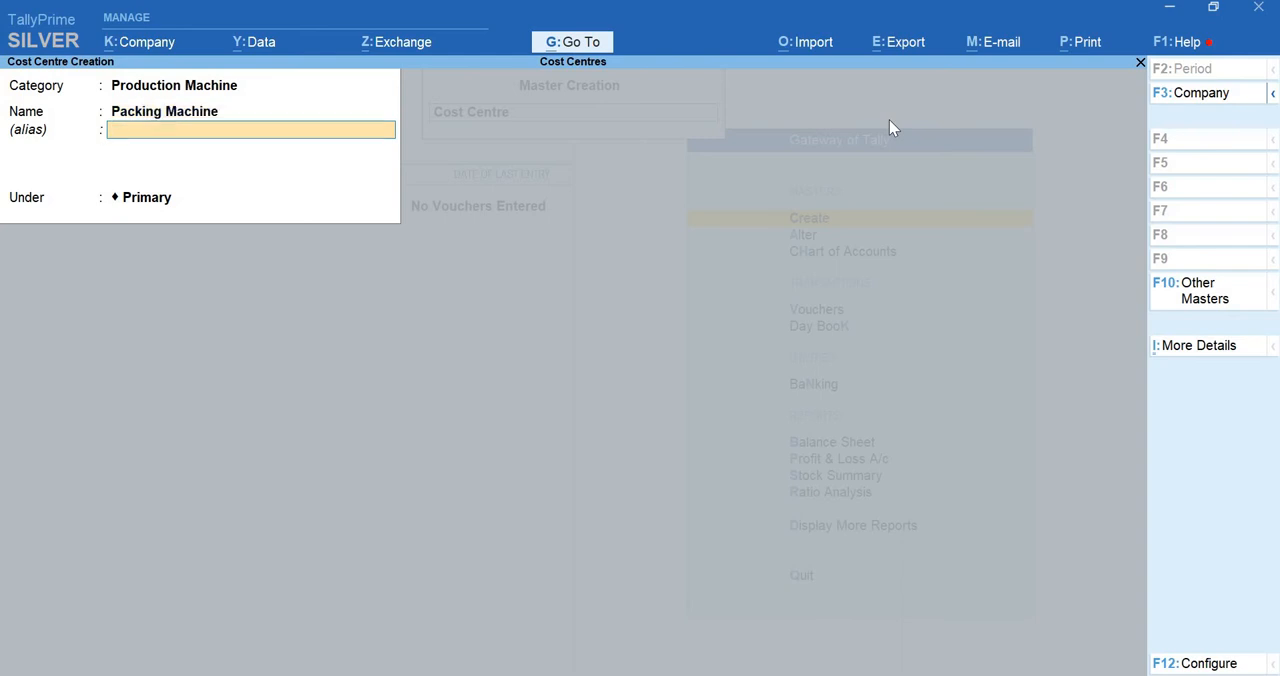
pyautogui.press('Return')
pyautogui.press('Return')
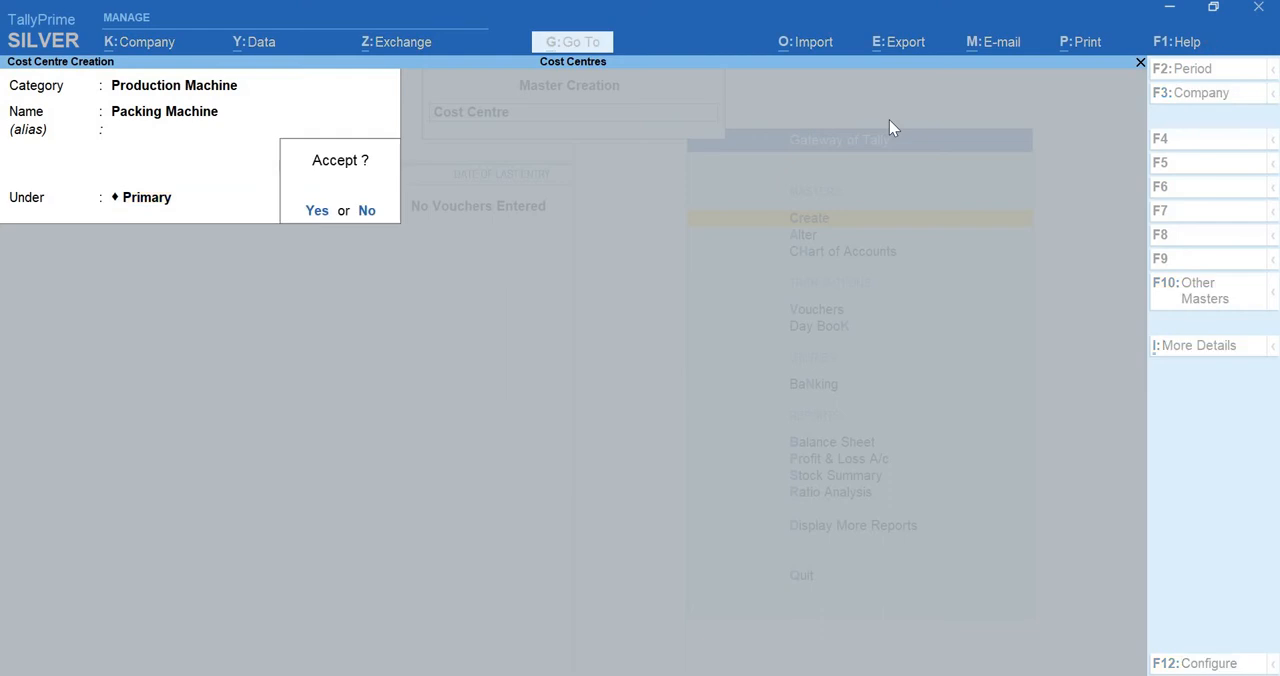
pyautogui.press('Return')
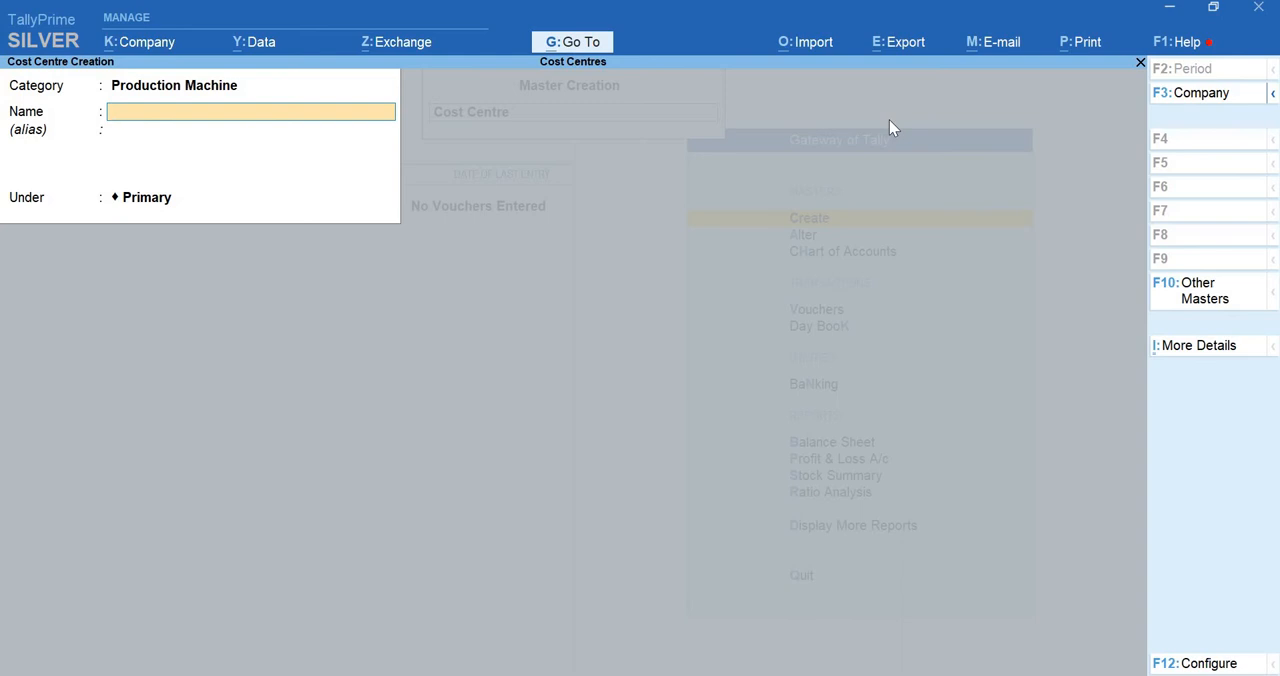
pyautogui.press('Escape')
pyautogui.press('Escape')
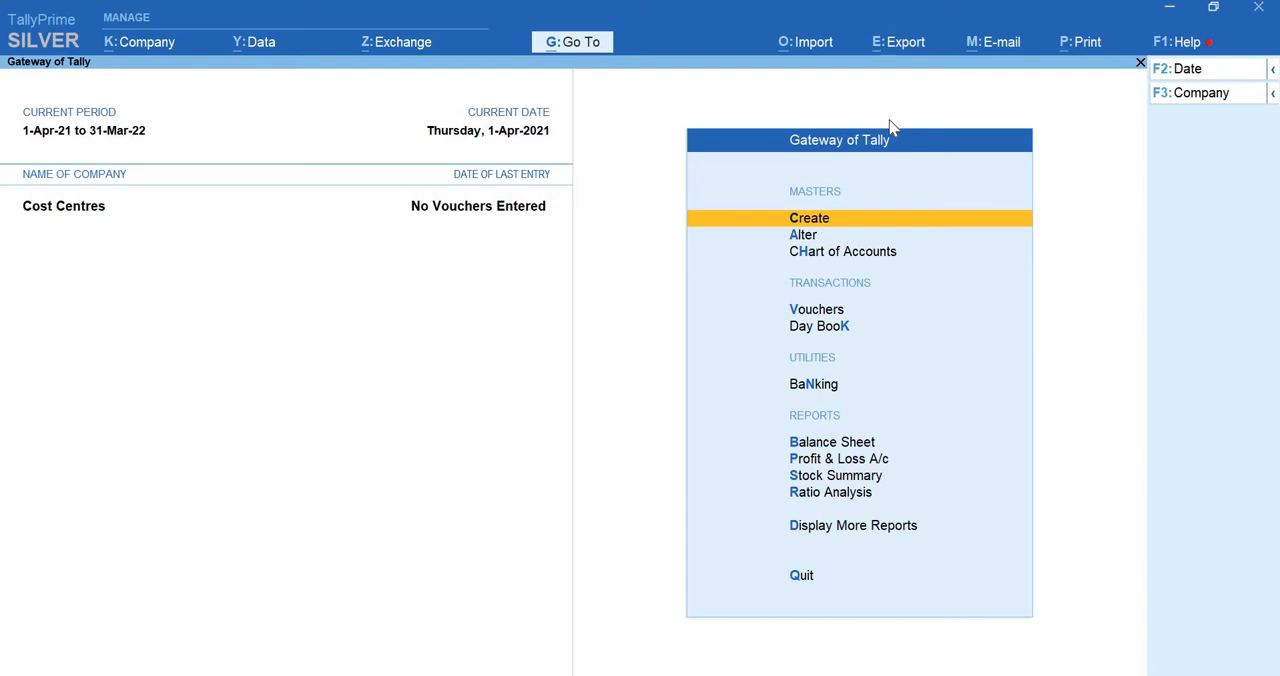
# Open voucher entry and switch the new voucher to the Contra type
pyautogui.press('Down')
pyautogui.press('Down')
pyautogui.press('Down')
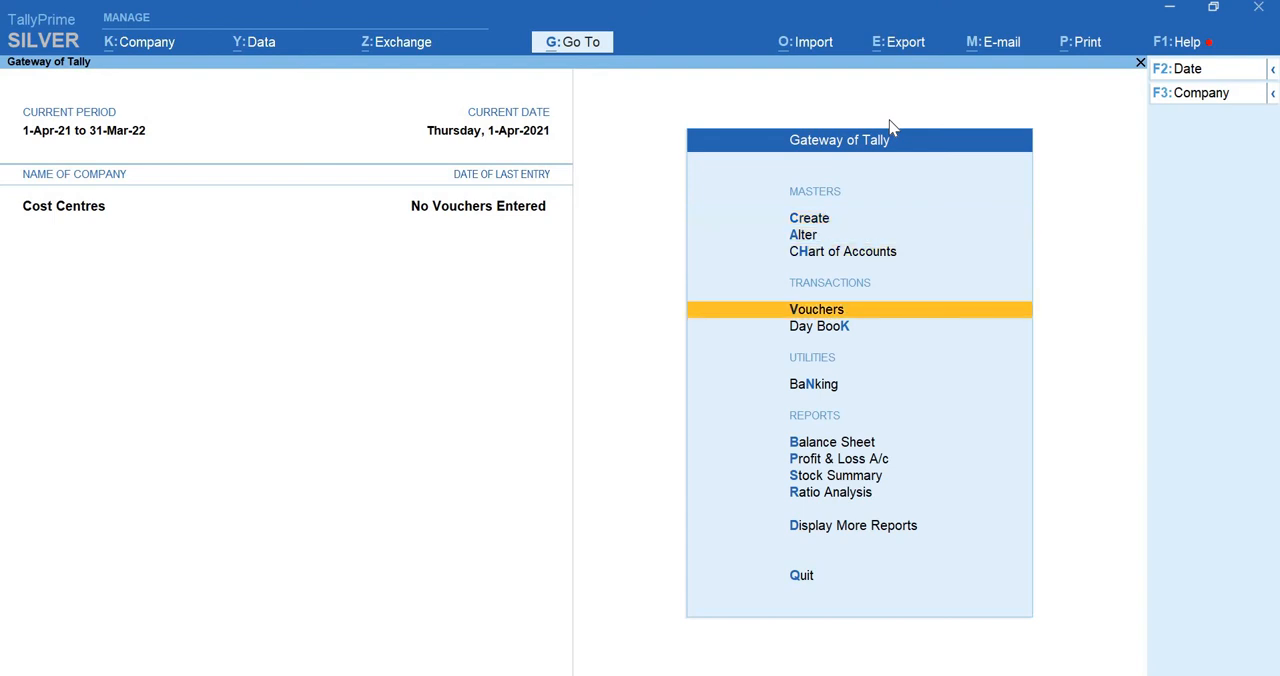
pyautogui.press('Return')
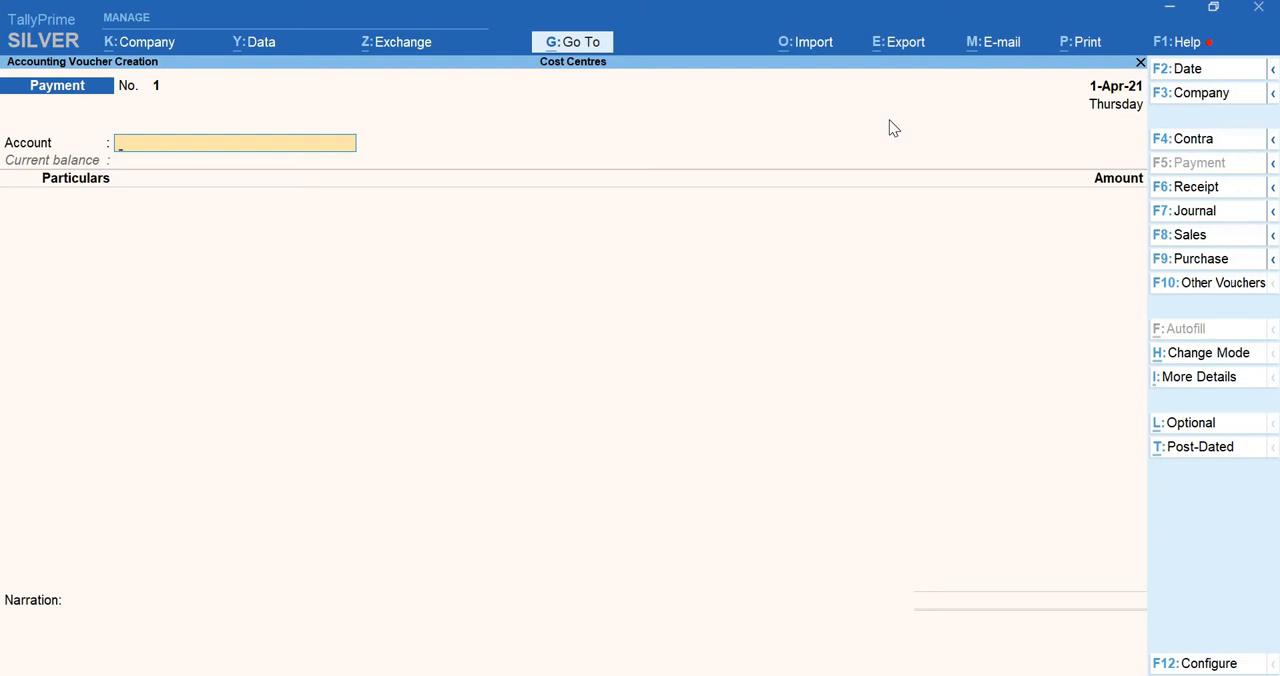
pyautogui.press('F4')
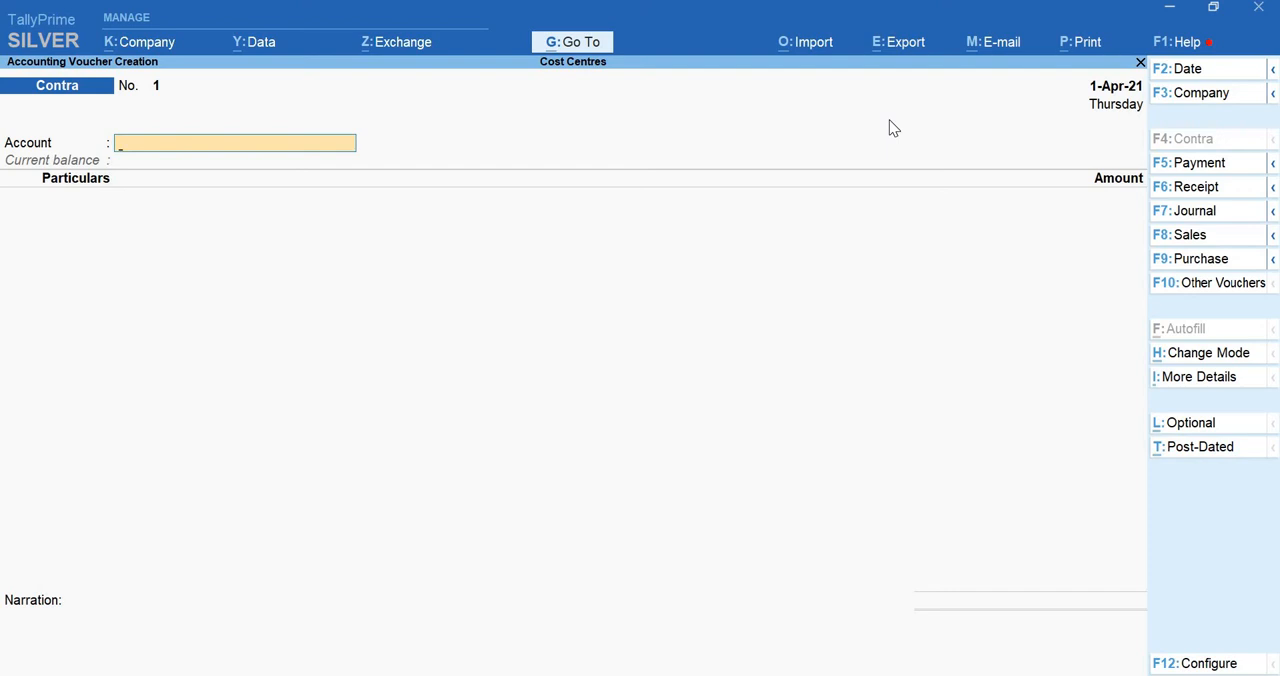
# Switch the new voucher to Payment and on to Receipt, and change its entry mode to Double Entry
pyautogui.press('F5')
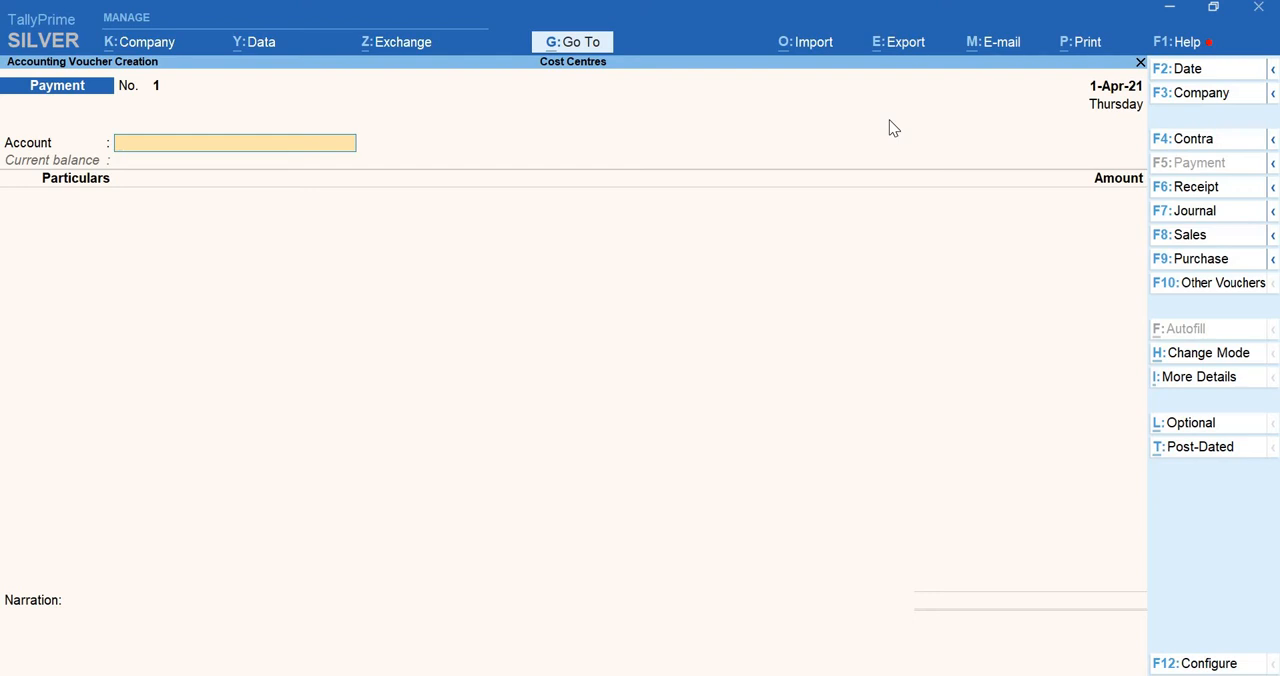
pyautogui.press('F6')
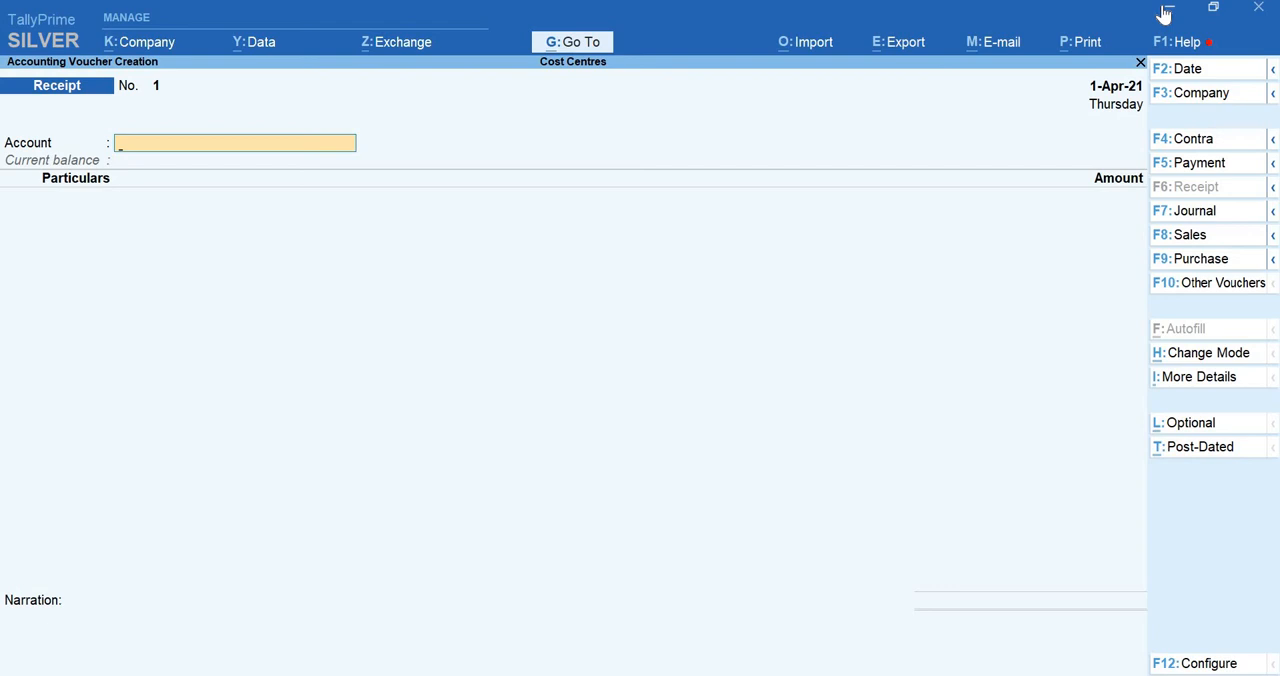
pyautogui.press('ctrl')
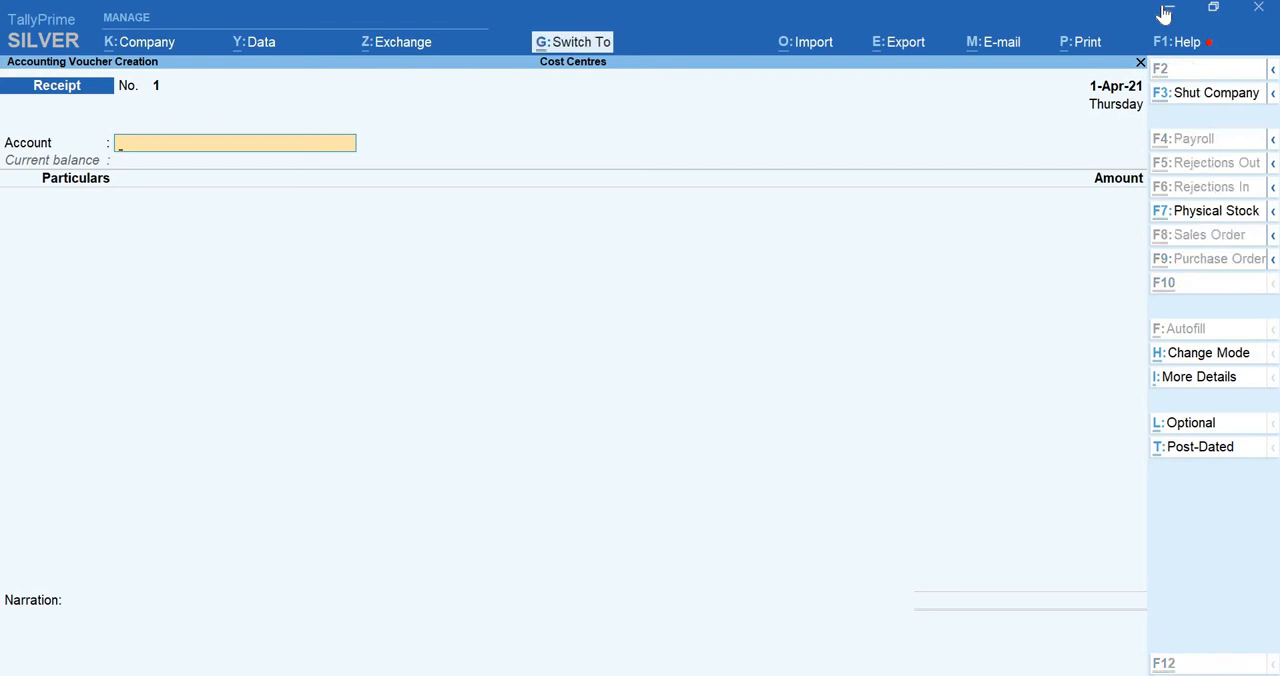
pyautogui.hotkey('ctrl', 'h')
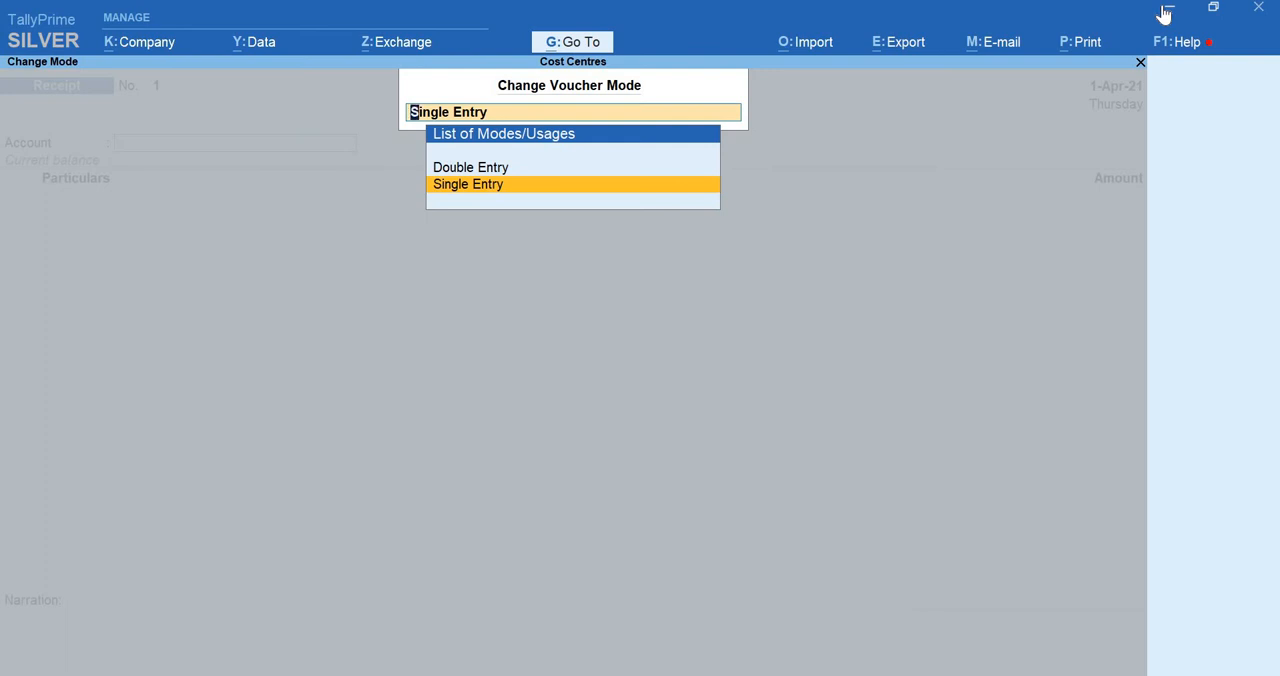
pyautogui.press('Up')
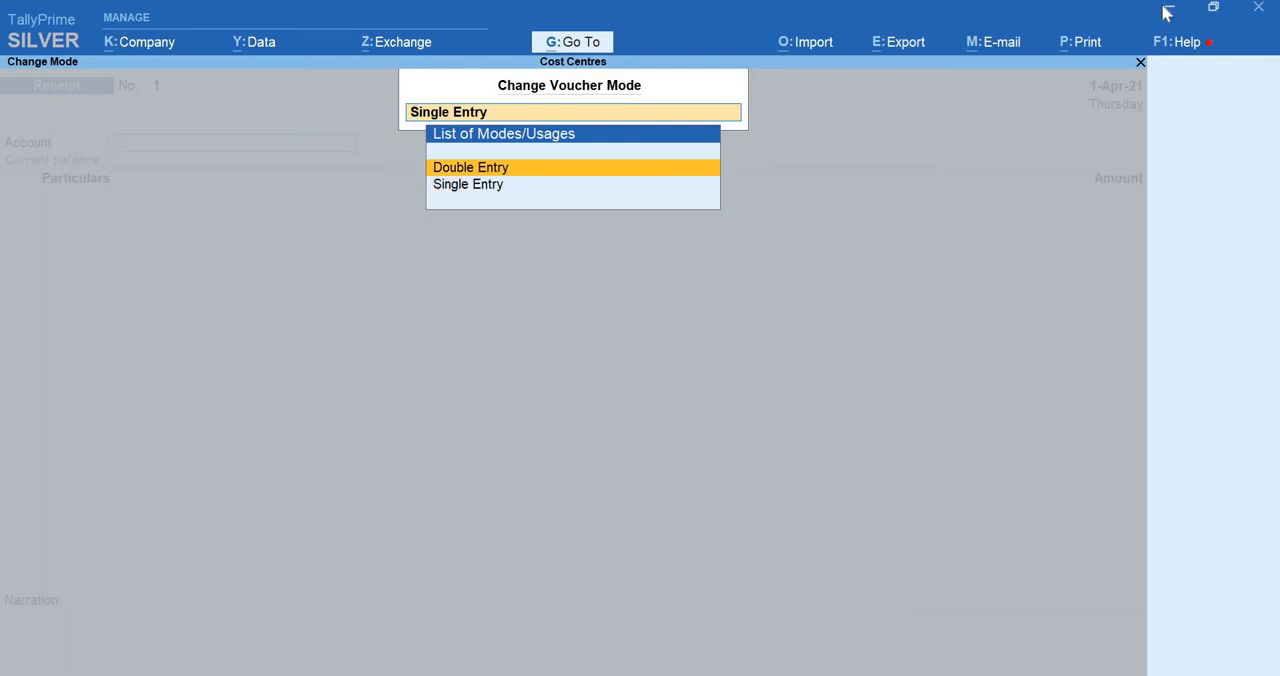
pyautogui.press('Return')
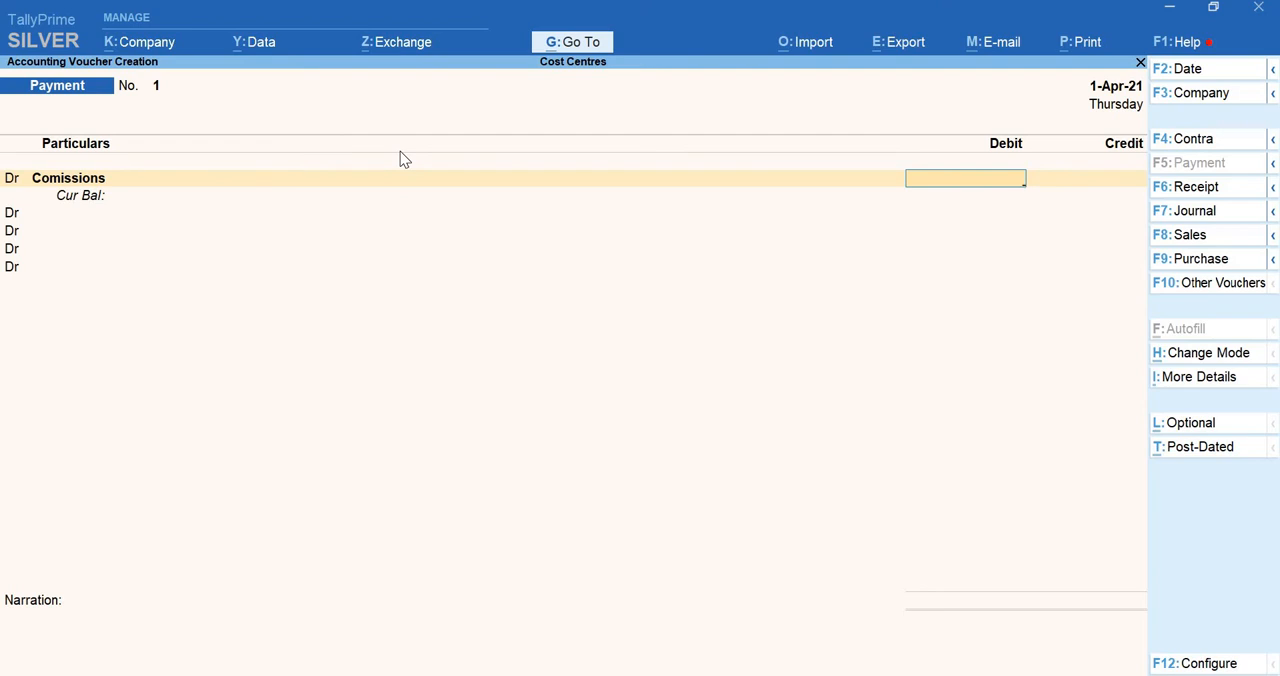
# Replace the debit ledger in the payment voucher with Funitures and debit it 3,00,000
pyautogui.press('BackSpace')
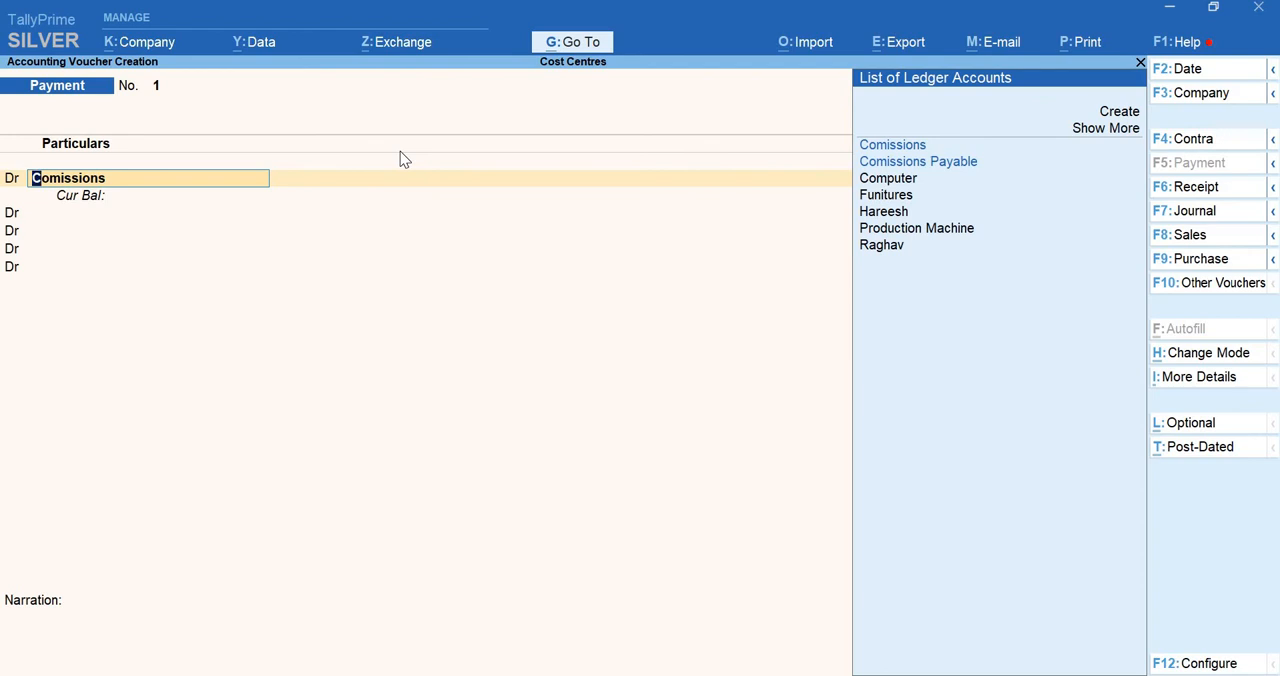
pyautogui.write('Fu')
pyautogui.press('Return')
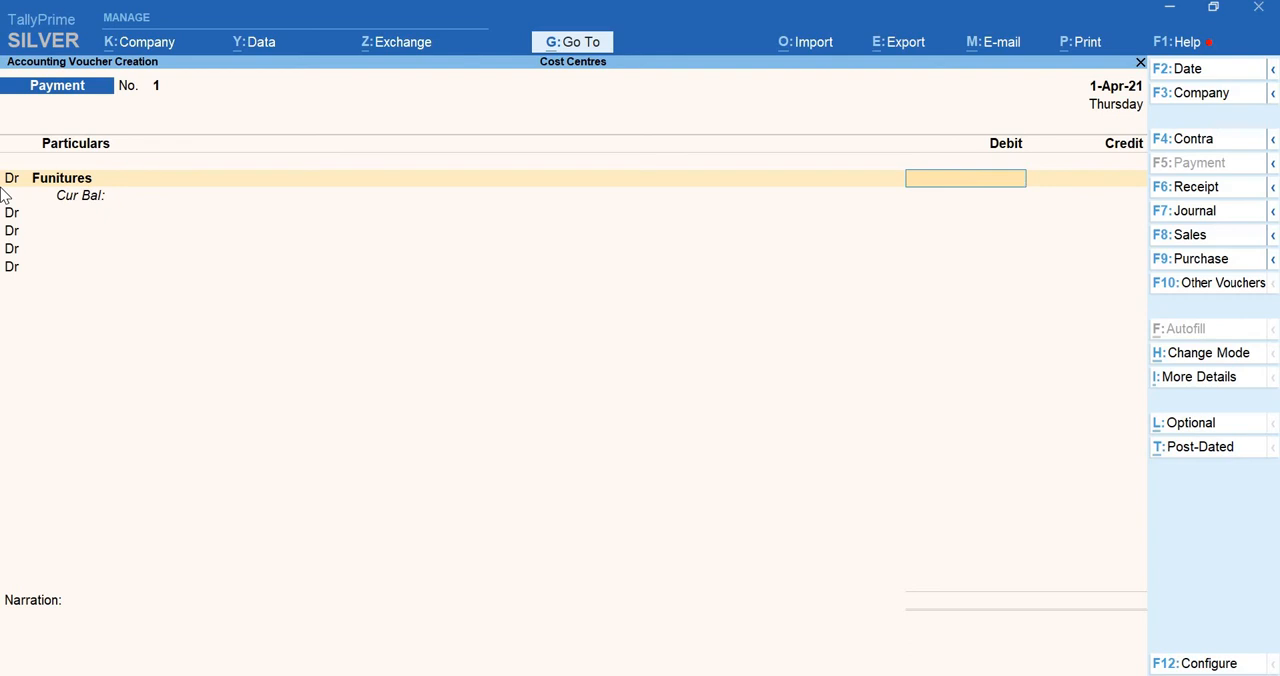
pyautogui.write('300000')
pyautogui.press('Return')
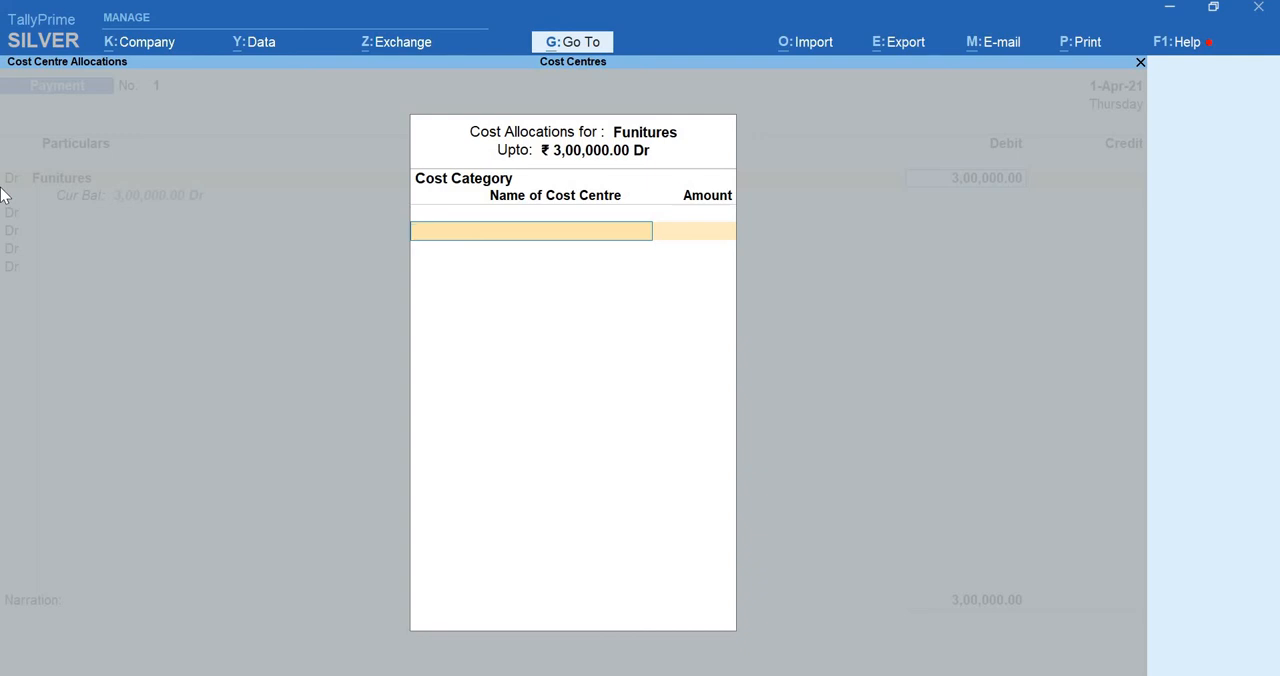
# Choose the Furniture cost category and allocate 50,000 to the Office Chairs cost centre
pyautogui.write('fun')
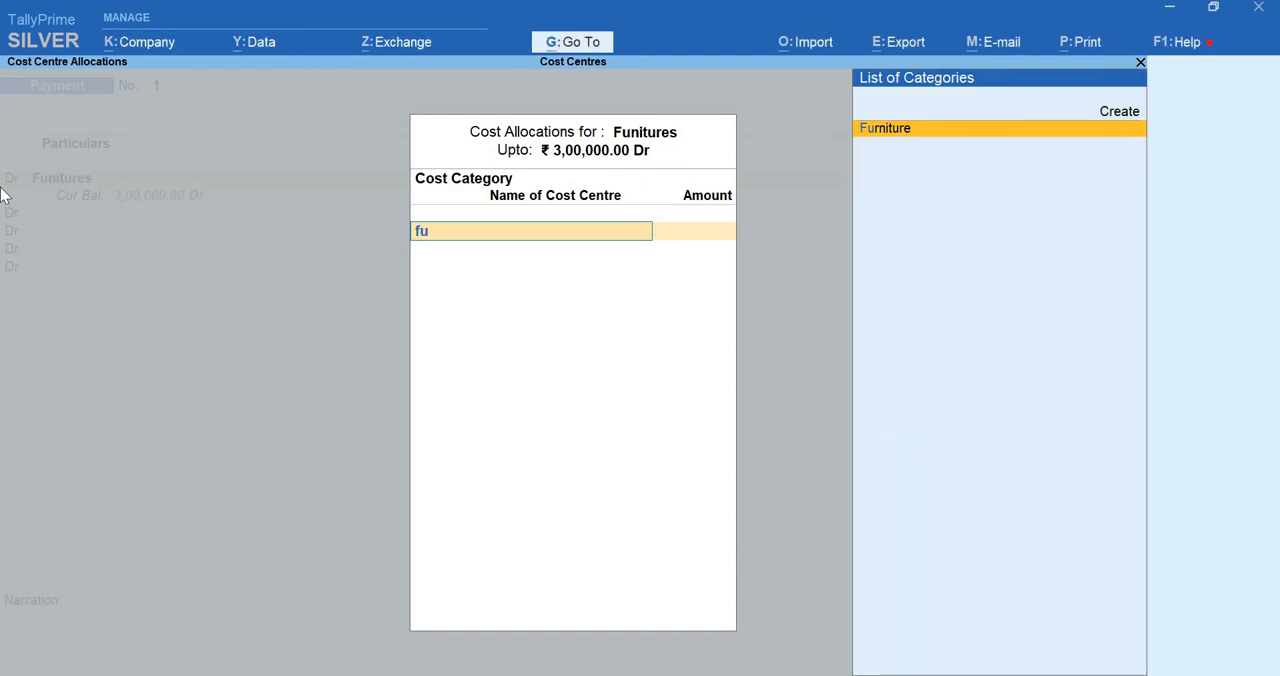
pyautogui.press('Return')
pyautogui.write('f')
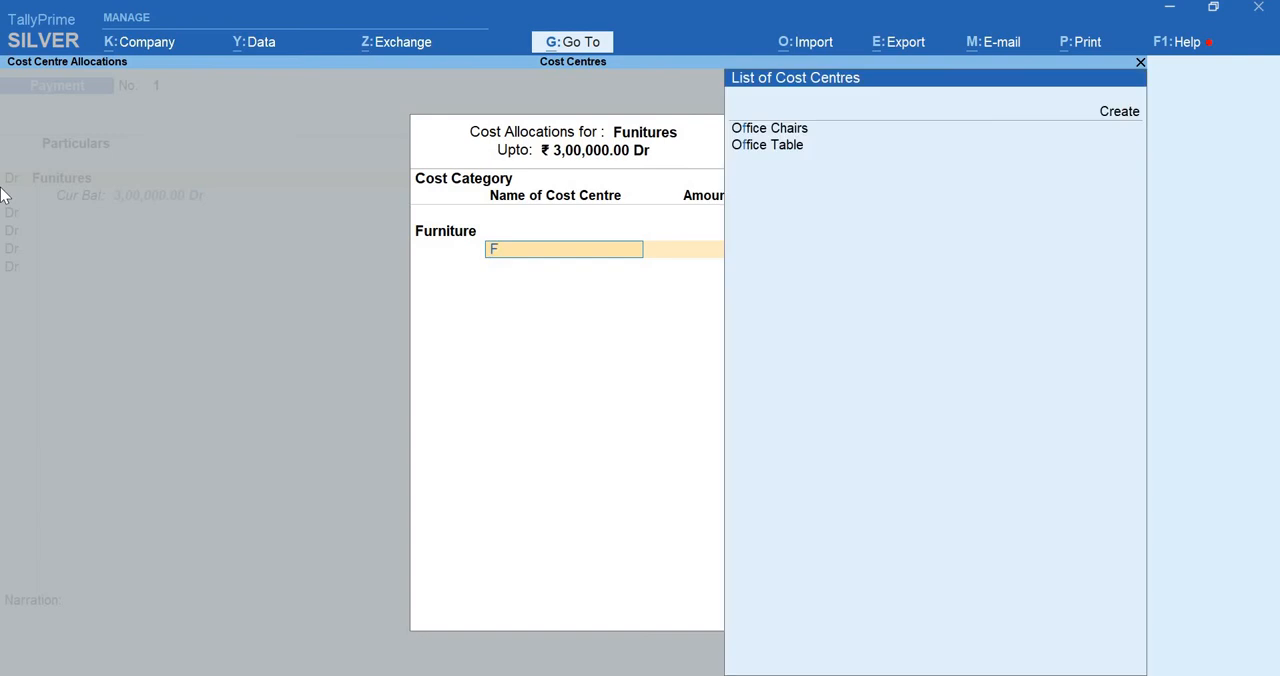
pyautogui.write('u')
pyautogui.press('Return')
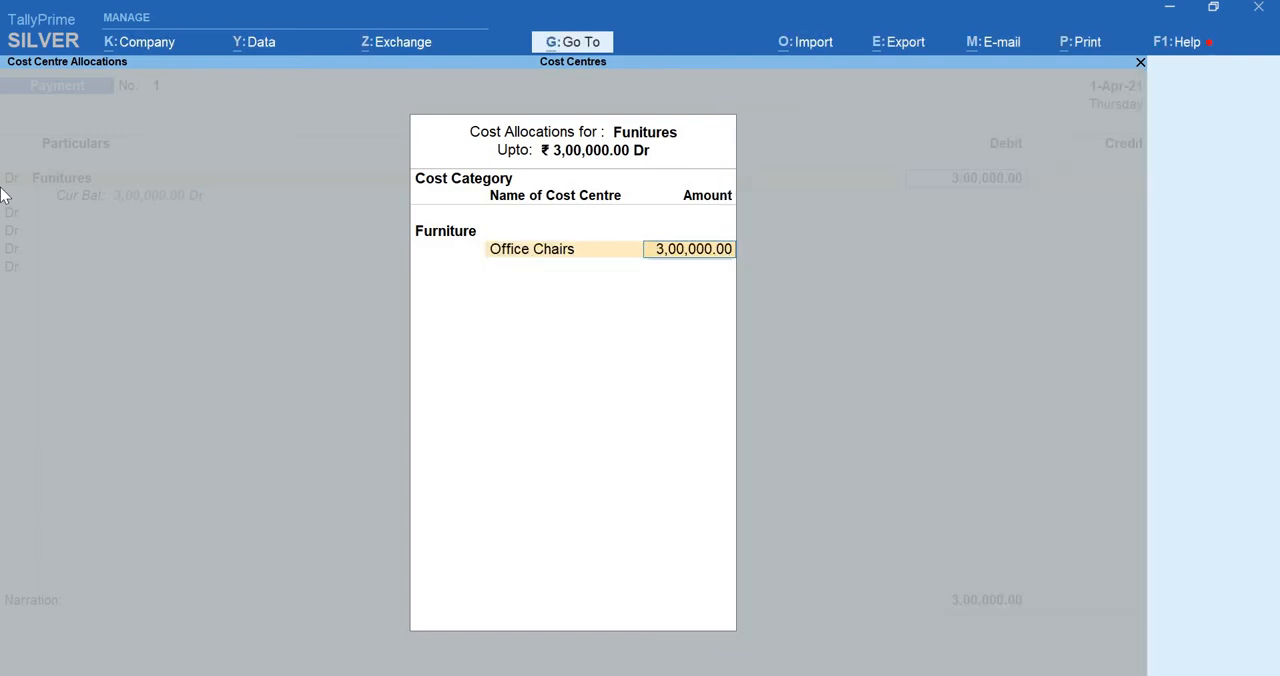
pyautogui.write('50000')
pyautogui.press('Return')
# Add the Office Table cost centre to the Furniture allocation with an amount of 50,000
pyautogui.write('Of')
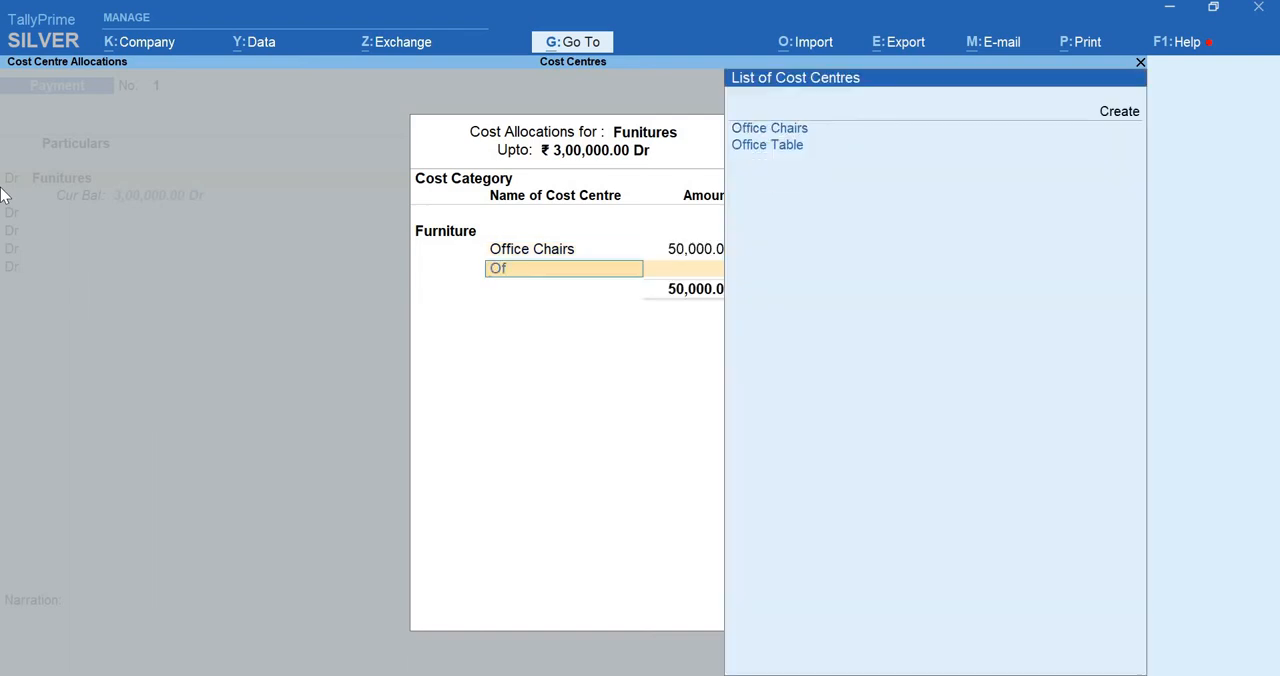
pyautogui.press('Down')
pyautogui.press('Down')
pyautogui.press('Return')
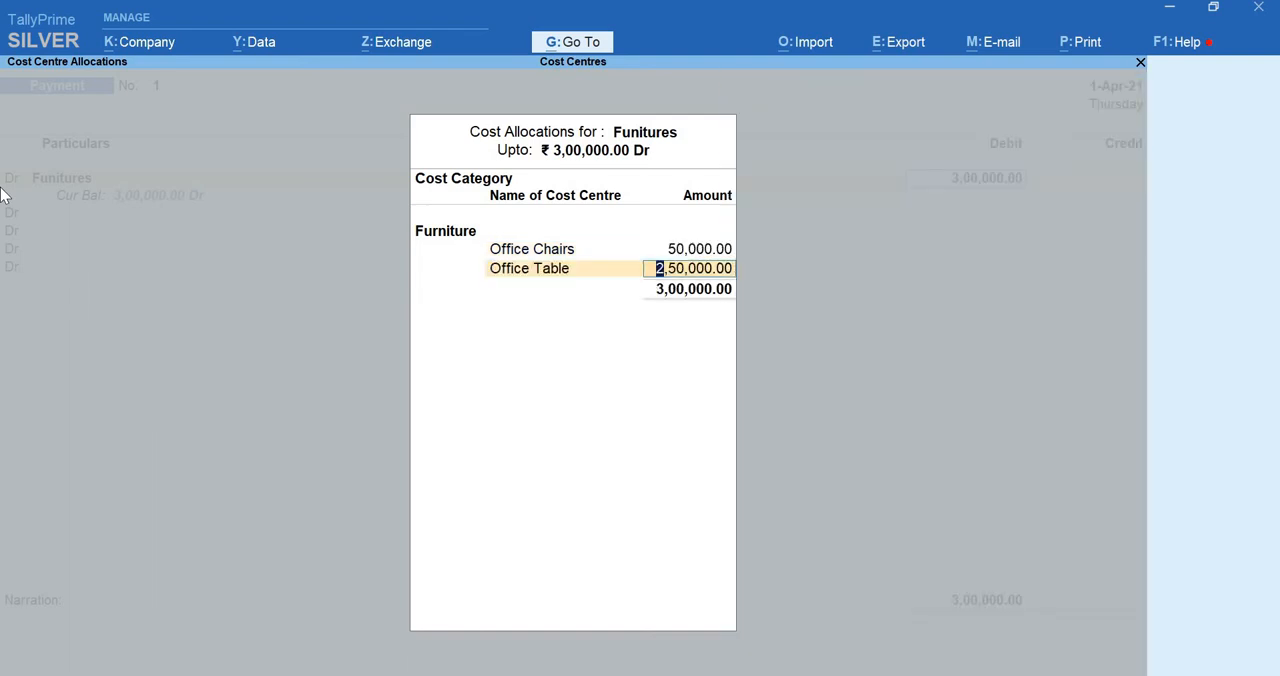
pyautogui.write('50000')
pyautogui.press('Return')
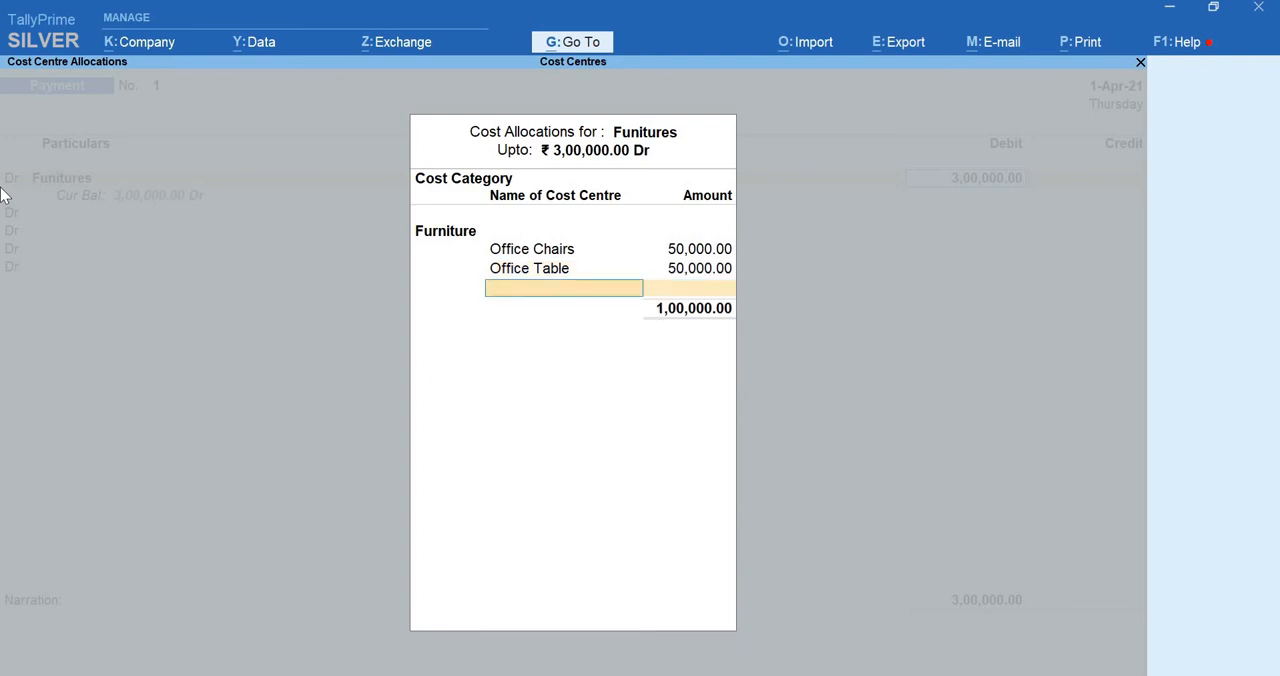
# Allocate 1,00,000 each to the Computer Chairs and Computers Tables cost centres and close the Funitures allocation
pyautogui.write('T')
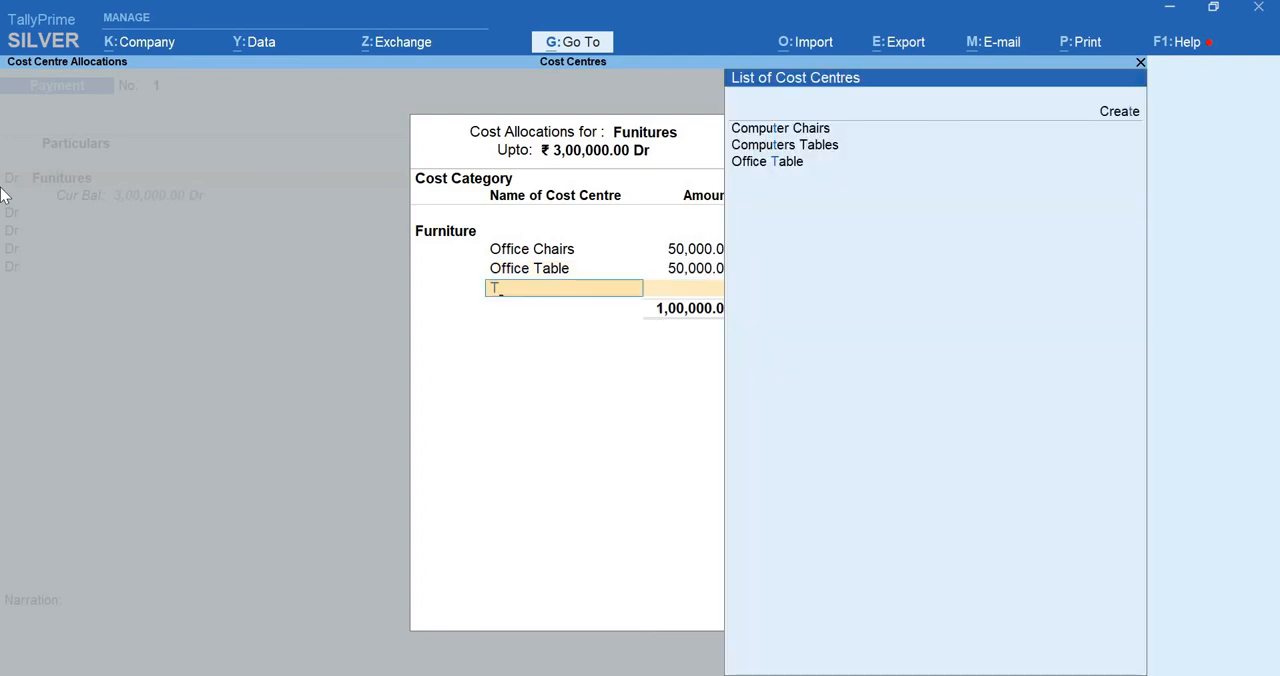
pyautogui.press('Down')
pyautogui.press('Return')
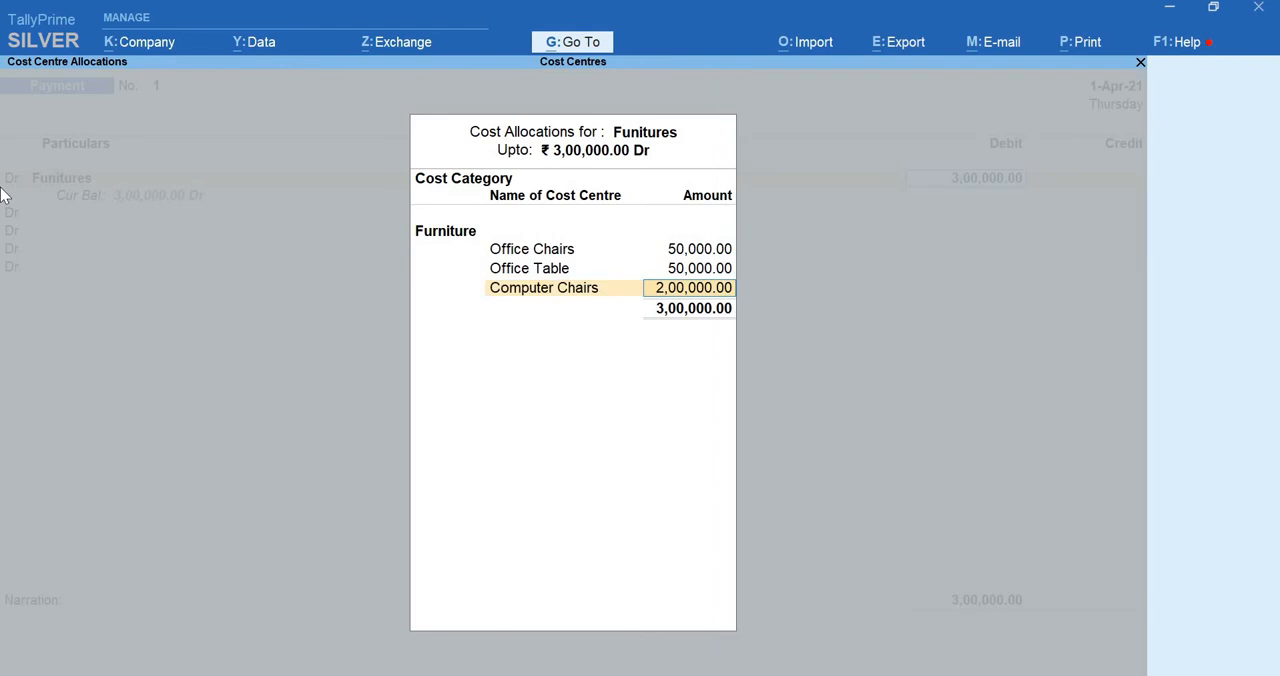
pyautogui.write('100000')
pyautogui.press('Return')
pyautogui.write('Ta')
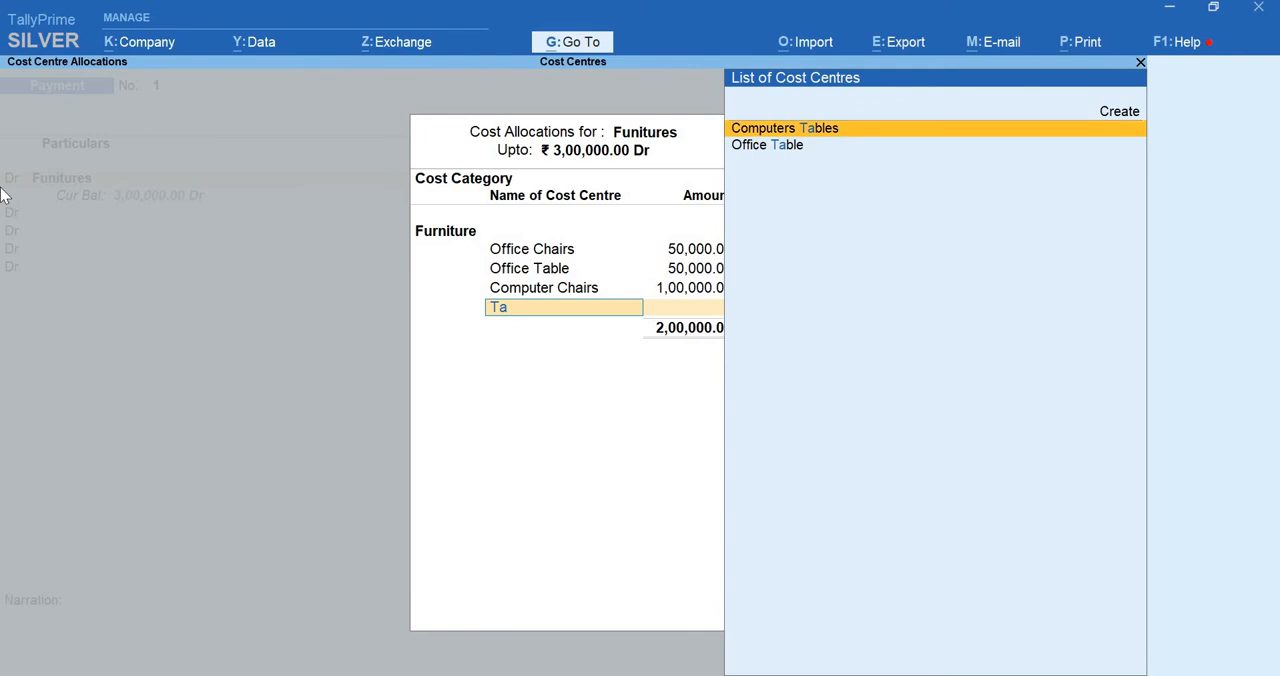
pyautogui.press('Return')
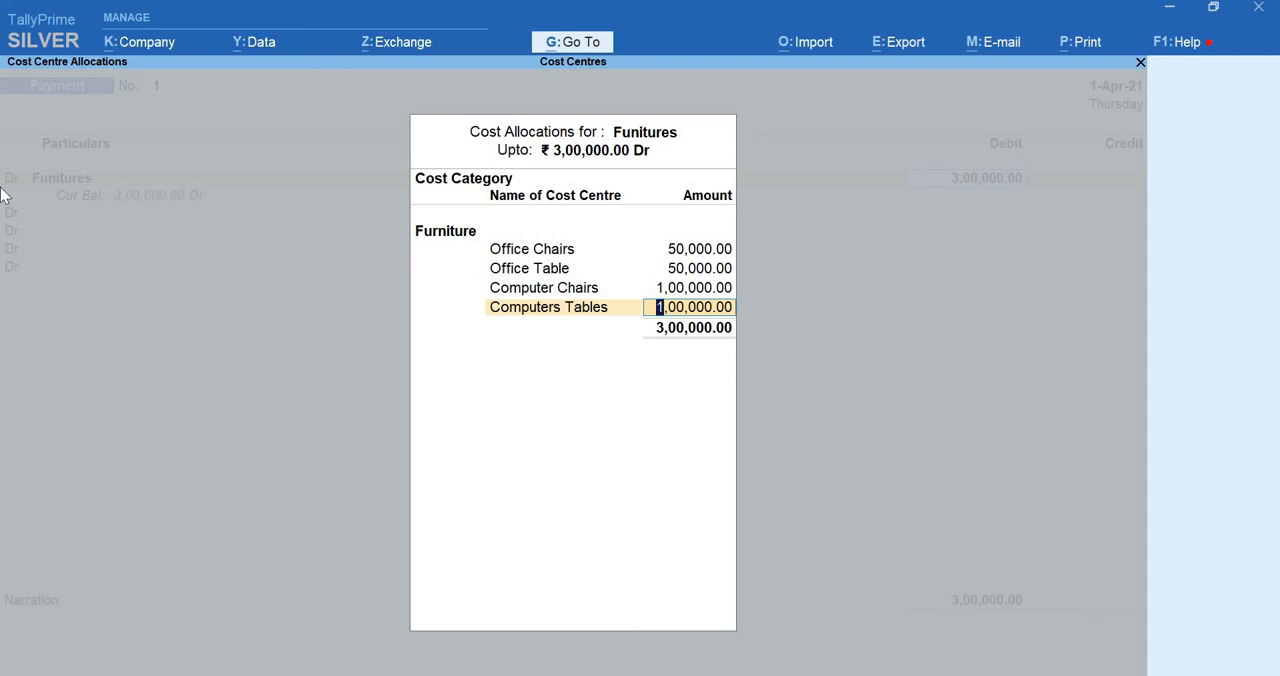
pyautogui.press('Return')
pyautogui.press('Return')
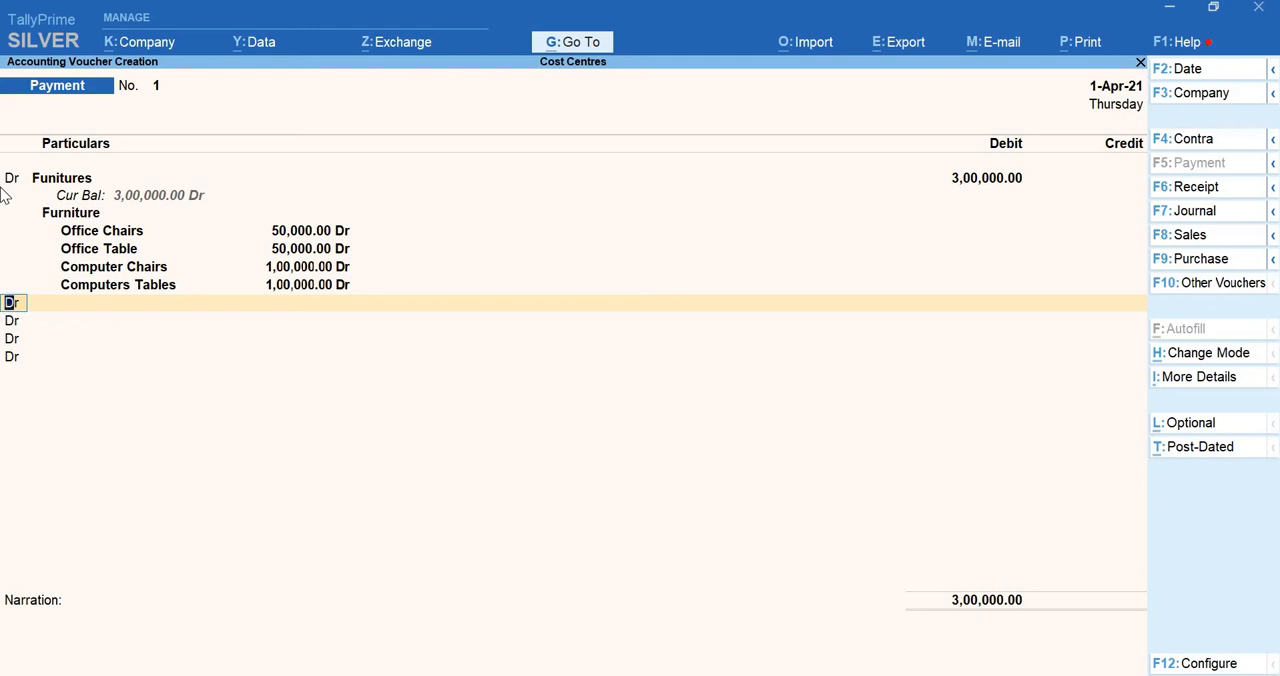
# Add a credit line for the Sbi ledger with an amount of 3,00,000
pyautogui.write('c')
pyautogui.press('Return')
pyautogui.write('Sbi')
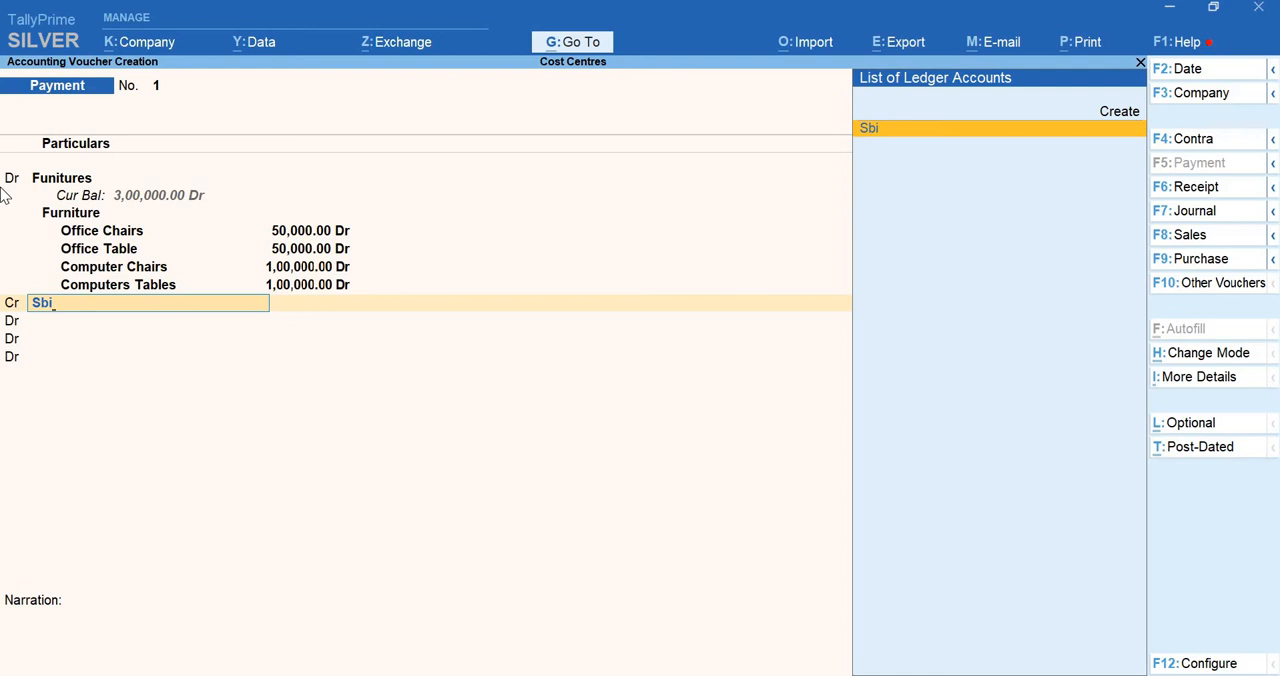
pyautogui.press('Return')
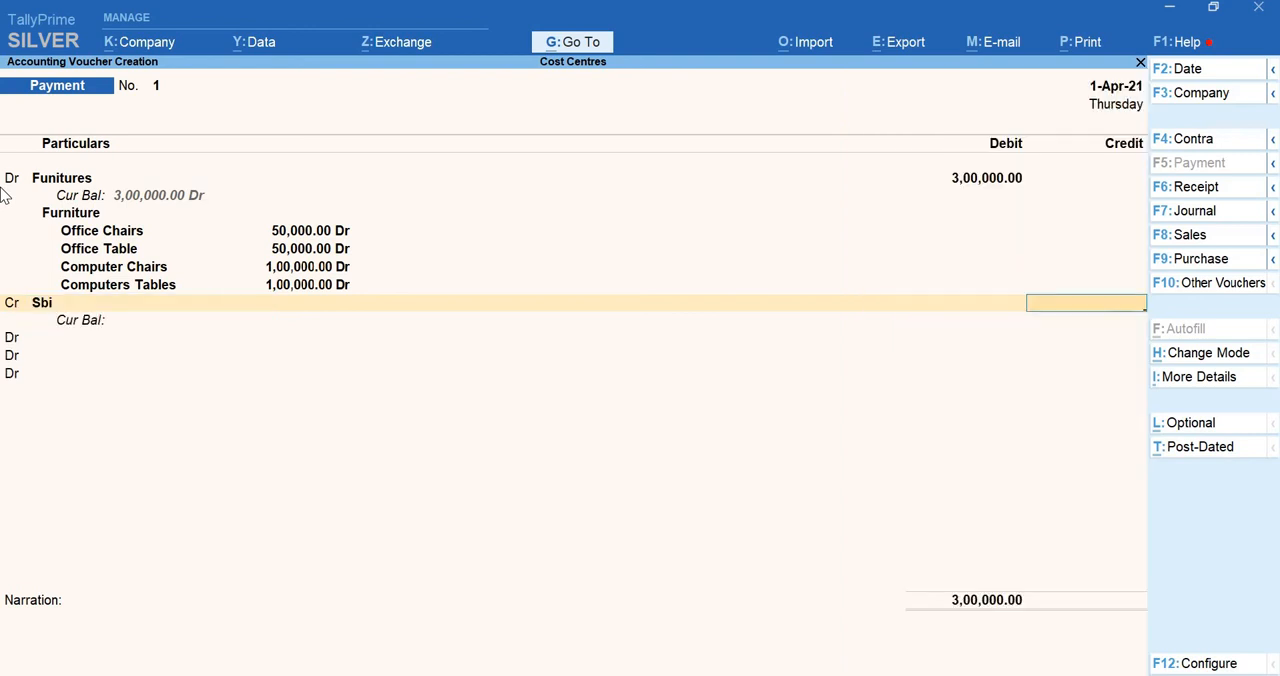
pyautogui.write('300000')
pyautogui.press('Return')
pyautogui.press('Return')
pyautogui.press('Return')
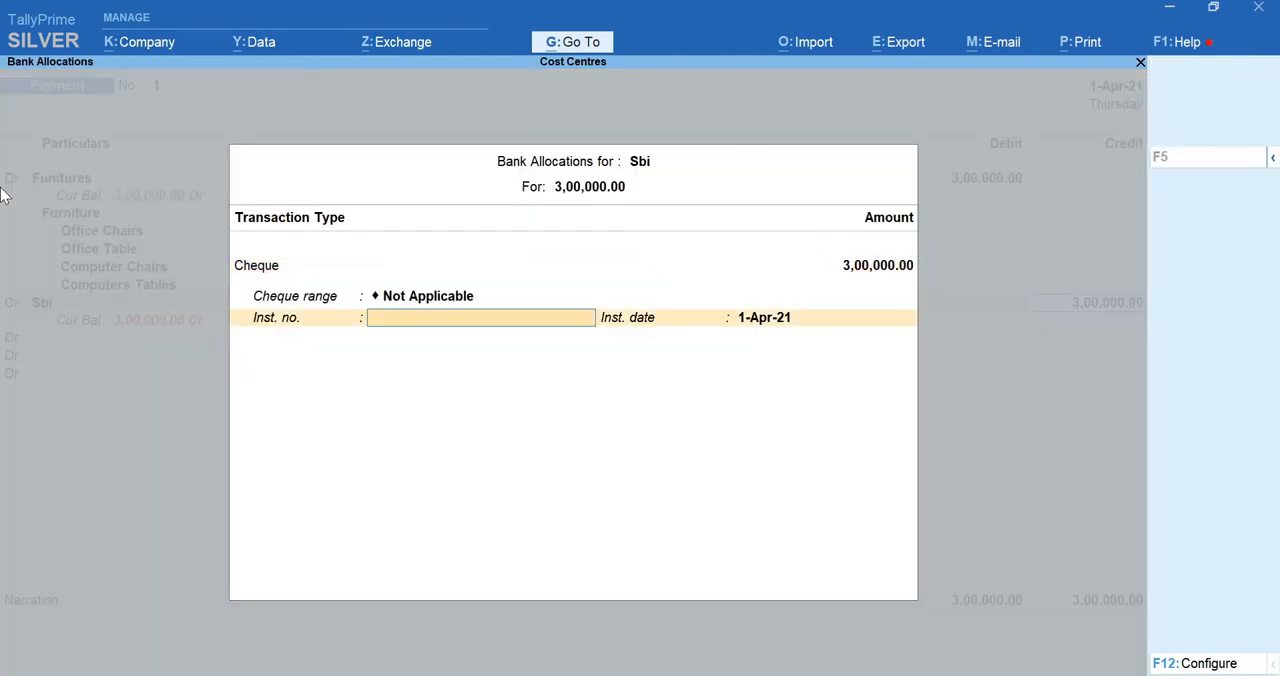
# Complete the Sbi bank allocation as a cheque for 3,00,000 with instrument number 0011, dated 1-Apr-21
pyautogui.press('BackSpace')
pyautogui.press('BackSpace')
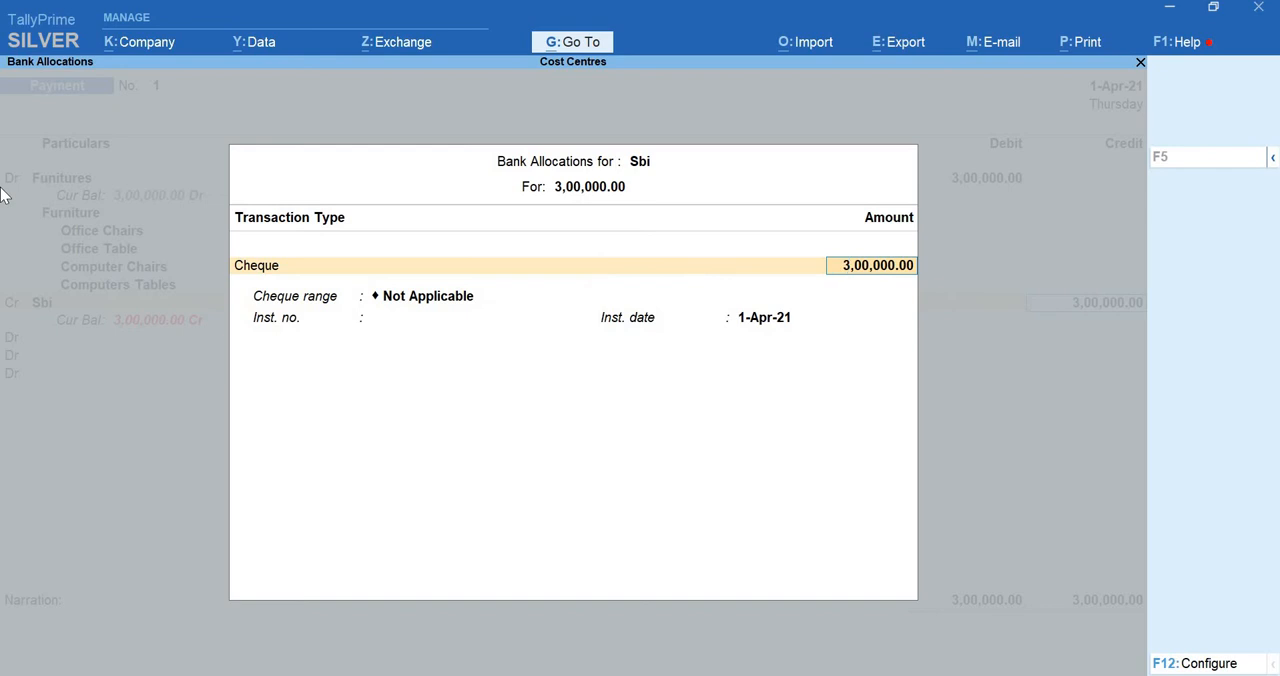
pyautogui.press('Return')
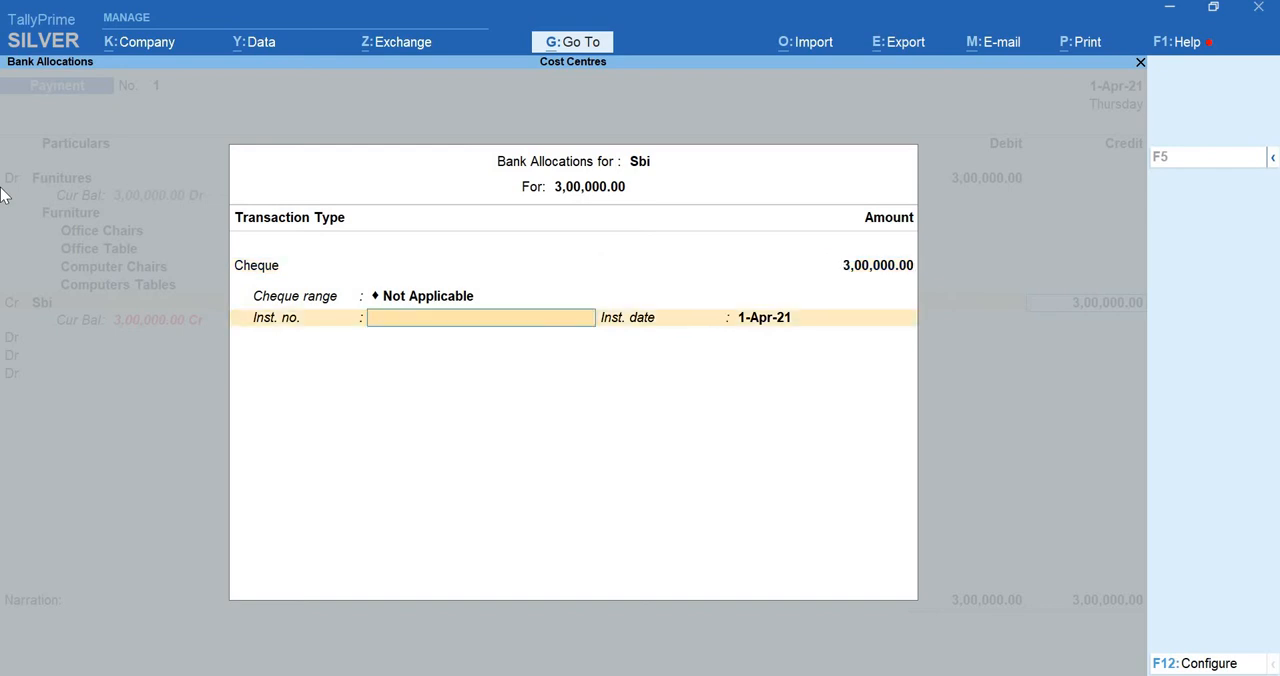
pyautogui.write('0011')
pyautogui.press('Return')
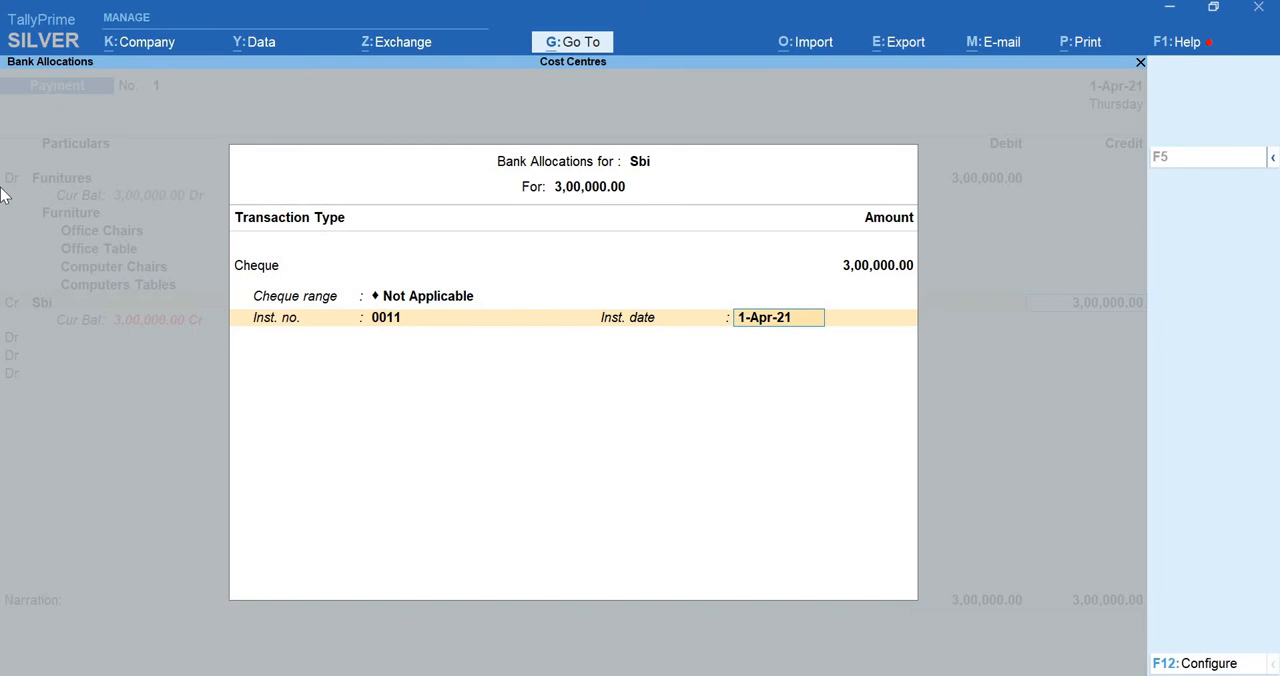
pyautogui.press('Return')
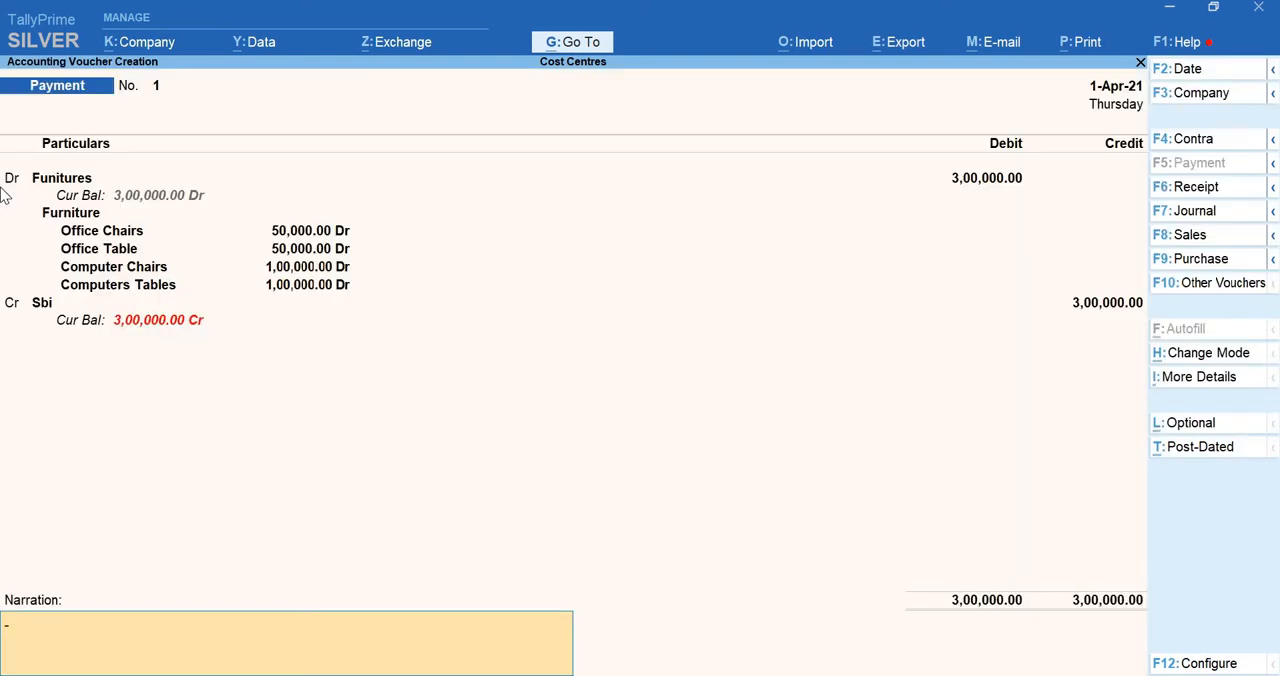
# Enter the narration "being furniture purchased" and save the payment voucher
pyautogui.write('being furniture')
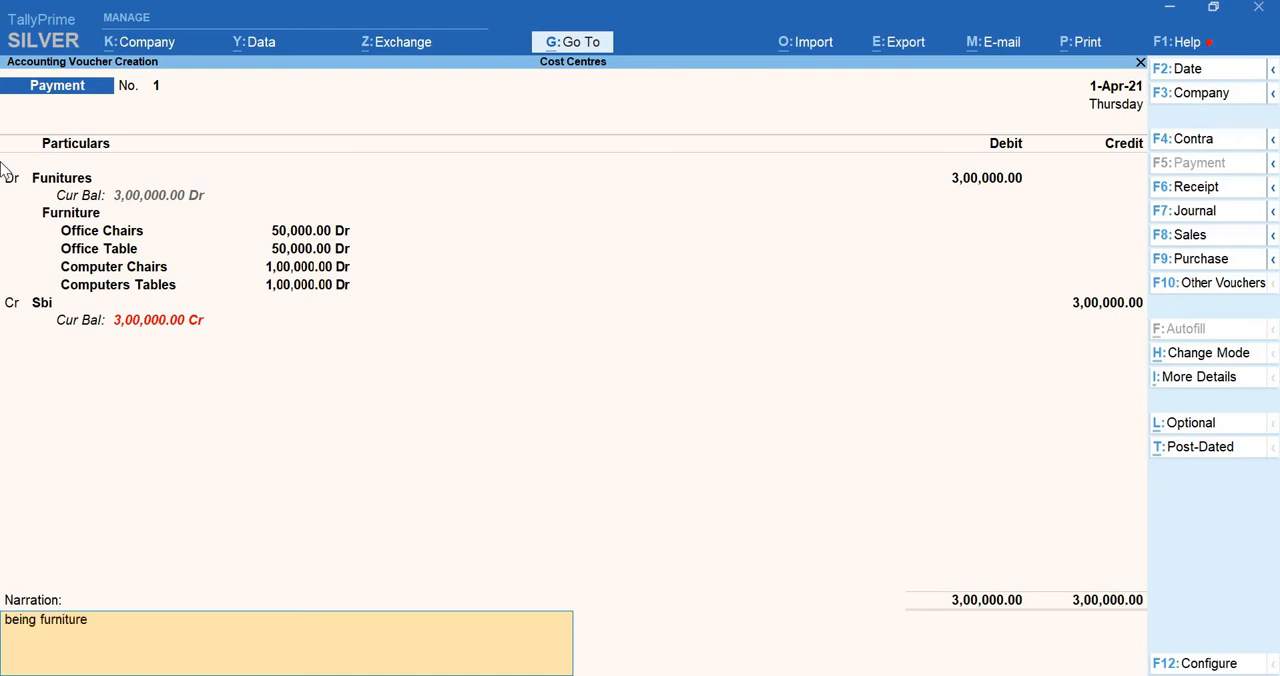
pyautogui.write(' purchased)')
pyautogui.press('Return')
pyautogui.press('Return')
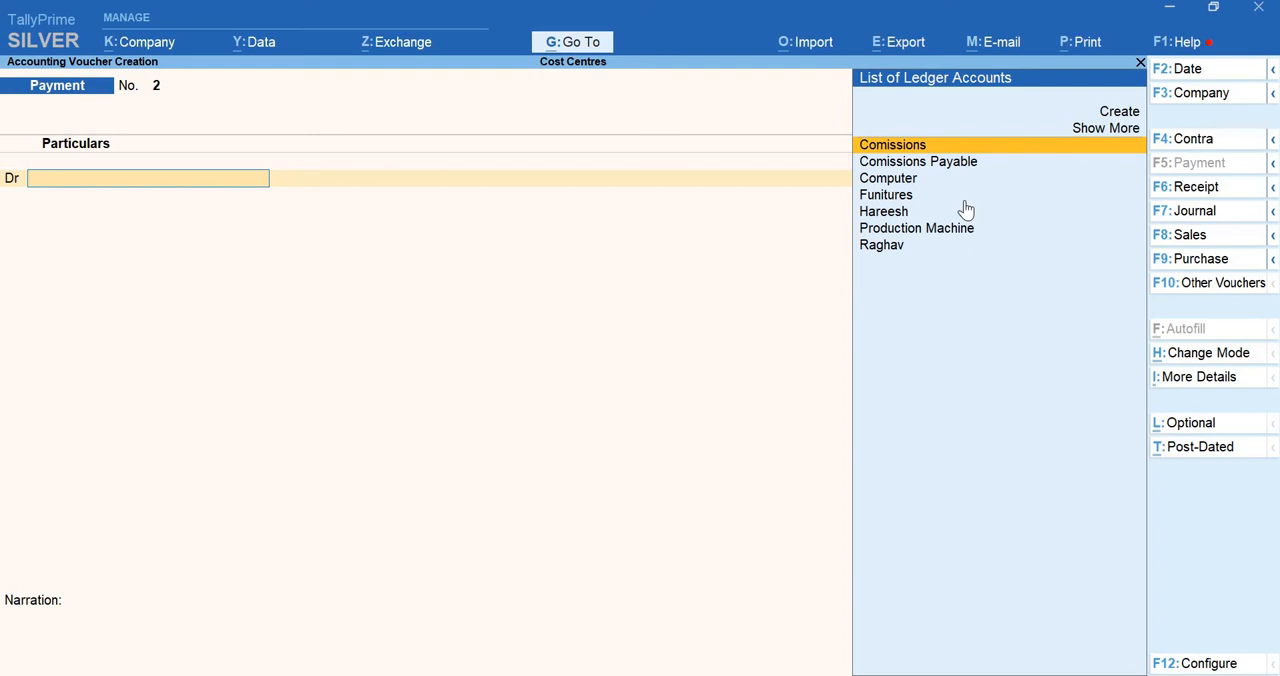
# Debit the Computer ledger 1,00,000 in the second payment voucher
pyautogui.write('Comp')
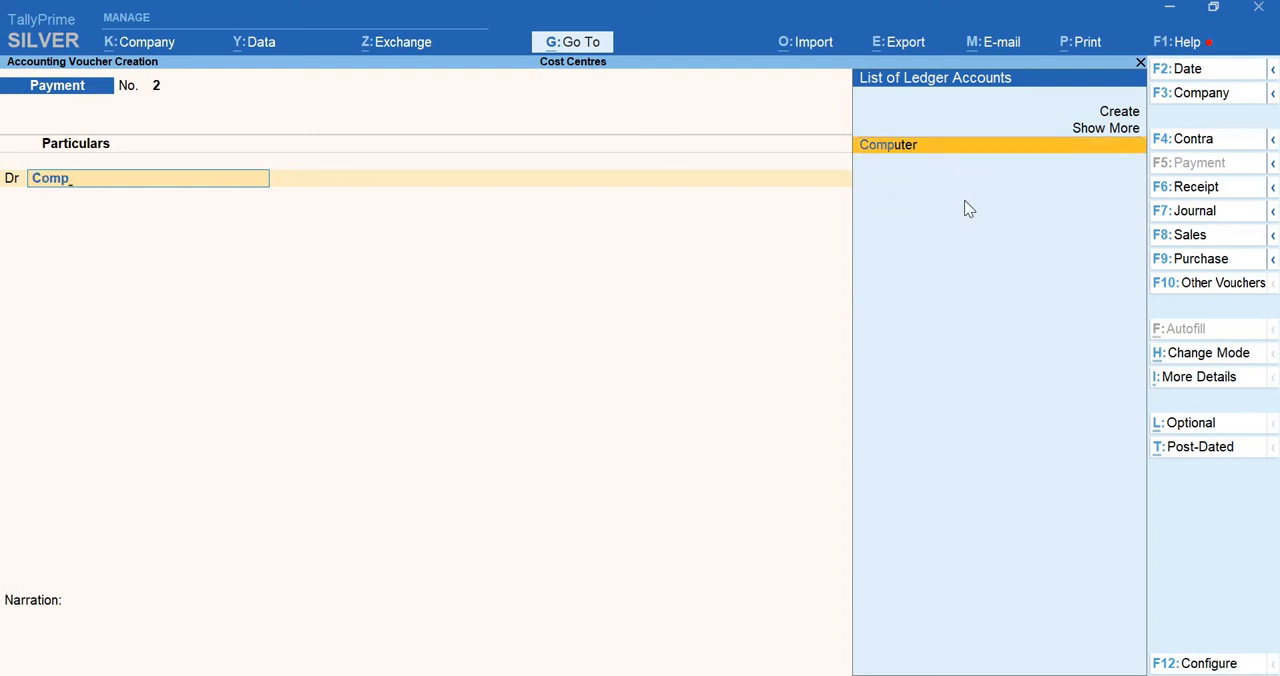
pyautogui.press('Return')
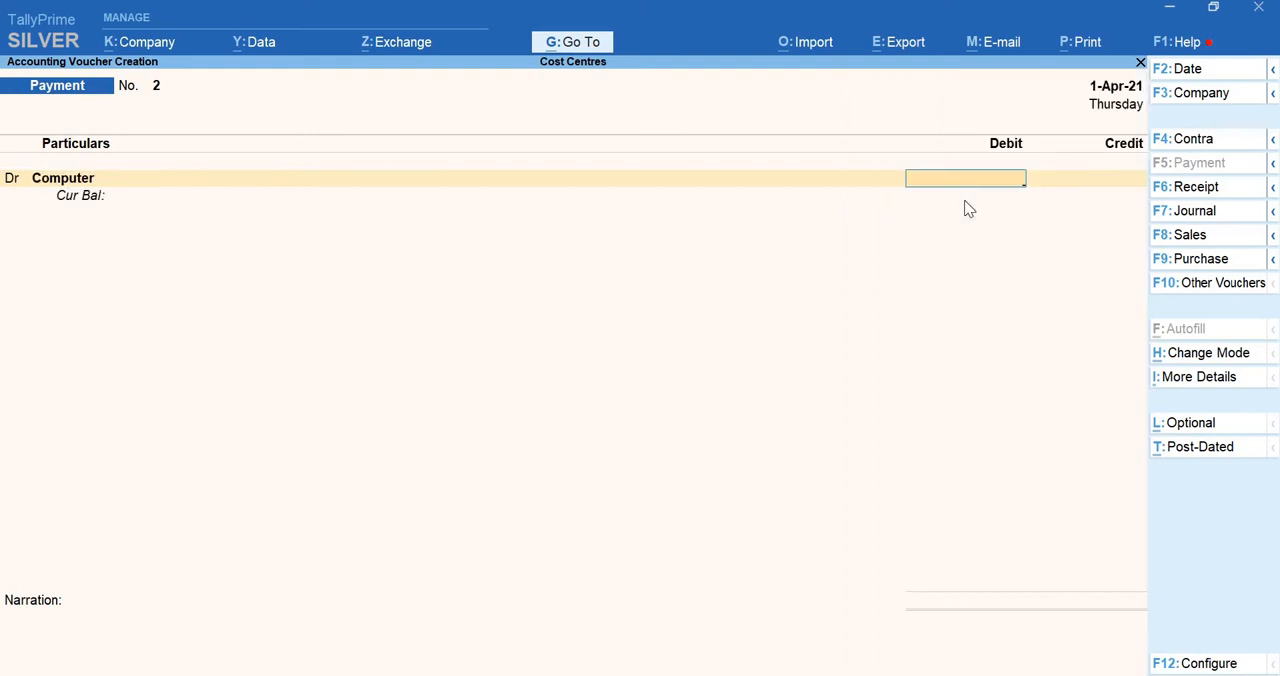
pyautogui.write('100000')
pyautogui.press('Return')
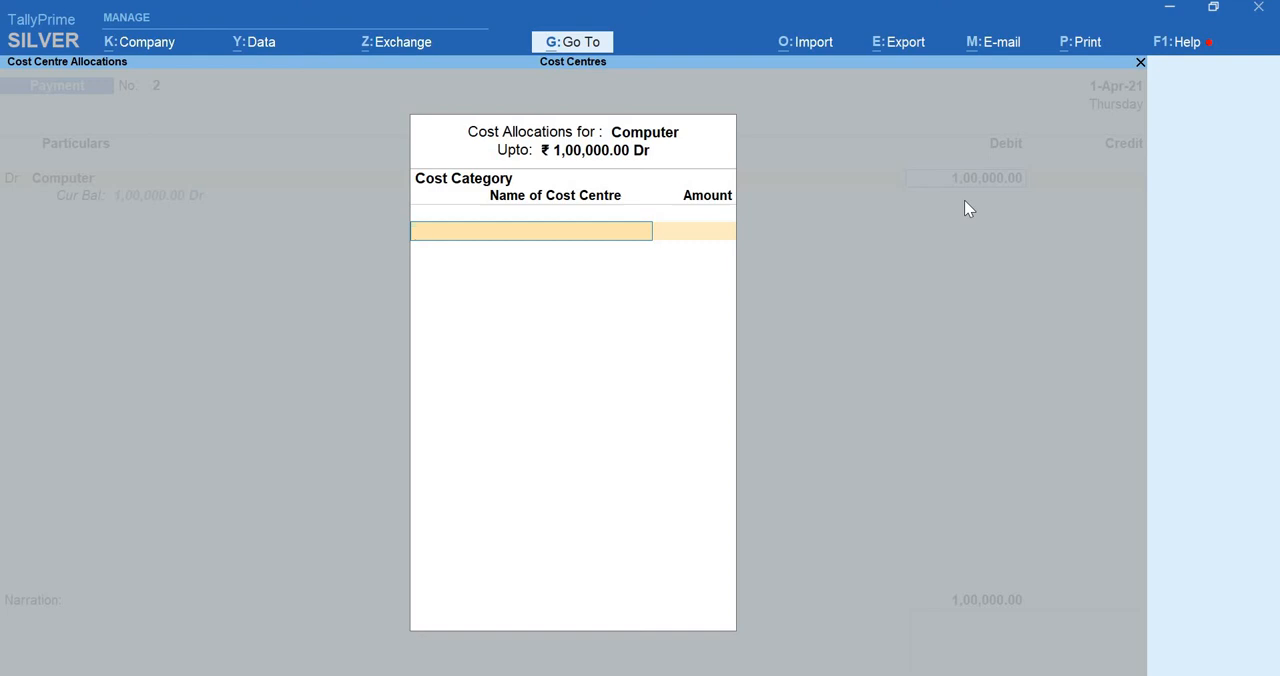
# Allocate the Computer amount under the Machine category: 50,000 to Computer 2ghz and 50,000 to Computer 3ghz
pyautogui.write('Mach')
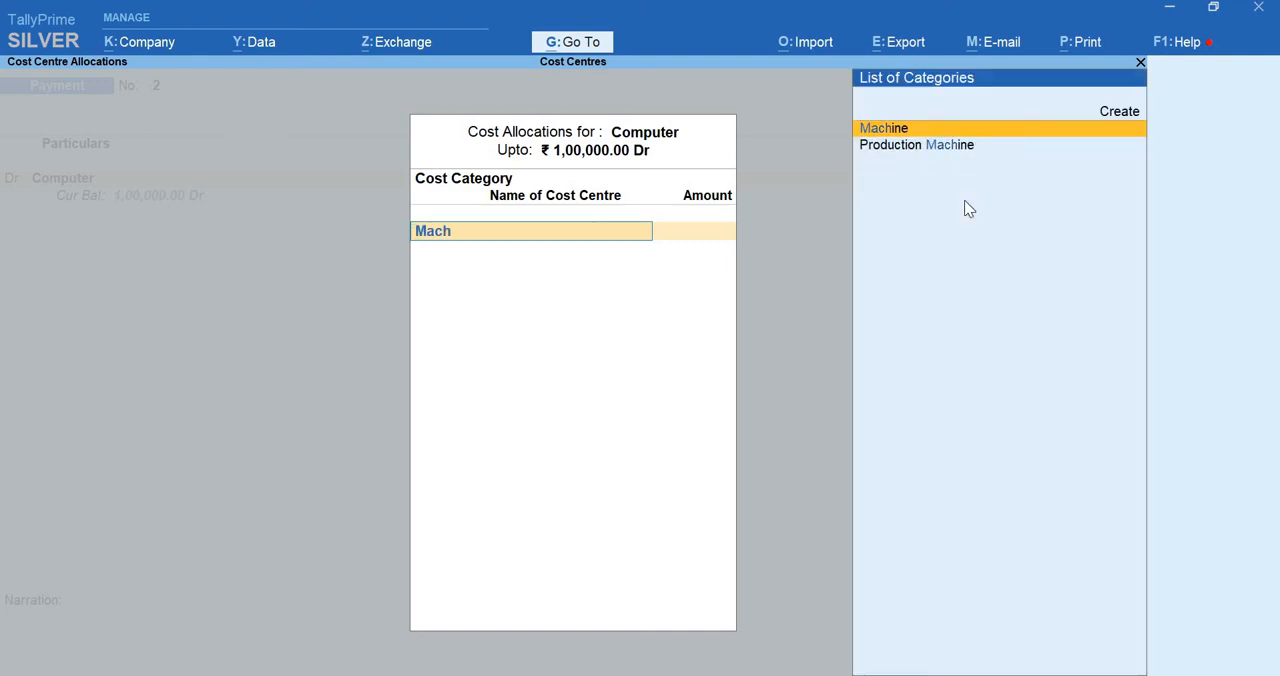
pyautogui.press('Return')
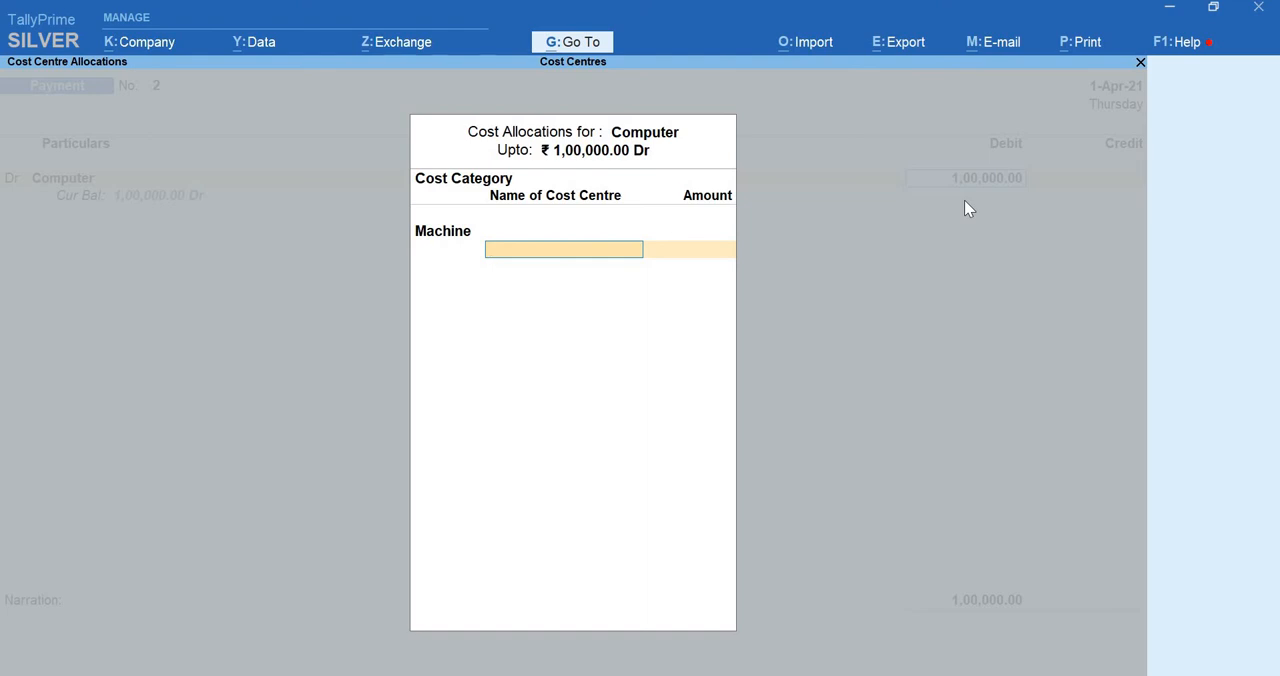
pyautogui.write('Com')
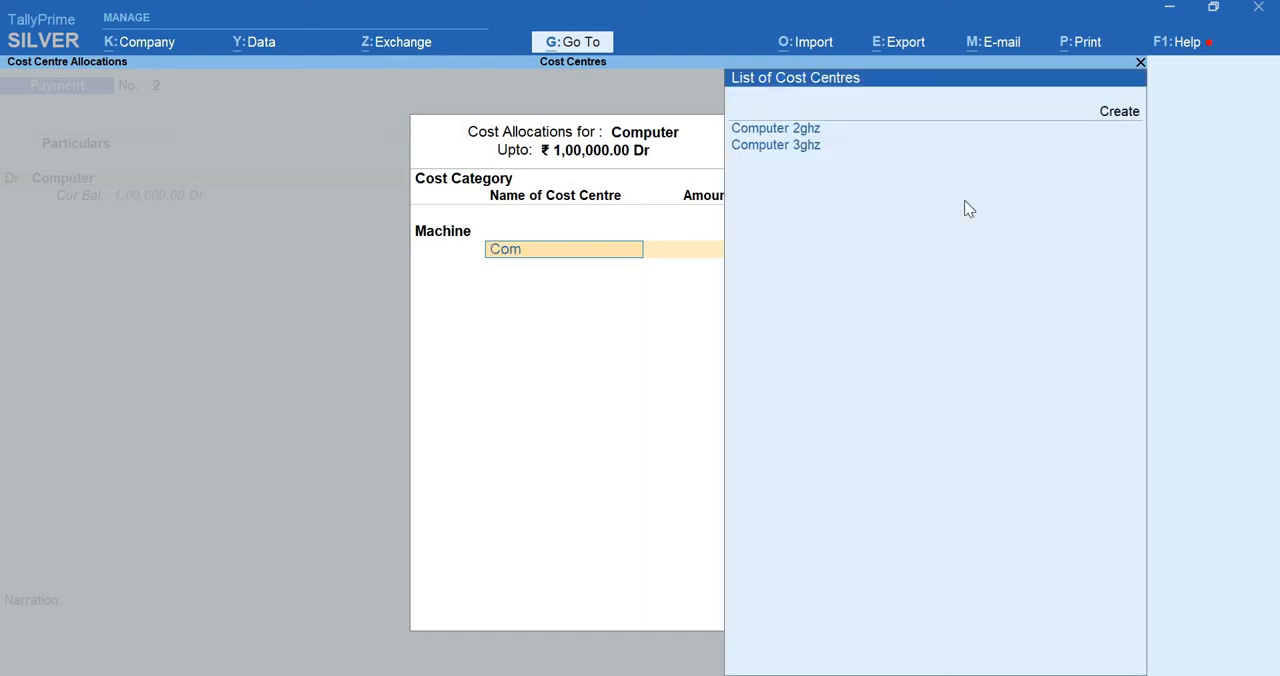
pyautogui.press('Return')
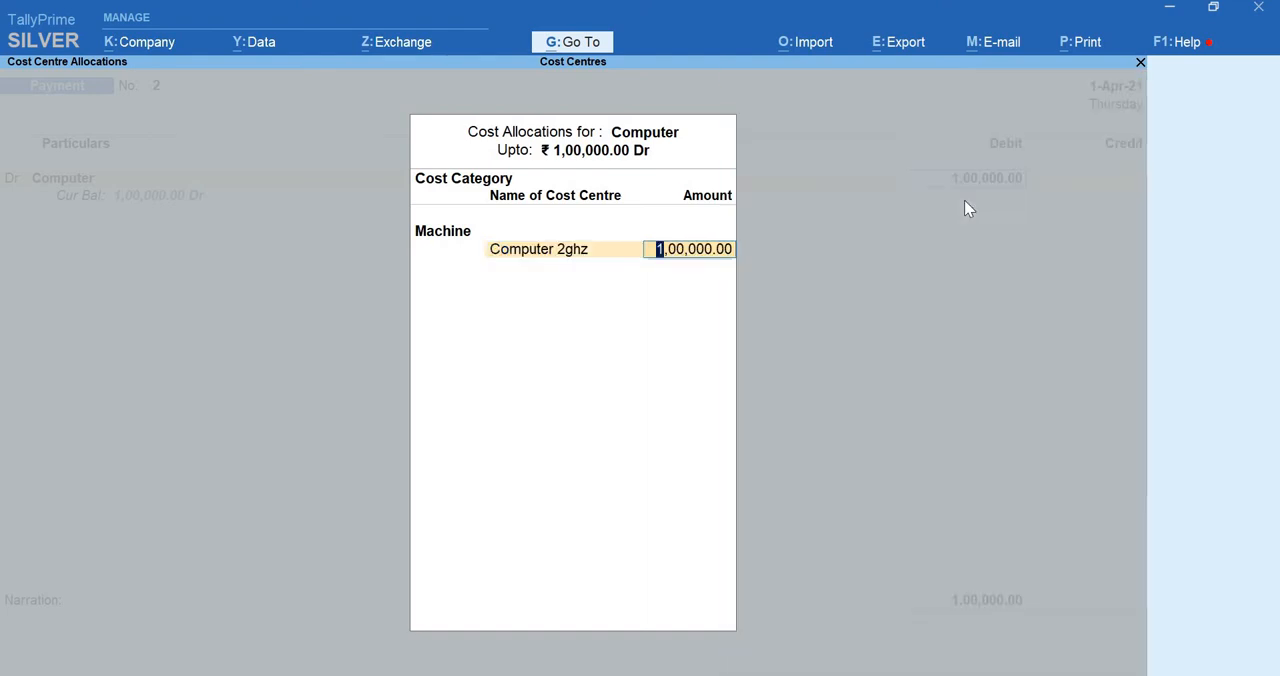
pyautogui.write('50000')
pyautogui.press('Return')
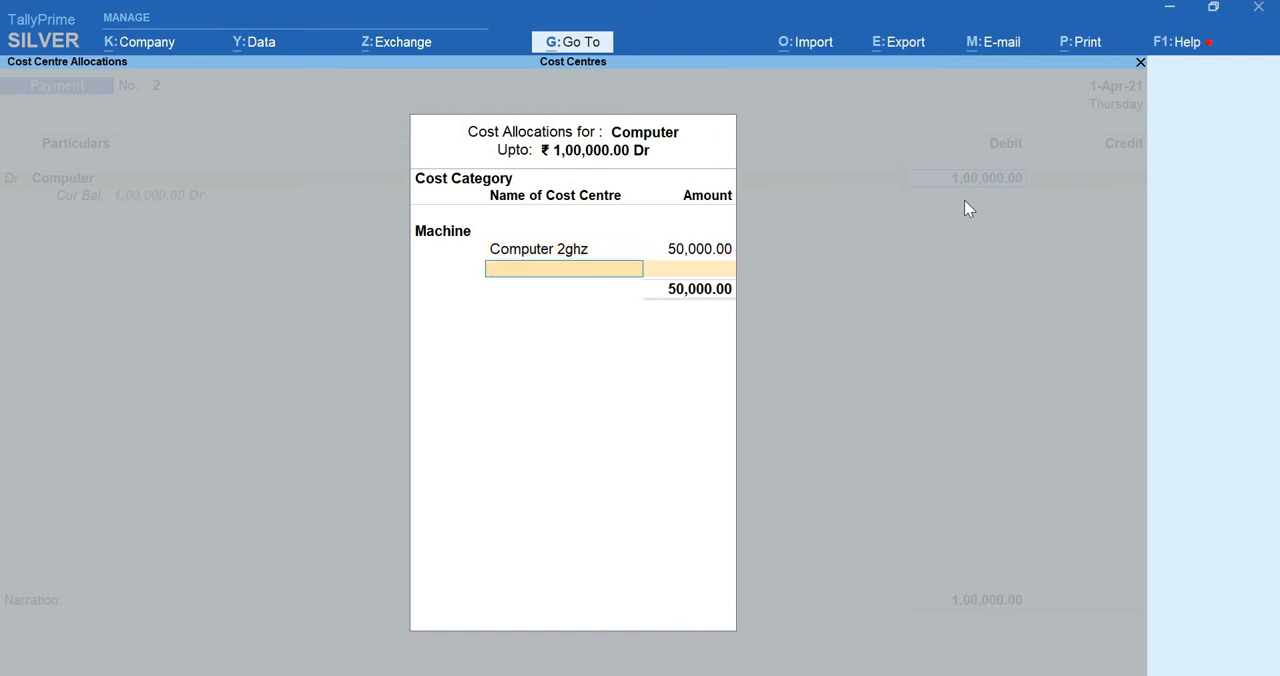
pyautogui.write('3')
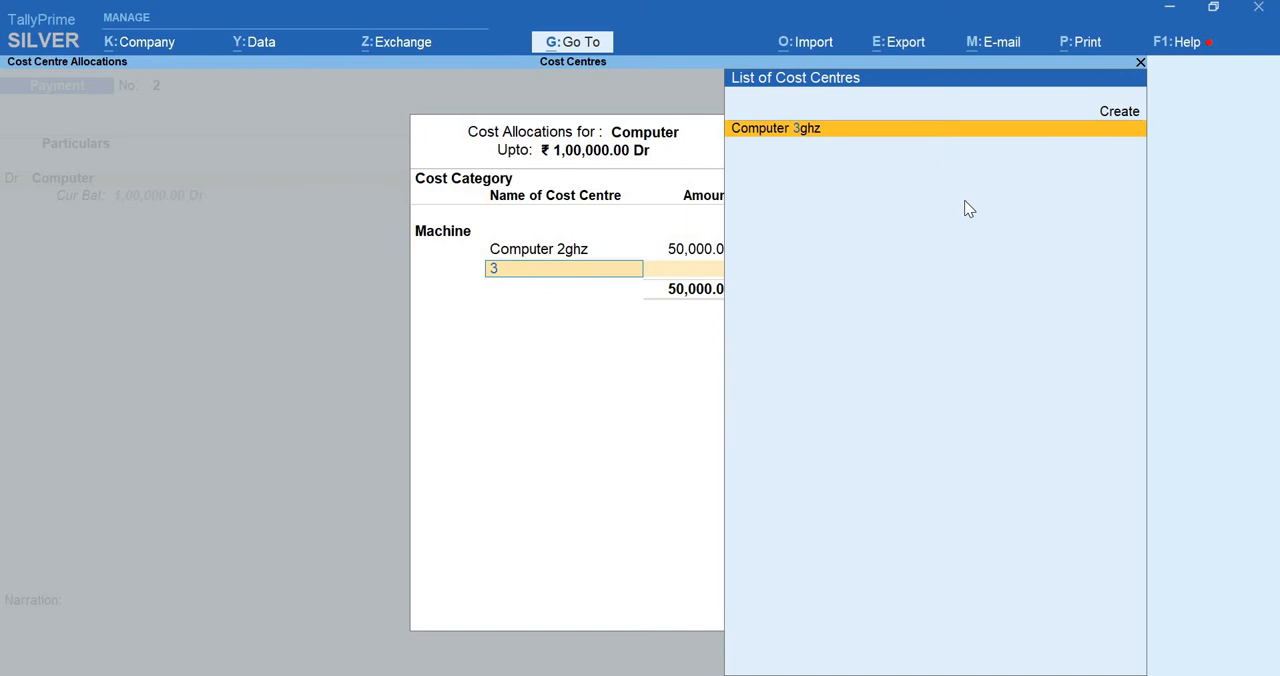
pyautogui.press('Return')
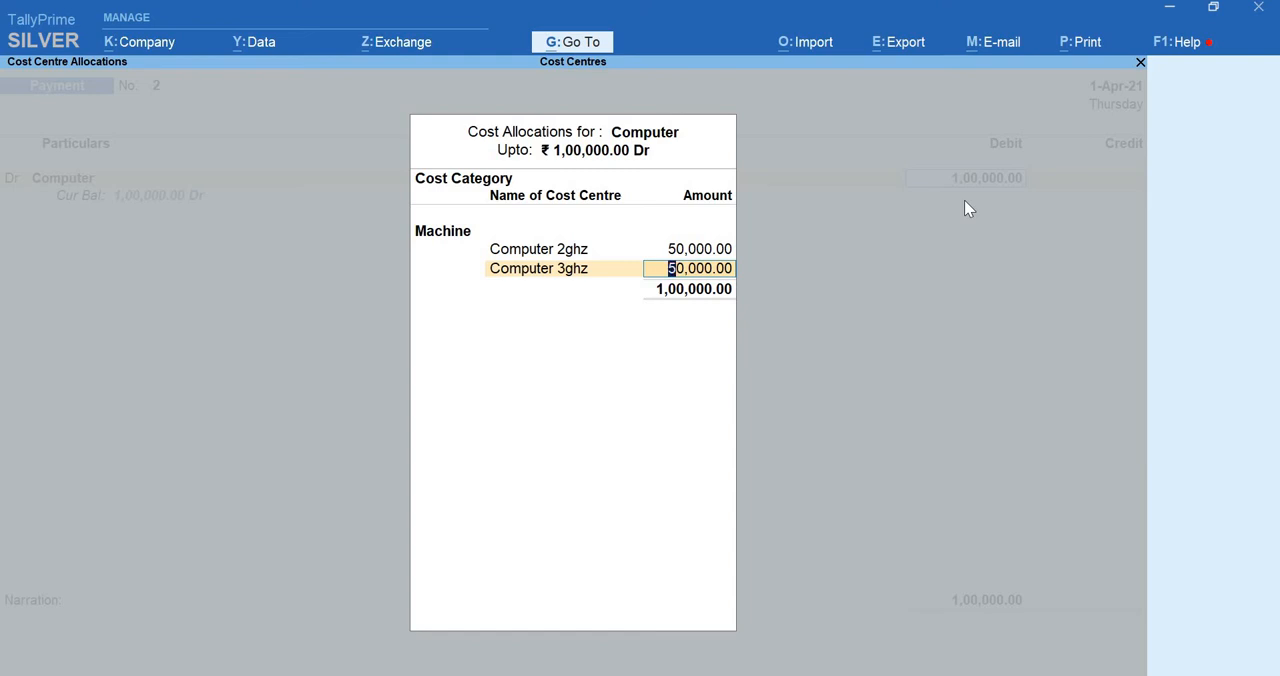
pyautogui.press('Return')
pyautogui.press('Return')
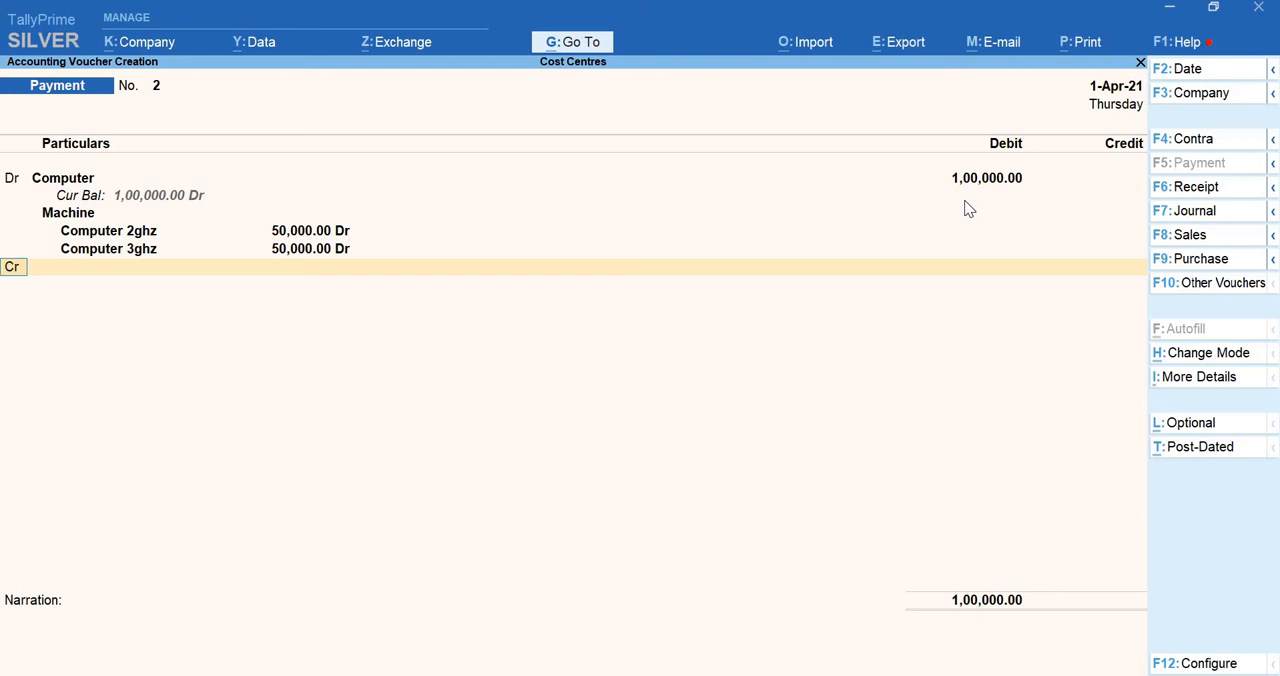
# Add a credit line for the Cash ledger with an amount of 1,00,000
pyautogui.press('Return')
pyautogui.write('Cash')
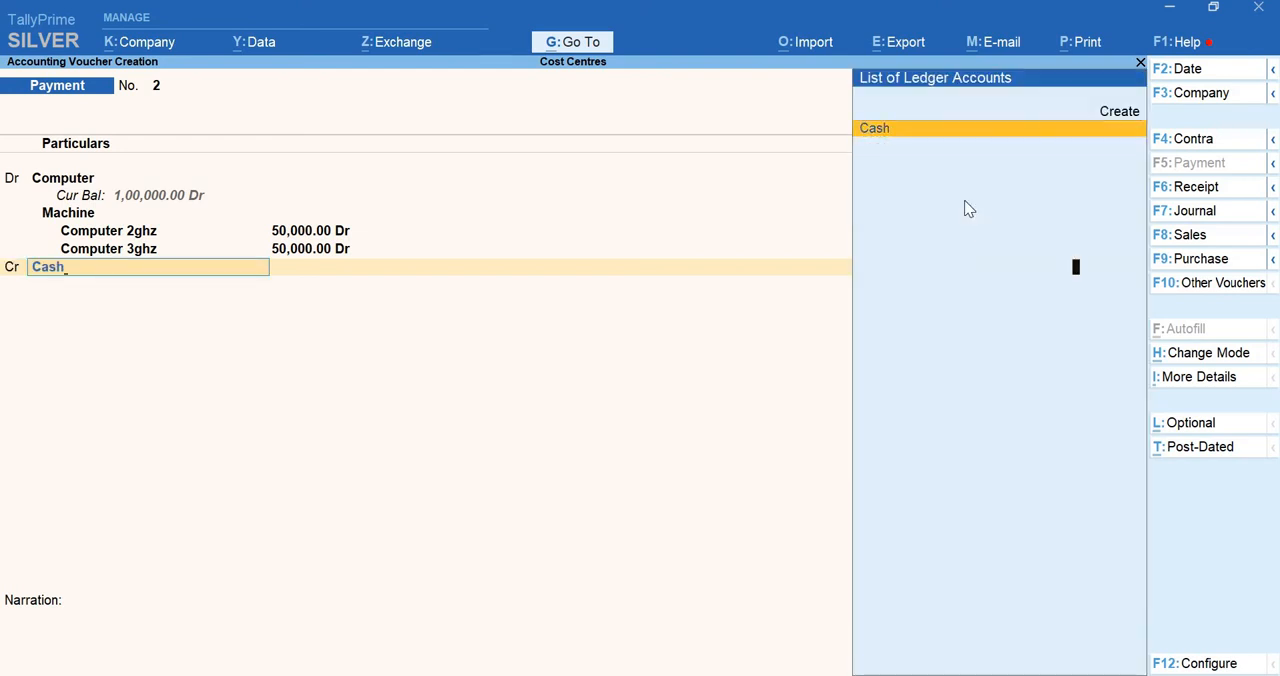
pyautogui.press('Return')
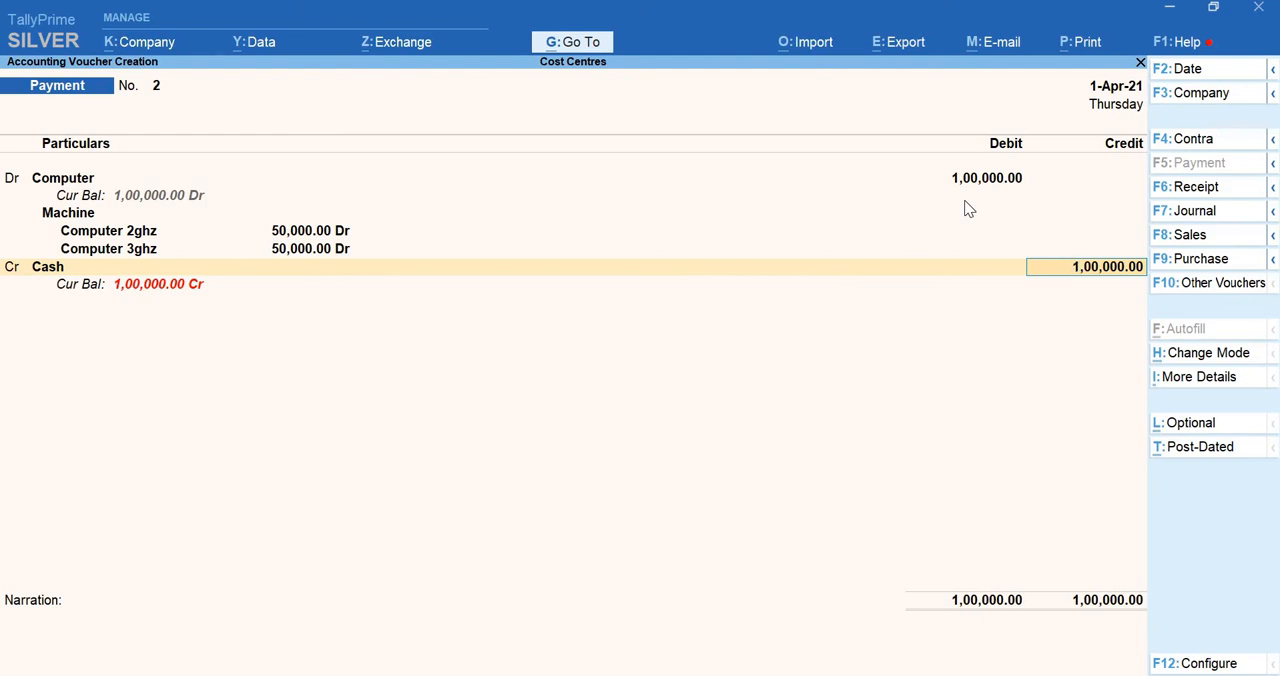
pyautogui.press('Return')
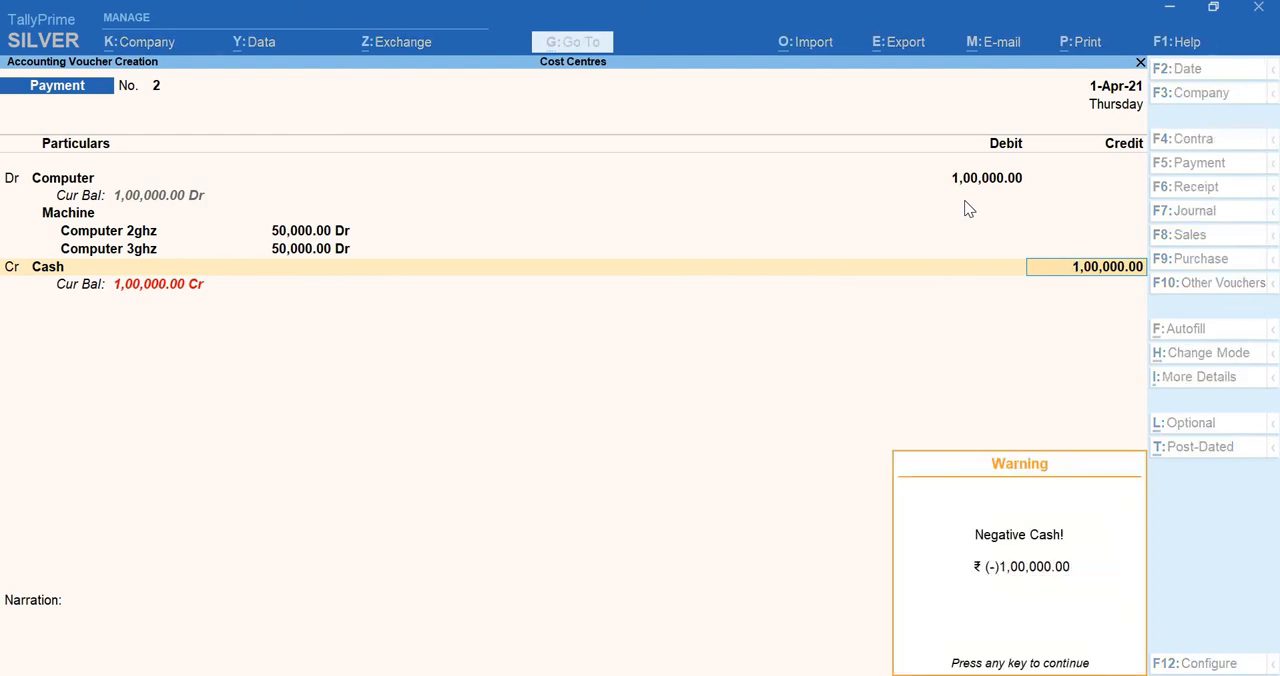
pyautogui.press('Return')
# Enter the narration "being computers purchased" and save the second payment voucher
pyautogui.write('(')
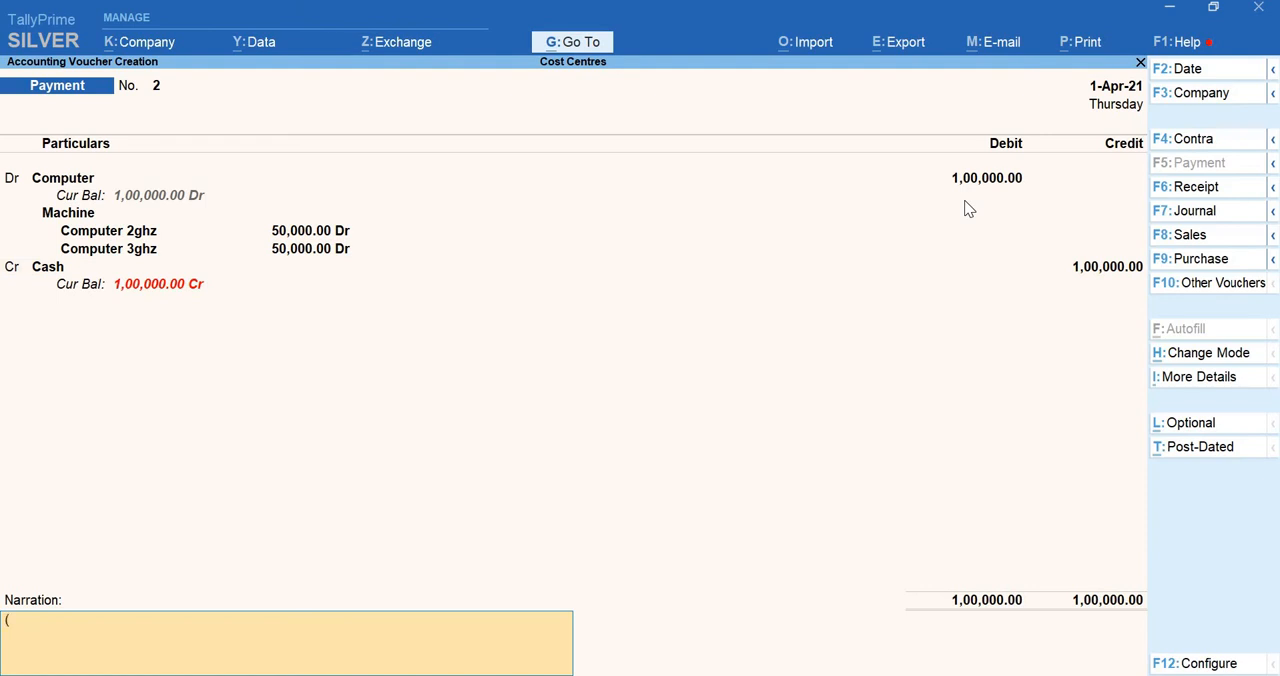
pyautogui.write('being compute')
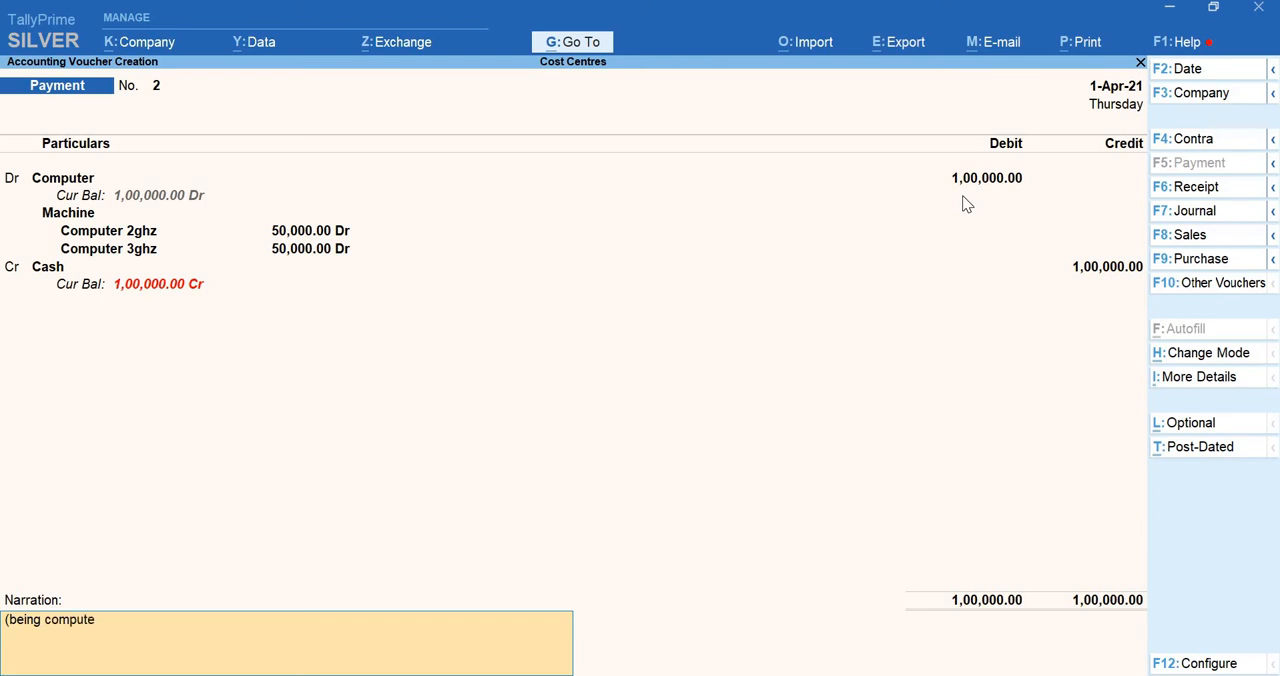
pyautogui.write('rs purchased')
pyautogui.press('Return')
pyautogui.press('Return')
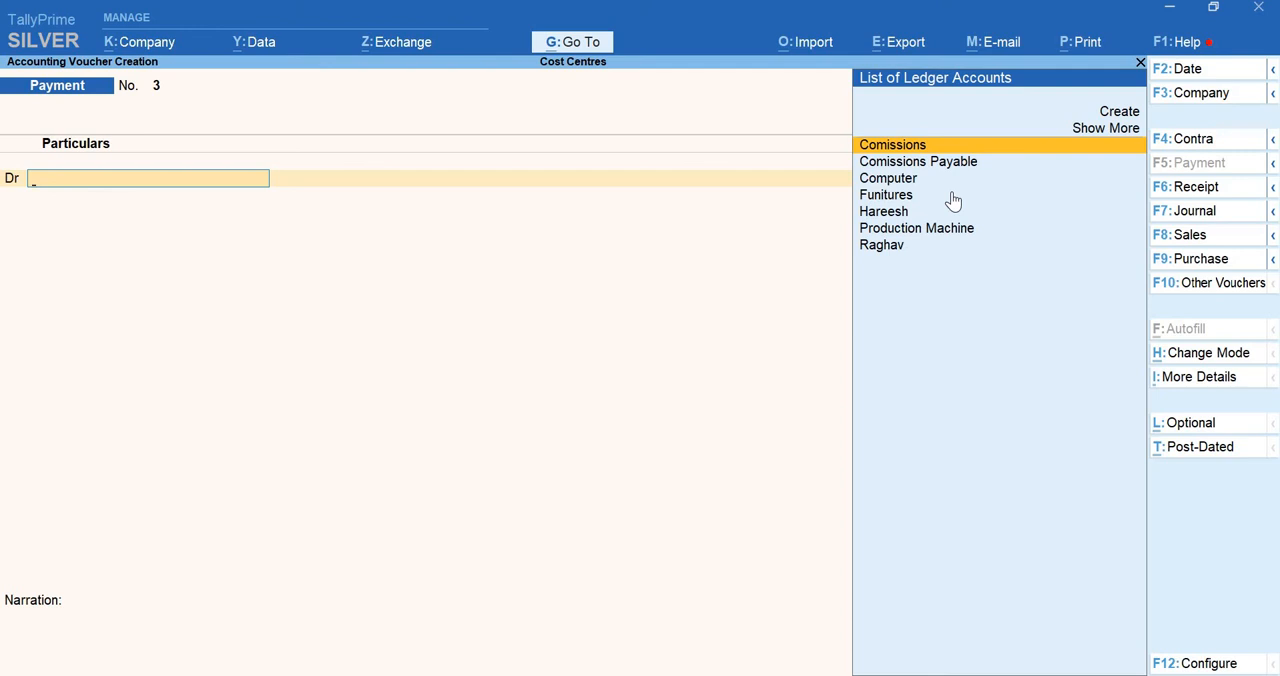
# Debit the Production Machine ledger 5,00,000 in the third payment voucher
pyautogui.write('Ma')
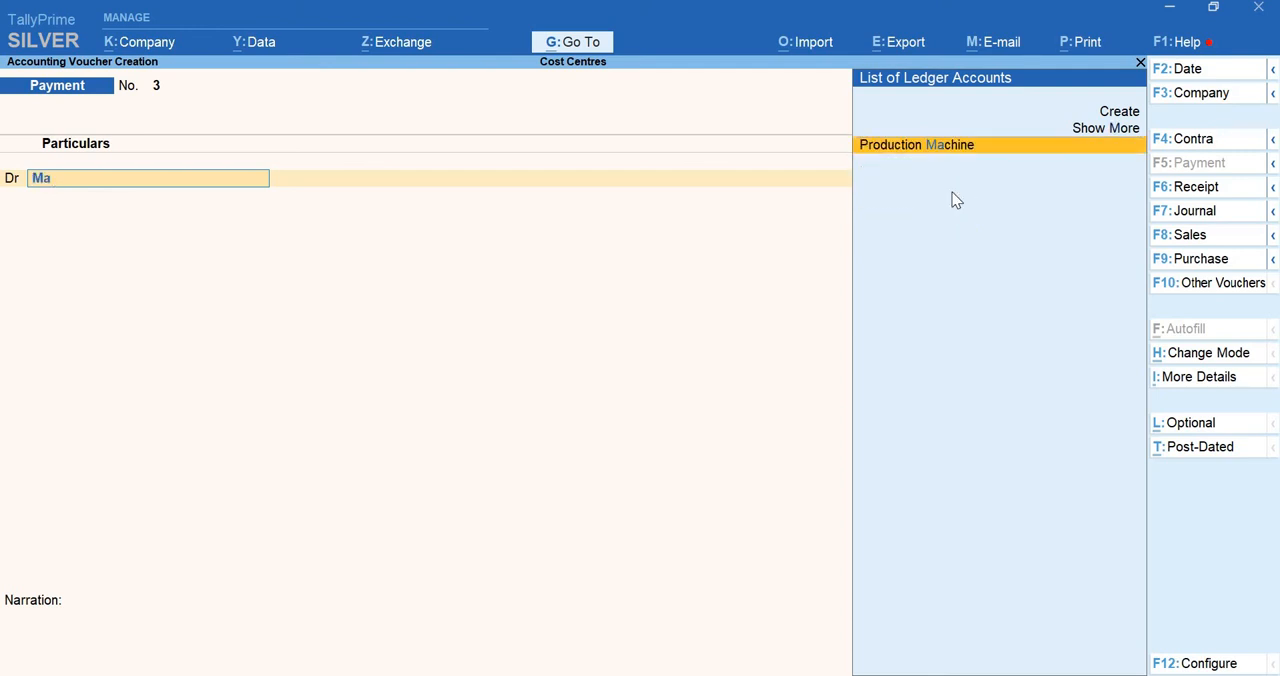
pyautogui.press('Return')
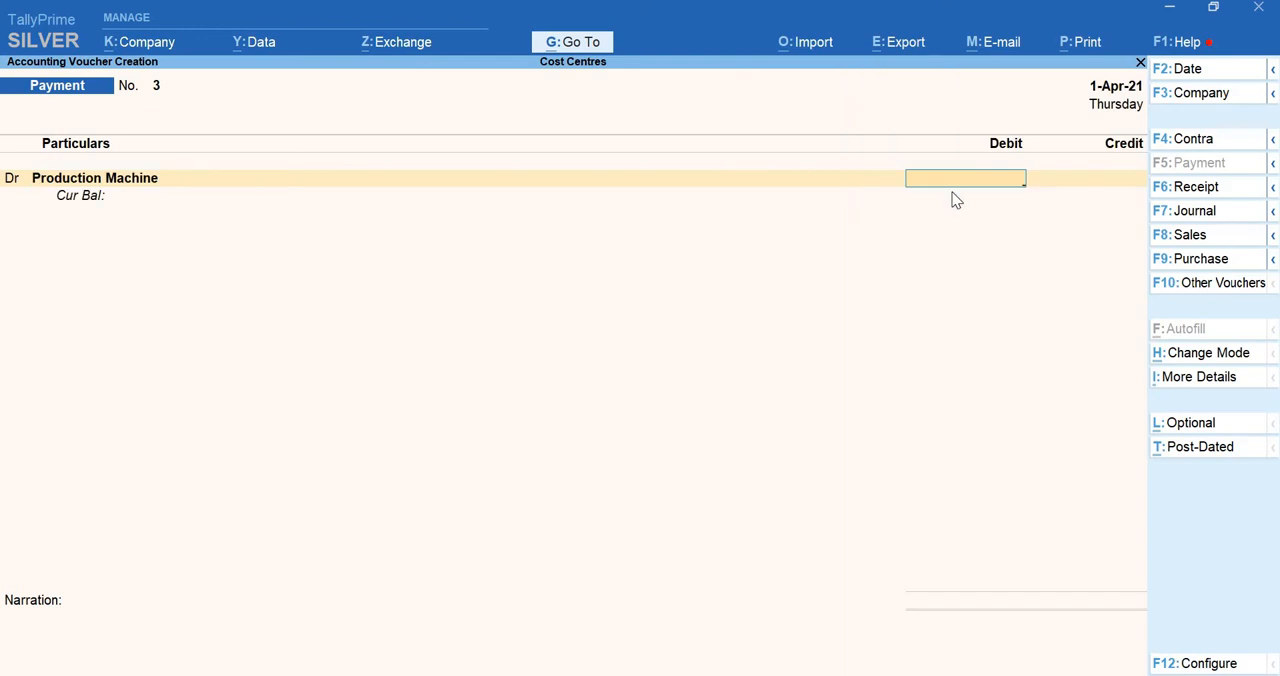
pyautogui.write('500000')
pyautogui.press('Return')
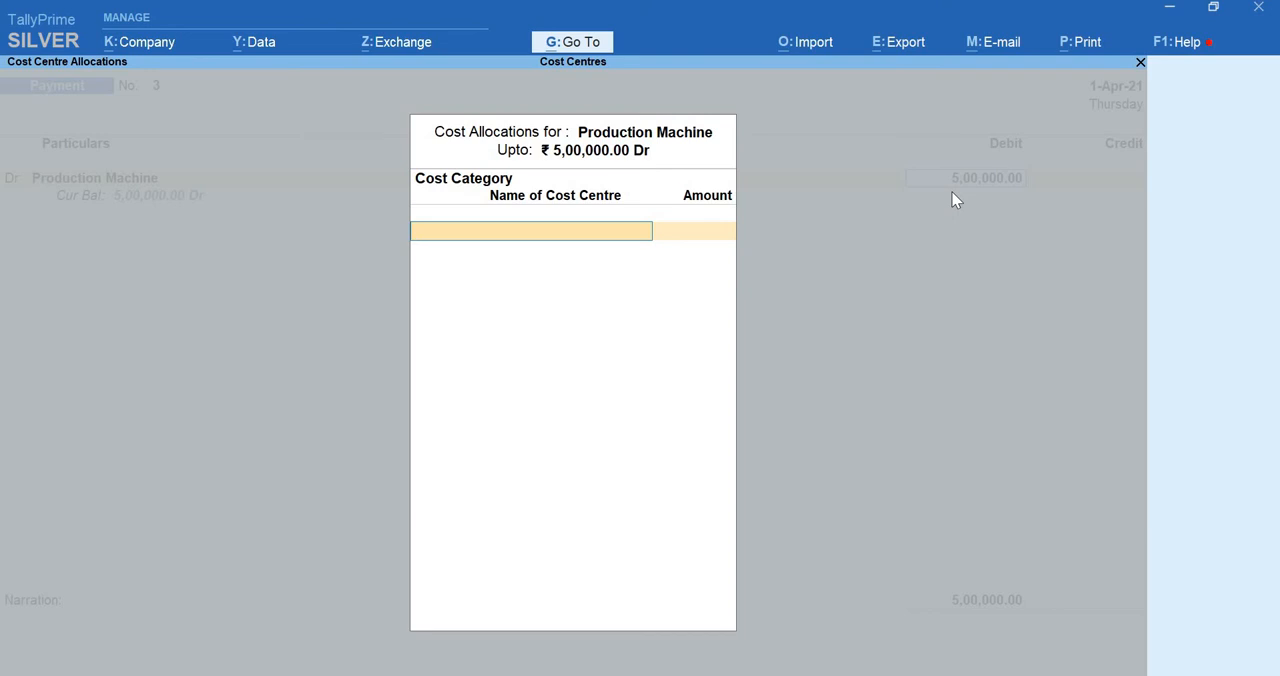
# Allocate the debit under the Production Machine category: 2,00,000 to Winding Machine and 3,00,000 to Packing Machine
pyautogui.write('M')
pyautogui.press('Down')
pyautogui.press('Down')
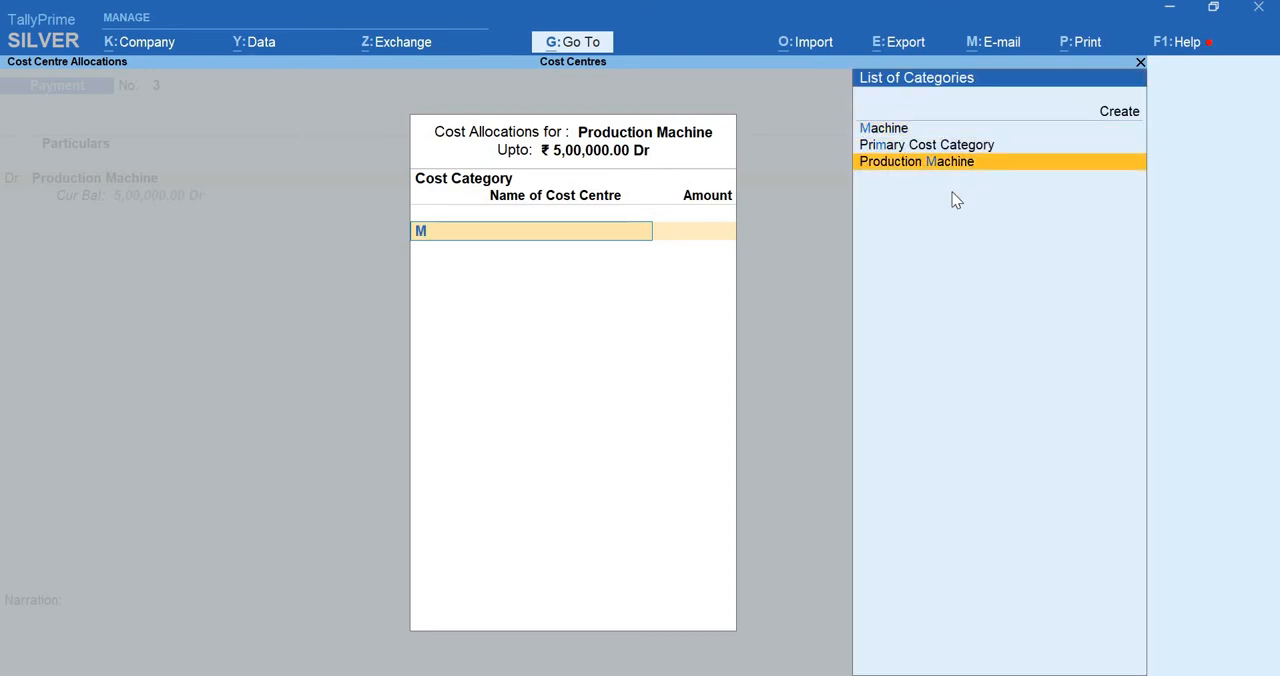
pyautogui.press('Return')
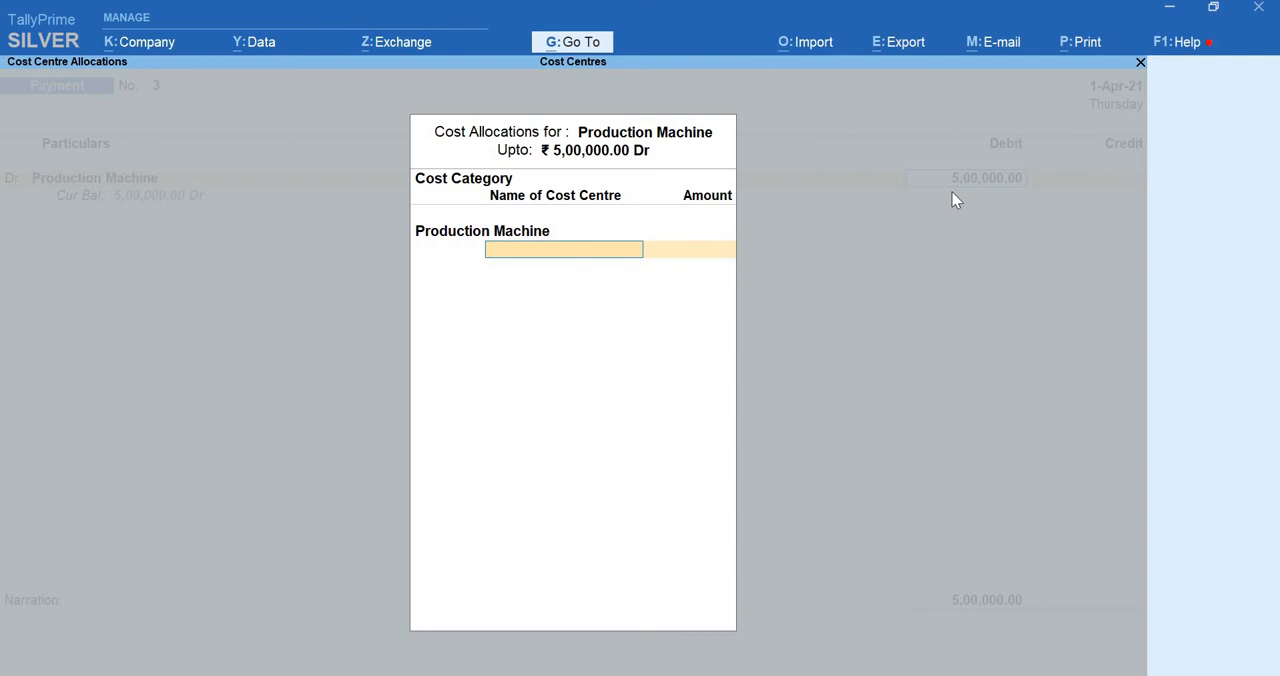
pyautogui.write('W')
pyautogui.press('Return')
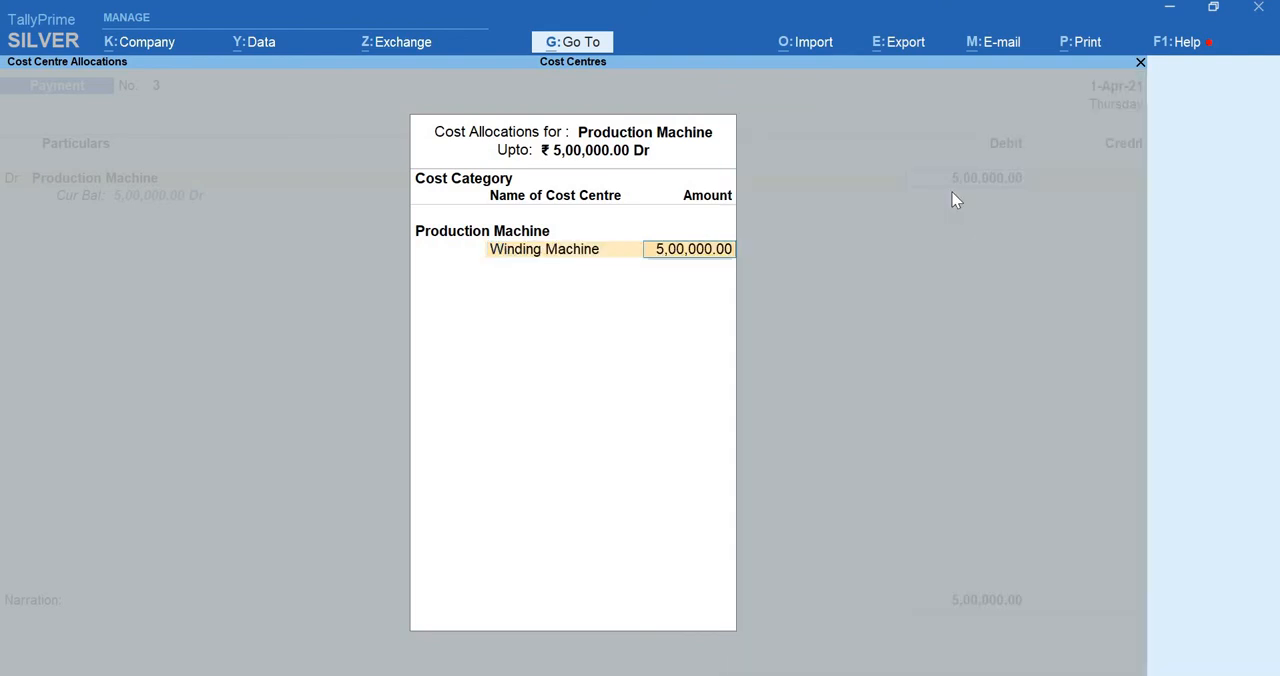
pyautogui.write('200000')
pyautogui.press('Return')
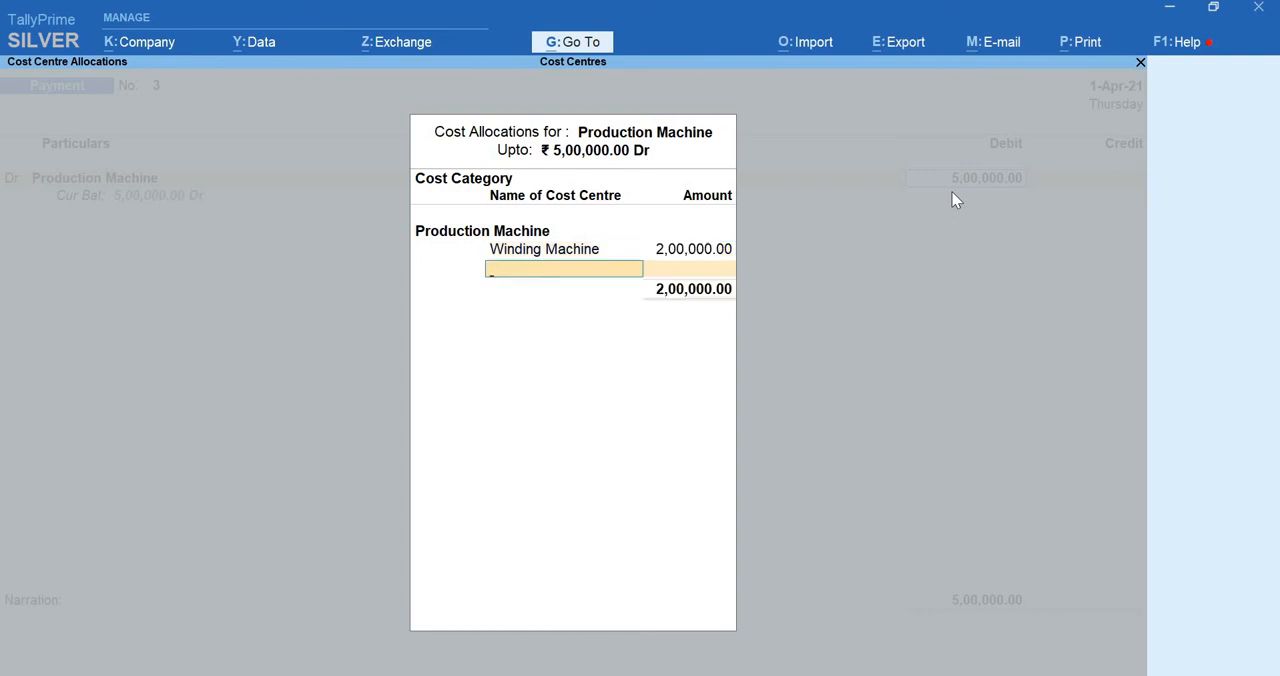
pyautogui.write('Pa')
pyautogui.press('Return')
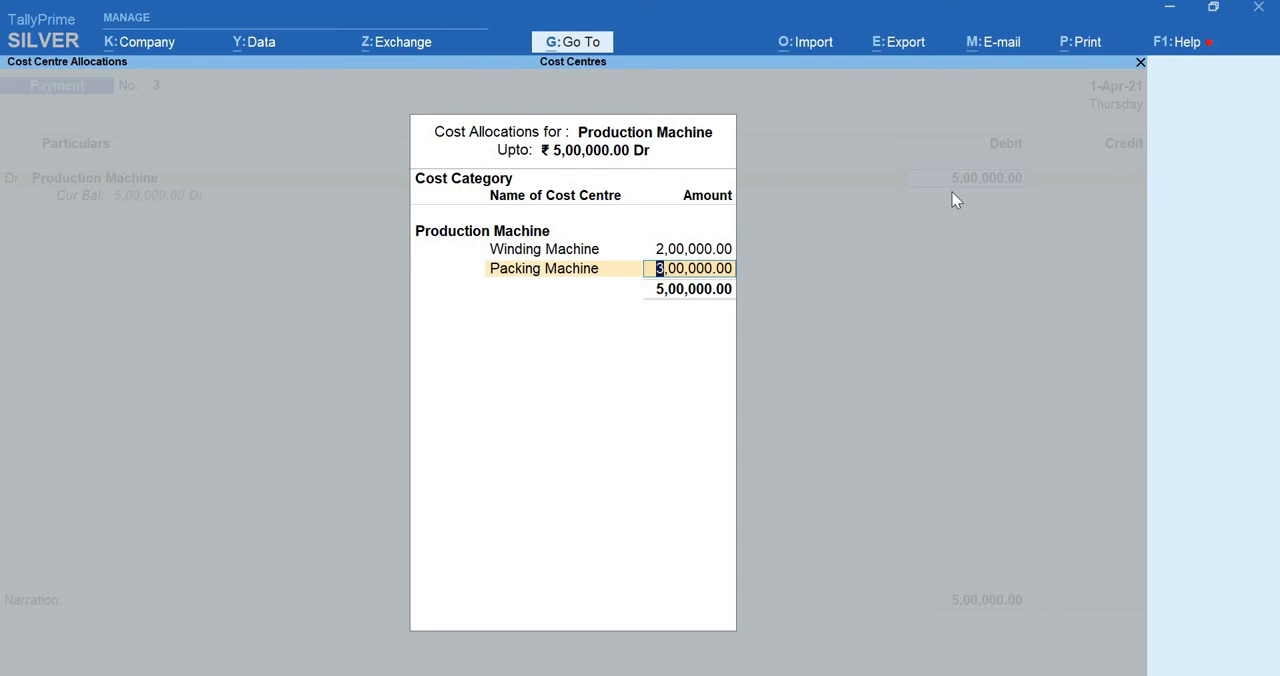
pyautogui.press('Return')
# Credit the Sbi ledger 5,00,000 and accept its cheque bank allocation with the instrument number left blank
pyautogui.press('Return')
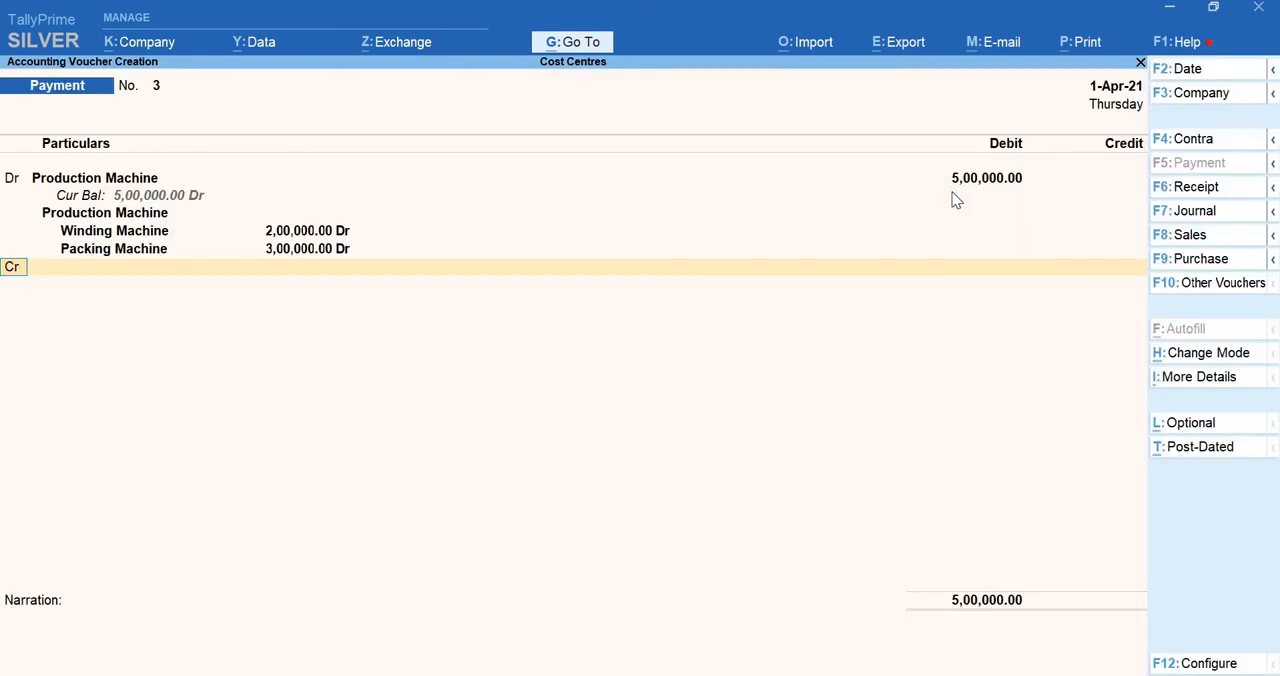
pyautogui.press('Return')
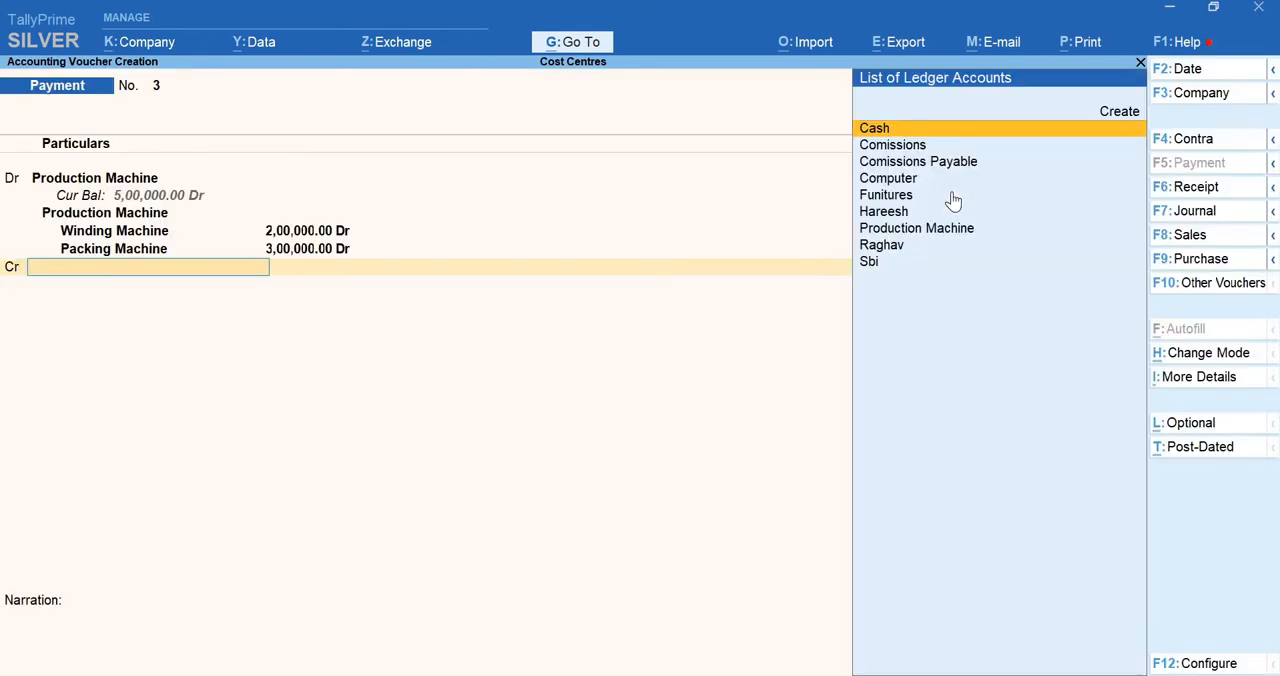
pyautogui.write('Sbi')
pyautogui.press('Return')
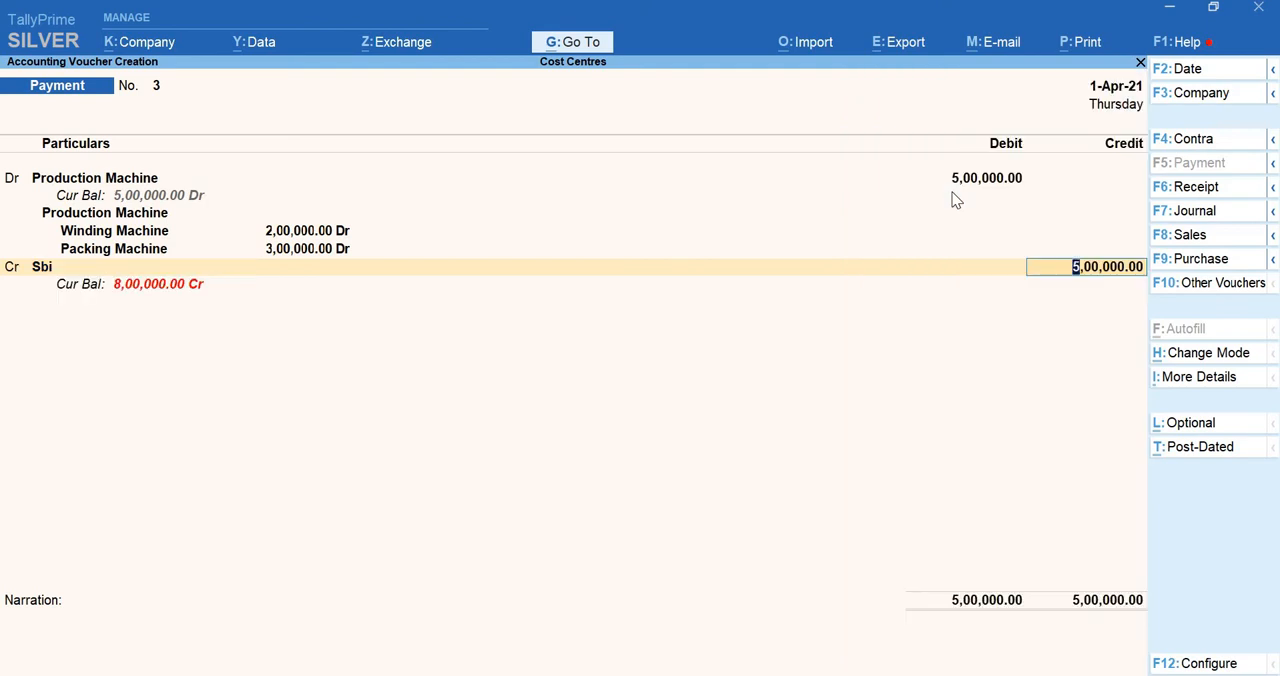
pyautogui.press('Return')
pyautogui.press('Return')
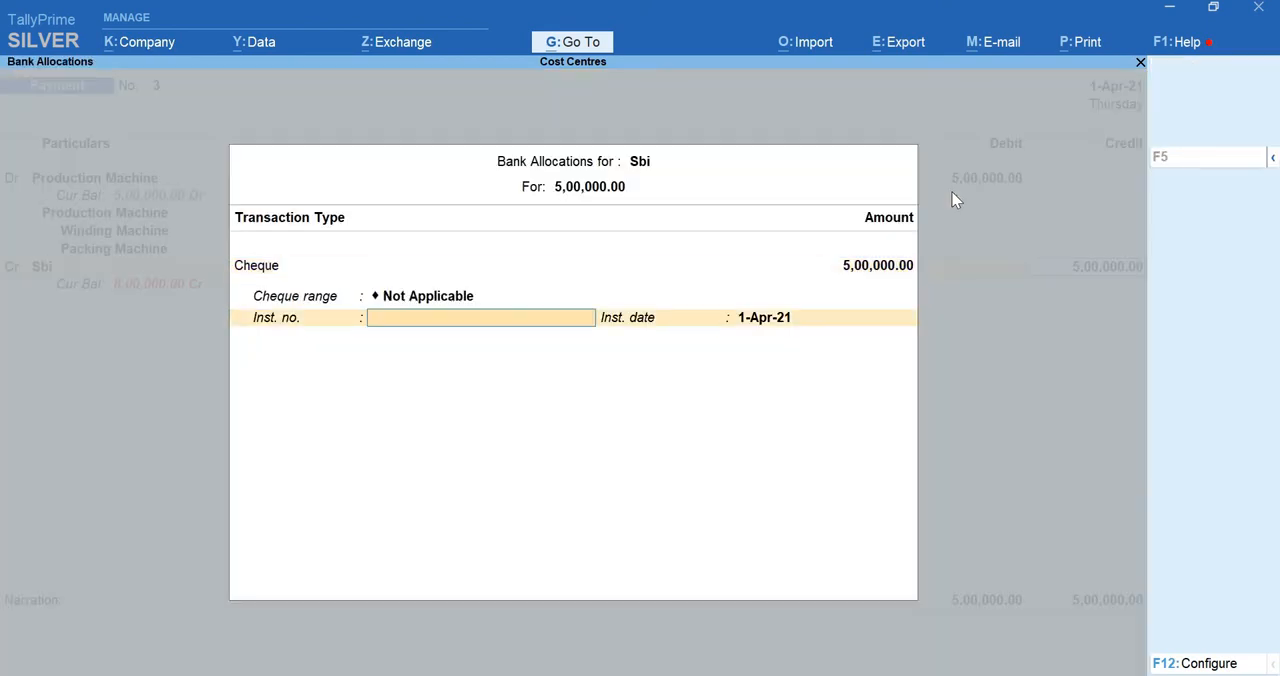
pyautogui.press('Return')
pyautogui.press('Return')
# Enter the narration "(being machine puchased for pproductions)" and save the third payment voucher
pyautogui.write('(')
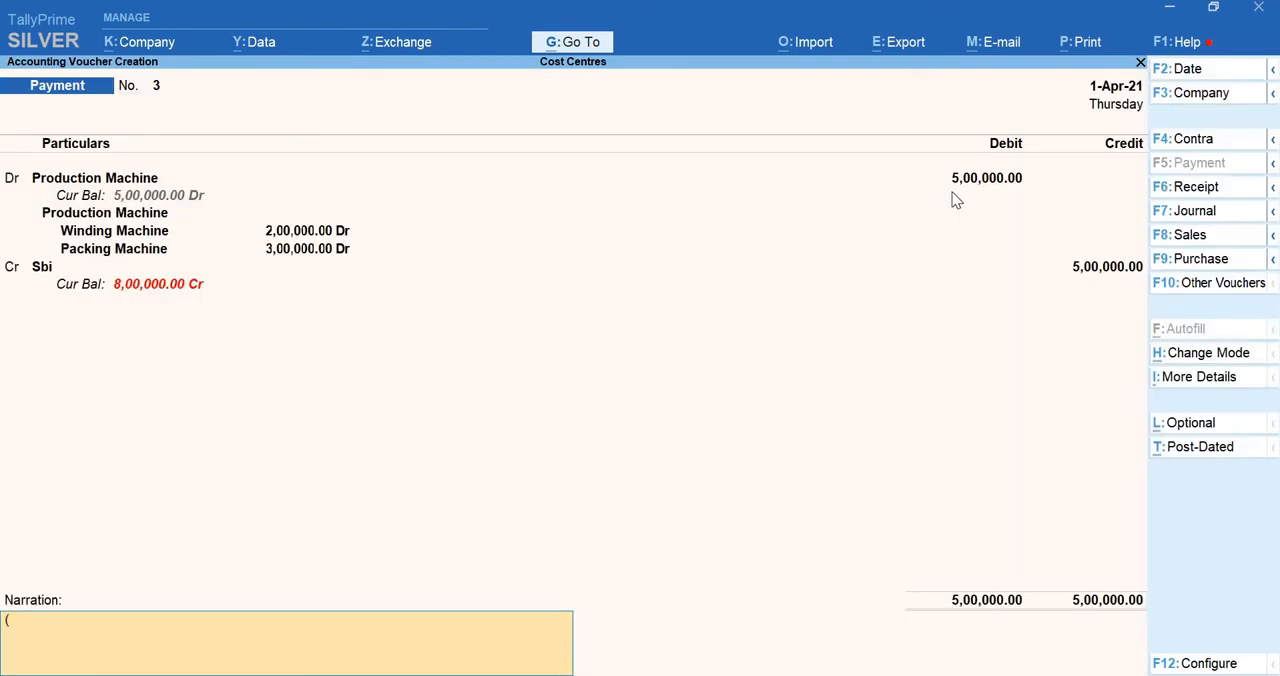
pyautogui.write('being machine puchased for pproductions')
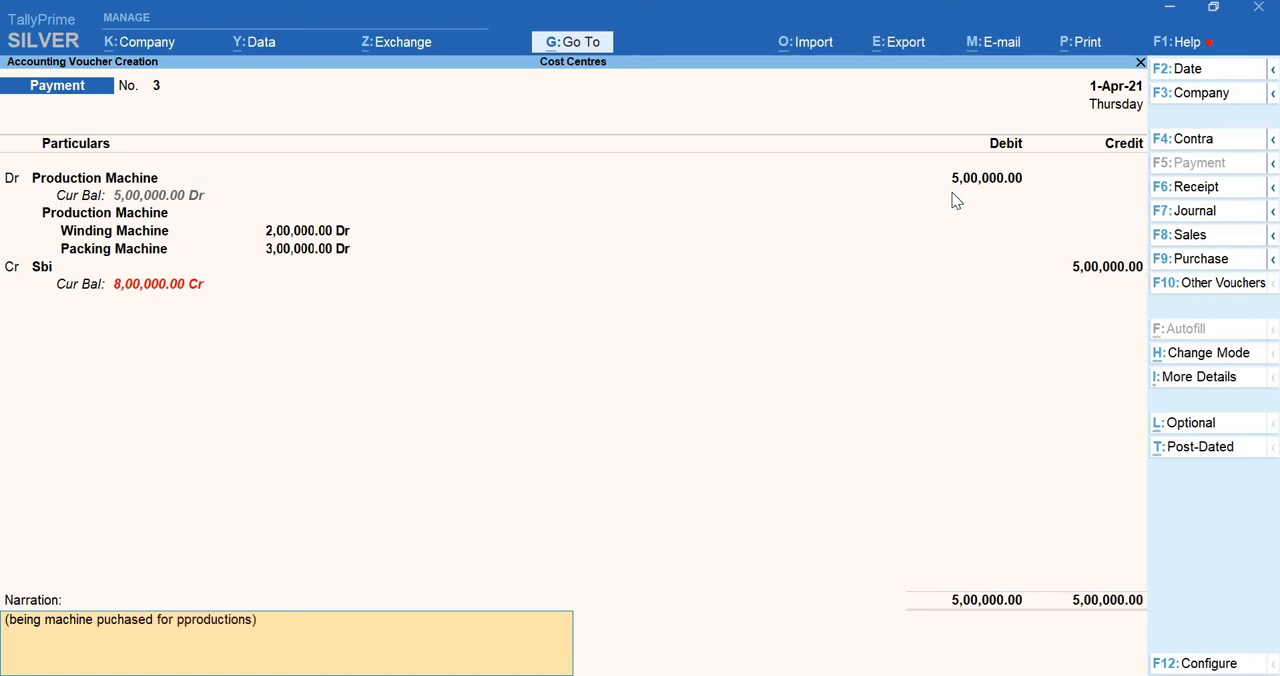
pyautogui.press('Return')
pyautogui.press('Return')
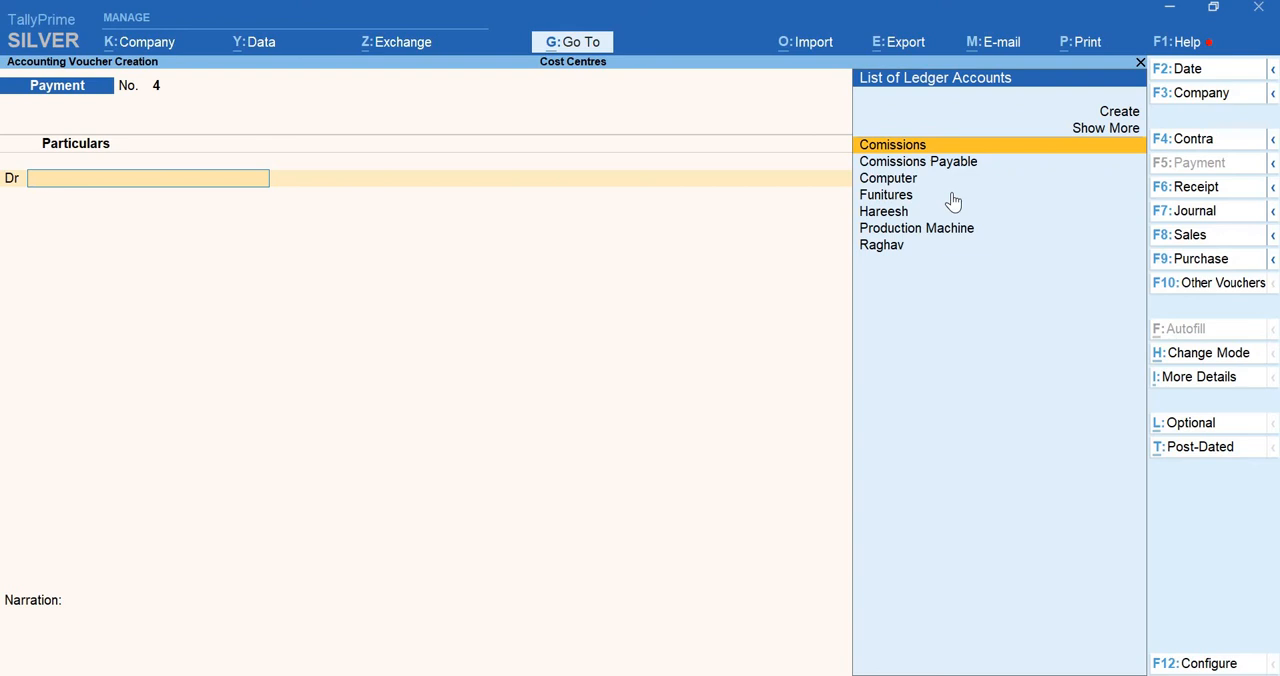
# Switch to a receipt voucher and credit the last-listed individual's ledger with 8,00,000
pyautogui.press('F6')
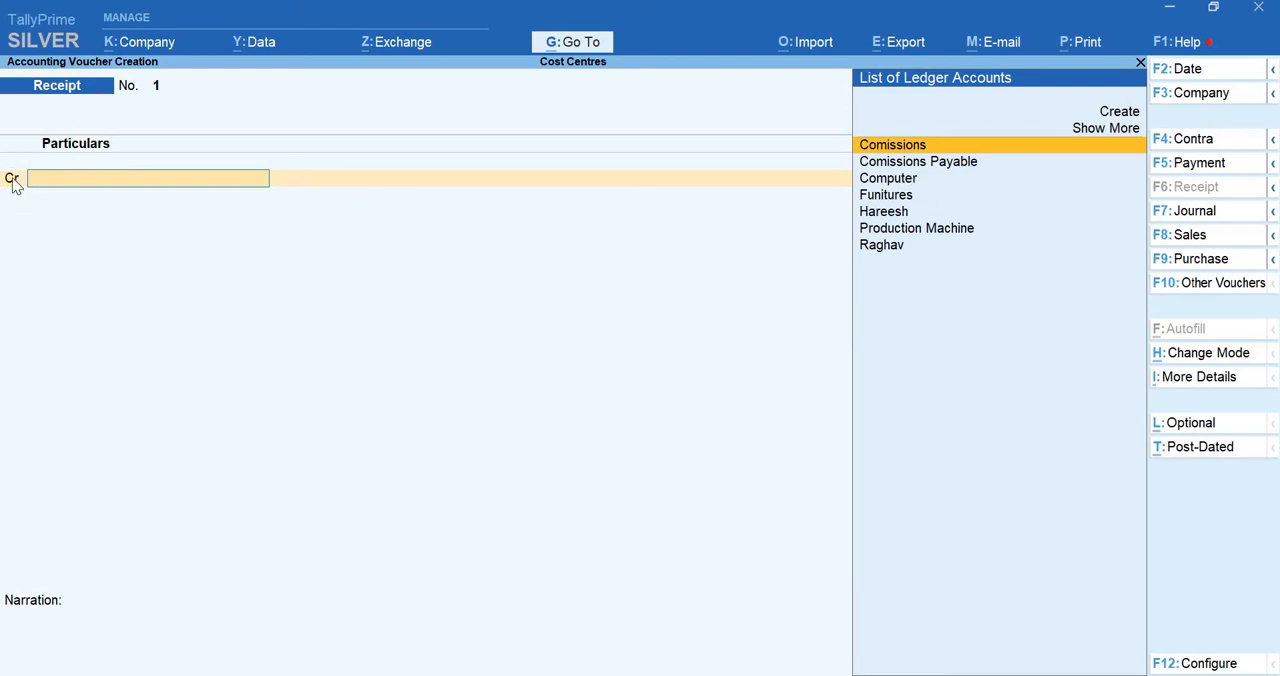
pyautogui.press('F5')
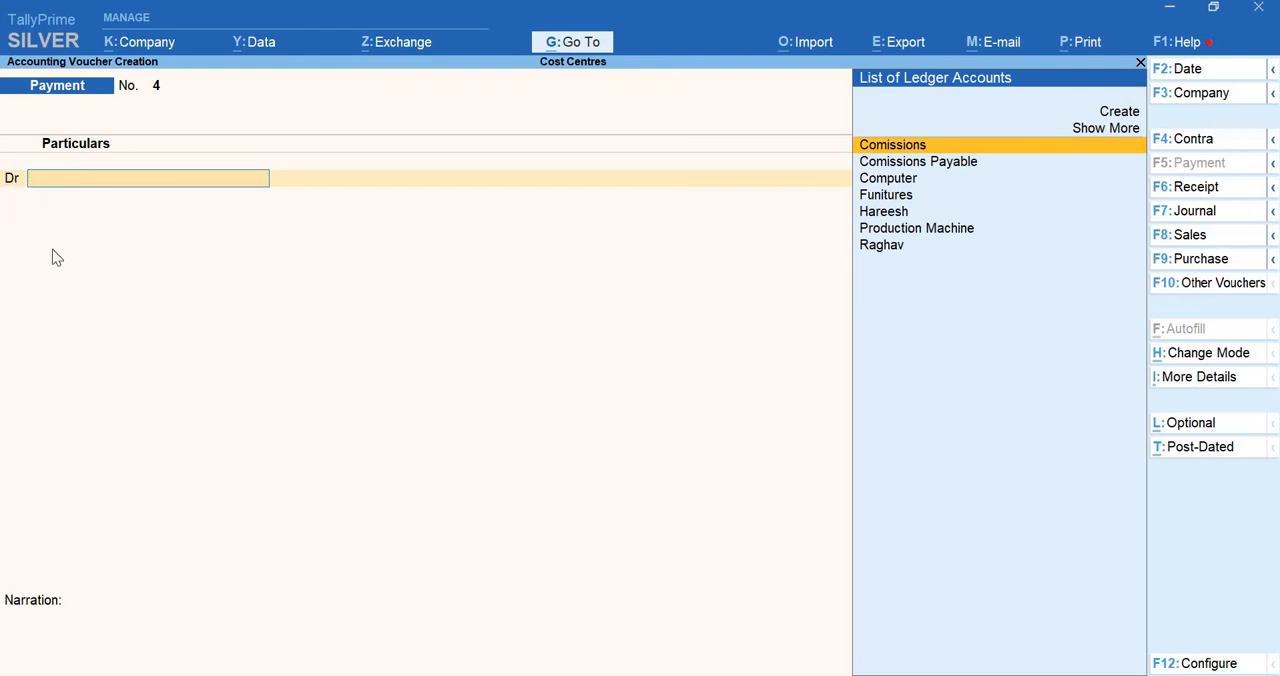
pyautogui.press('F6')
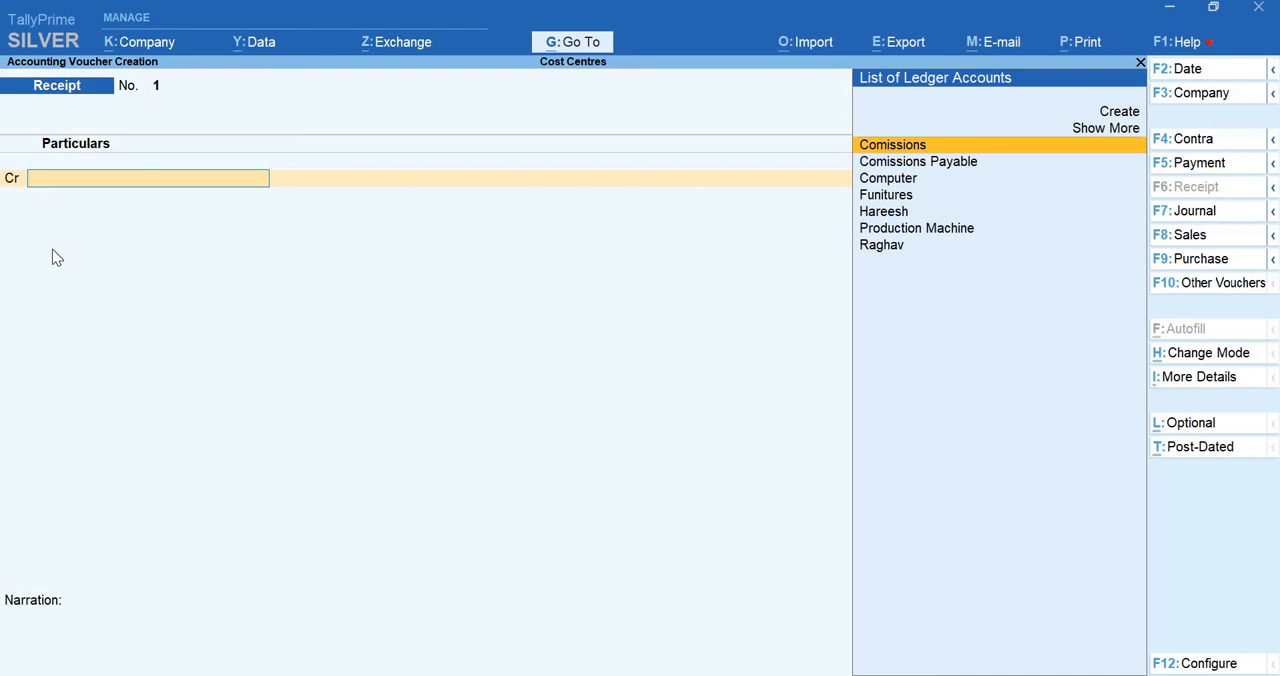
pyautogui.write('Rag')
pyautogui.press('Return')
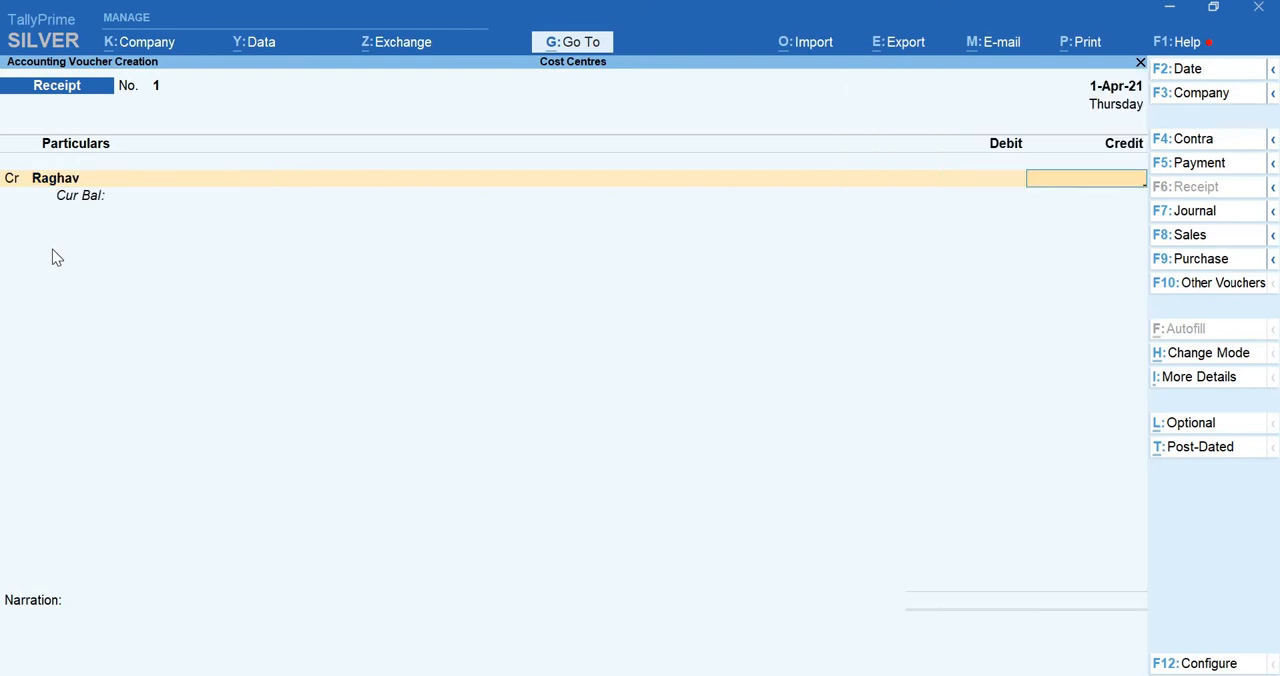
pyautogui.write('8000000')
pyautogui.press('BackSpace')
pyautogui.press('Return')
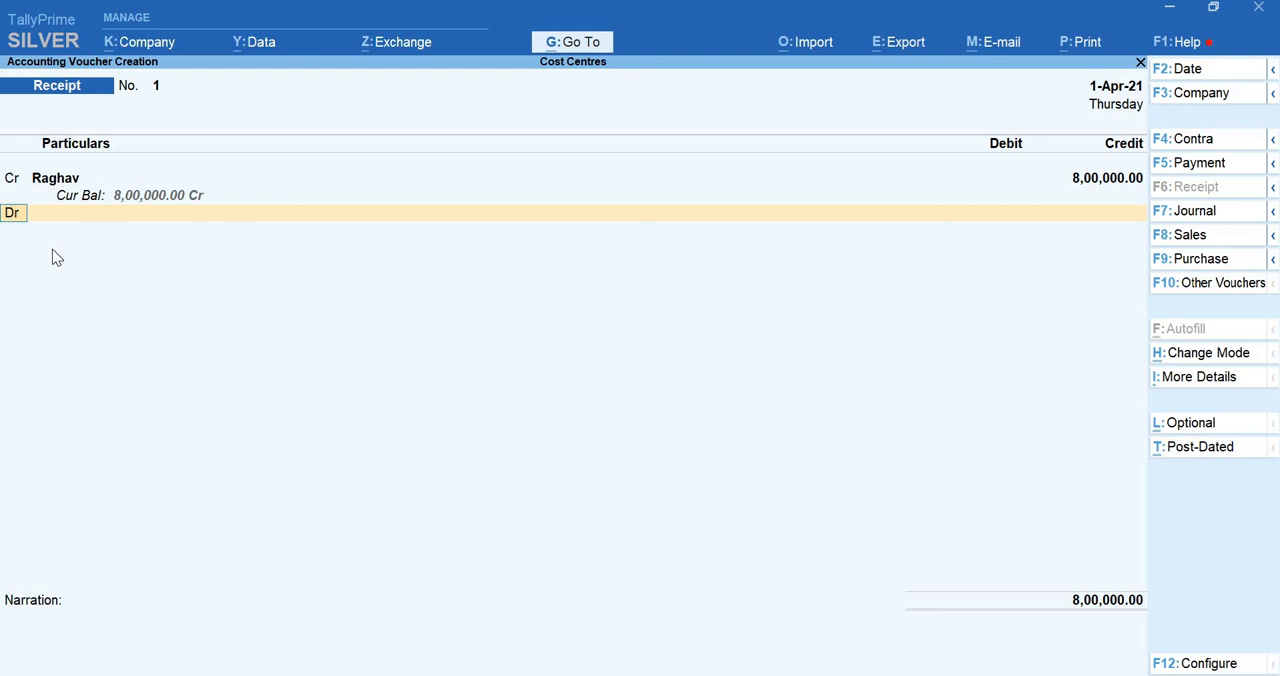
# Debit the Cash ledger with 8,00,000 in the first receipt voucher
pyautogui.press('Return')
pyautogui.write('Cash')
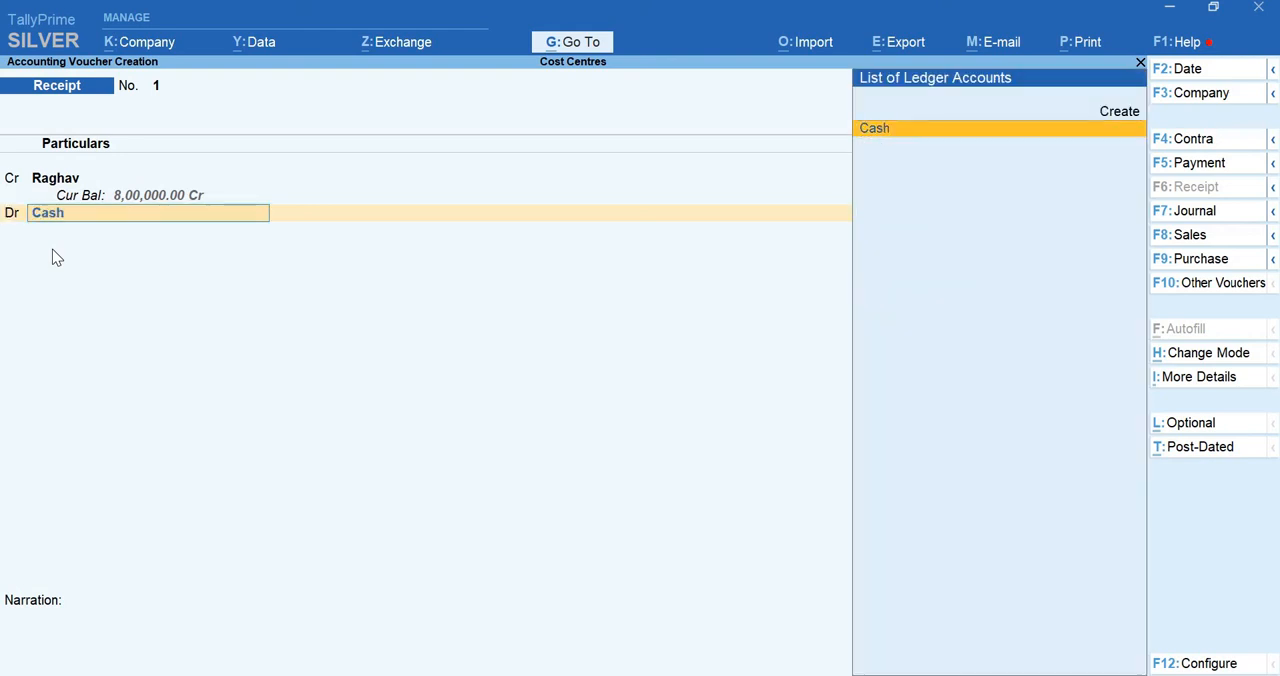
pyautogui.press('Return')
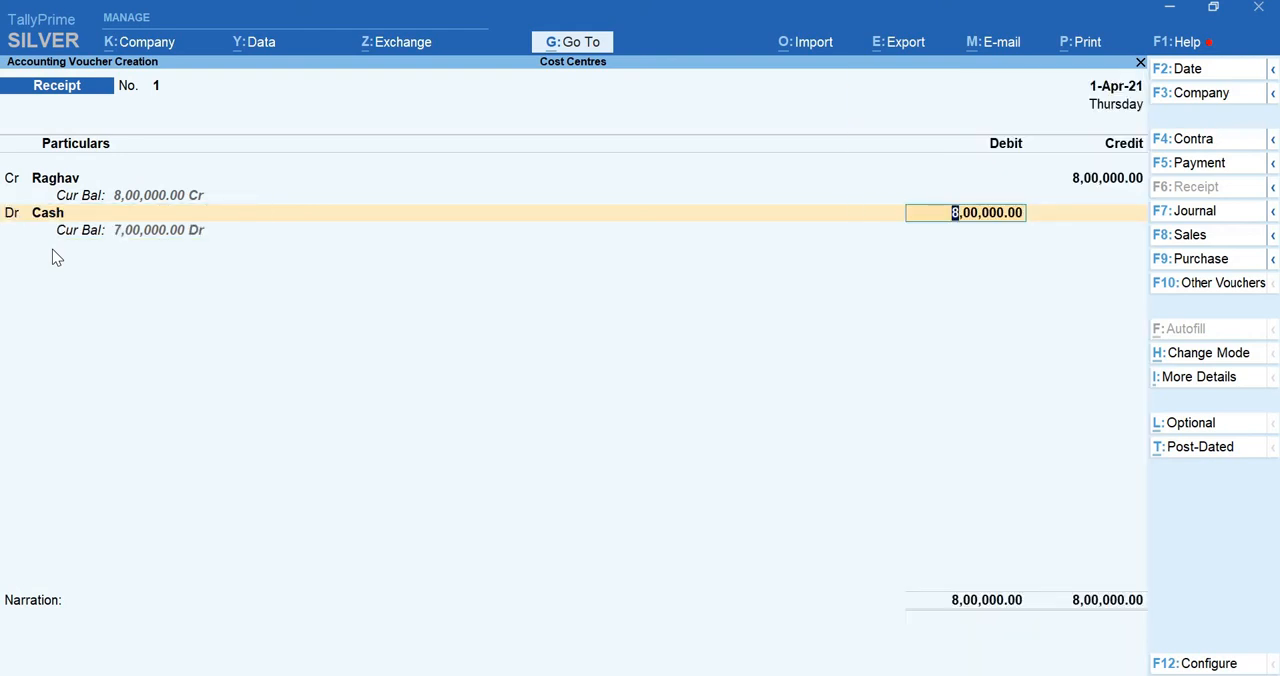
pyautogui.press('Return')
# Enter the narration "(being capital investment made)" and save the first receipt voucher
pyautogui.write('(being')
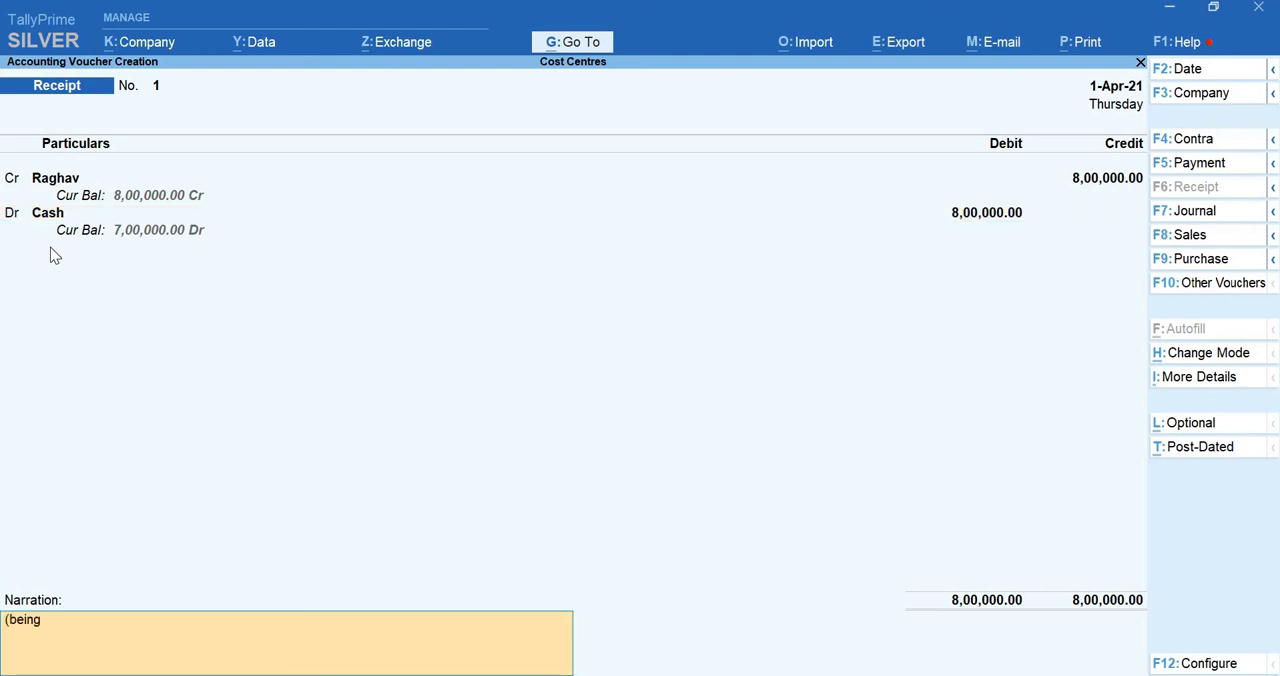
pyautogui.write(' capit')
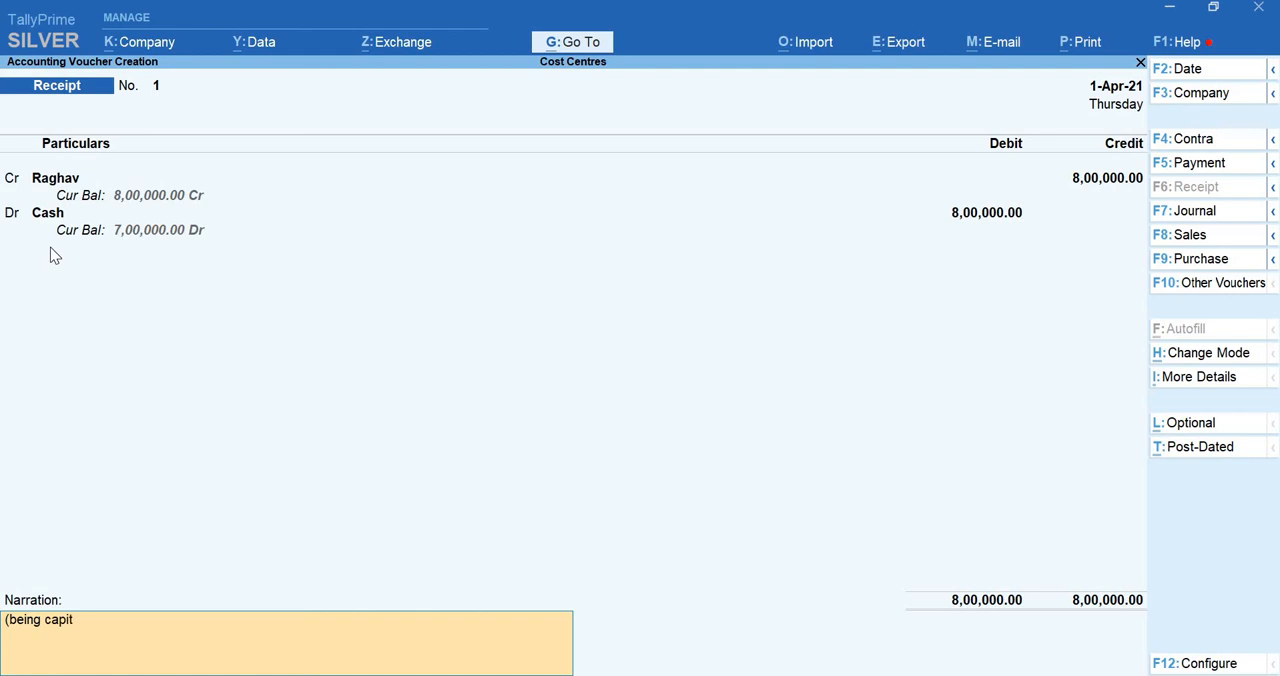
pyautogui.write('al investment made)')
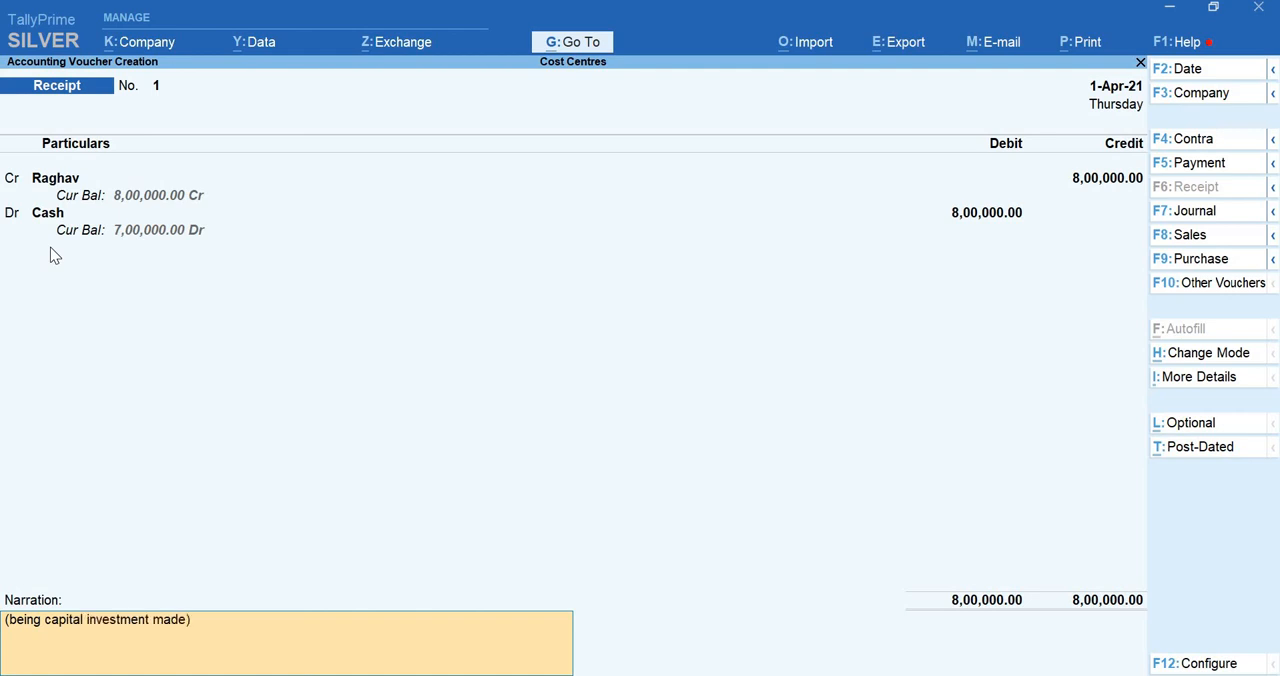
pyautogui.press('Return')
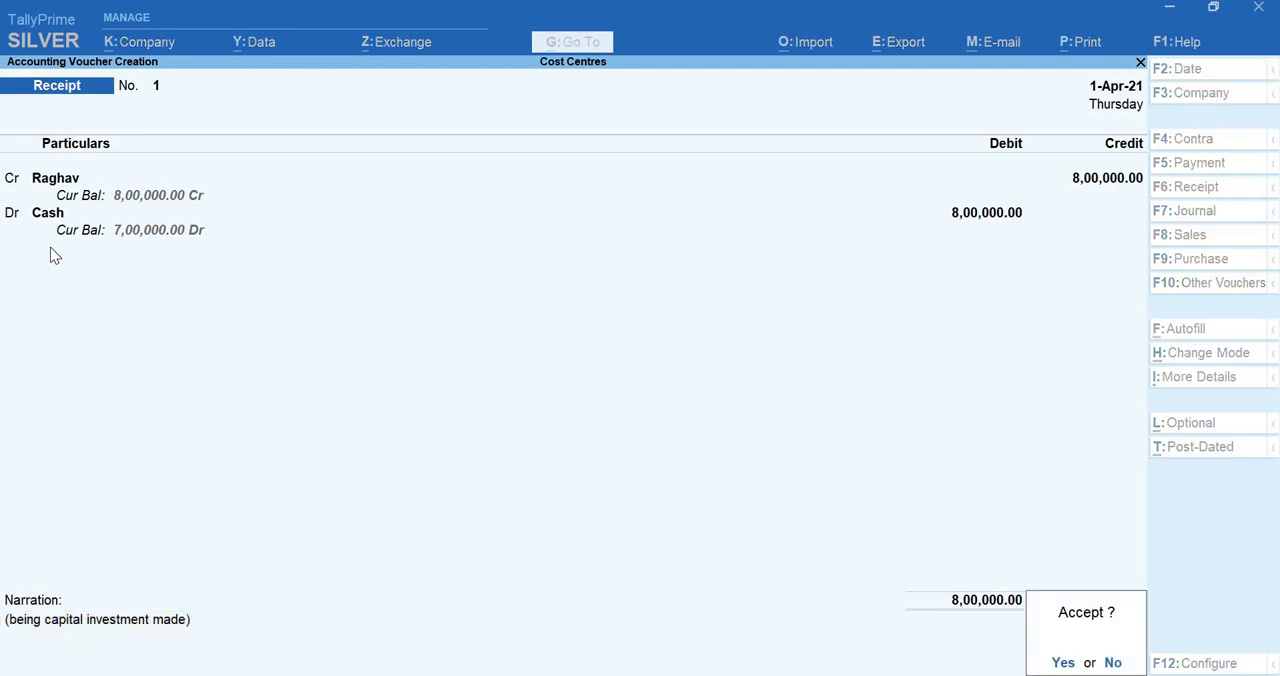
pyautogui.press('Return')
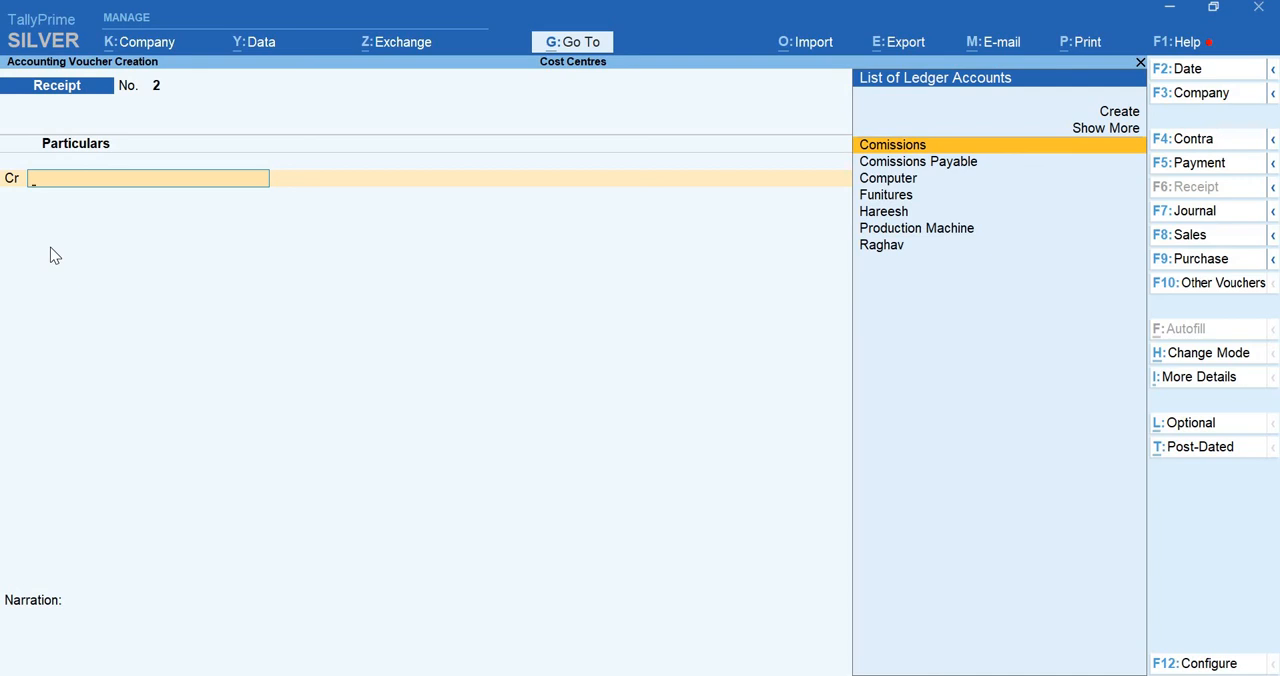
# In the second receipt voucher, credit the individual's ledger listed just below Funitures with 2,00,000
pyautogui.write('Hare')
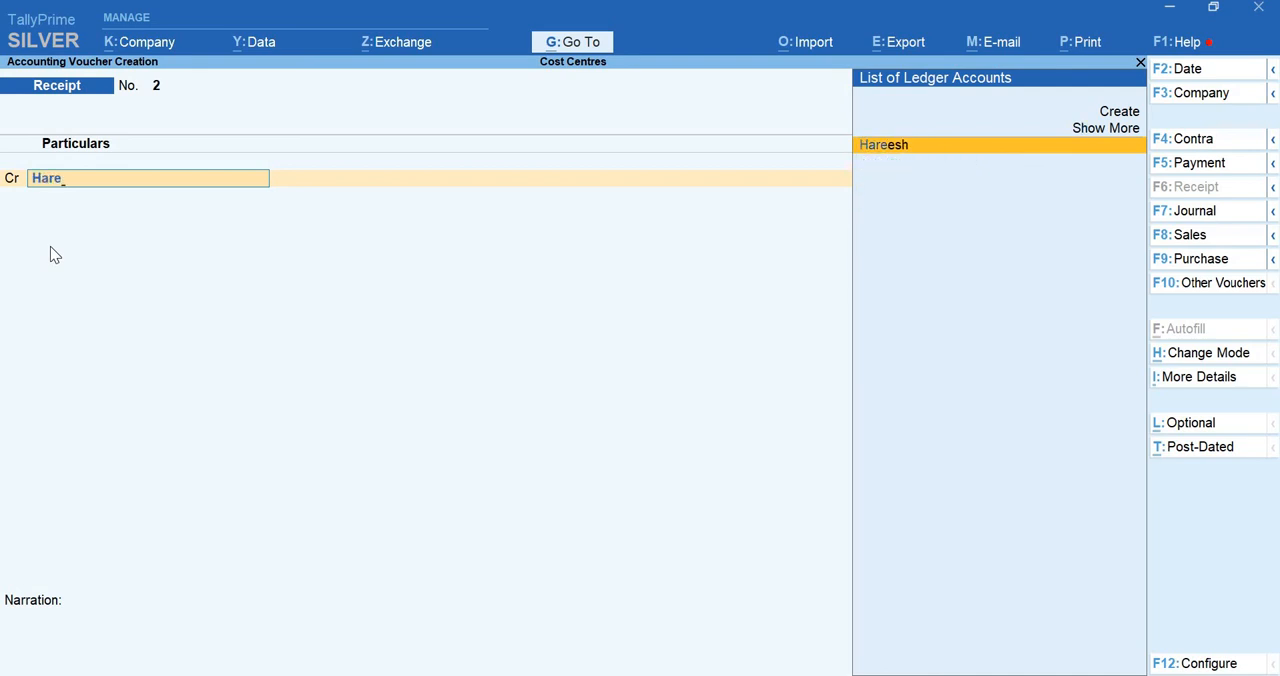
pyautogui.press('Return')
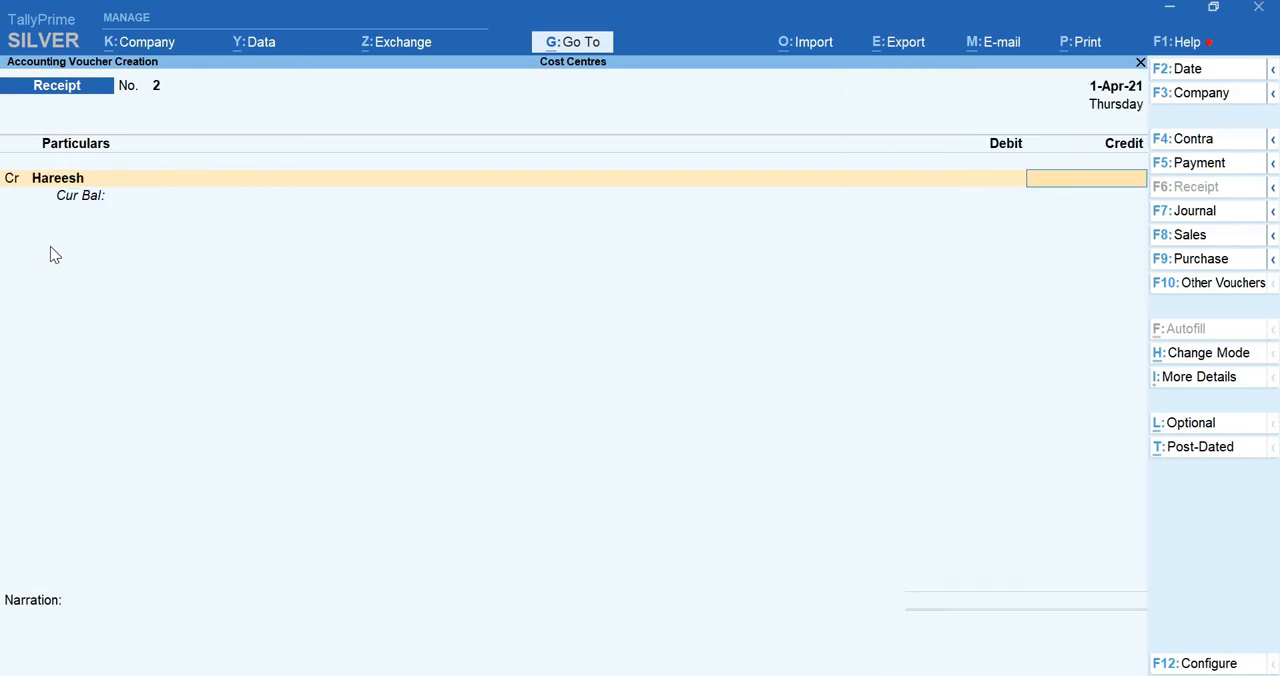
pyautogui.write('200000')
pyautogui.press('Return')
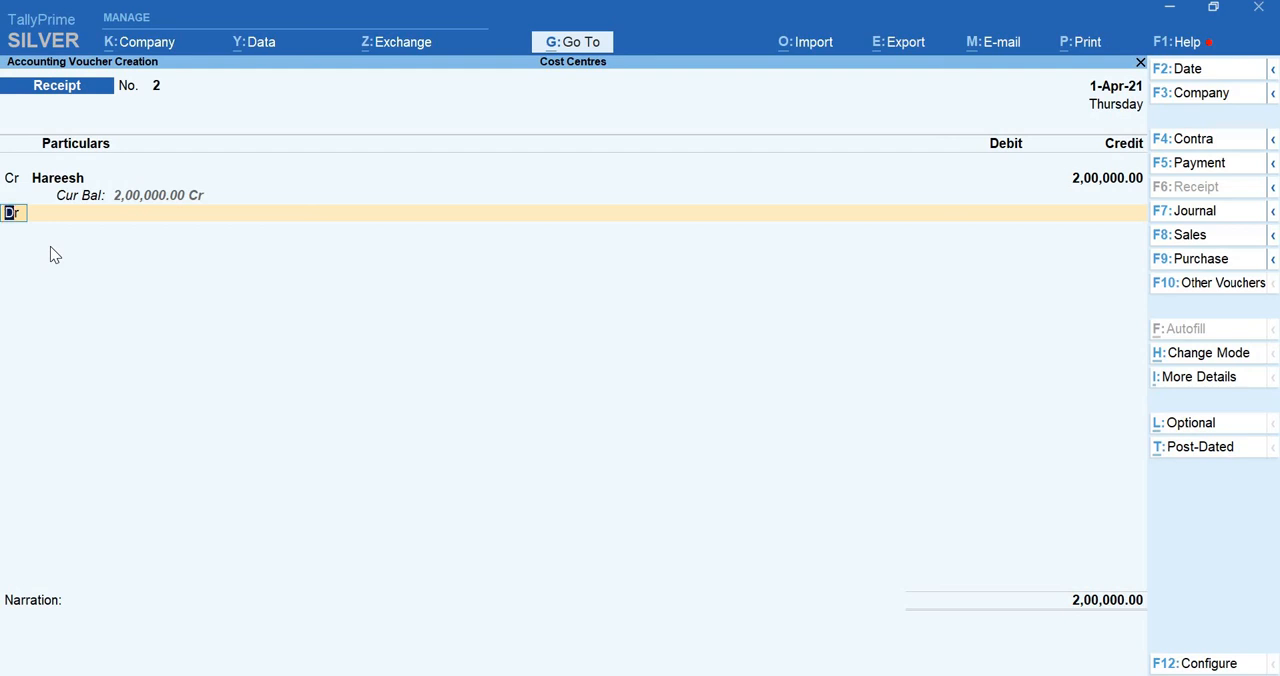
# Debit the Sbi ledger 2,00,000 and accept its Cheque/DD bank allocation with the instrument number and bank left blank
pyautogui.press('Return')
pyautogui.write('sb')
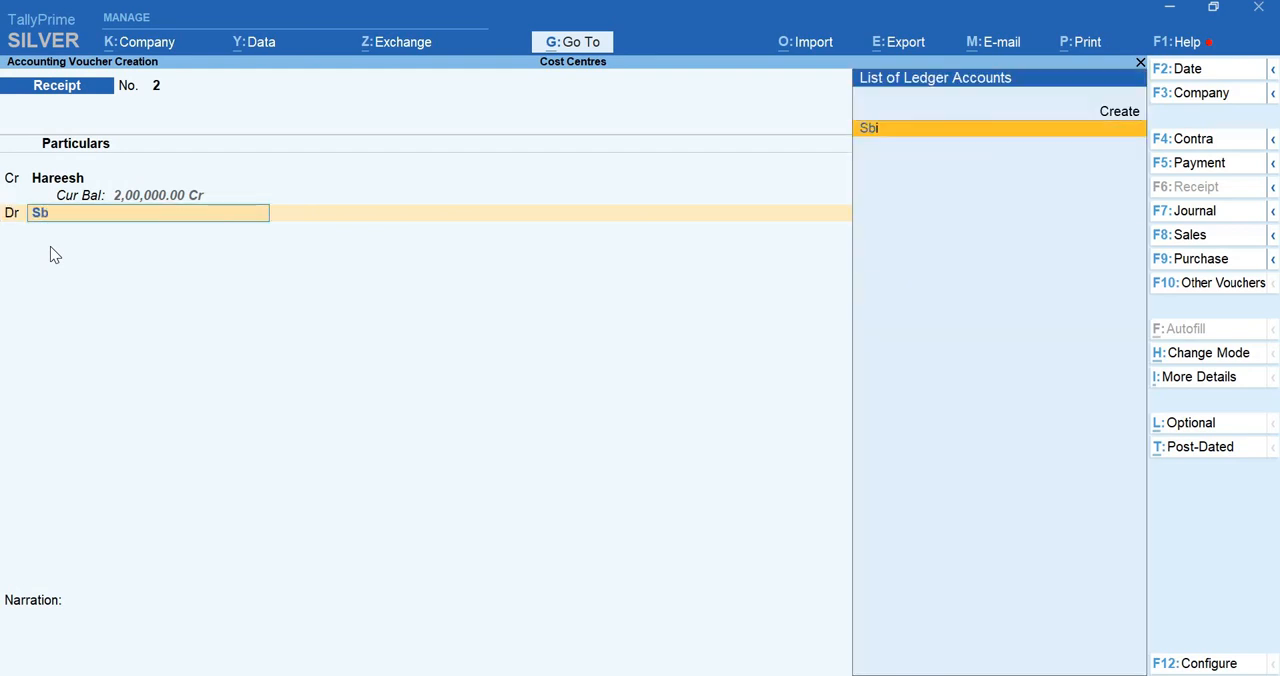
pyautogui.press('Return')
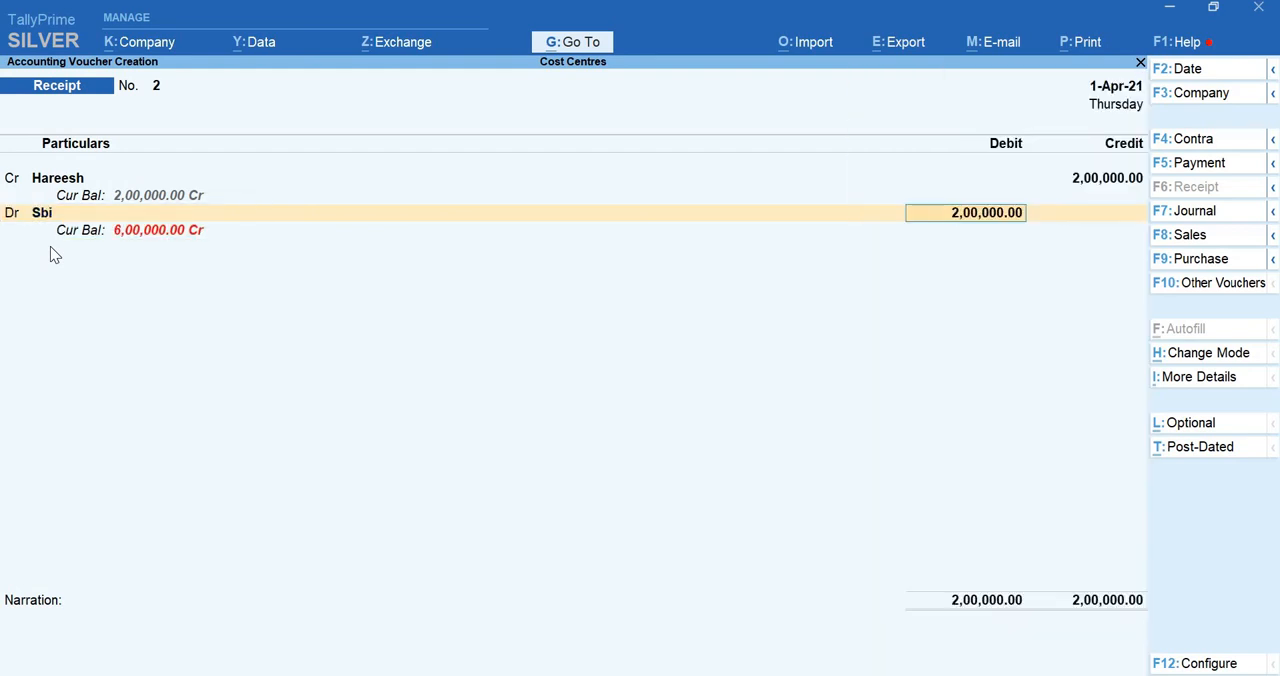
pyautogui.press('Return')
pyautogui.press('Return')
pyautogui.press('Return')
pyautogui.press('Return')
pyautogui.press('Return')
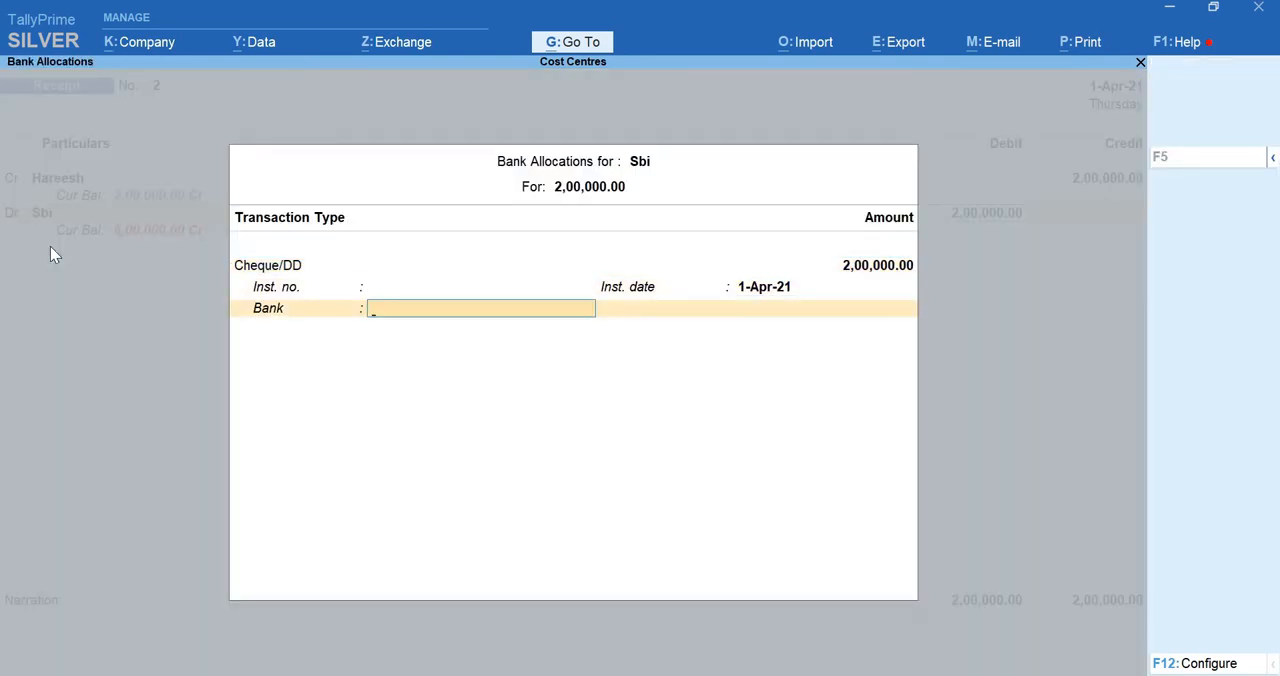
# Enter the narration "(being capital investment received)" and save the second receipt voucher
pyautogui.write('(bein')
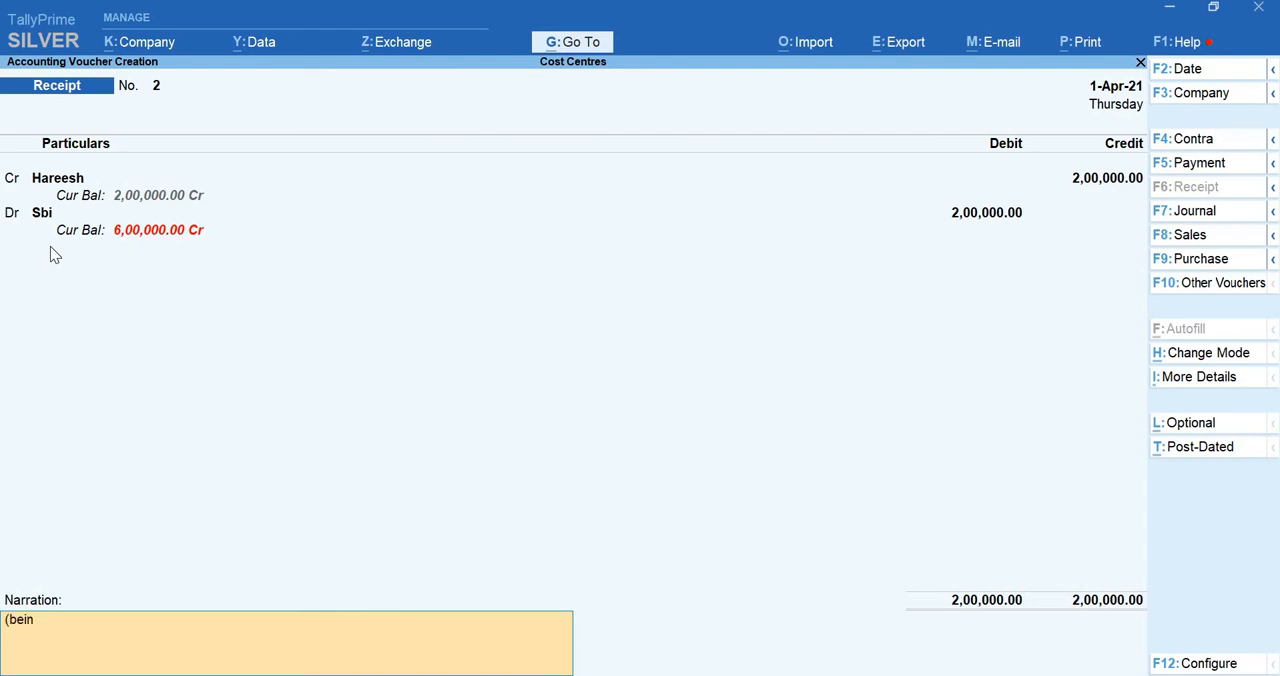
pyautogui.write('g capital investment received)')
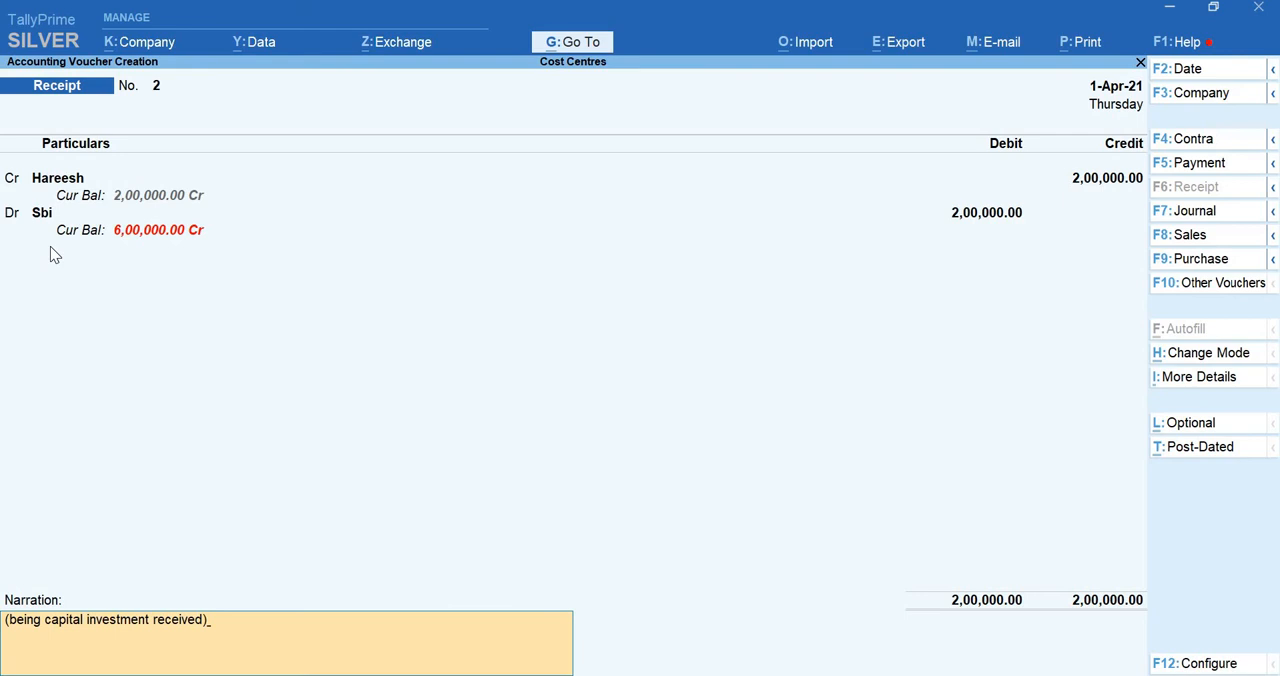
pyautogui.press('Return')
pyautogui.press('Return')
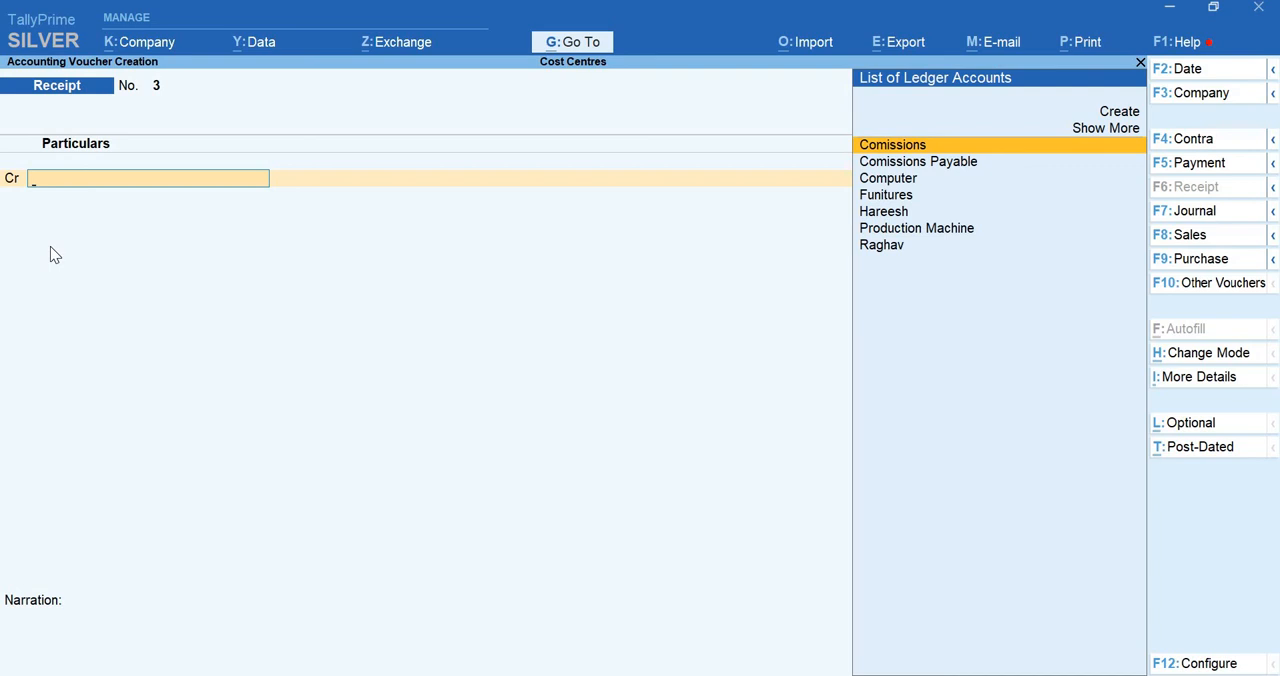
# Switch to a payment voucher and debit the Comissions Payable ledger with 25,000
pyautogui.press('F5')
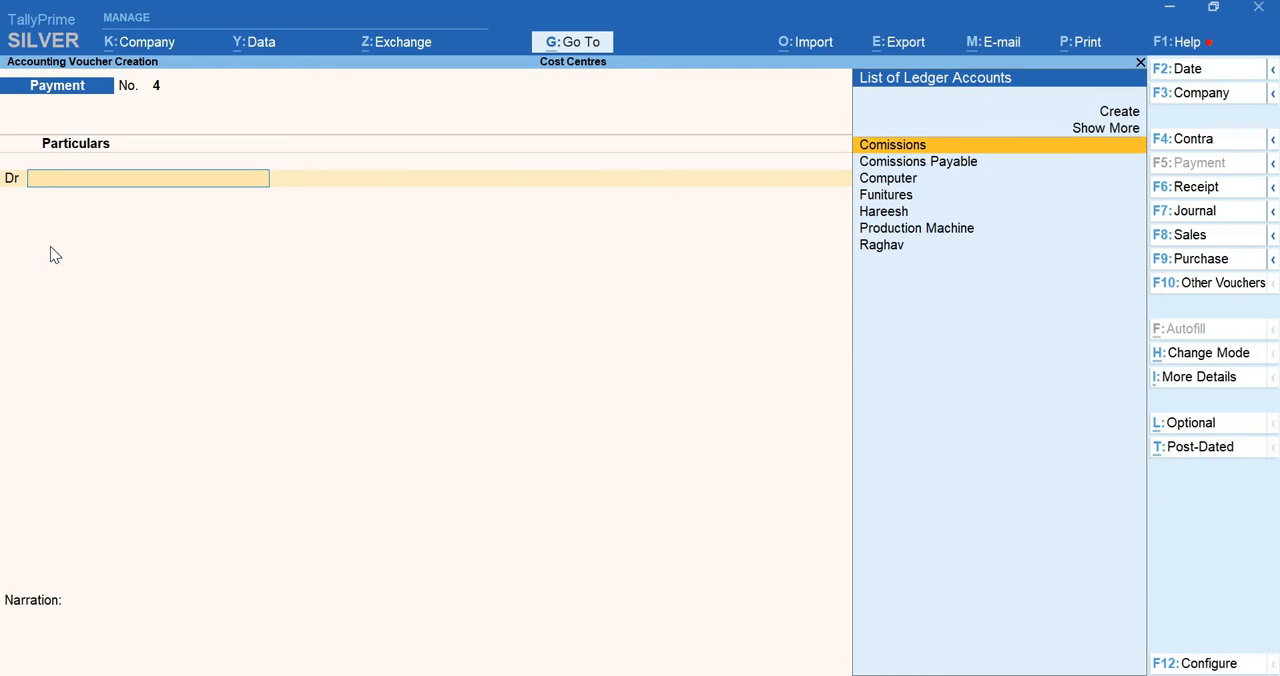
pyautogui.press('Down')
pyautogui.press('Return')
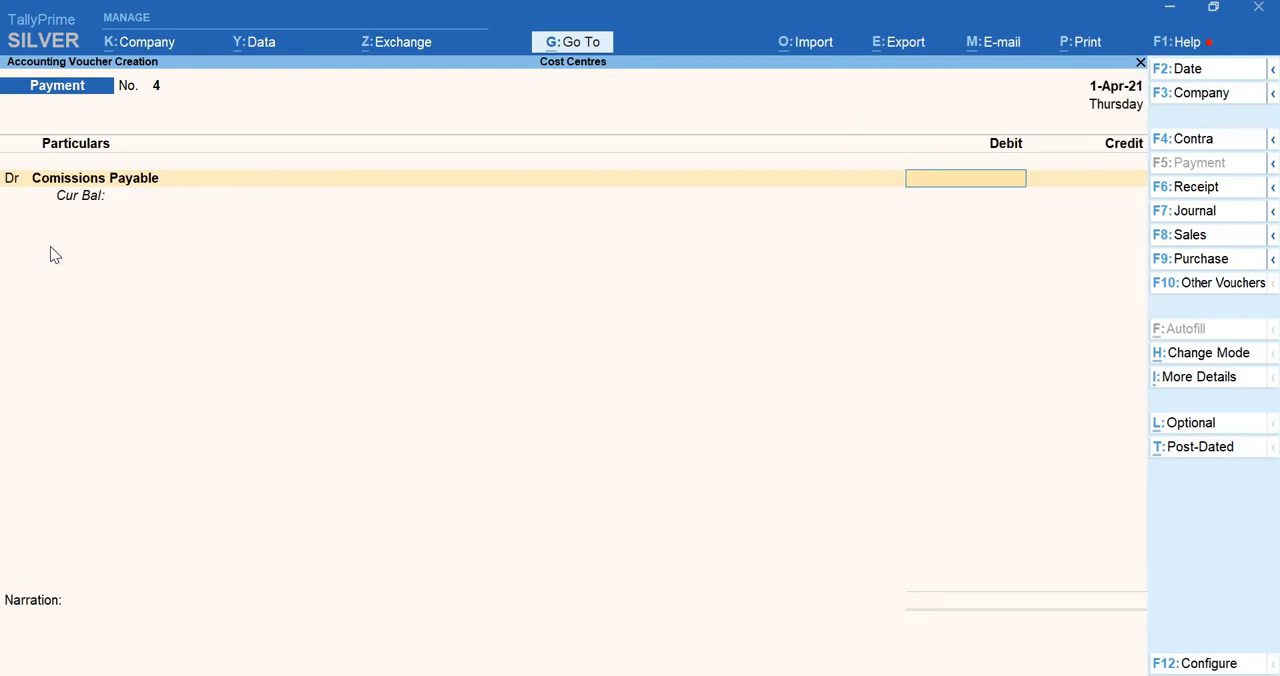
pyautogui.write('25000')
pyautogui.press('Return')
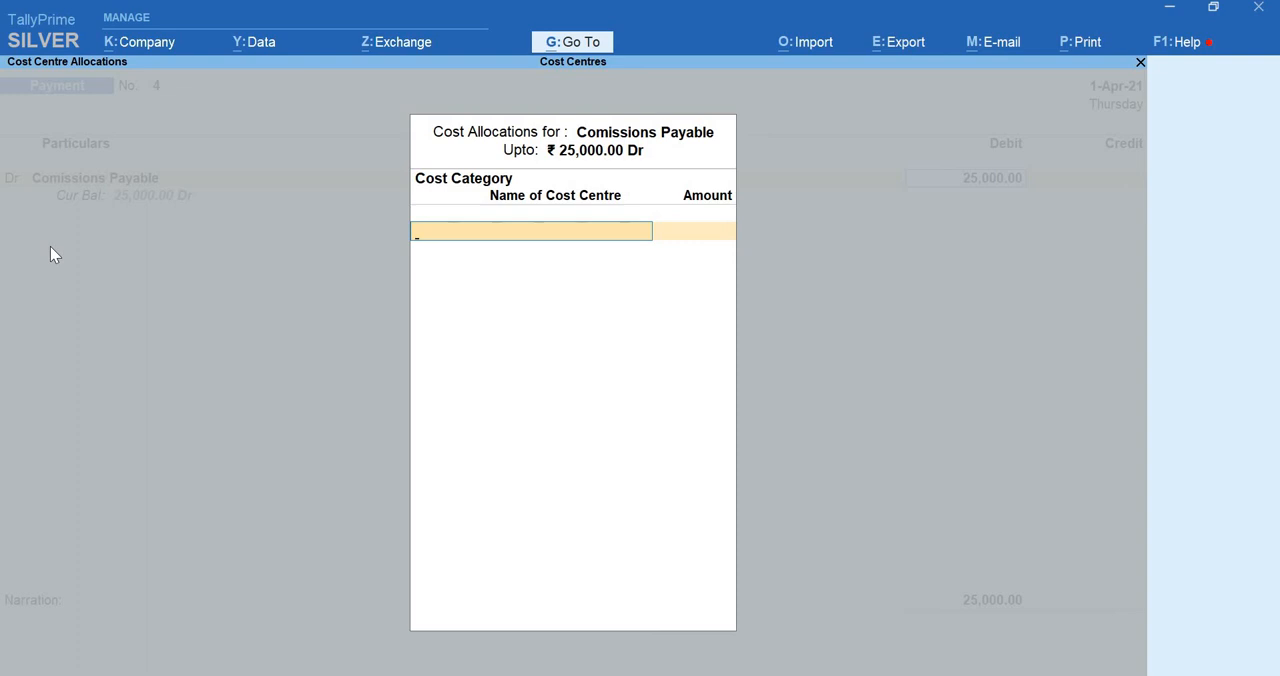
# Leave the cost allocation unfilled and open the Comissions Payable ledger for alteration, showing its additional ledger details
pyautogui.press('Escape')
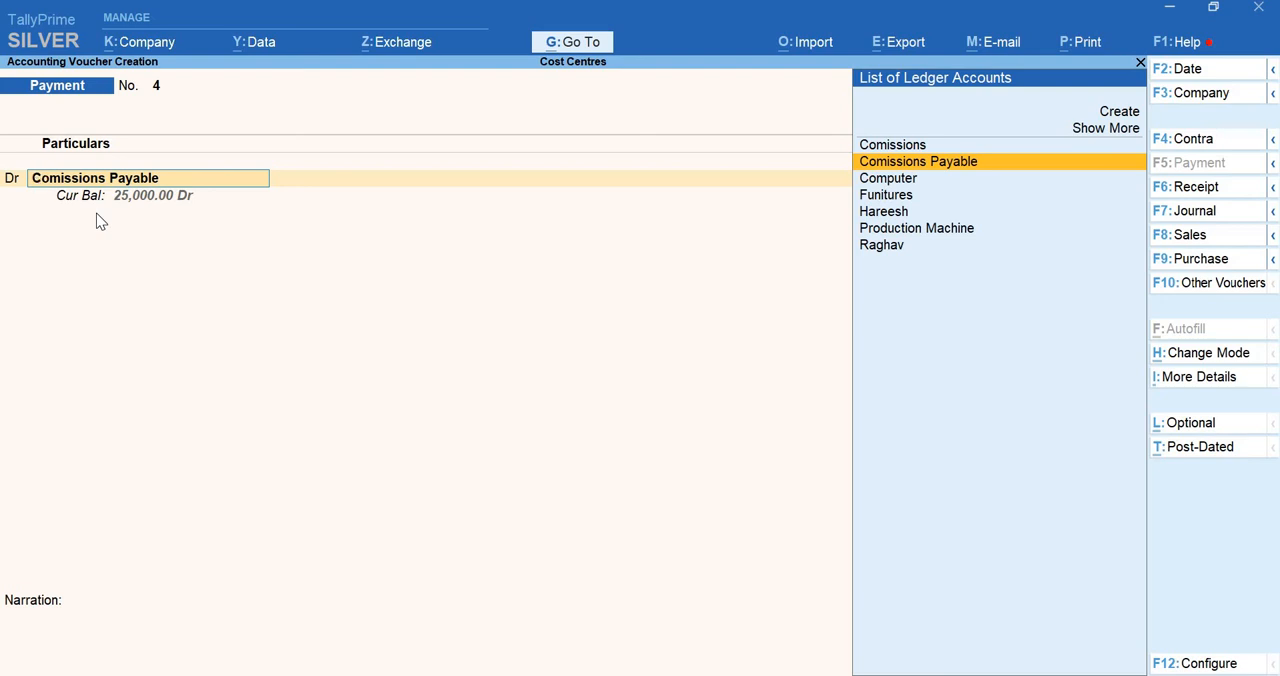
pyautogui.press('ctrl')
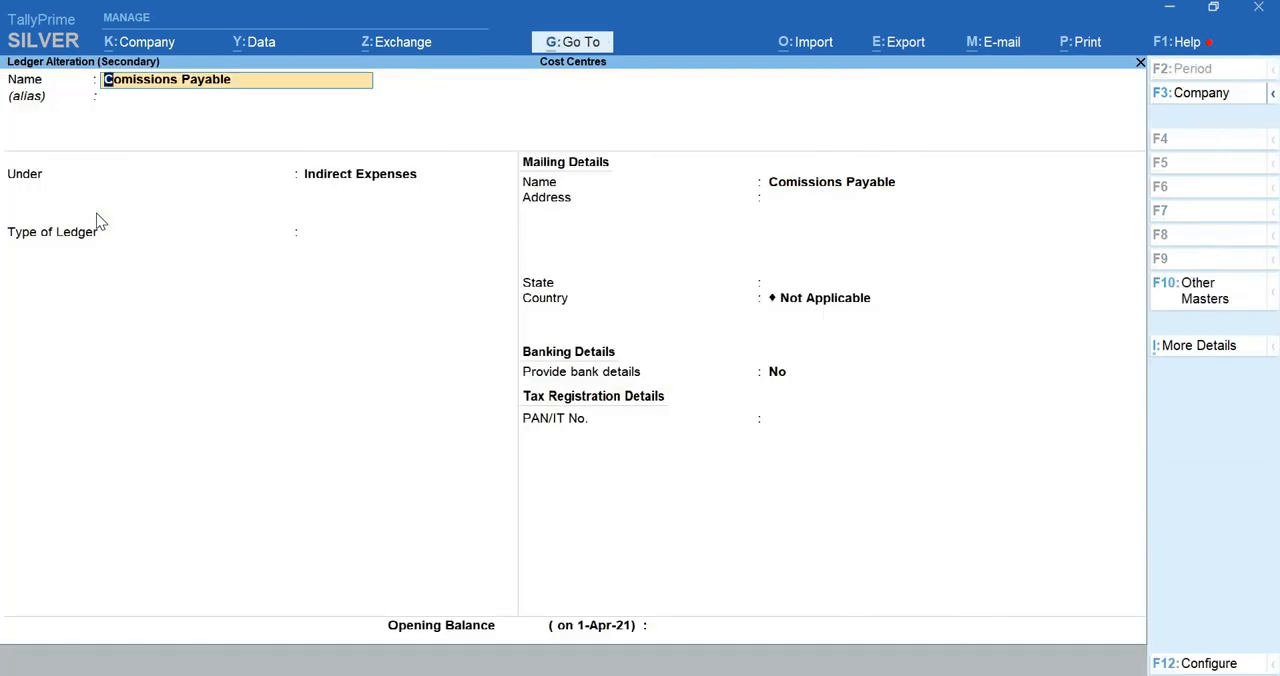
pyautogui.press('ctrl')
pyautogui.hotkey('ctrl', 'i')
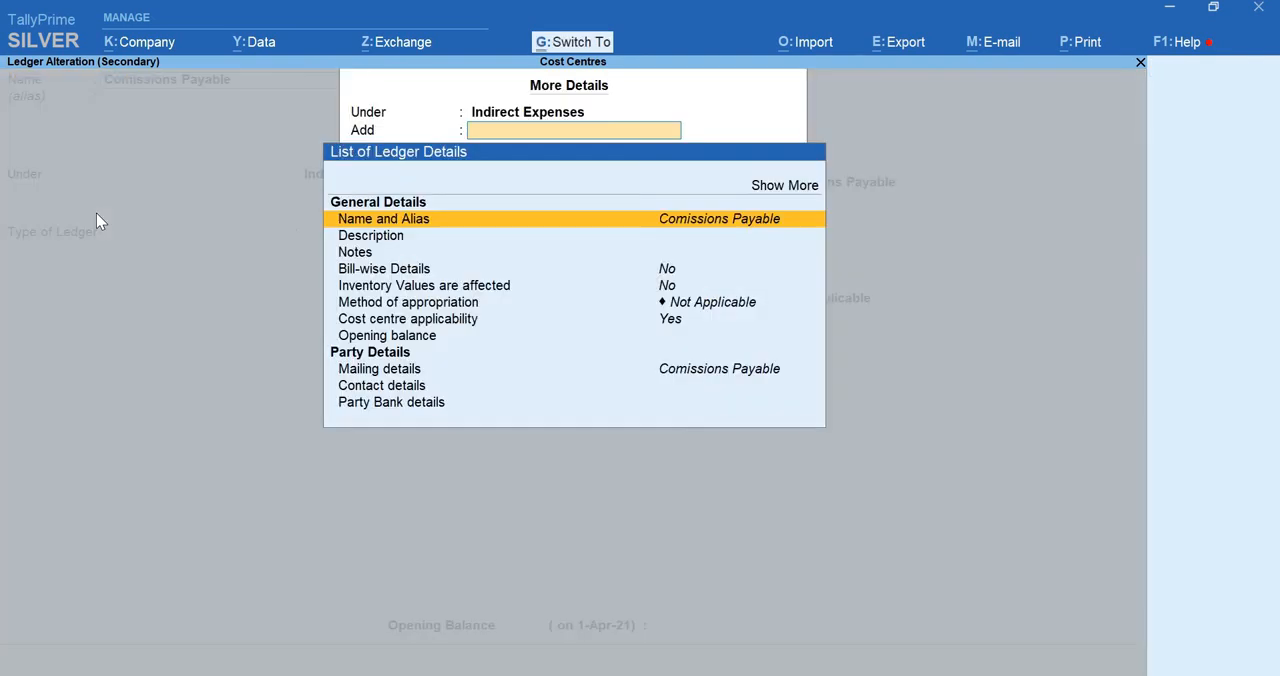
# Set cost centre applicability to No for the Comissions Payable ledger and save the altered ledger
pyautogui.press('Down')
pyautogui.press('Down')
pyautogui.press('Down')
pyautogui.press('Down')
pyautogui.press('Down')
pyautogui.press('Down')
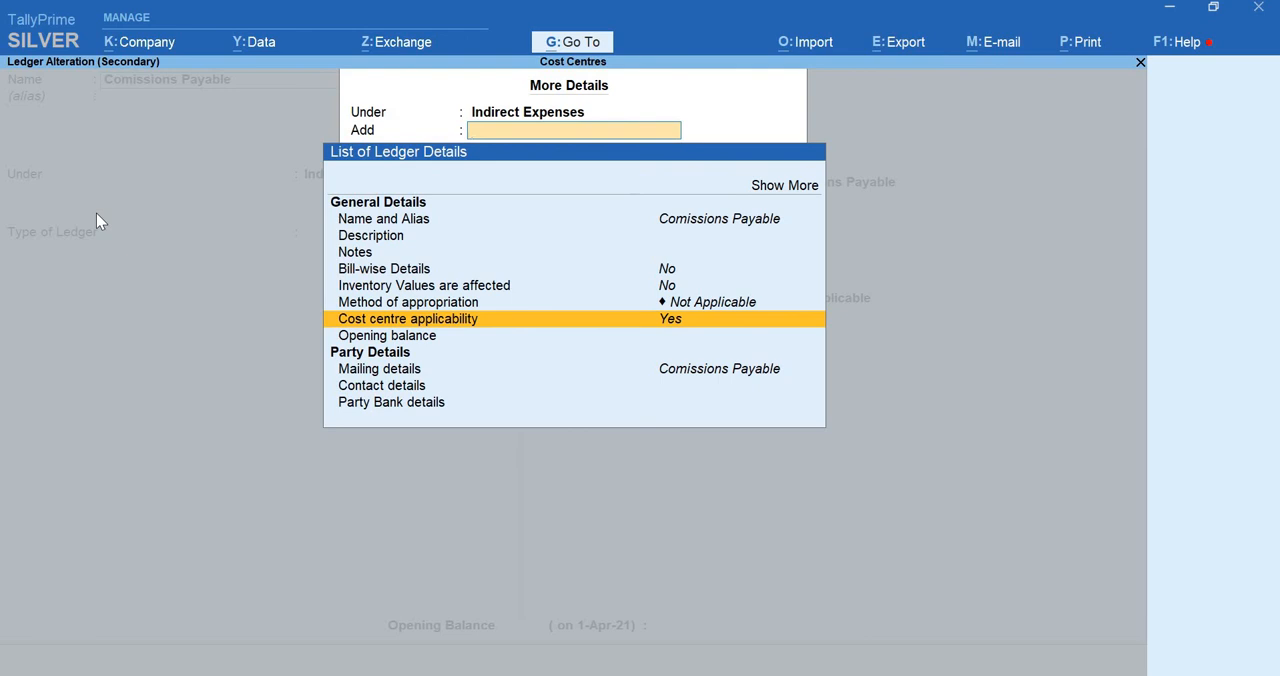
pyautogui.press('Return')
pyautogui.write('no')
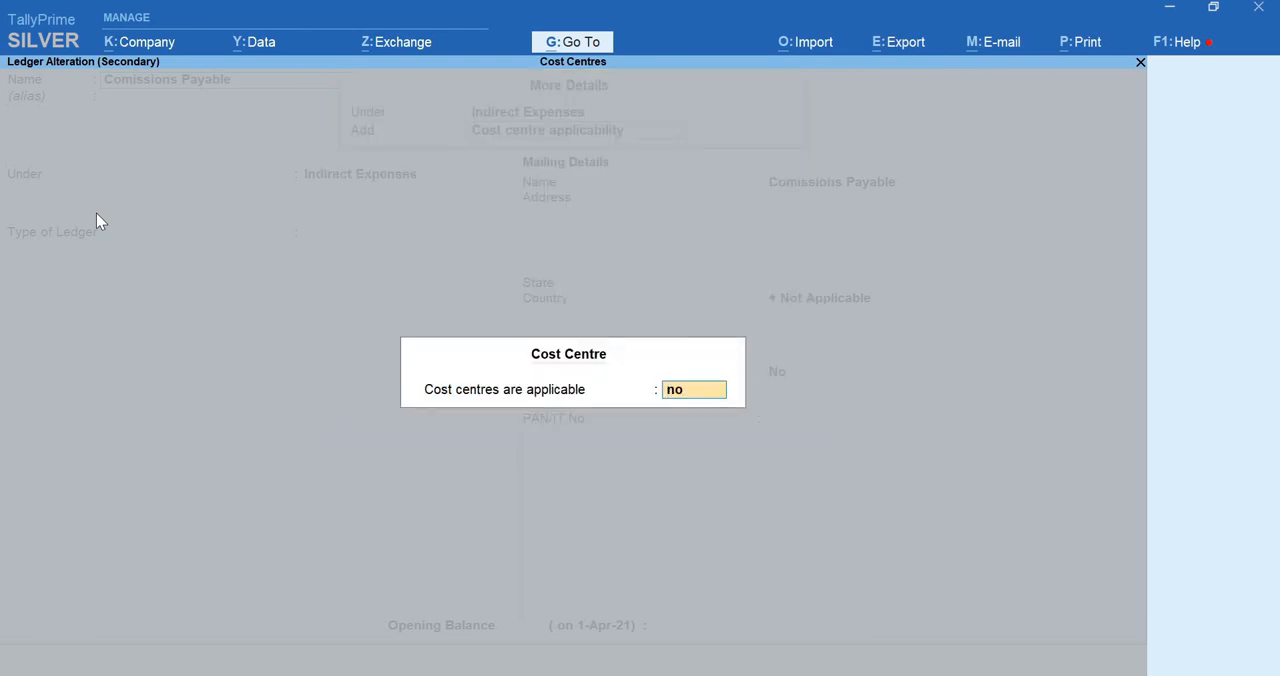
pyautogui.press('Return')
pyautogui.press('Return')
pyautogui.press('Return')
pyautogui.press('Return')
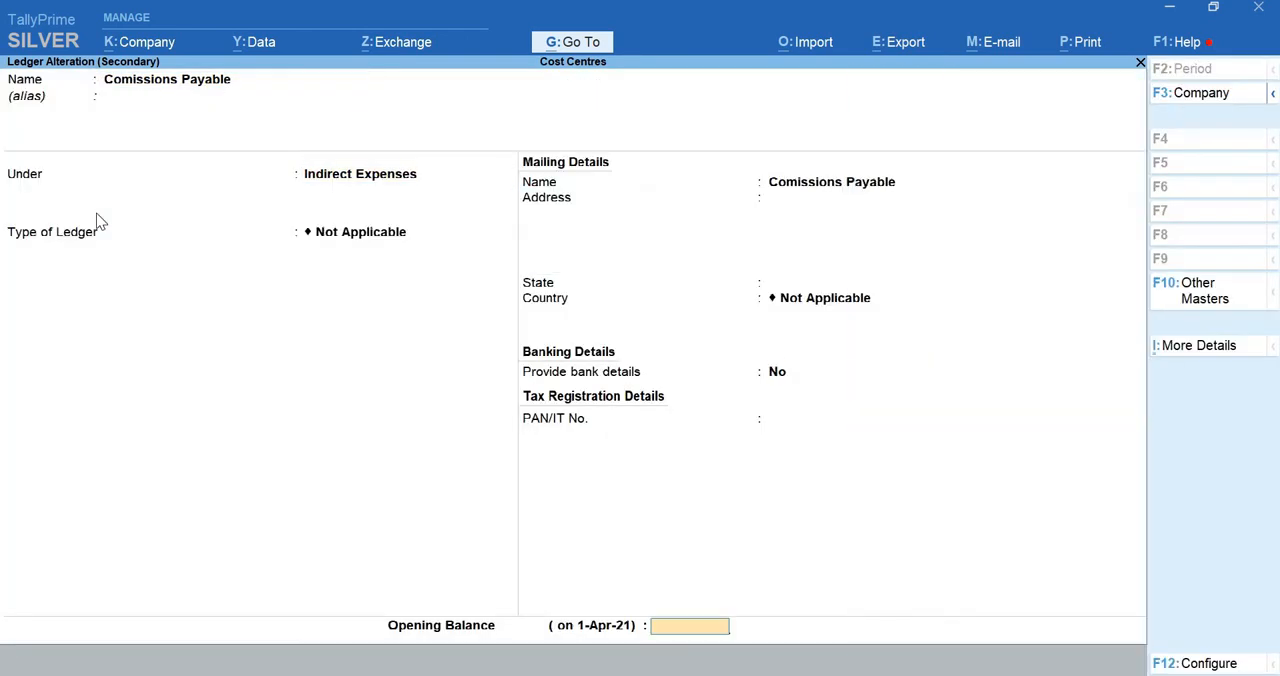
pyautogui.press('Return')
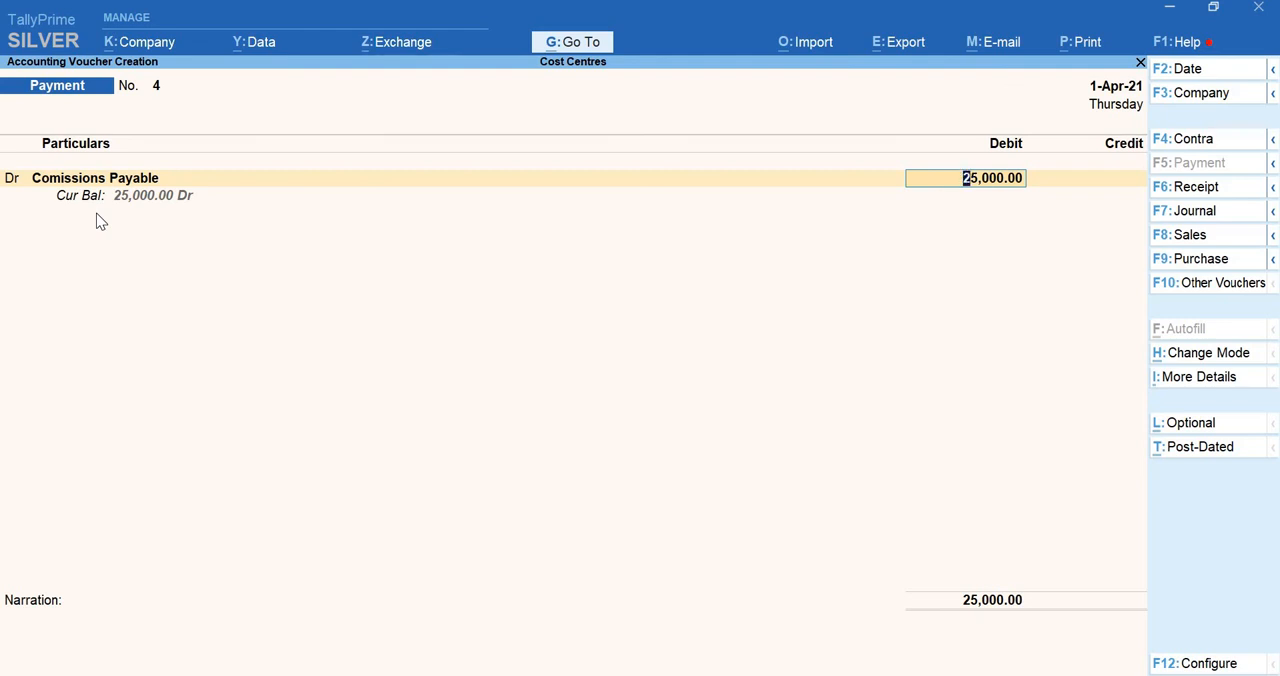
# Accept the 25,000 debit to Comissions Payable and credit the Cash ledger with 25,000
pyautogui.press('Return')
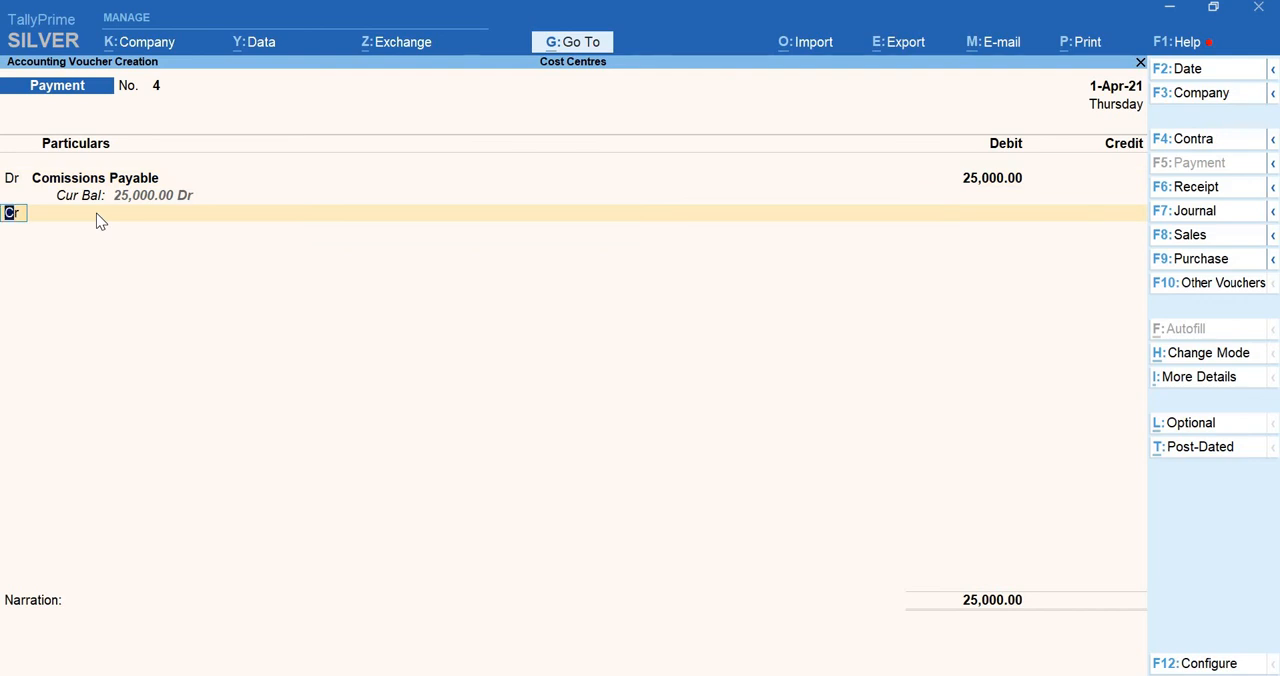
pyautogui.press('Return')
pyautogui.write('Cas')
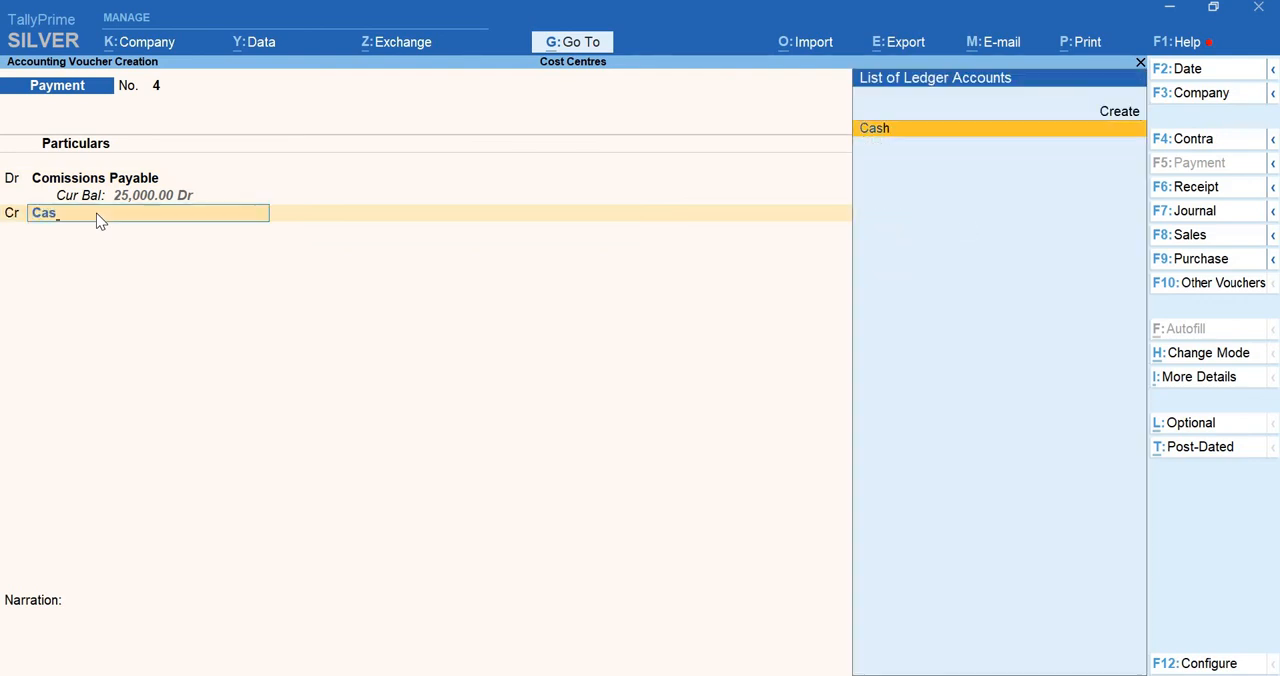
pyautogui.press('Return')
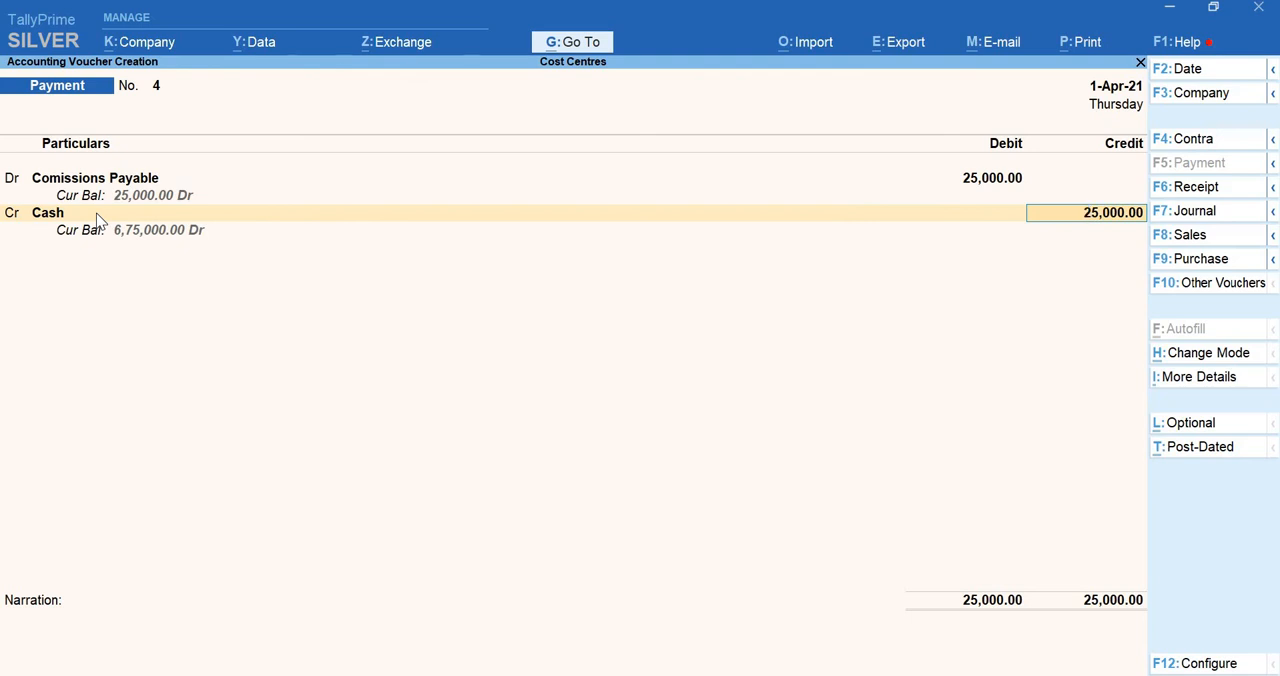
pyautogui.press('Return')
# Enter the narration "(being comissions paid)" and save the fourth payment voucher
pyautogui.write('(being comissions paid)')
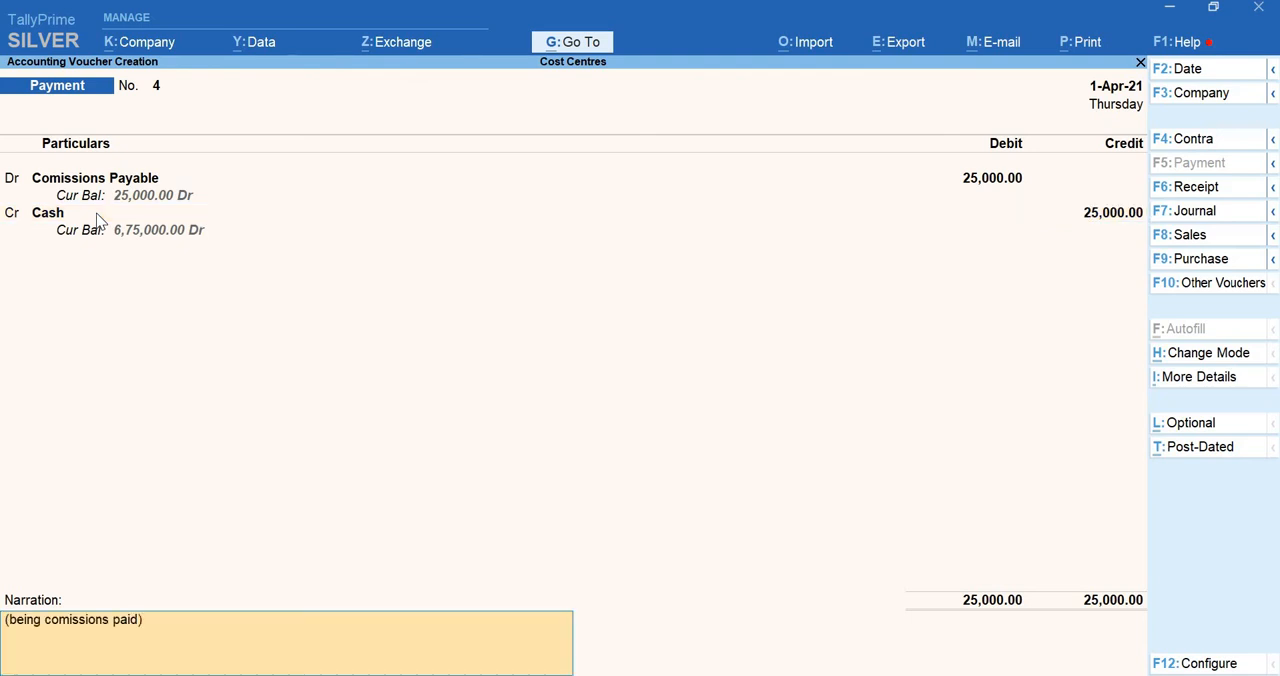
pyautogui.press('Return')
pyautogui.press('Return')
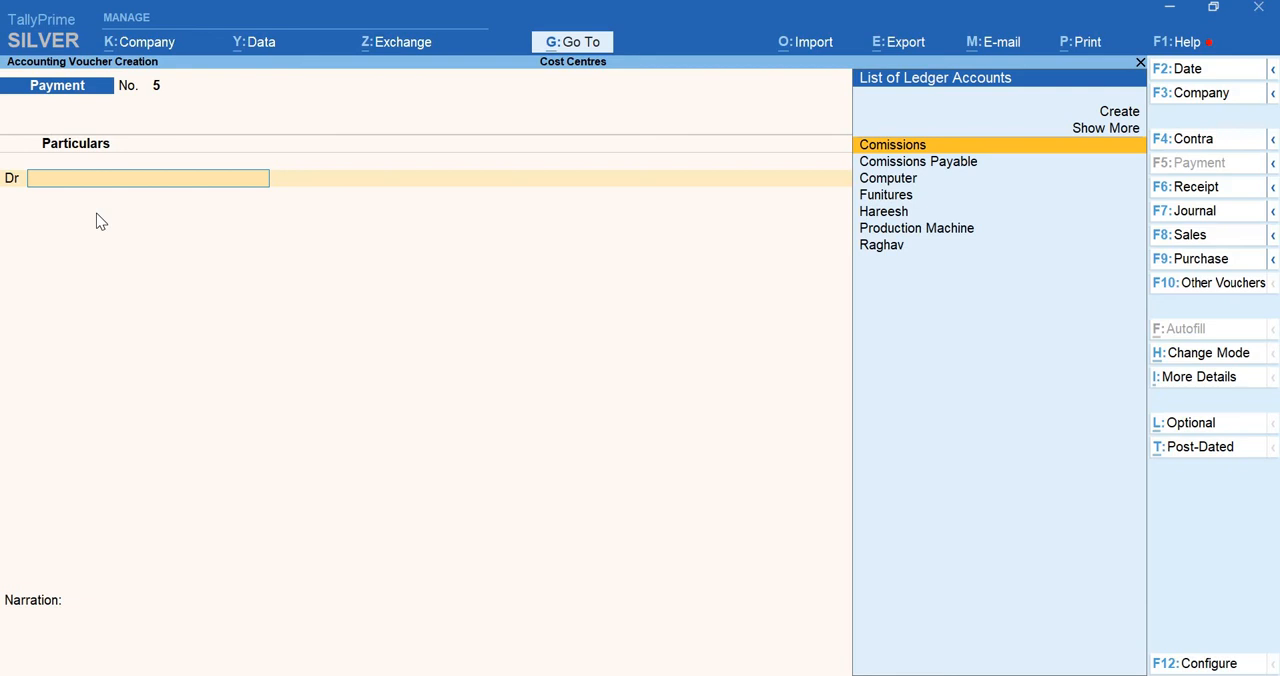
# Switch to a receipt voucher and credit the Comissions ledger with 50,000
pyautogui.press('F6')
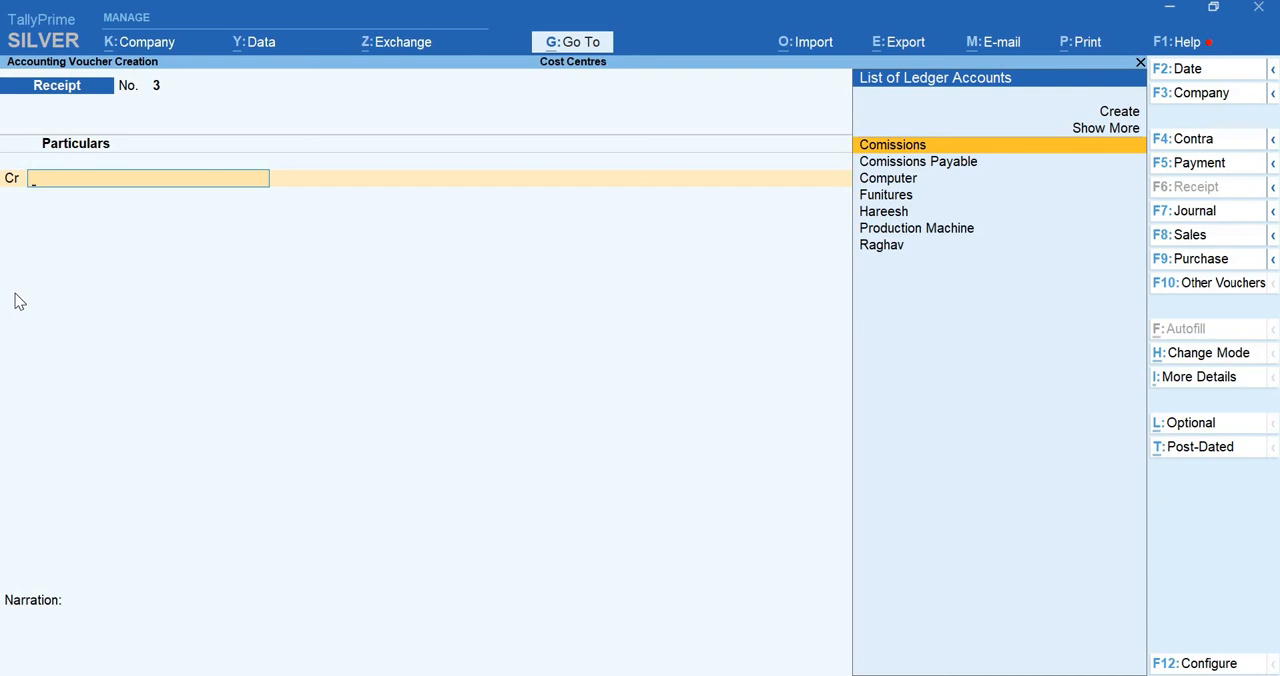
pyautogui.press('Return')
pyautogui.write('50000')
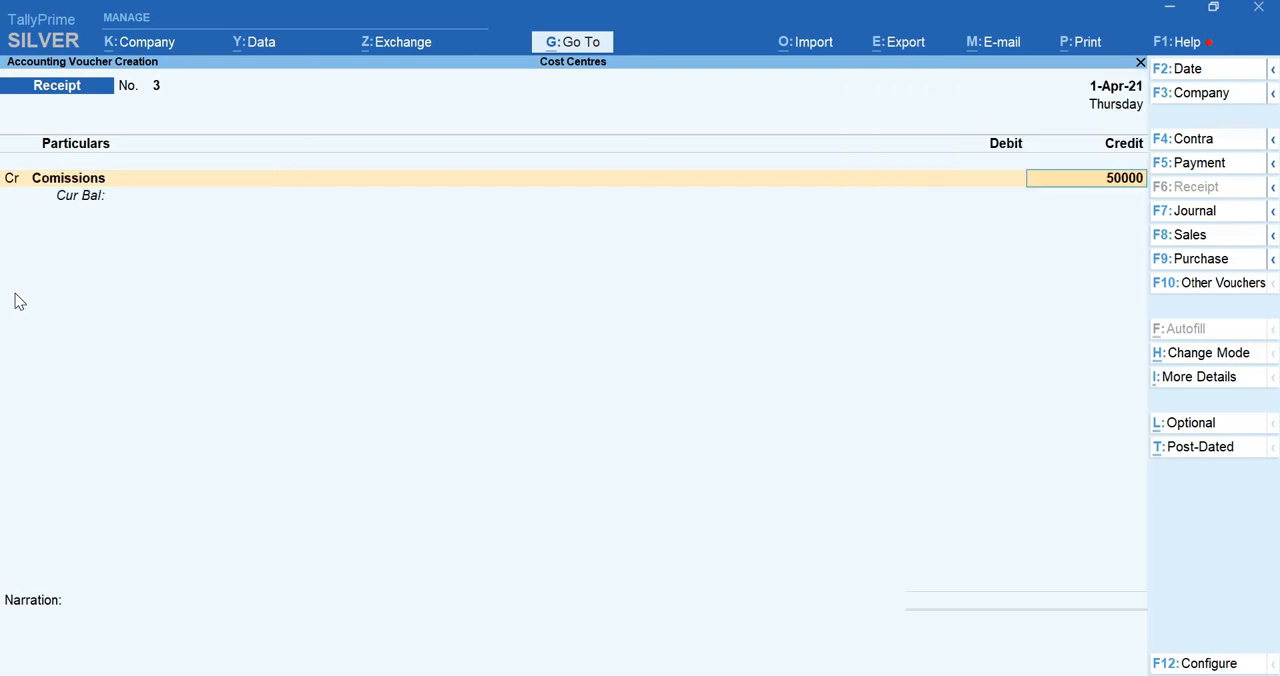
pyautogui.press('Return')
pyautogui.press('Return')
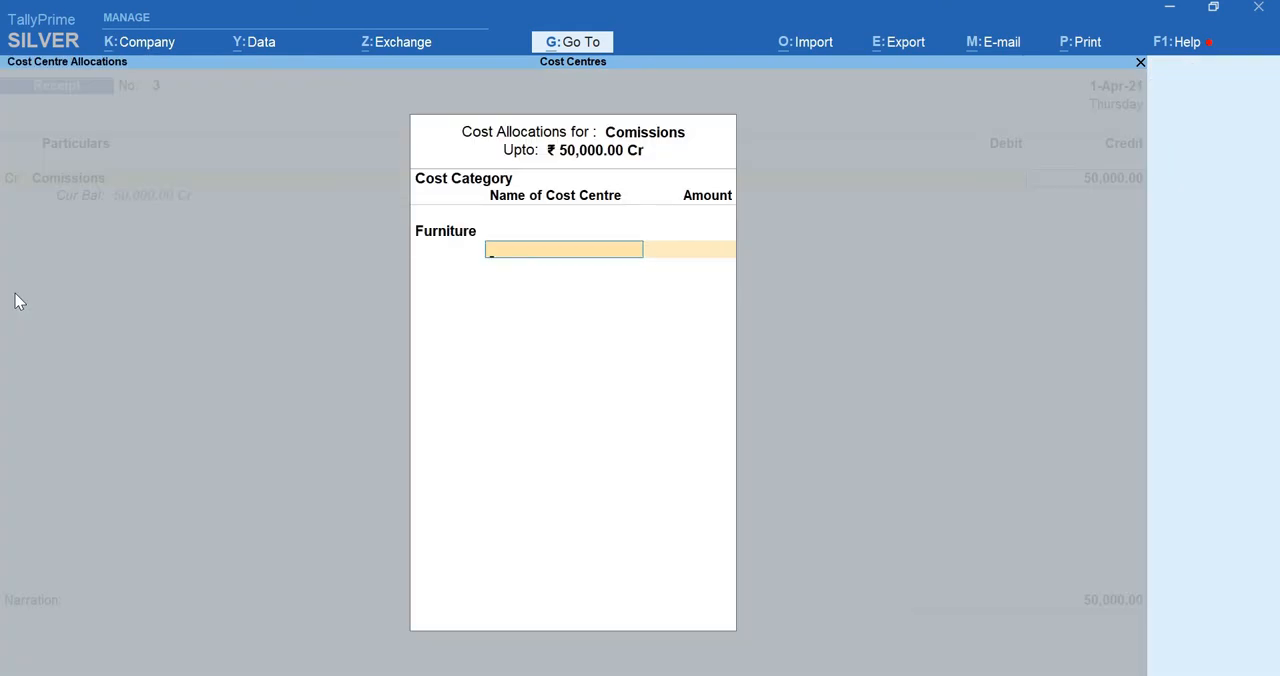
# Back out of the cost allocation for the receipt and open the Comissions ledger for alteration
pyautogui.press('BackSpace')
pyautogui.press('BackSpace')
pyautogui.press('BackSpace')
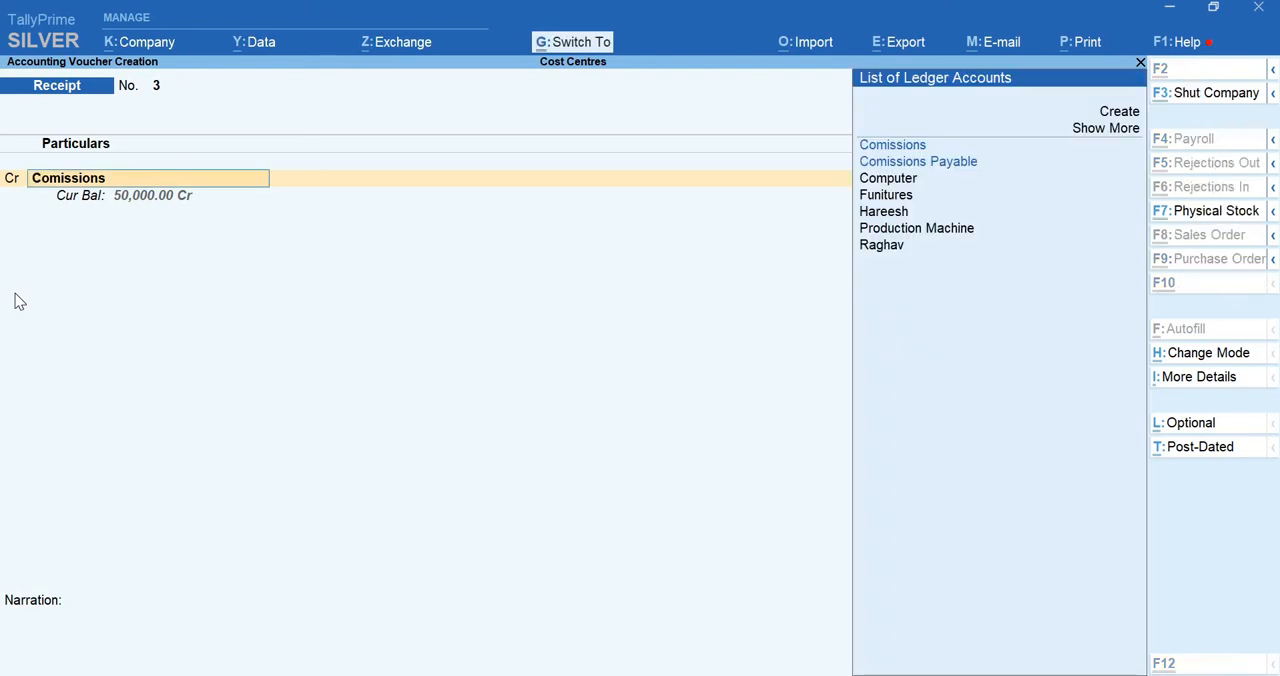
pyautogui.hotkey('ctrl', 'Return')
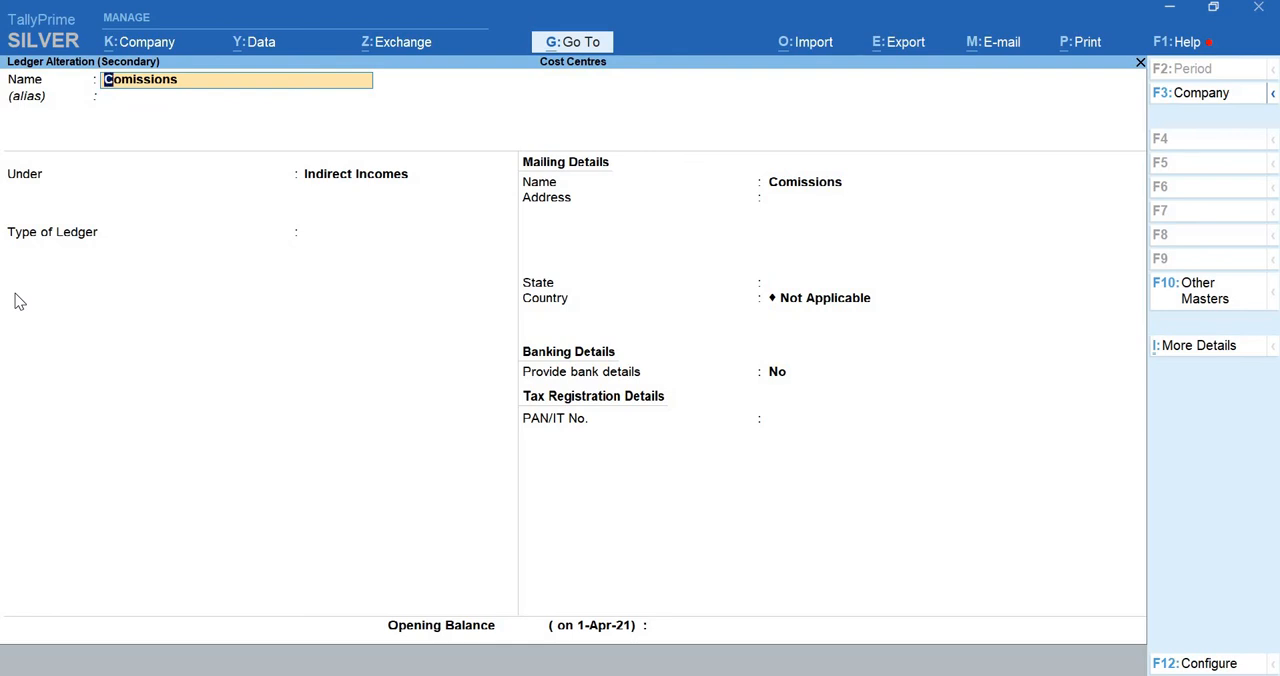
# Set cost centre applicability to No in the Comissions ledger's additional details and save the altered ledger
pyautogui.press('ctrl')
pyautogui.hotkey('ctrl', 'i')
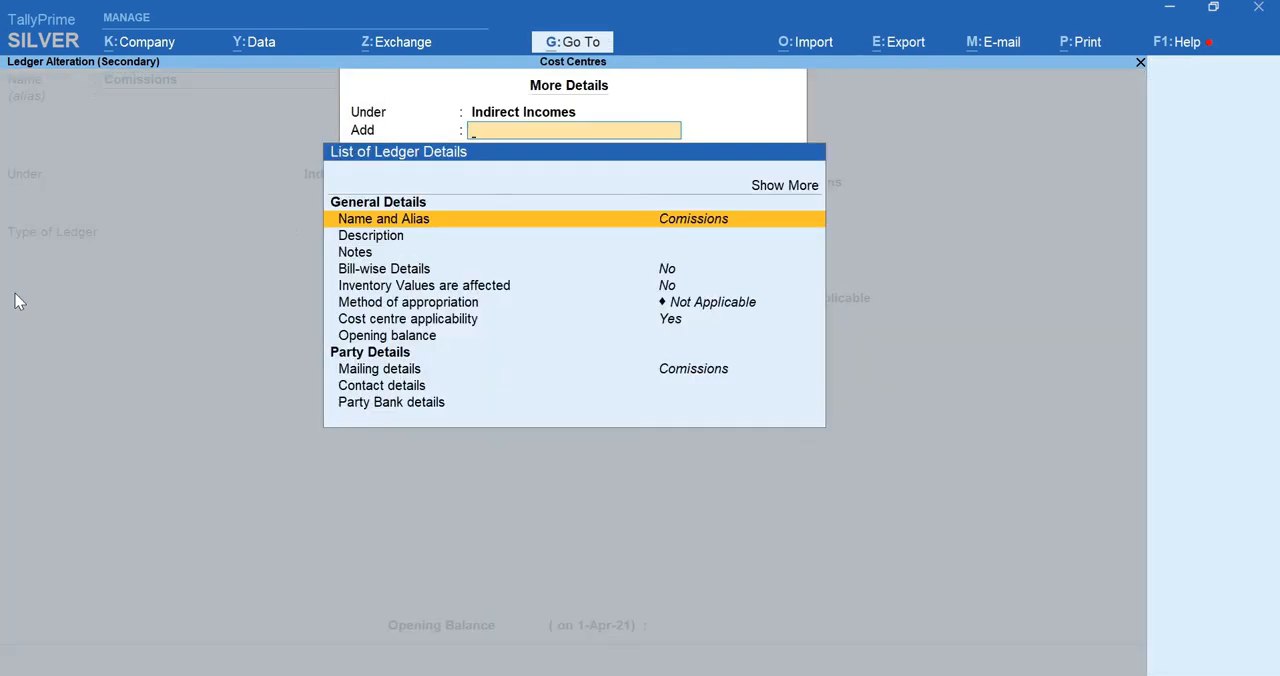
pyautogui.press('Down')
pyautogui.press('Down')
pyautogui.press('Down')
pyautogui.press('Down')
pyautogui.press('Down')
pyautogui.press('Down')
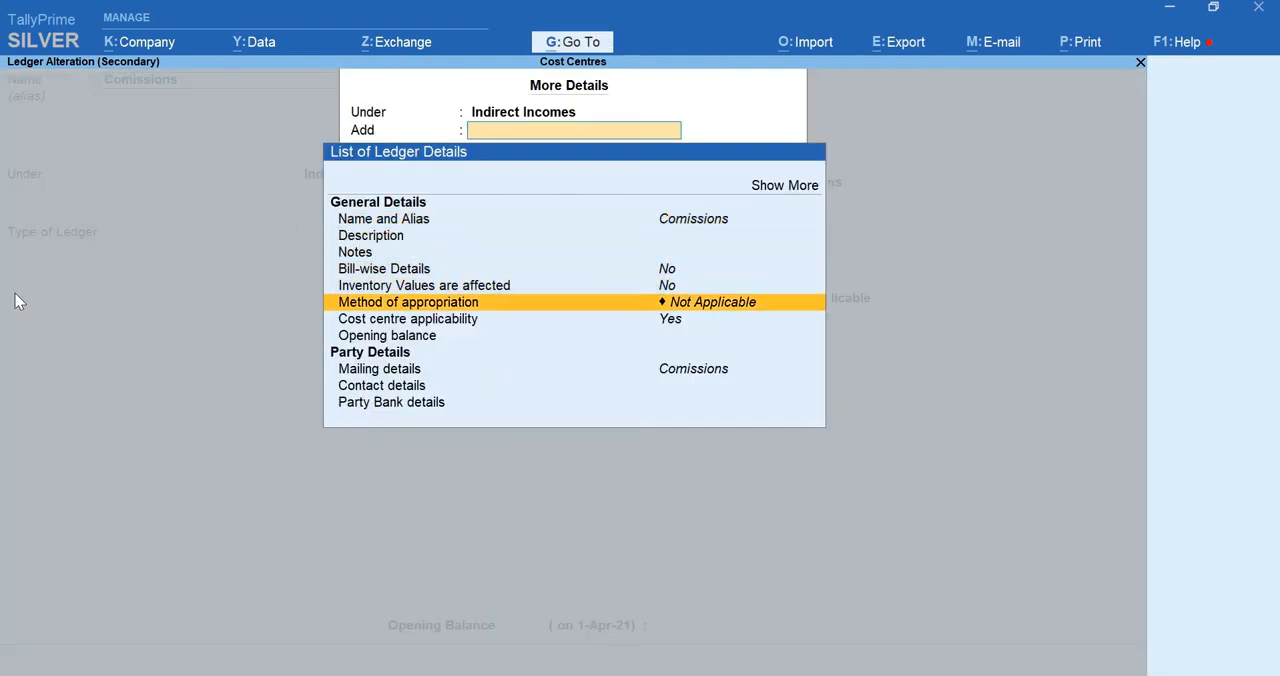
pyautogui.press('Return')
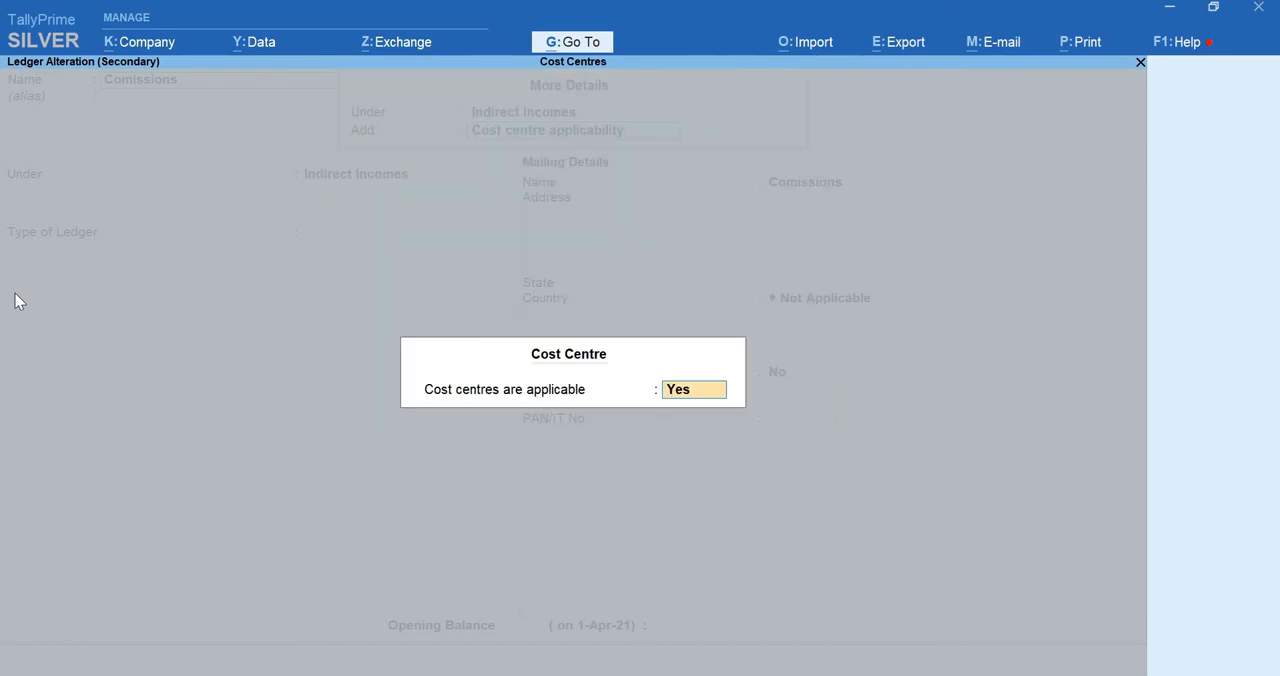
pyautogui.write('no')
pyautogui.press('Return')
pyautogui.press('Return')
pyautogui.press('Return')
pyautogui.press('Return')
pyautogui.press('Return')
pyautogui.press('Return')
pyautogui.press('Return')
pyautogui.press('Return')
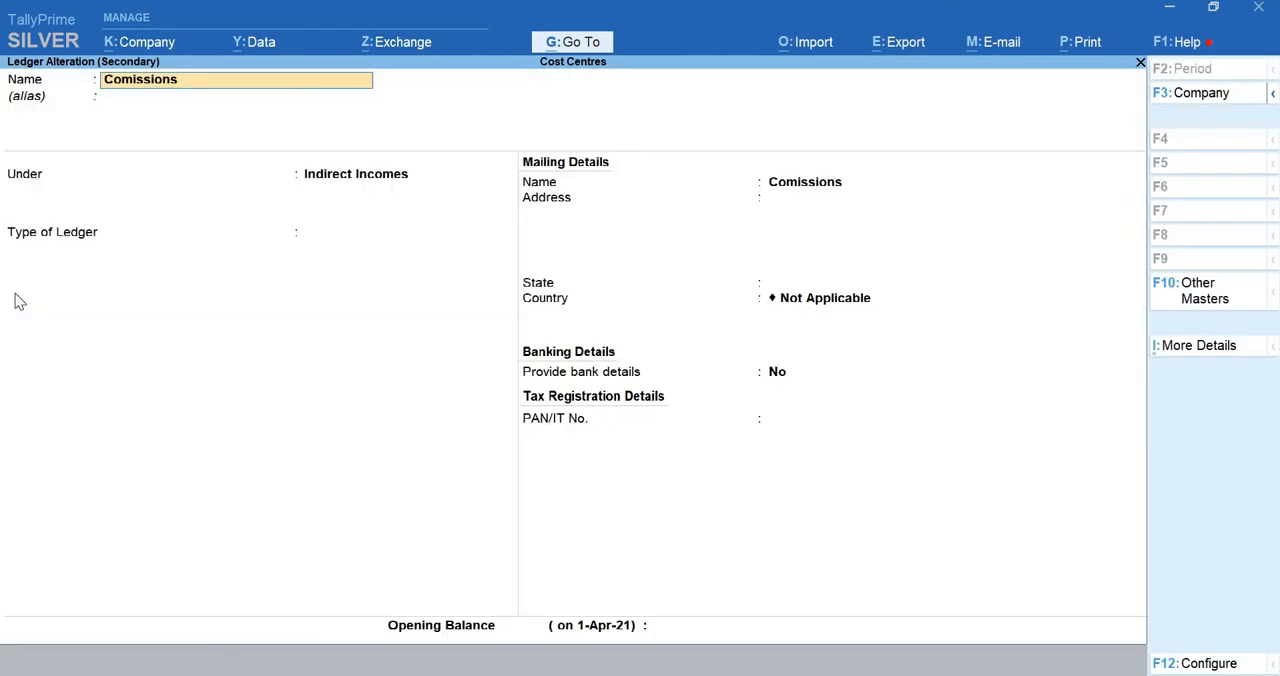
pyautogui.press('Return')
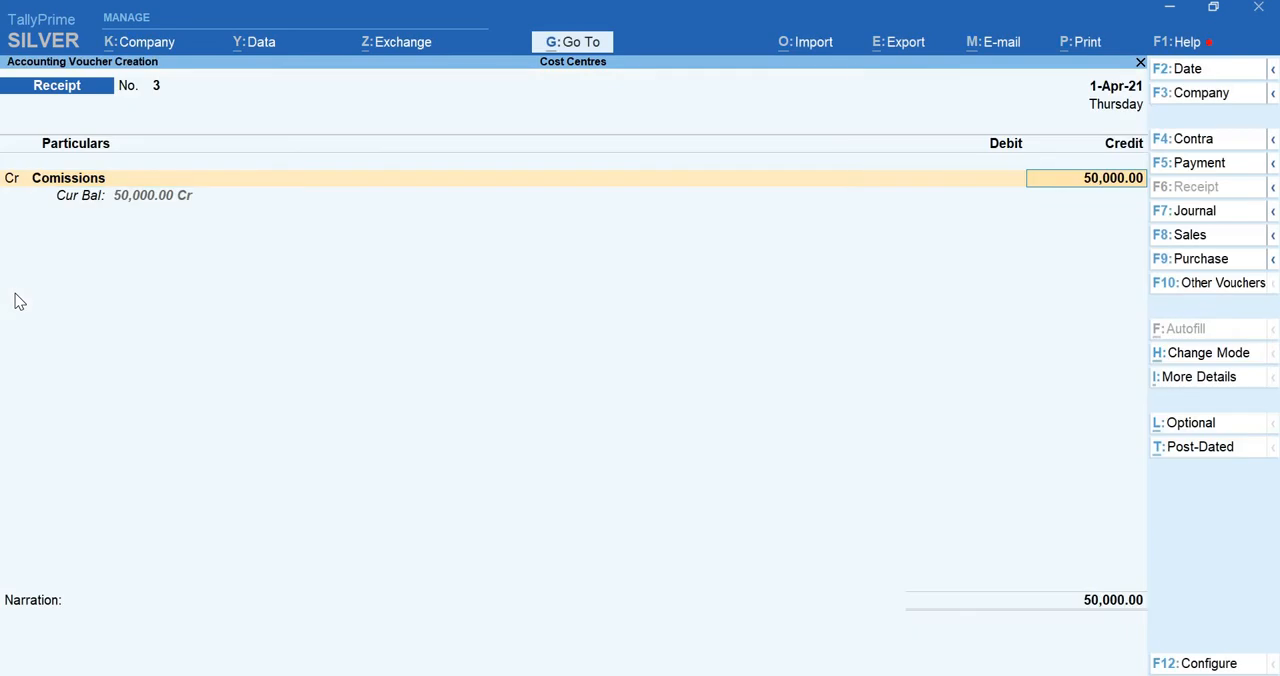
# Accept the 50,000 credit to Comissions and debit the Cash ledger with 50,000
pyautogui.press('Return')
pyautogui.press('Return')
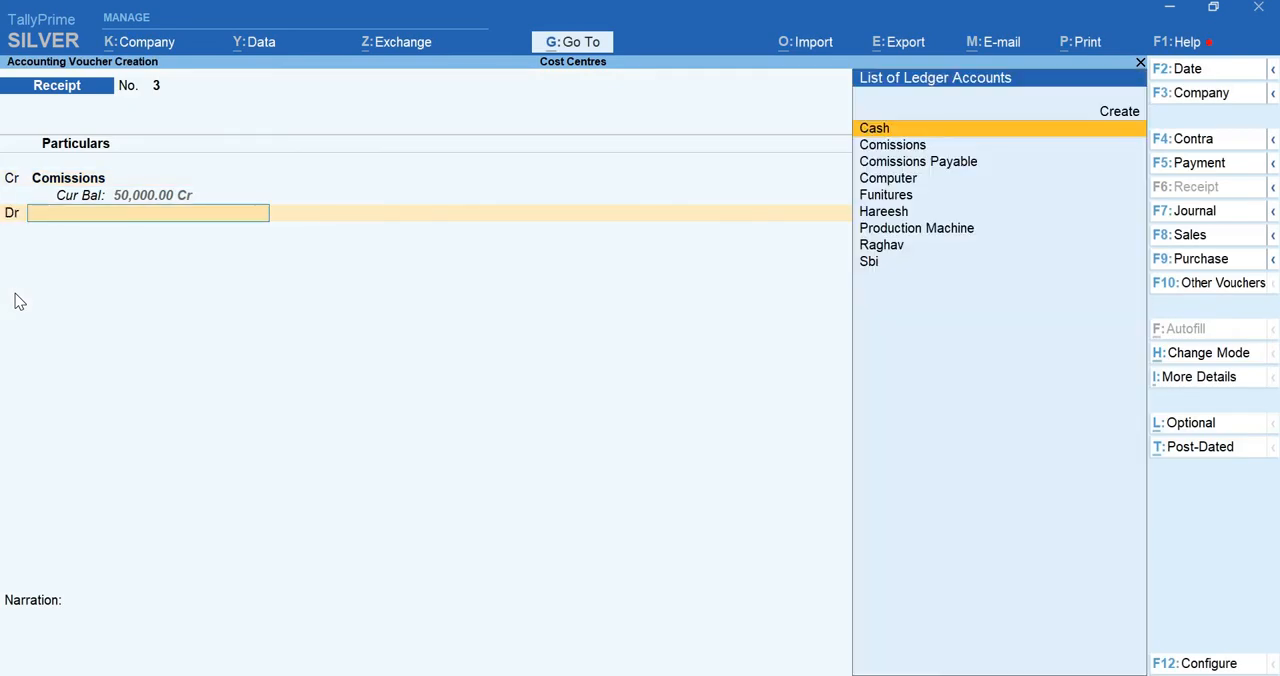
pyautogui.write('Cas')
pyautogui.press('Return')
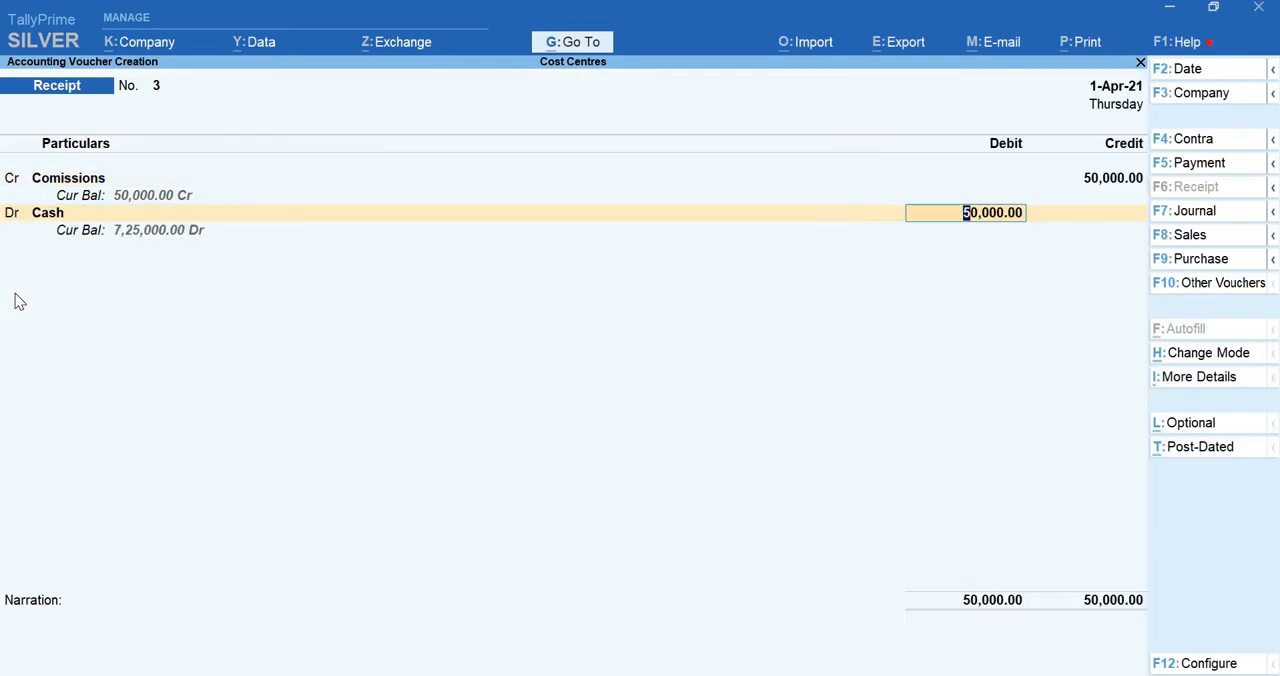
pyautogui.press('Return')
# Enter a narration starting with "(being" and save the third receipt voucher
pyautogui.write('(being')
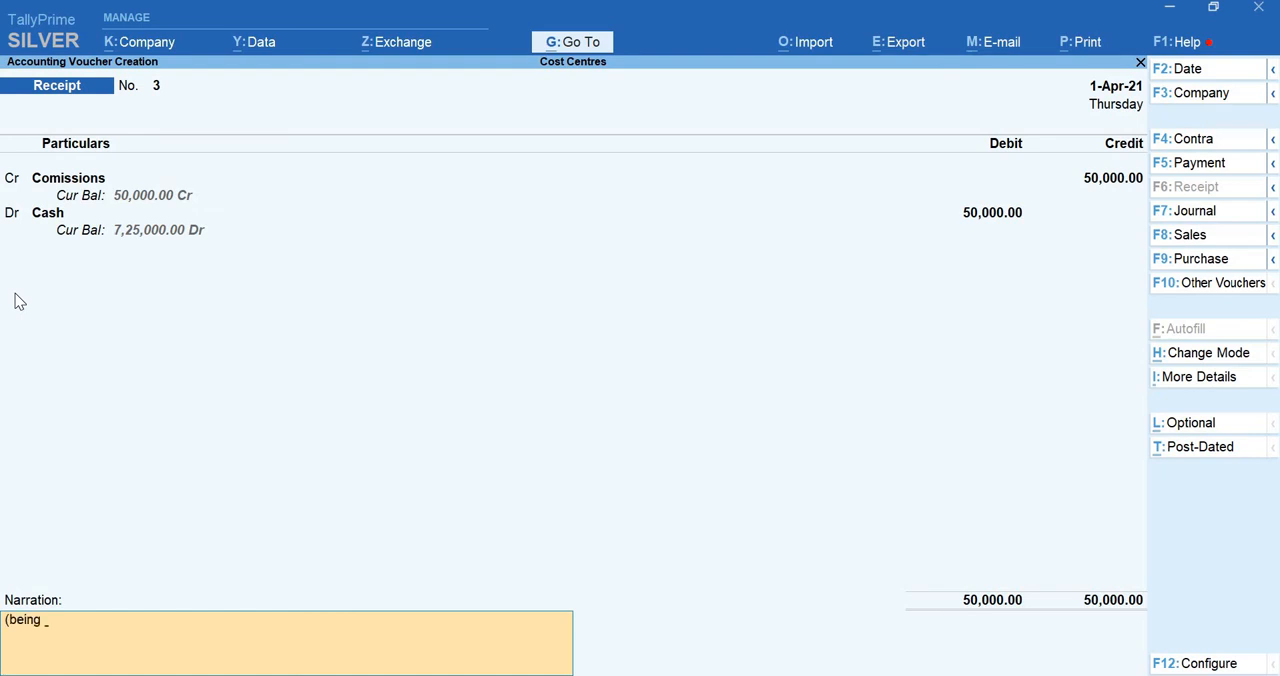
pyautogui.press('Return')
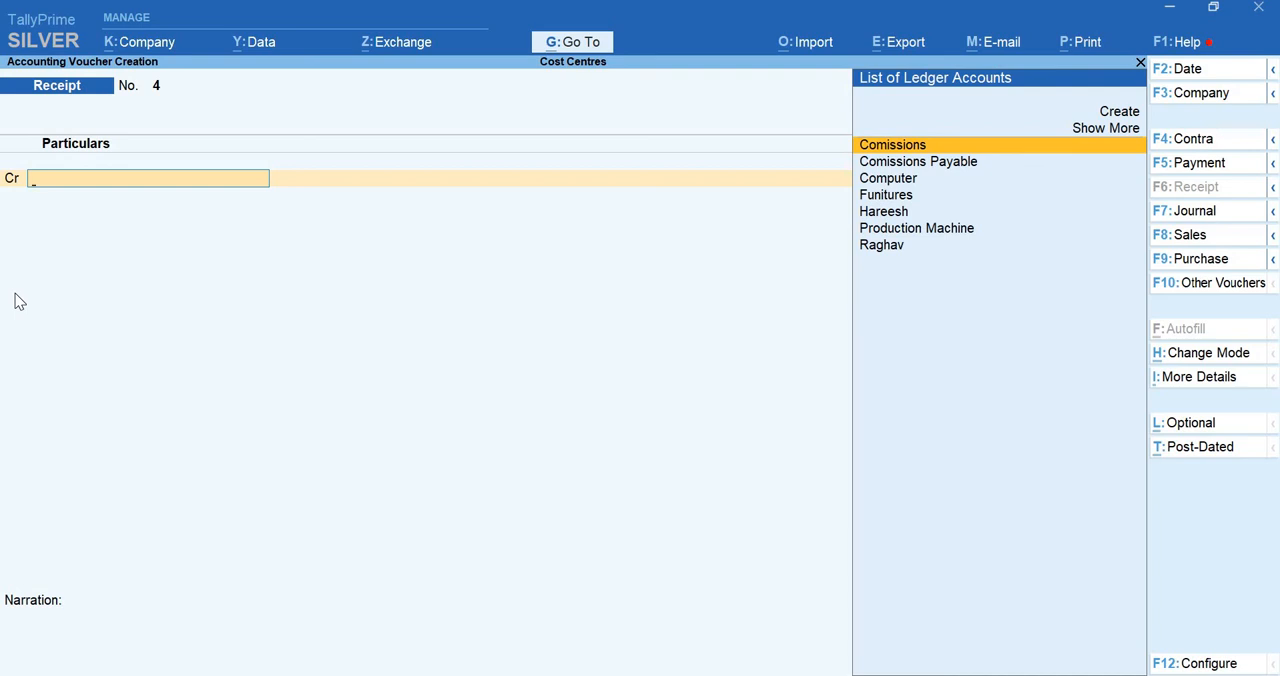
# Leave voucher entry without making another payment and open the Day Book
pyautogui.press('F5')
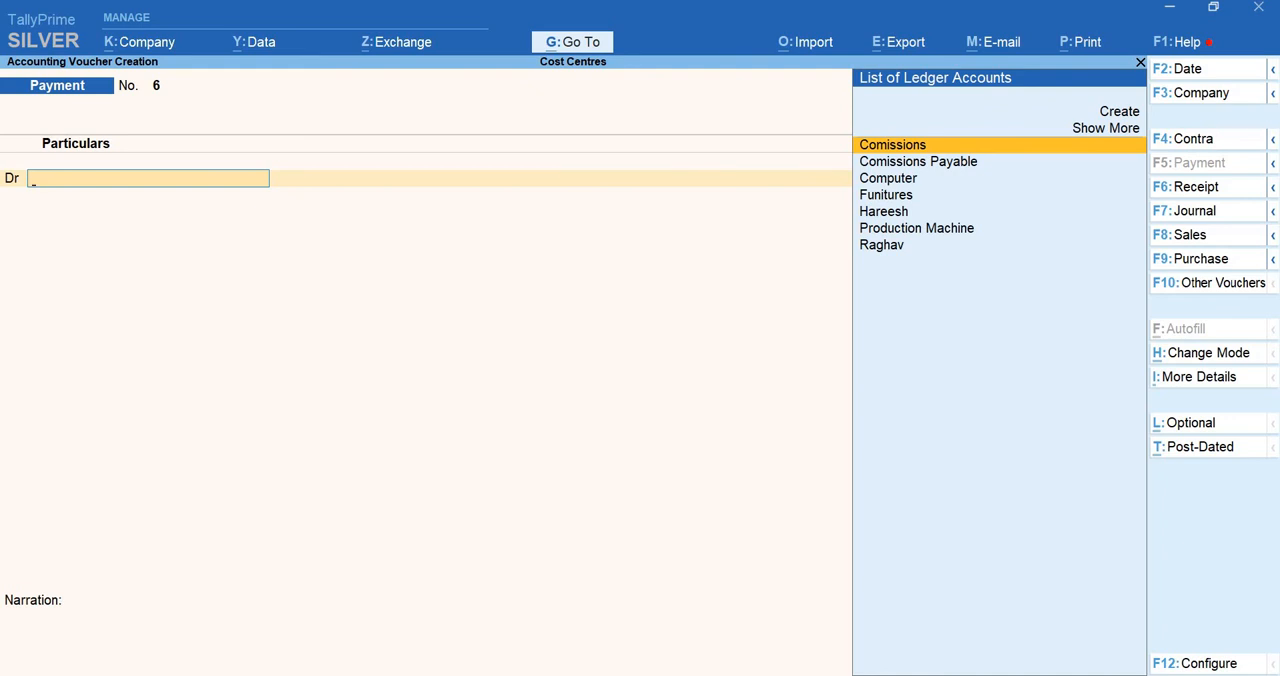
pyautogui.press('Escape')
pyautogui.press('Return')
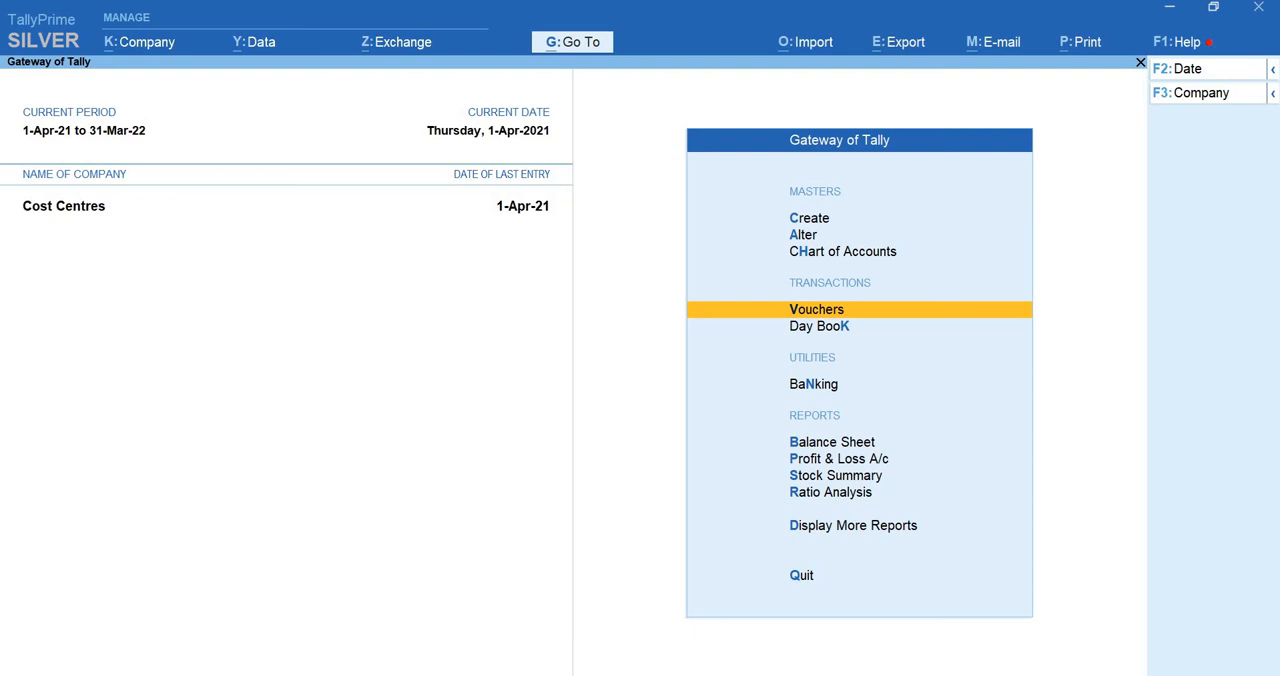
pyautogui.press('Down')
pyautogui.press('Return')
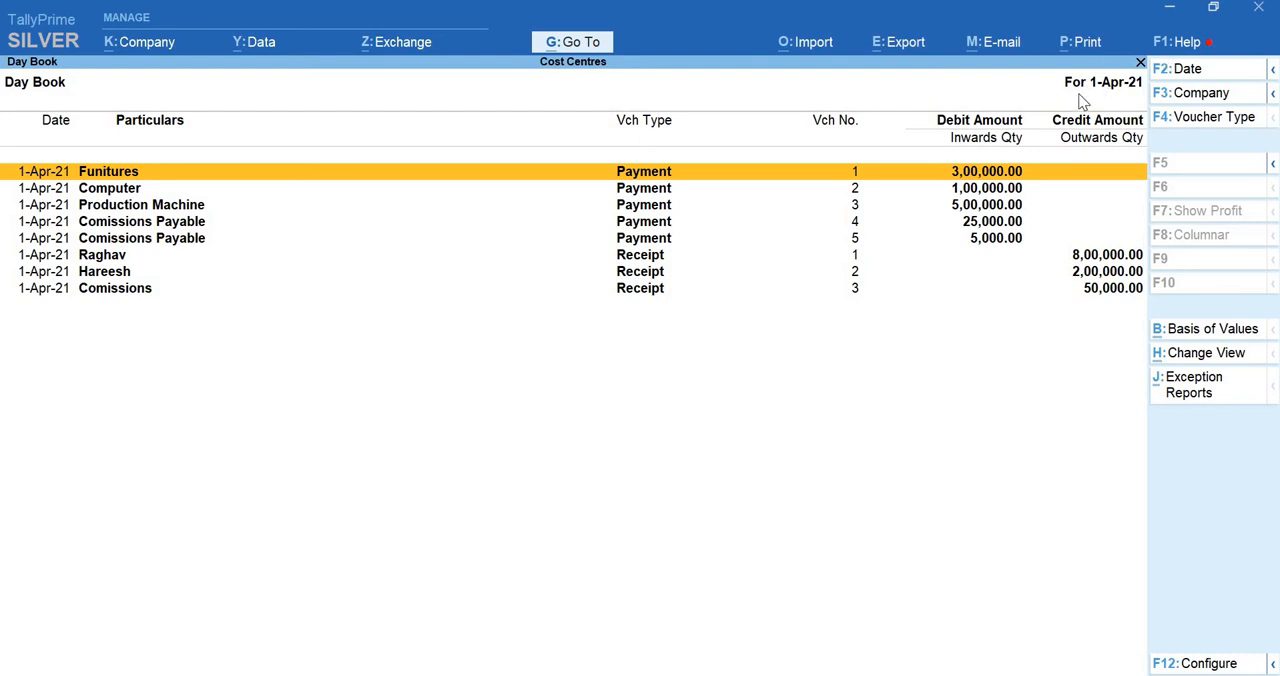
# Change the Day Book date to 1 May 2021
pyautogui.press('F2')
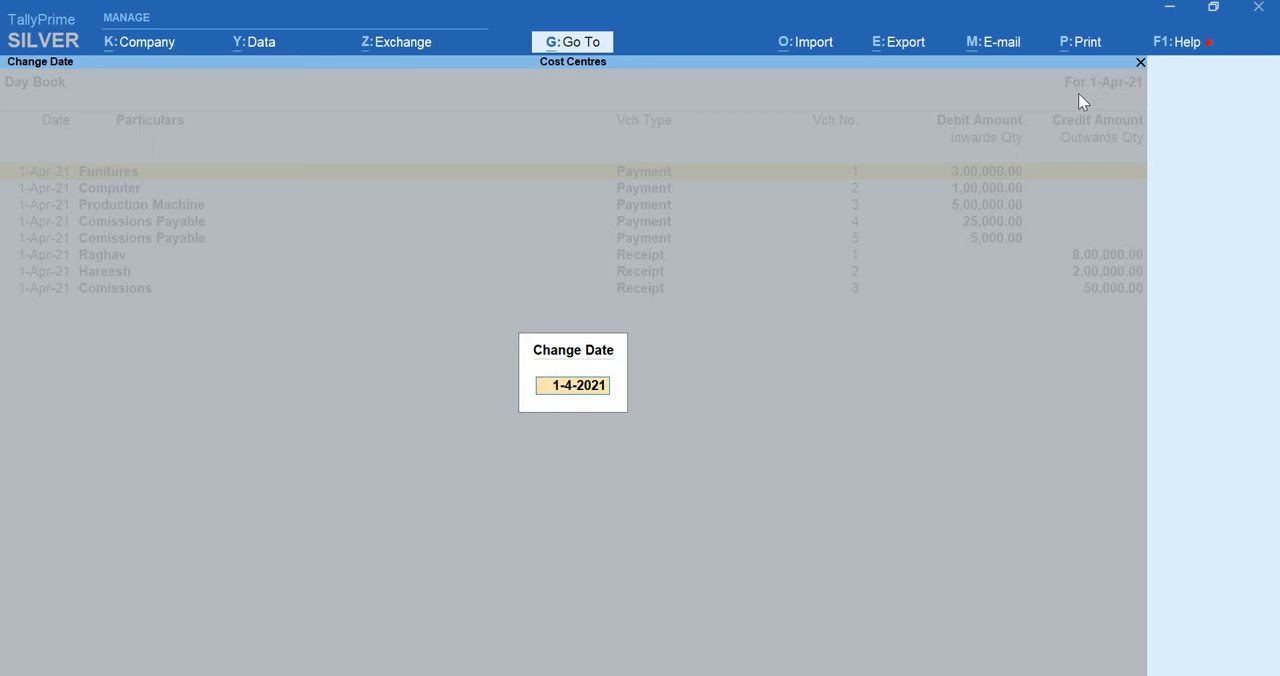
pyautogui.write('15')
pyautogui.press('BackSpace')
pyautogui.write('521')
pyautogui.press('Return')
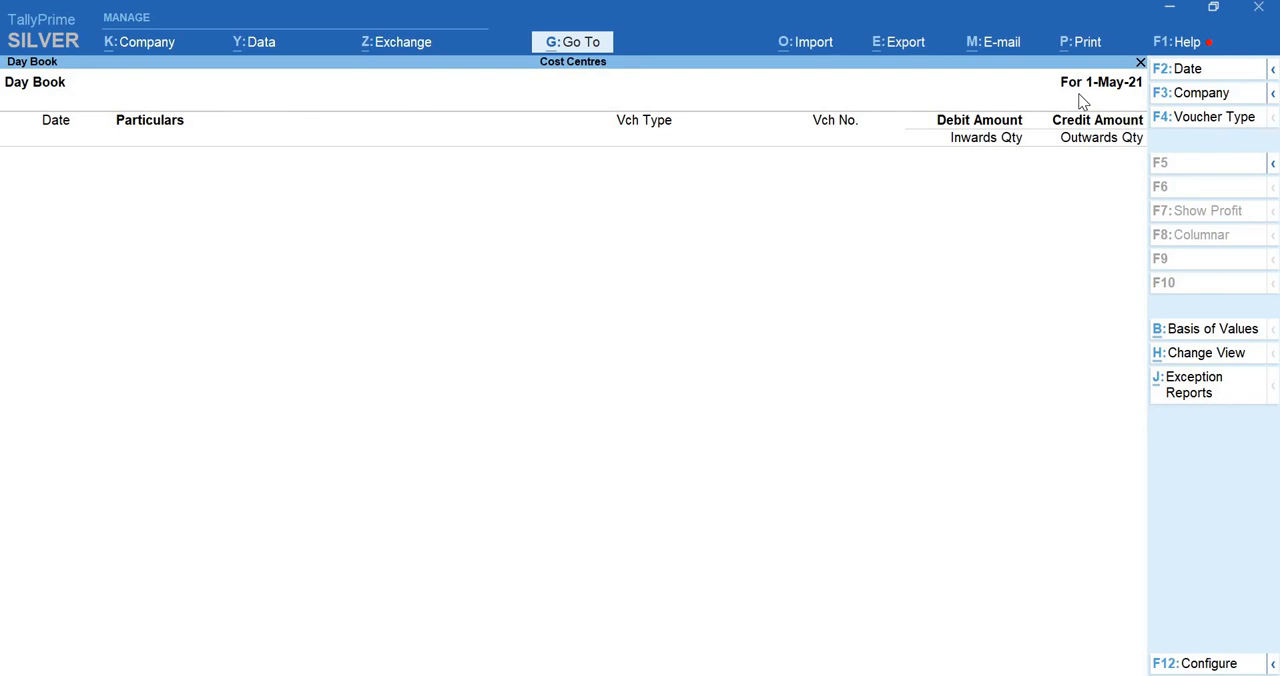
# Return the Day Book to 1 April 2021
pyautogui.press('F2')
pyautogui.write('14')
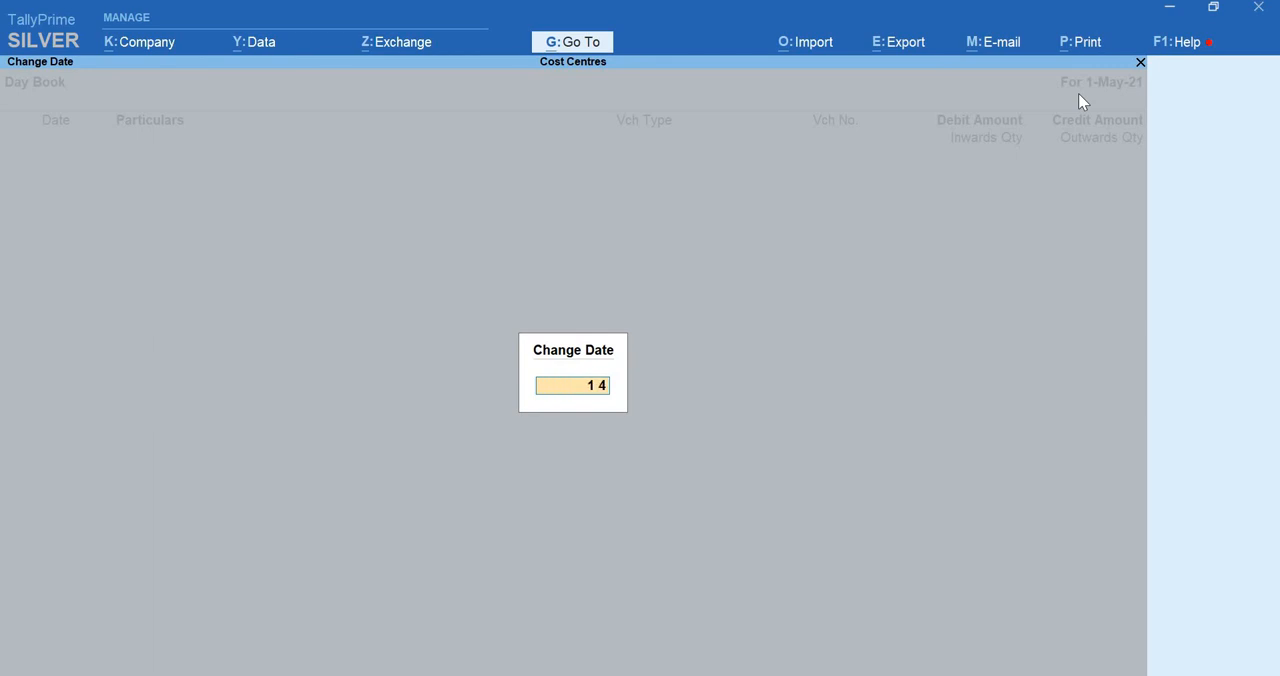
pyautogui.write('21')
pyautogui.press('Return')
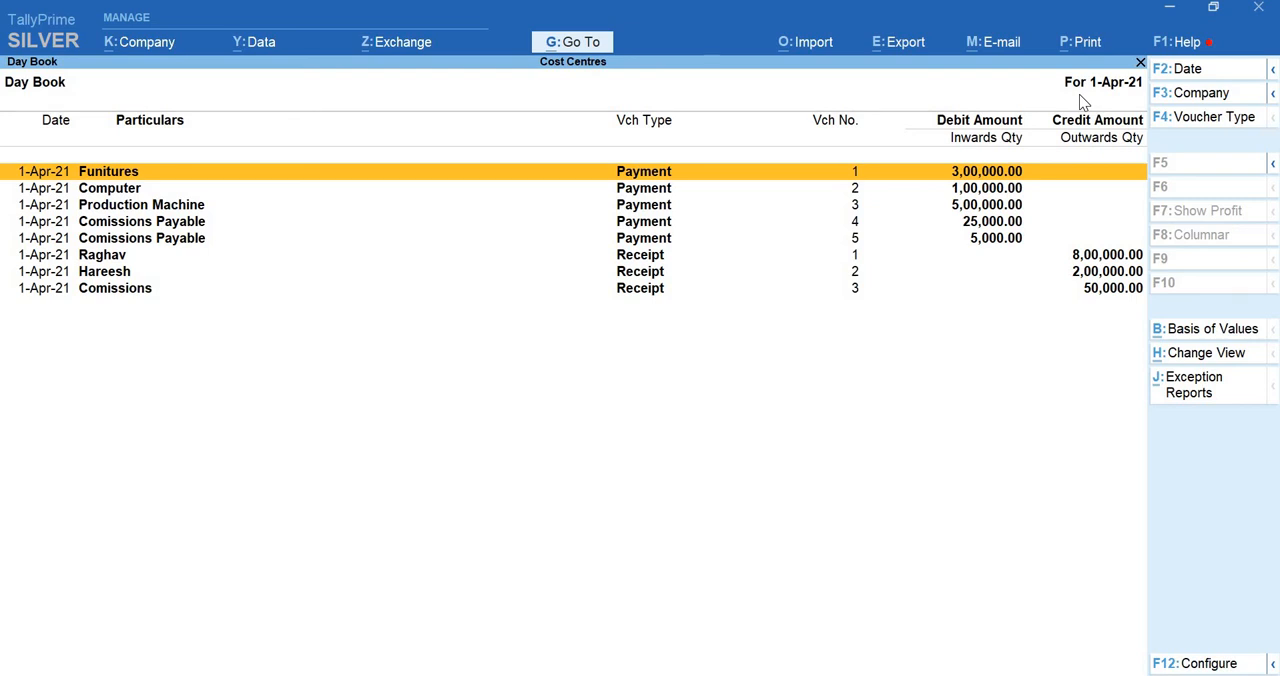
# Open receipt voucher 1 from the Day Book to review its entries, and close it without saving changes
pyautogui.press('Down')
pyautogui.press('Down')
pyautogui.press('Down')
pyautogui.press('Down')
pyautogui.press('Down')
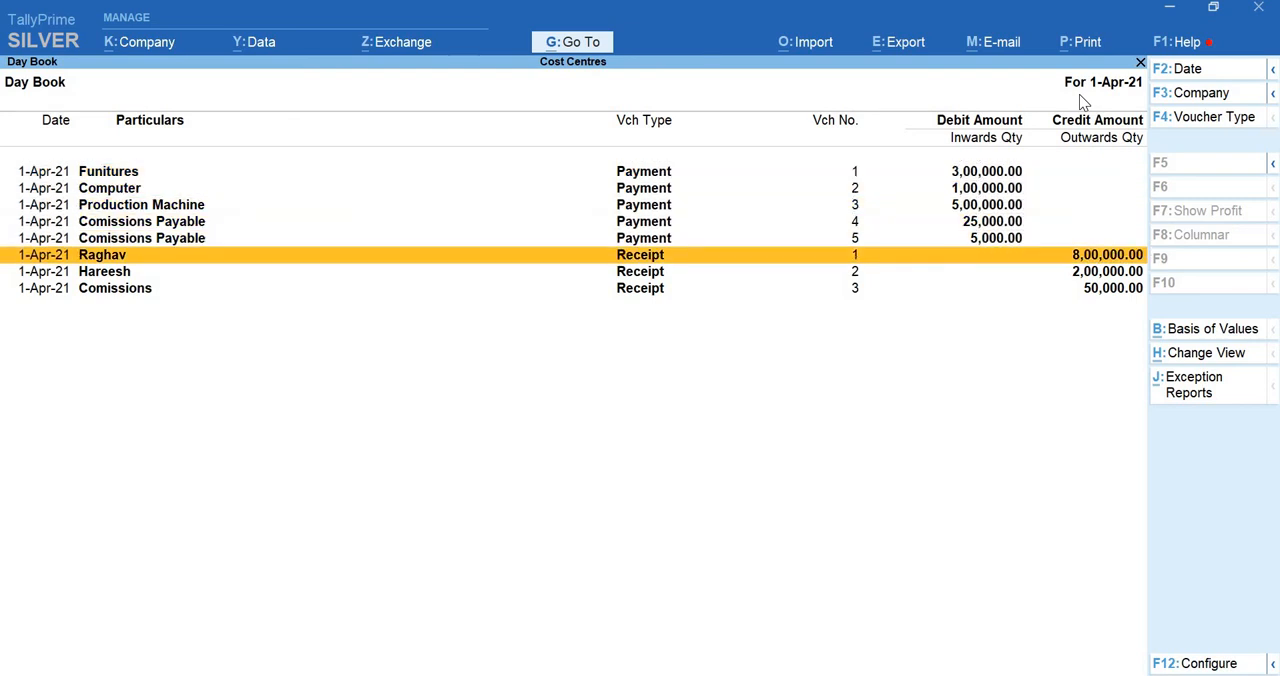
pyautogui.press('Return')
pyautogui.press('Return')
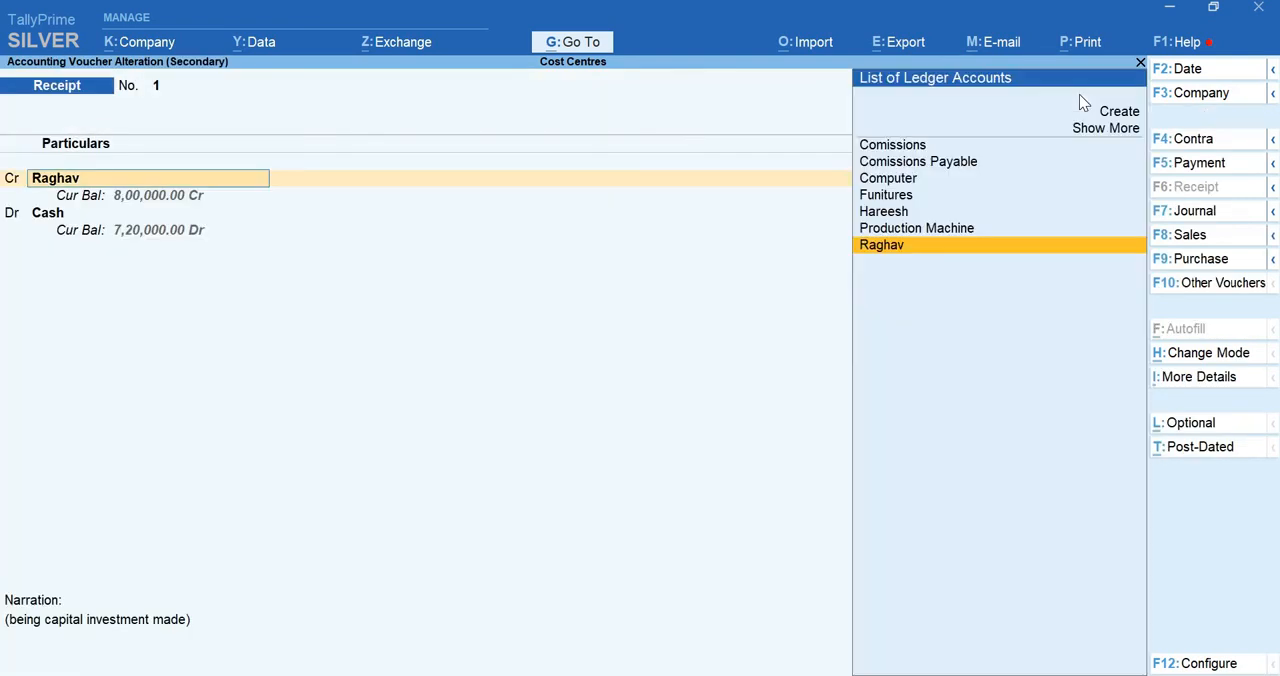
pyautogui.press('Return')
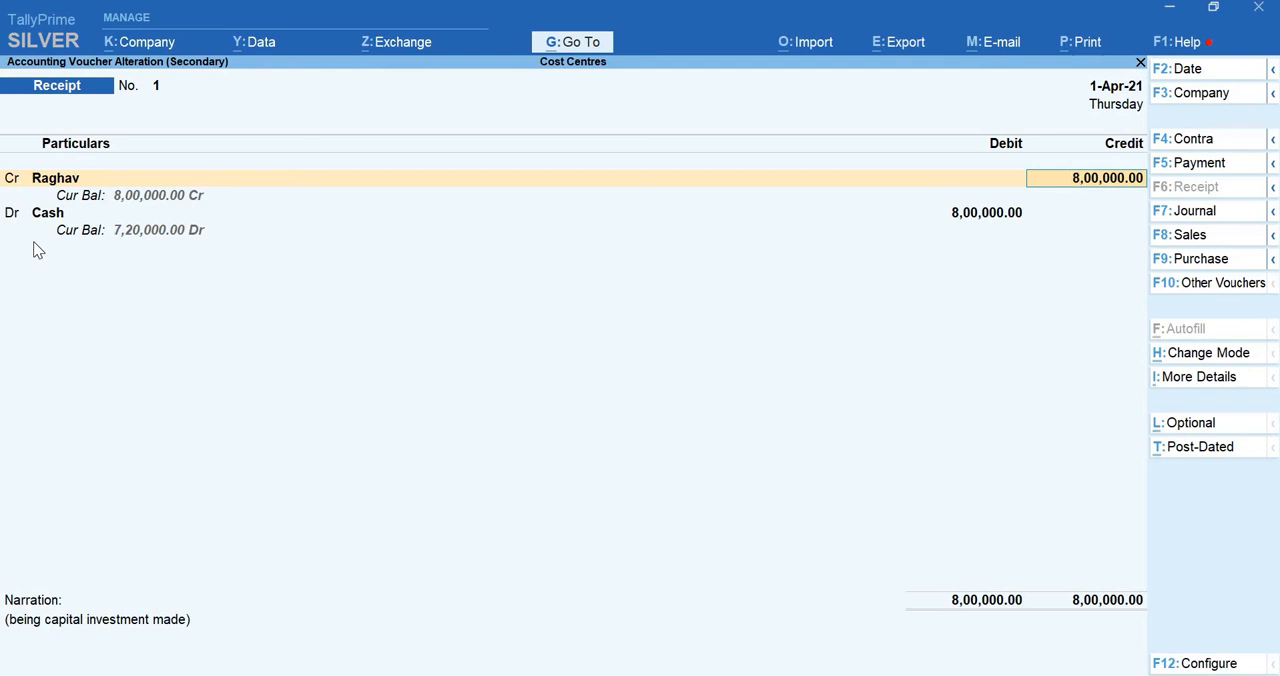
pyautogui.press('Escape')
pyautogui.press('Escape')
pyautogui.press('y')
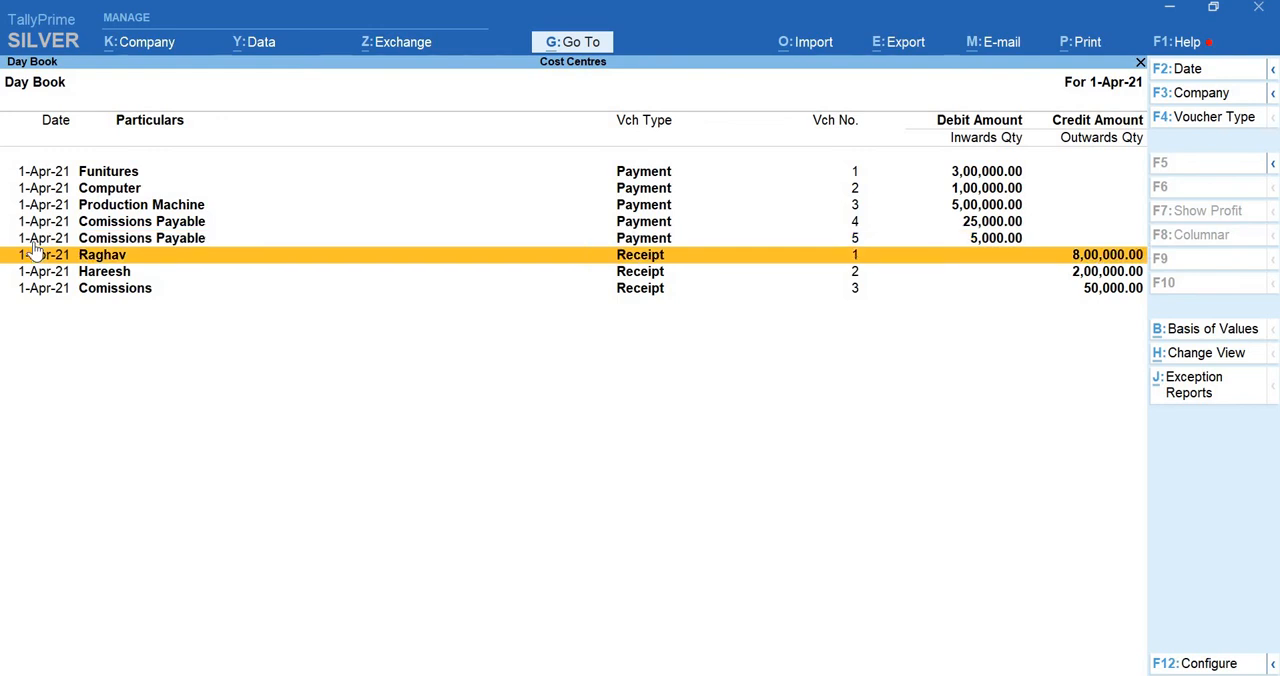
# Open payment voucher 5 for Comissions Payable from the Day Book and delete it
pyautogui.press('Down')
pyautogui.press('Down')
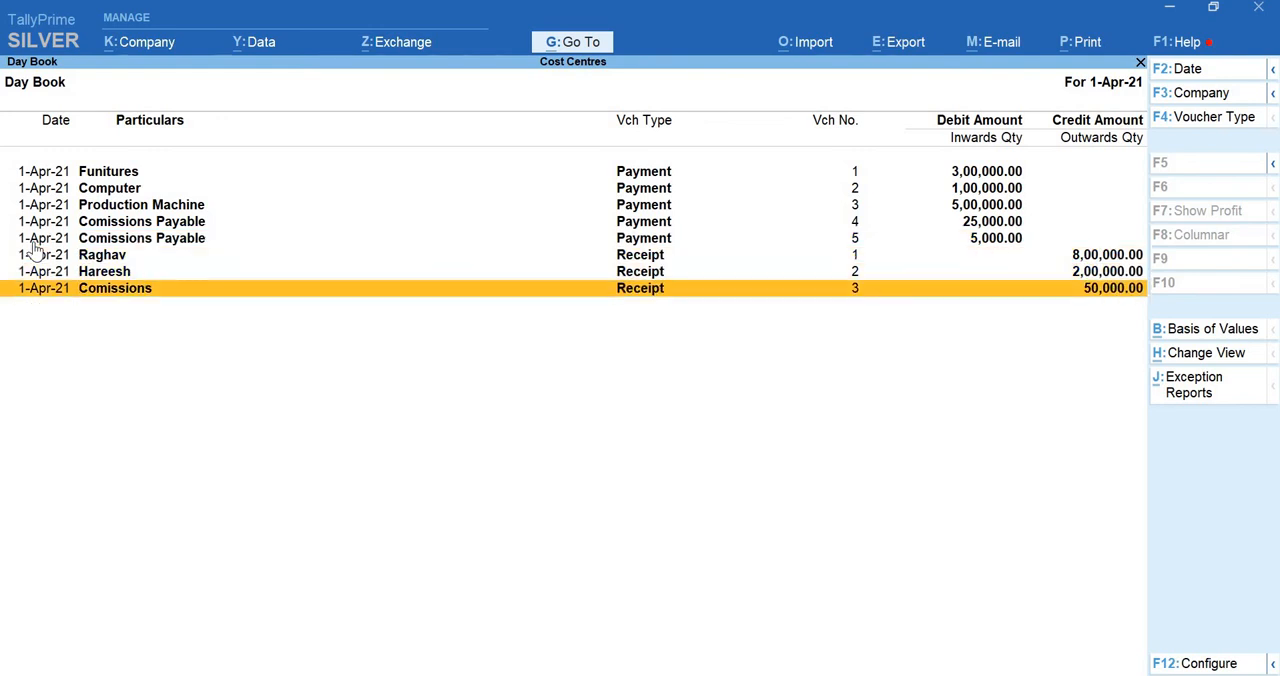
pyautogui.click(33, 241)
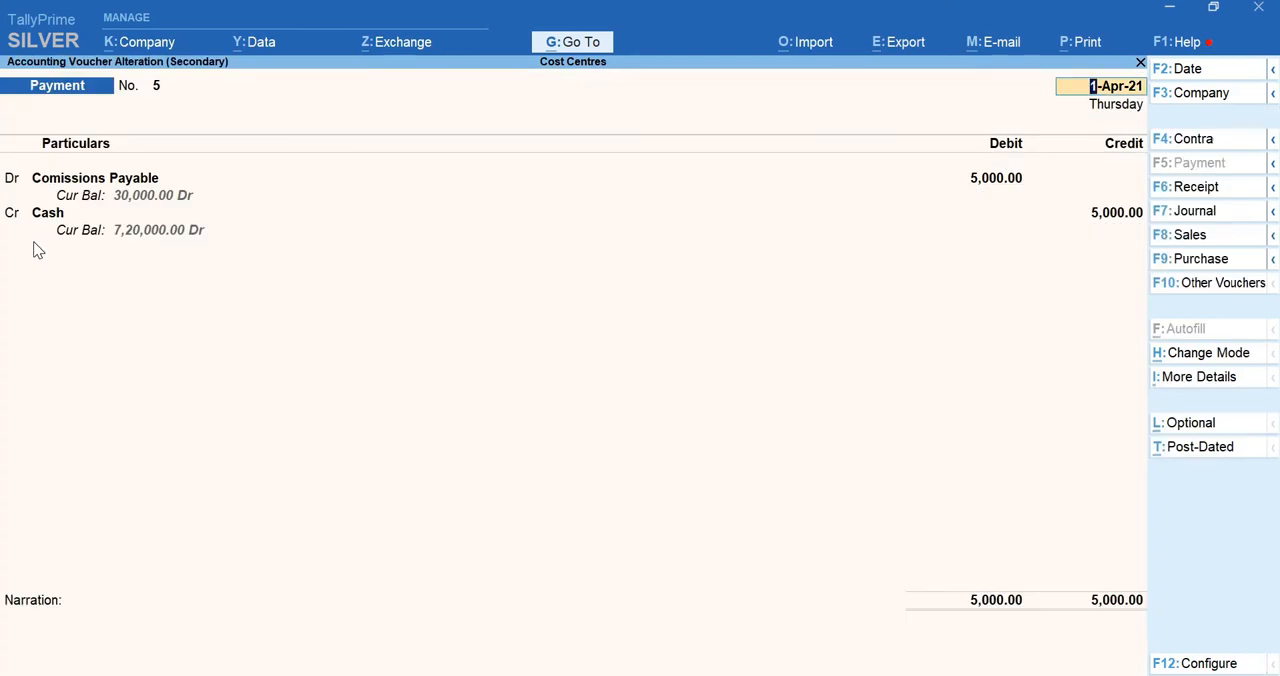
pyautogui.hotkey('alt', 'd')
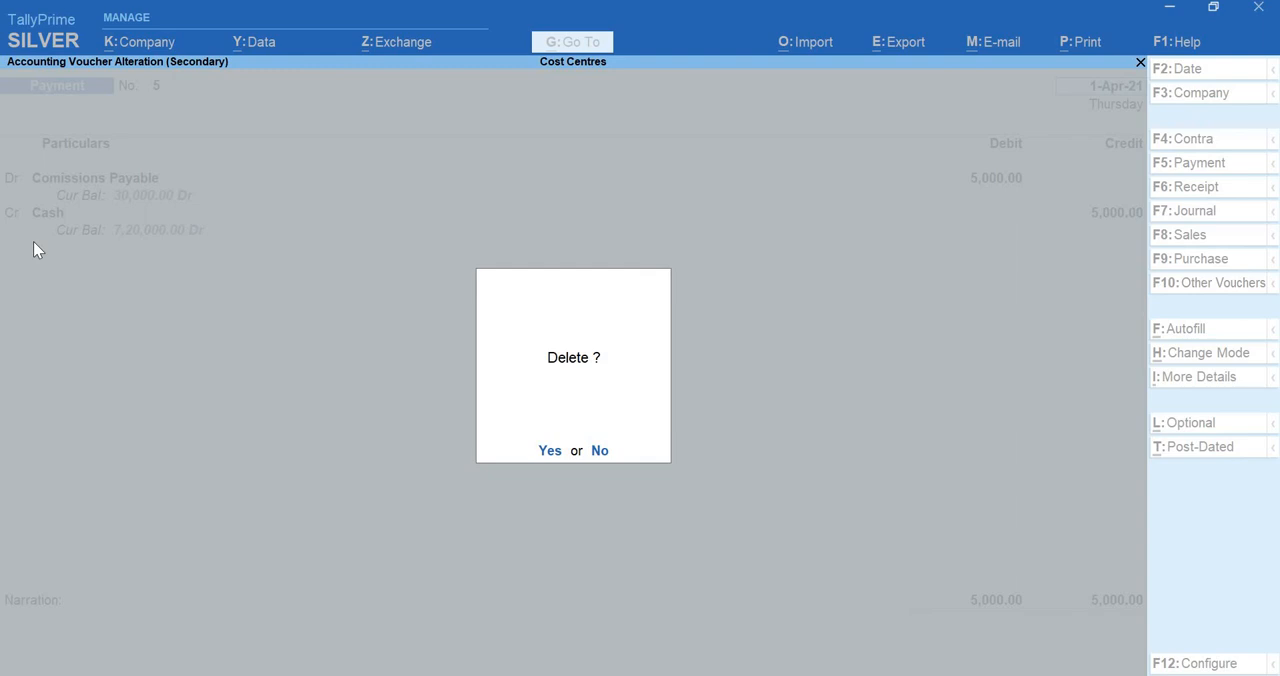
pyautogui.press('y')
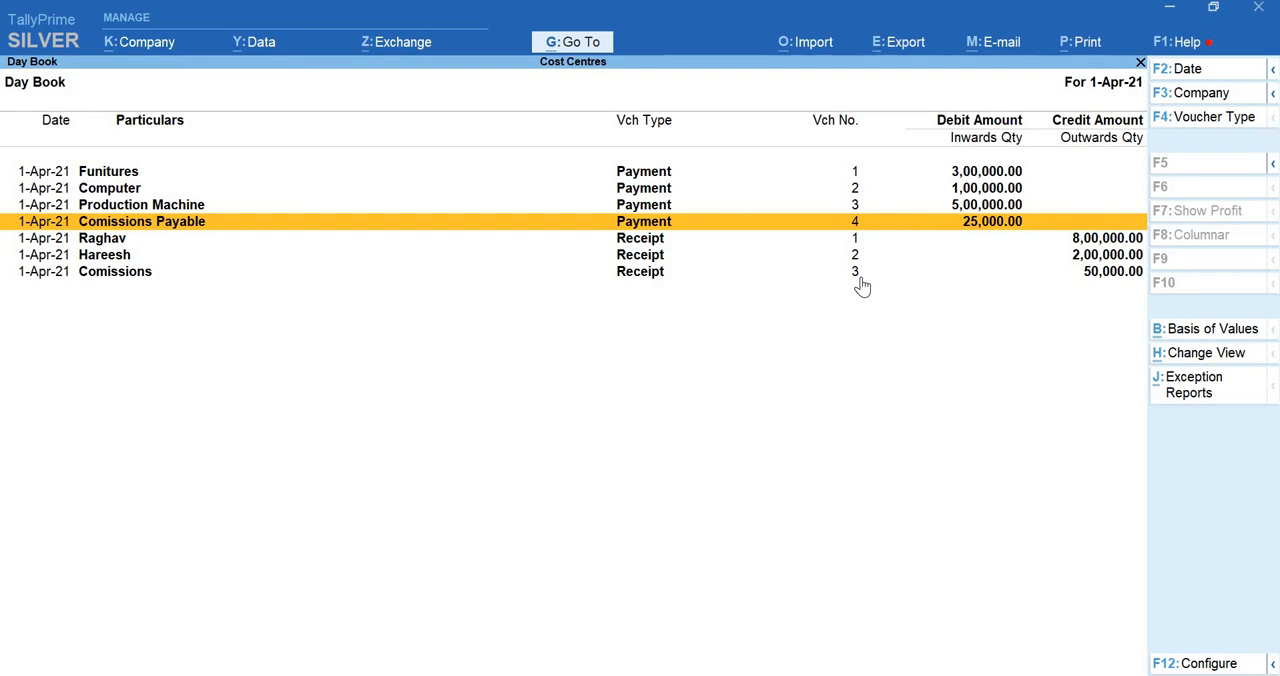
# Leave the Day Book, open the Balance Sheet and expand it to the detailed view
pyautogui.press('Escape')
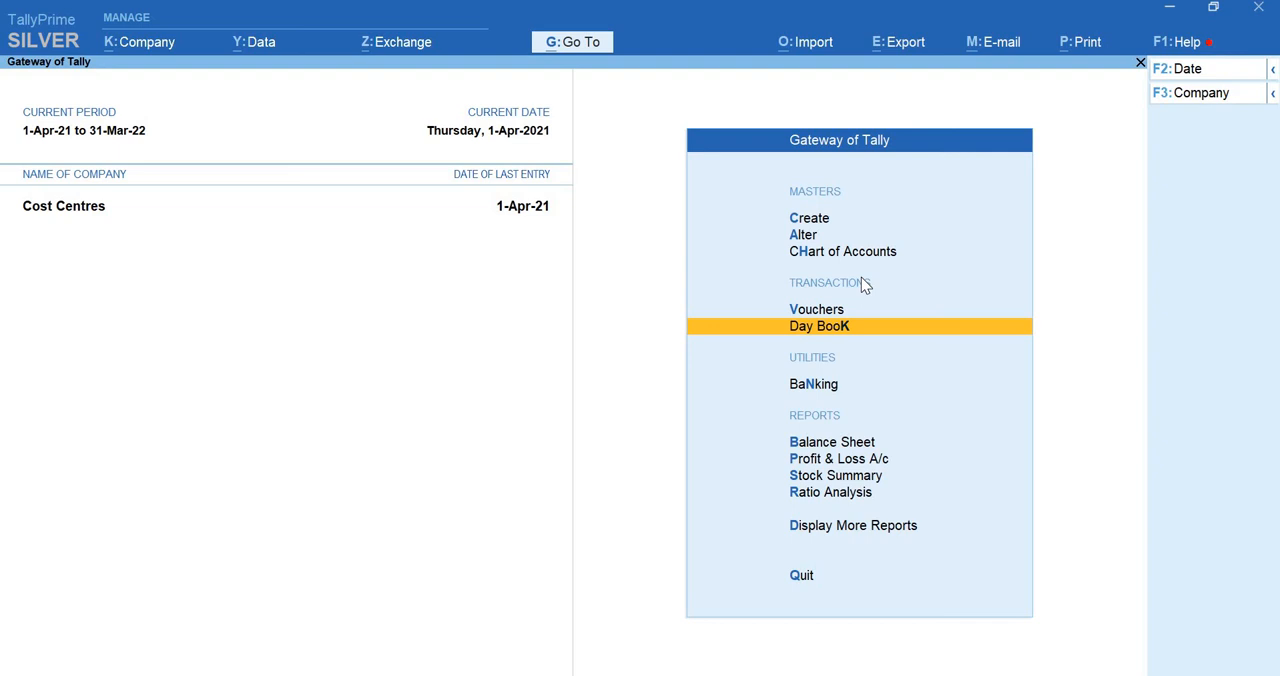
pyautogui.press('Down')
pyautogui.press('Down')
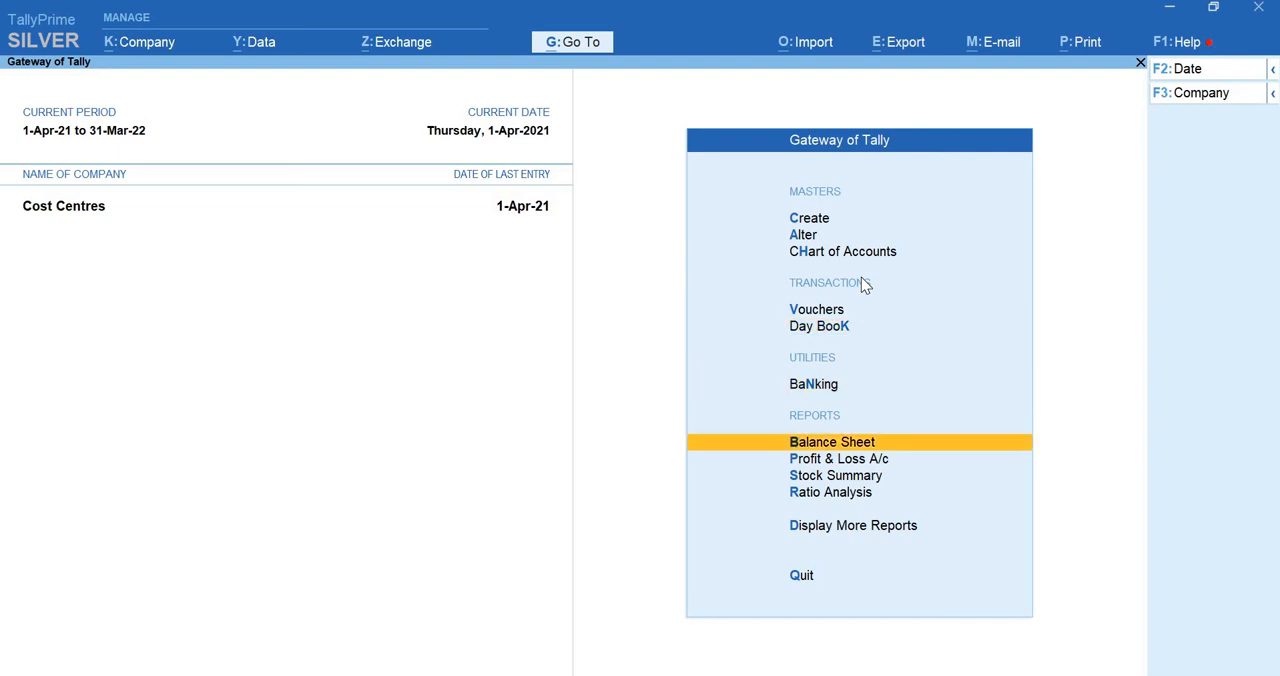
pyautogui.press('Return')
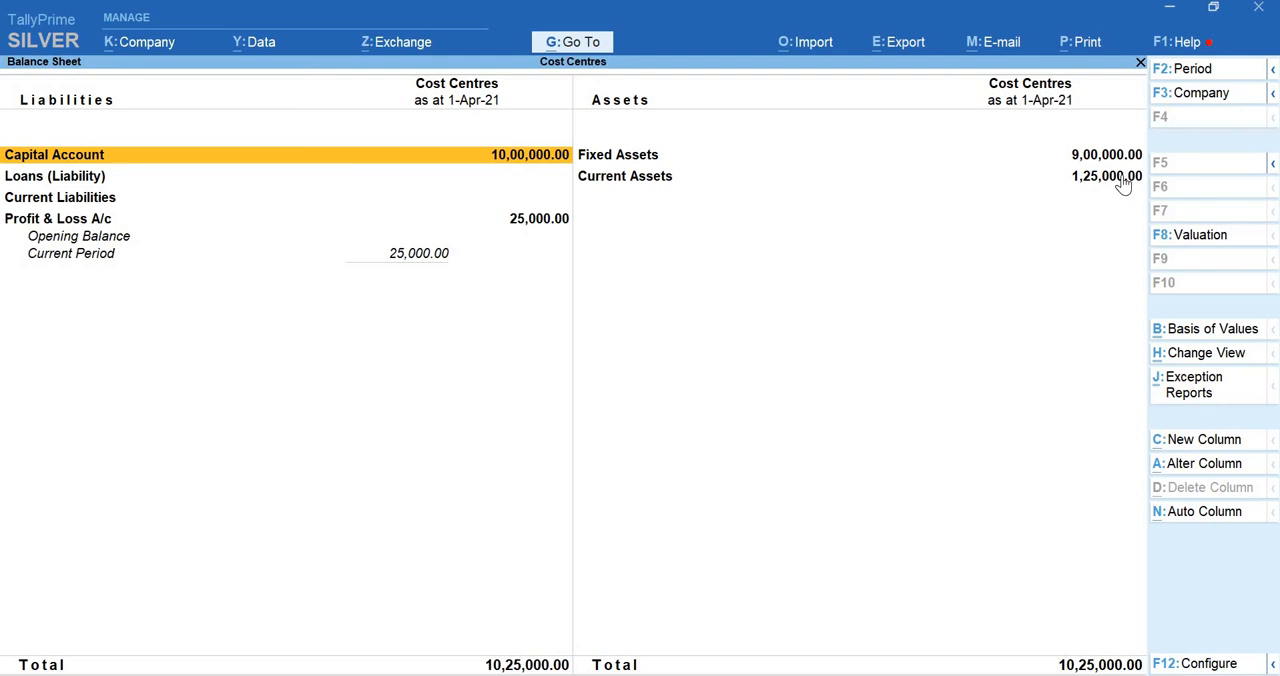
pyautogui.press('alt')
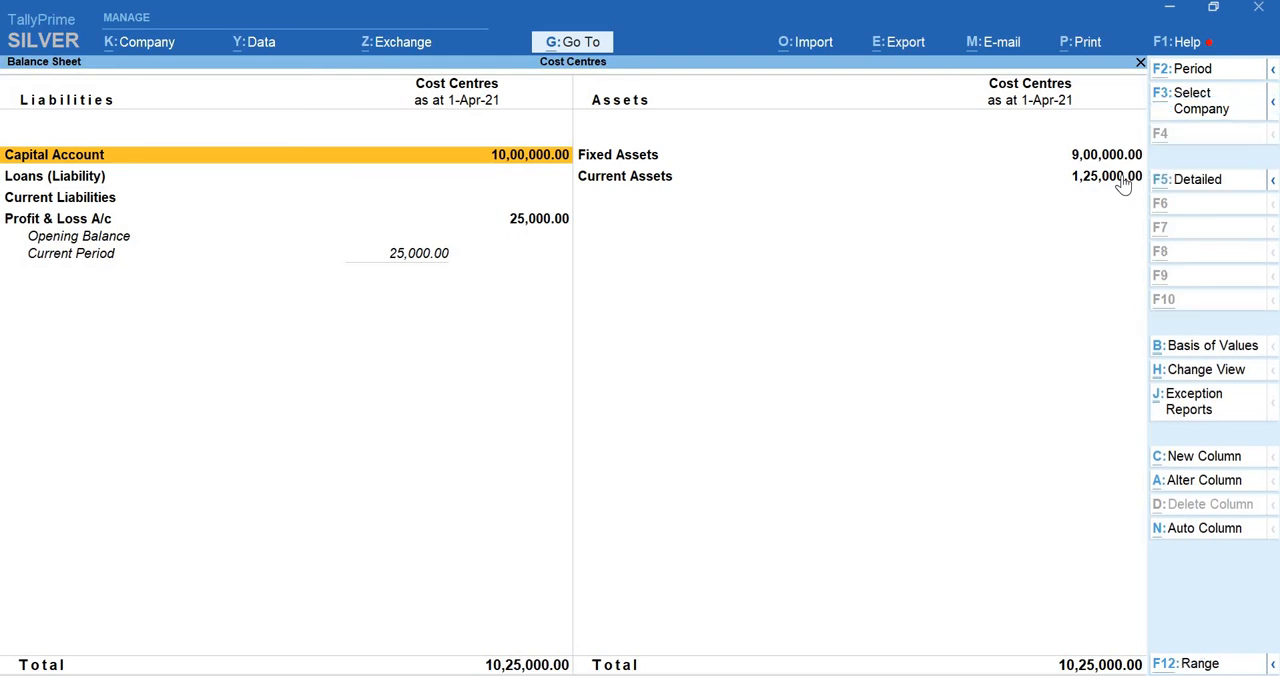
pyautogui.hotkey('alt', 'F5')
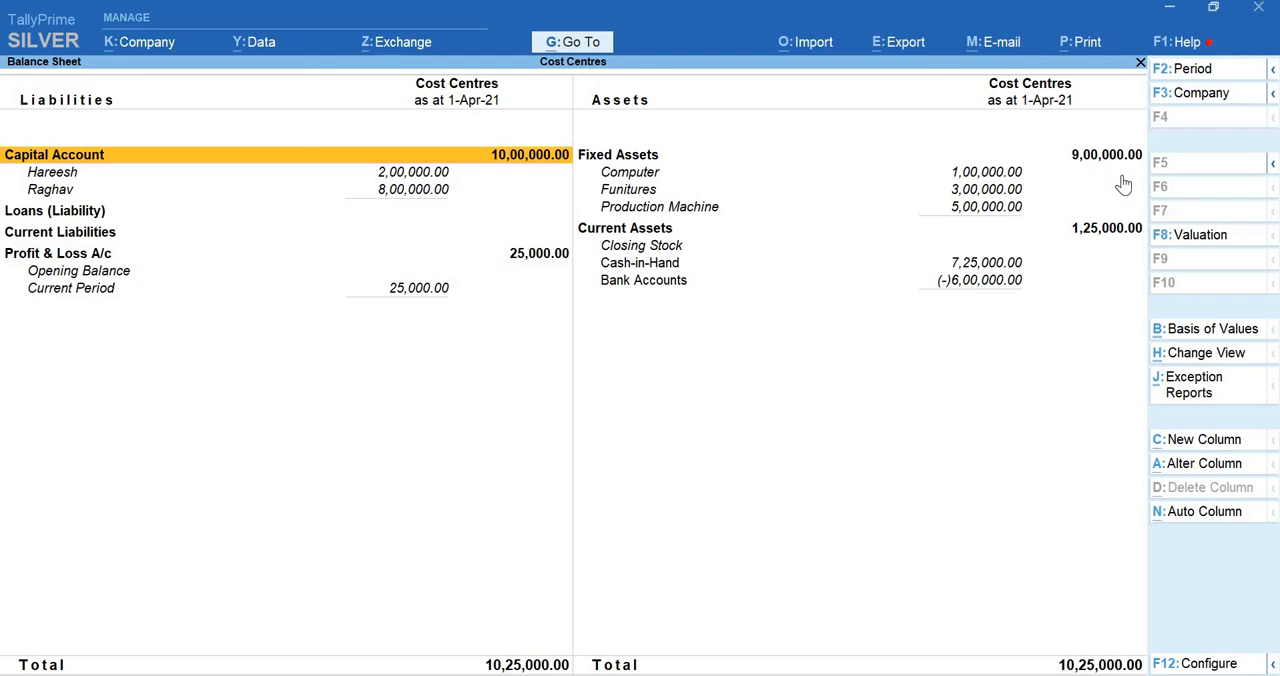
# Open the monthly summary of the second ledger listed under Capital Account in the Balance Sheet
pyautogui.press('Down')
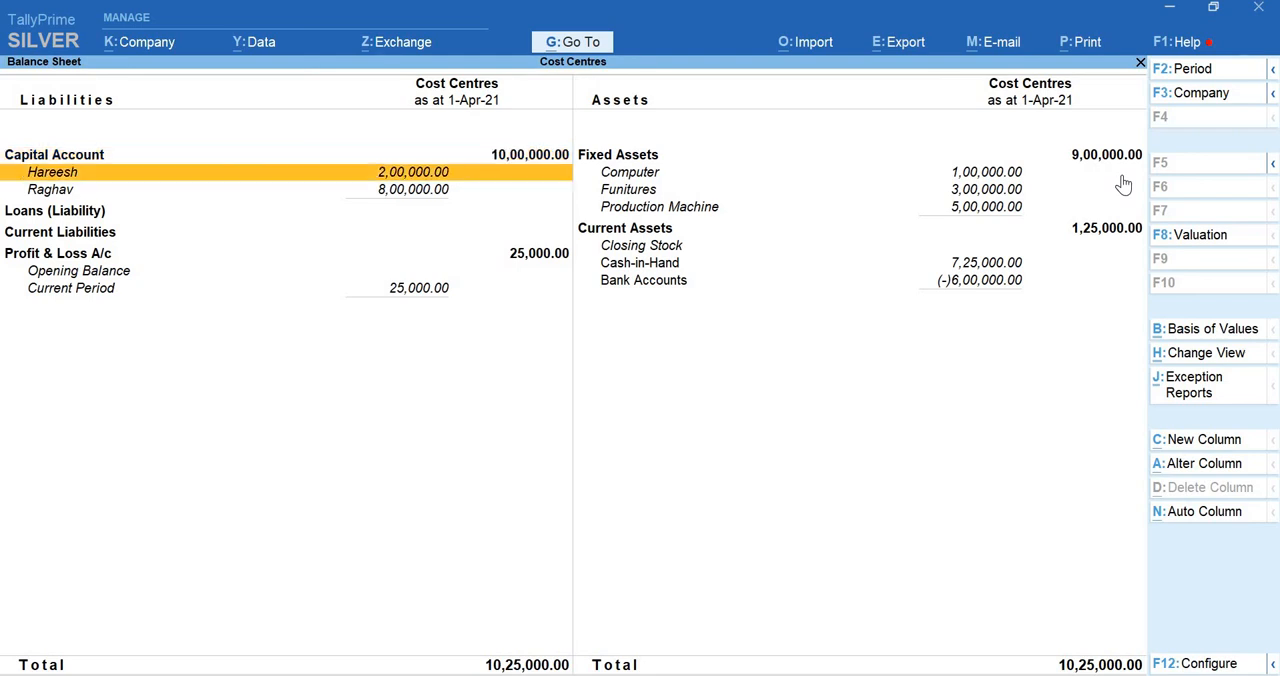
pyautogui.press('Down')
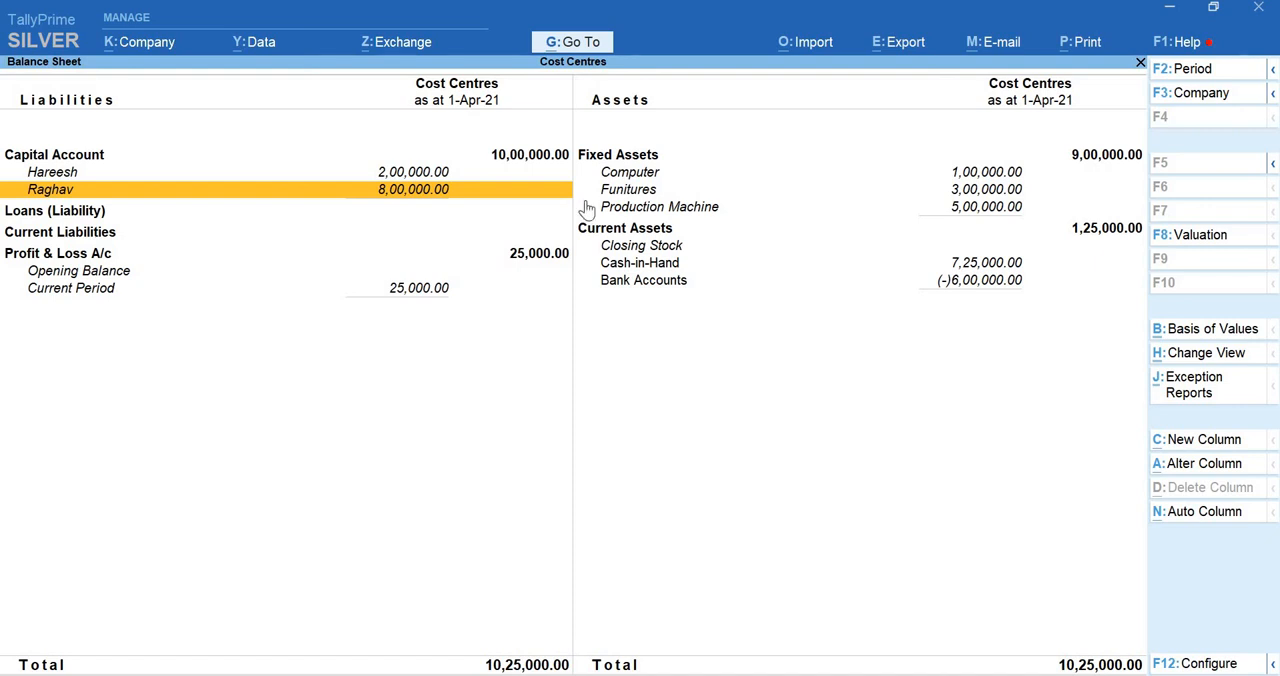
pyautogui.click(440, 203)
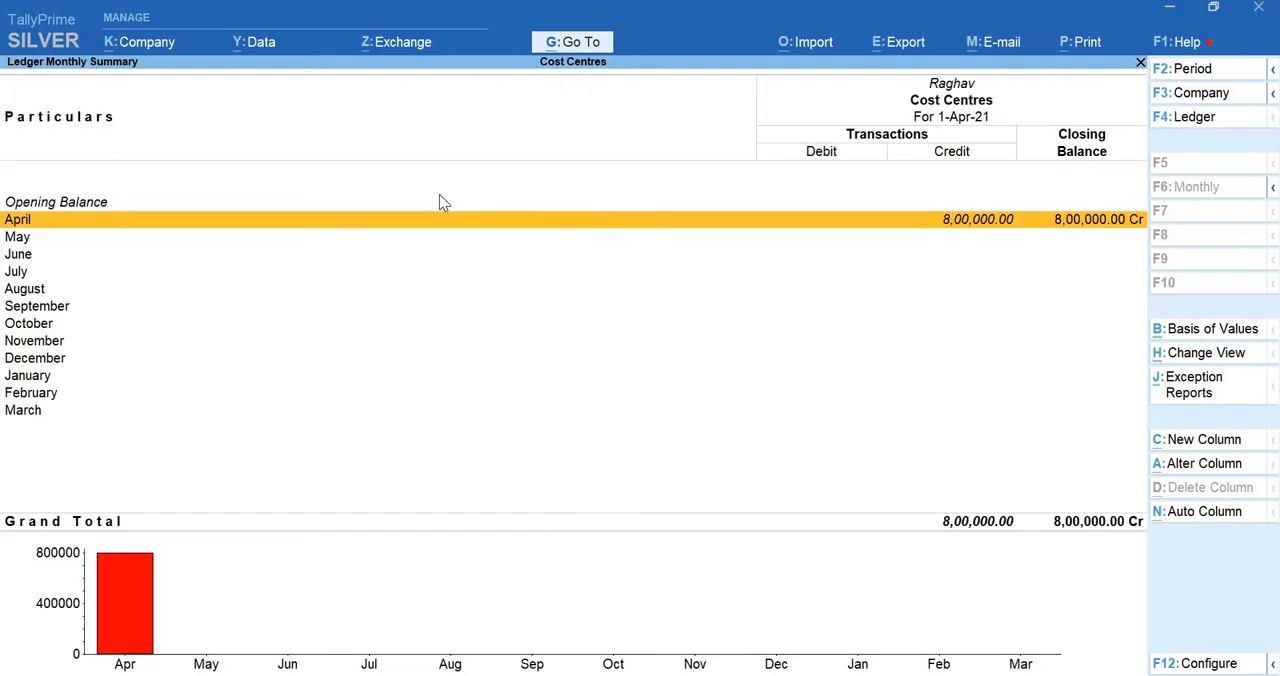
# Drill down from the ledger's April summary to receipt voucher 1, then close it unchanged and leave the Balance Sheet
pyautogui.press('Return')
pyautogui.press('Return')
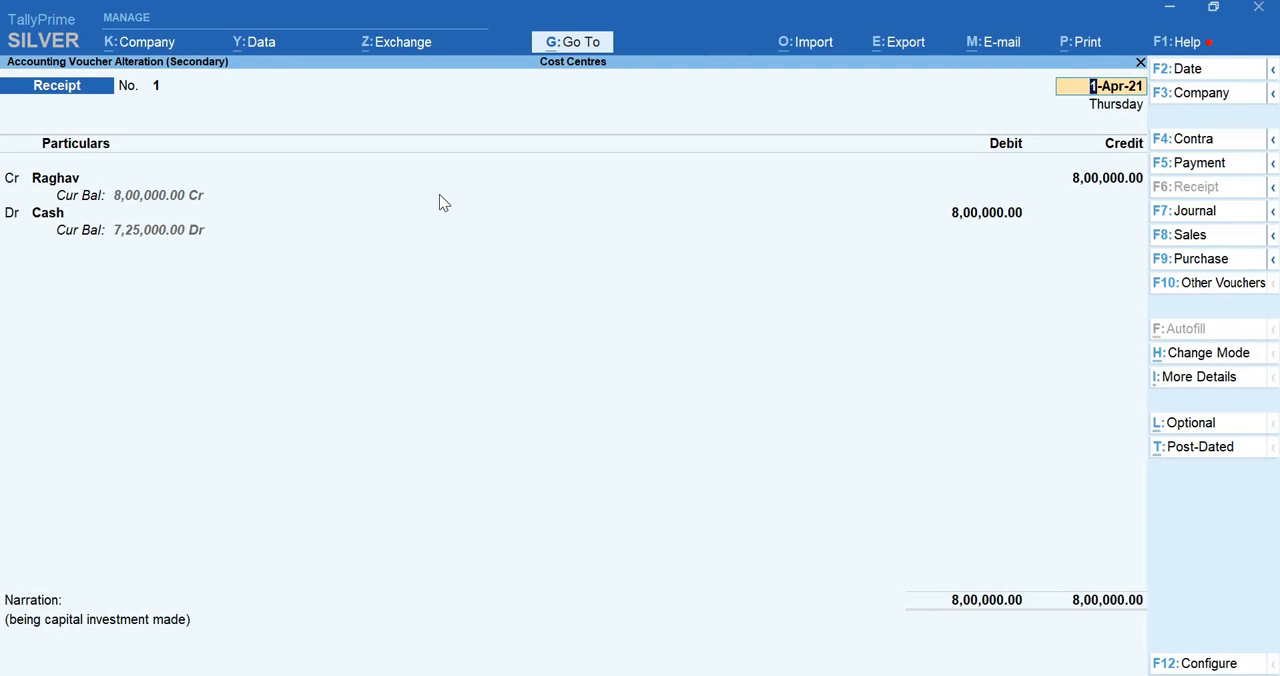
pyautogui.press('Escape')
pyautogui.press('y')
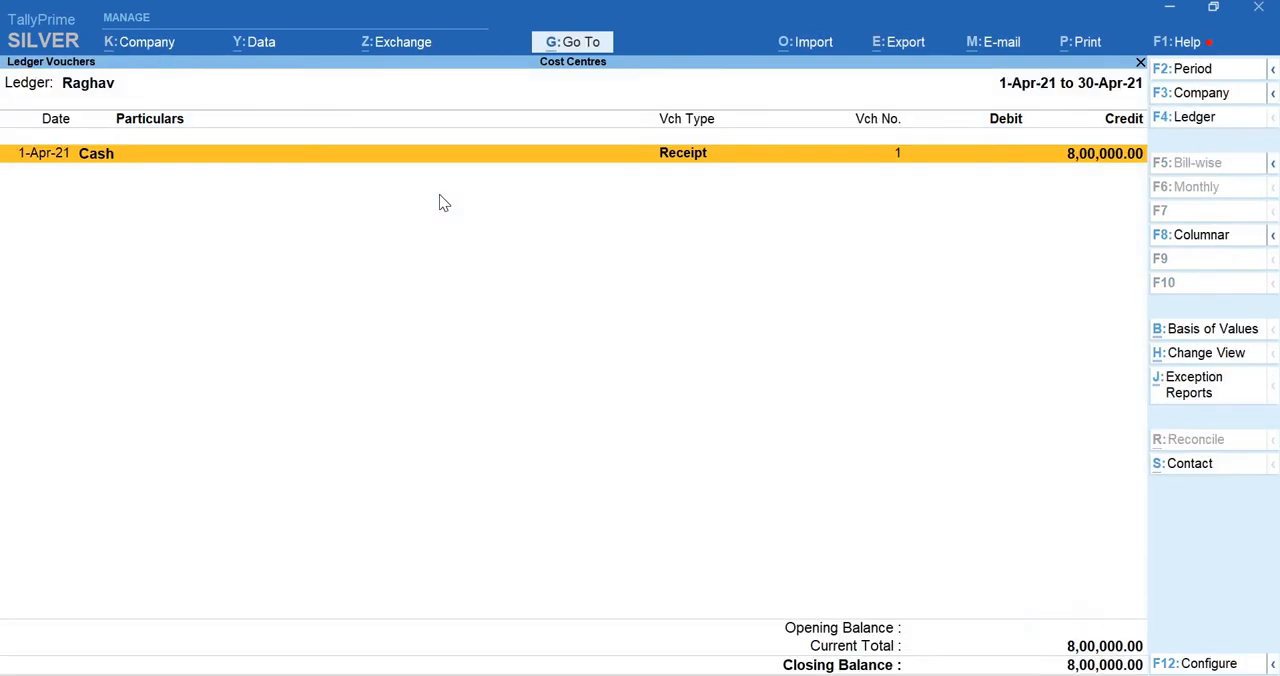
pyautogui.press('Escape')
pyautogui.press('Escape')
pyautogui.press('Escape')
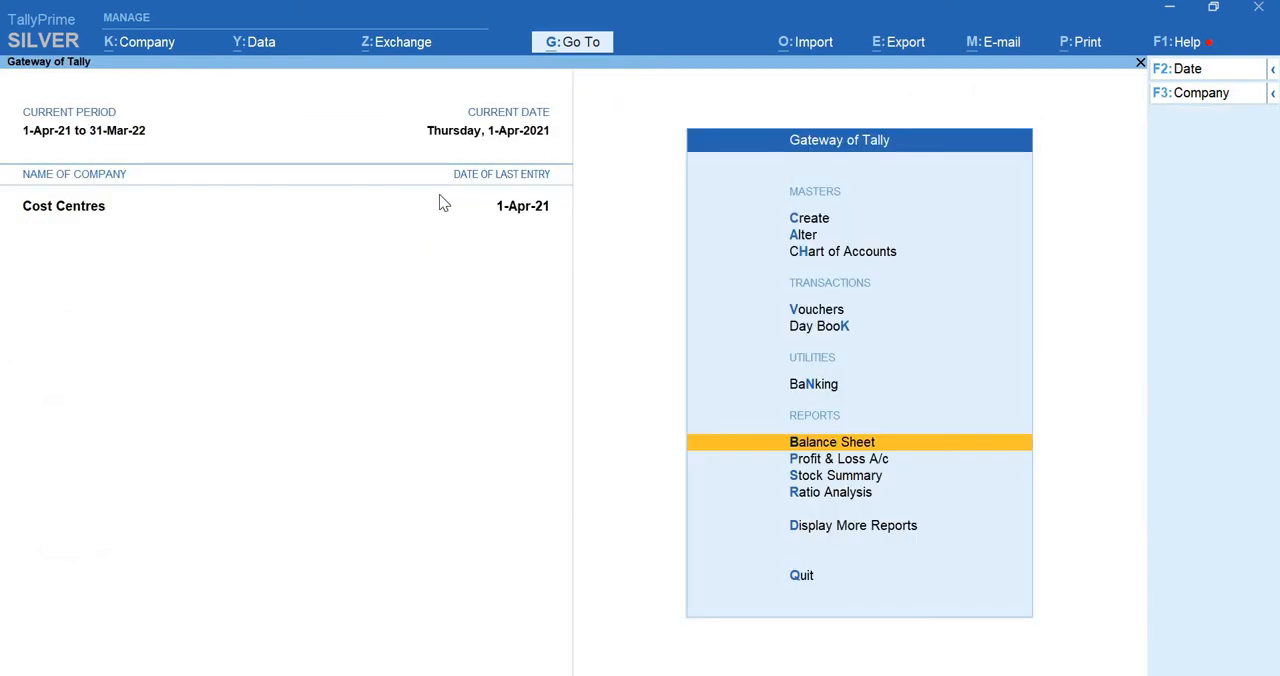
# Open the Profit & Loss A/c report and expand it to the detailed view
pyautogui.press('Down')
pyautogui.press('Return')
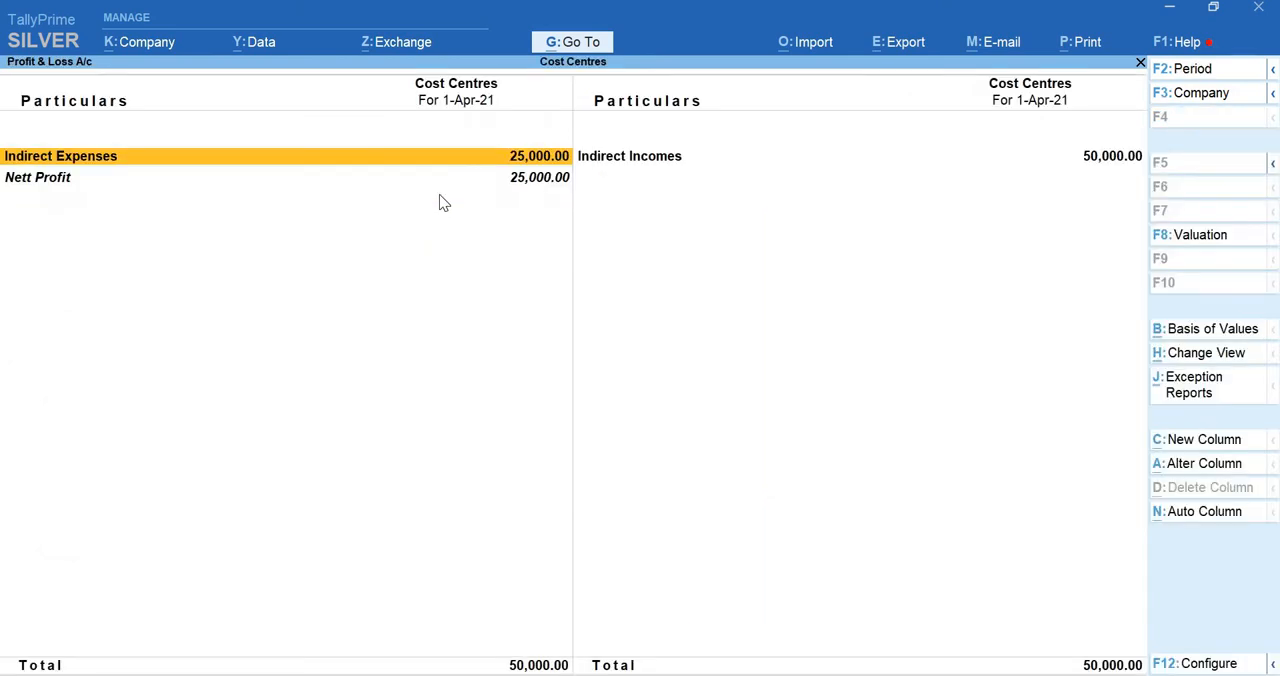
pyautogui.hotkey('alt', 'F1')
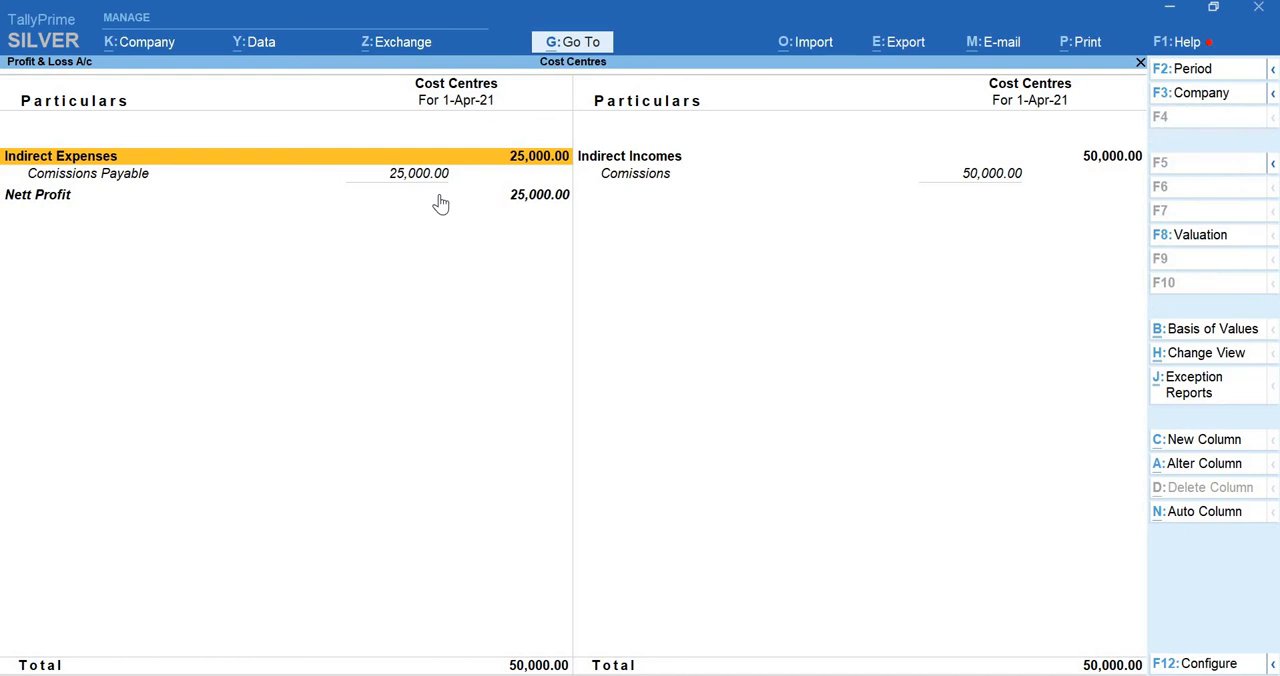
# Examine the Comissions Payable expense against the Comissions income in the Profit & Loss A/c, and close the report
pyautogui.press('Down')
pyautogui.press('Right')
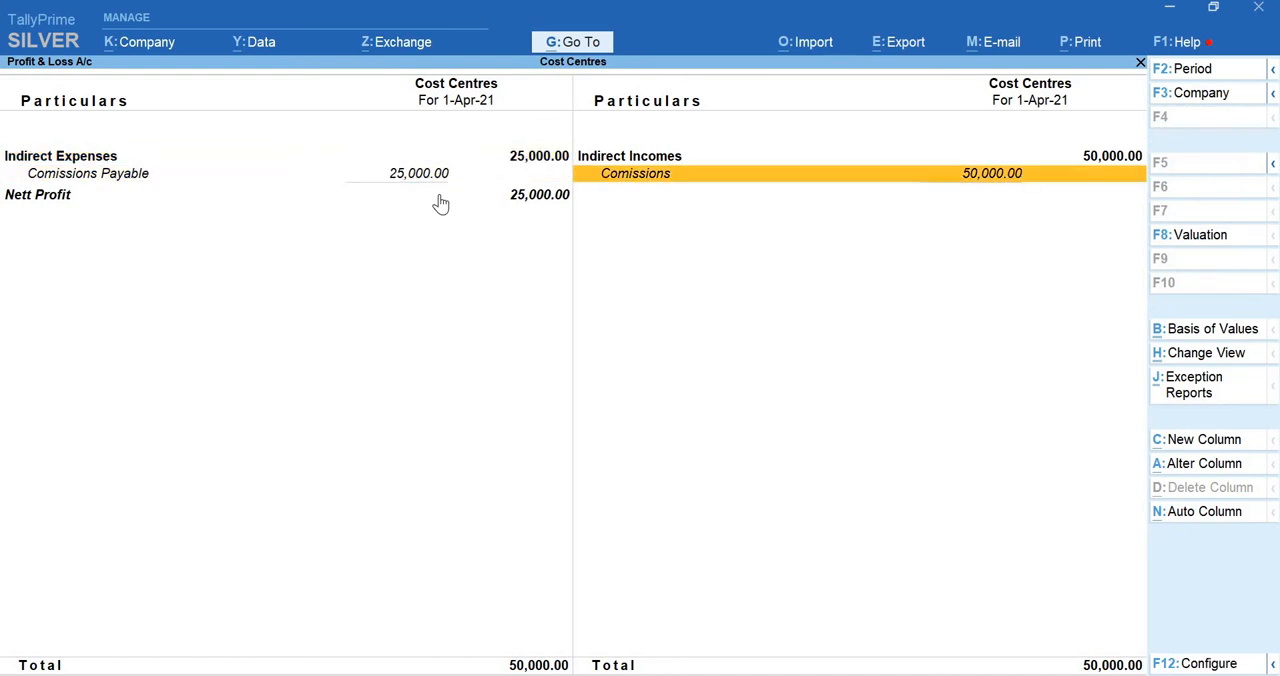
pyautogui.press('Left')
pyautogui.press('Right')
pyautogui.press('Left')
pyautogui.press('Right')
pyautogui.press('Left')
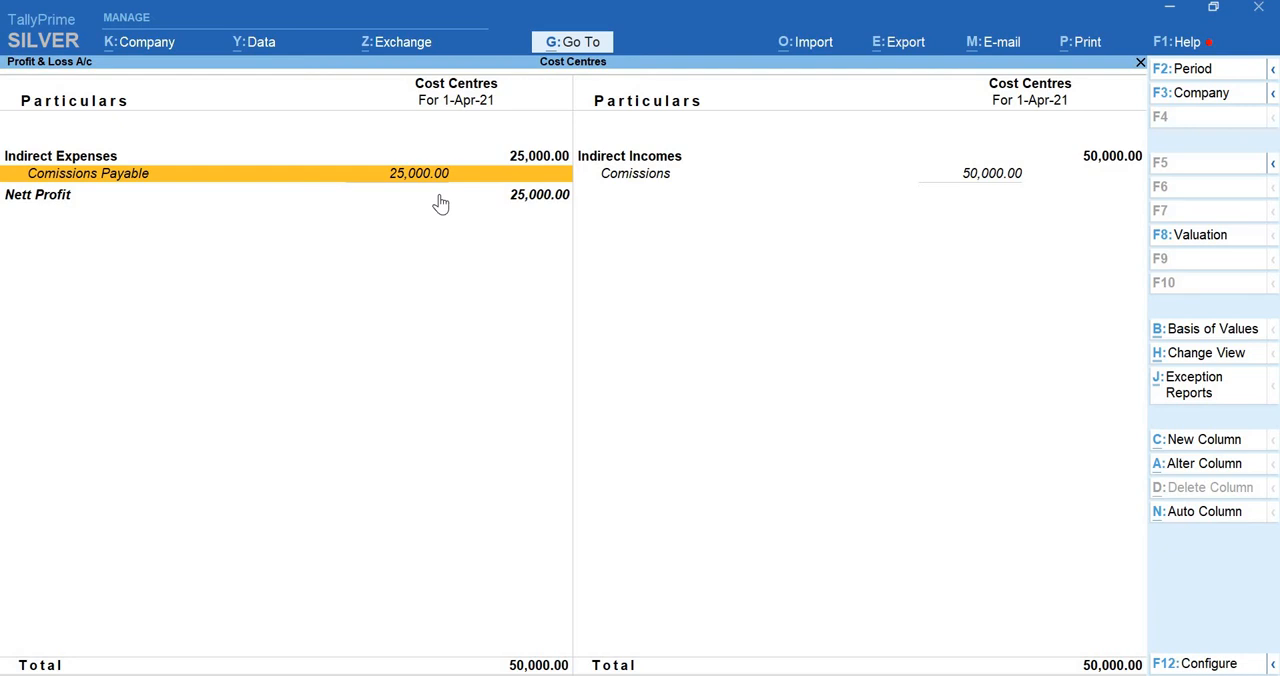
pyautogui.press('Escape')
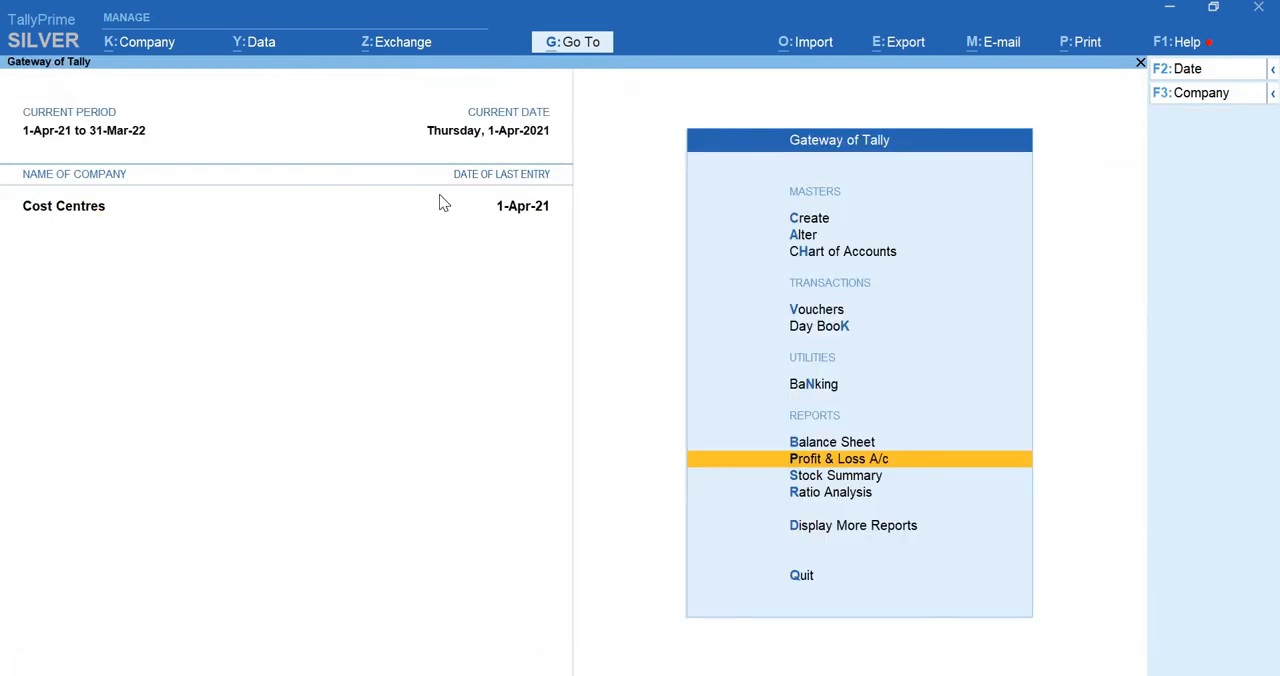